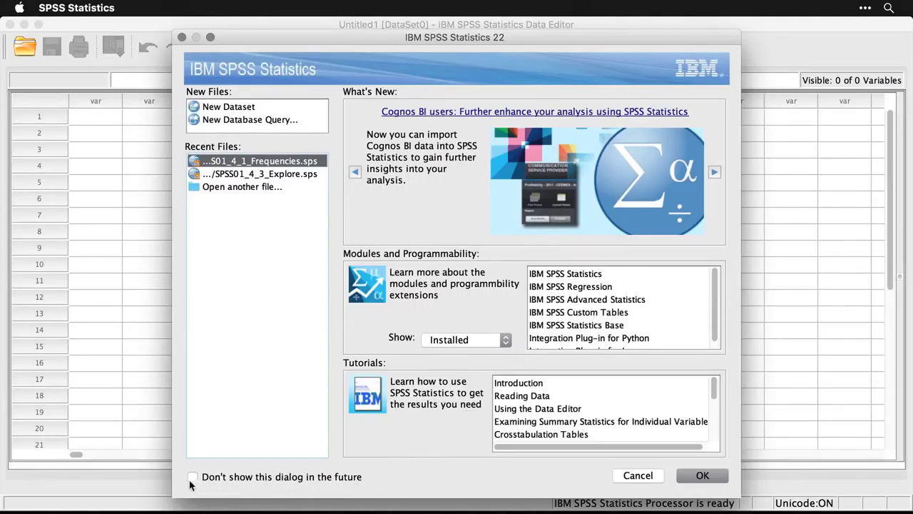
Dismiss the welcome dialog and open the recently used data file demo.sav
{"action": "left_click", "coordinate": [638, 476]}
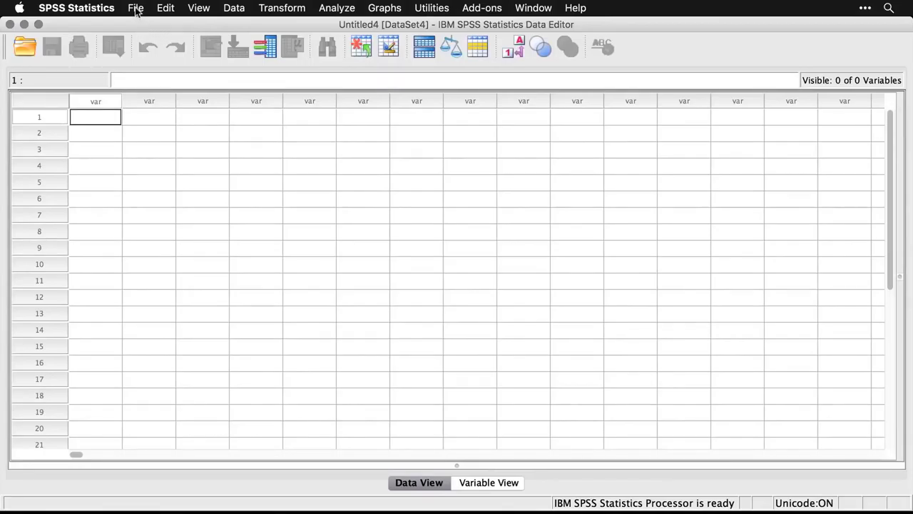
{"action": "left_click", "coordinate": [135, 8]}
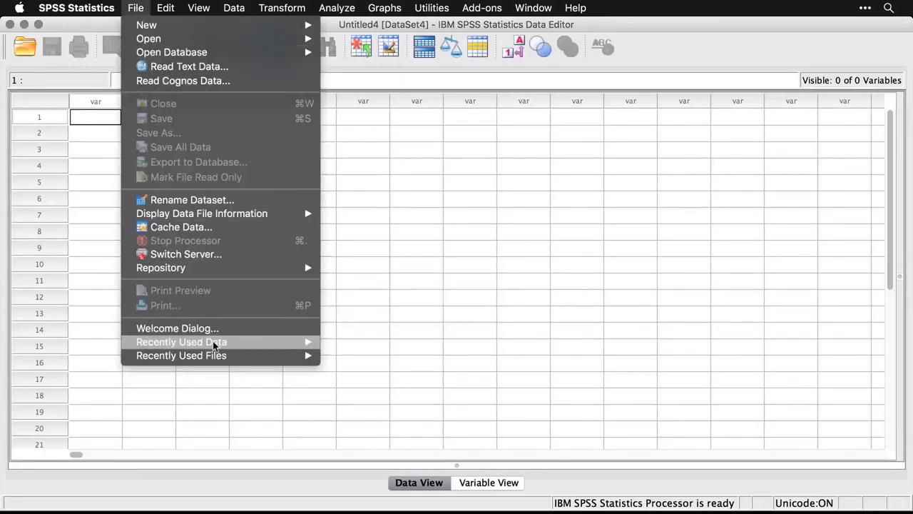
{"action": "mouse_move", "coordinate": [215, 346]}
{"action": "left_click", "coordinate": [374, 341]}
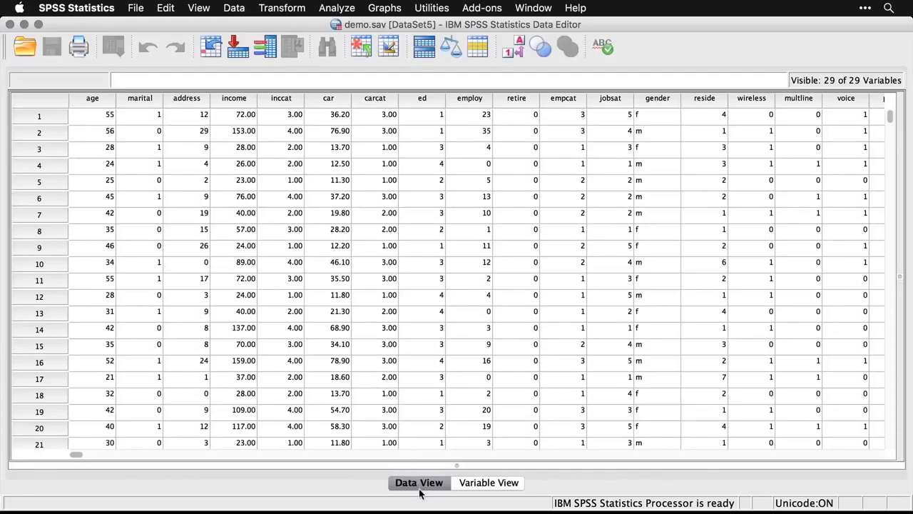
Switch to Variable View and look at the available variable types for age, leaving its type as is
{"action": "left_click", "coordinate": [481, 484]}
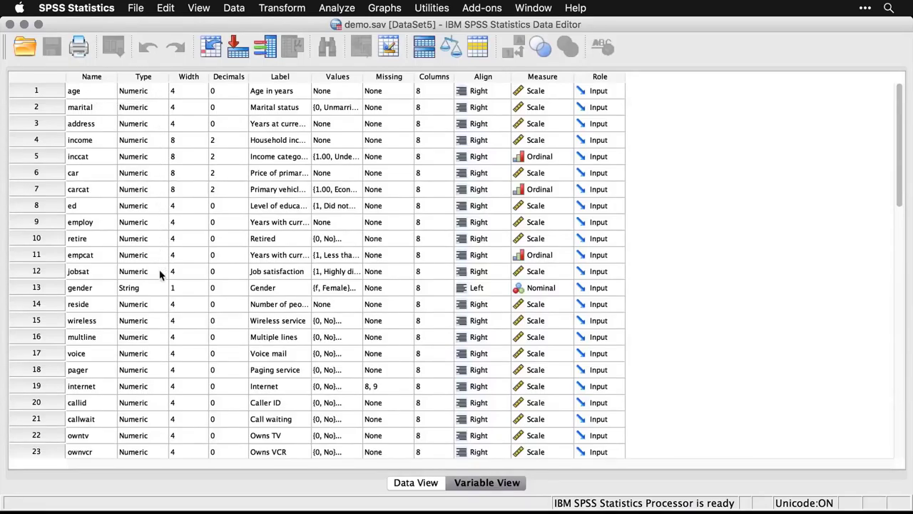
{"action": "left_click", "coordinate": [163, 93]}
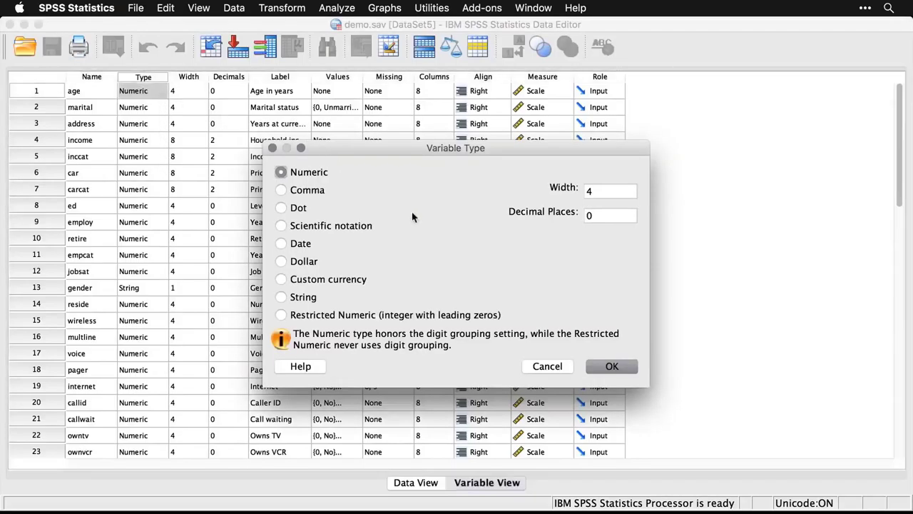
{"action": "left_click", "coordinate": [551, 368]}
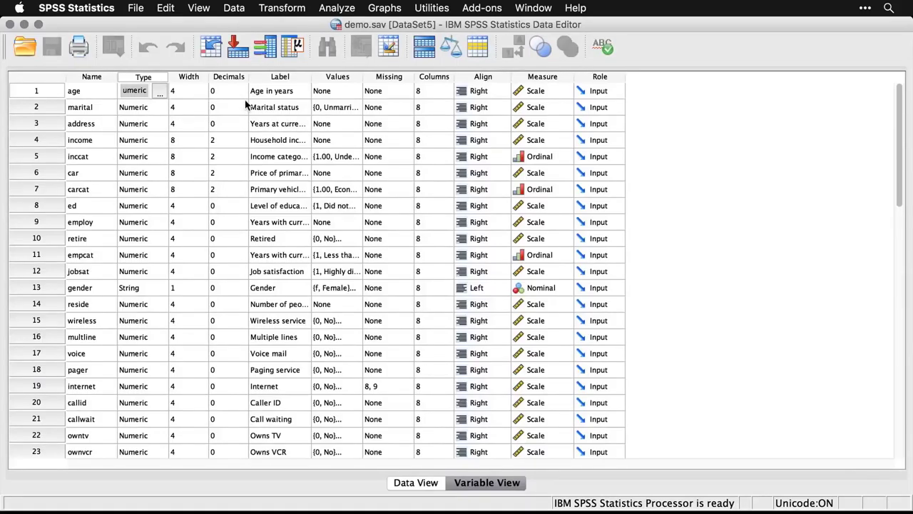
Look over the Label column and compare the age variable's short name with its descriptive label
{"action": "left_click", "coordinate": [284, 77]}
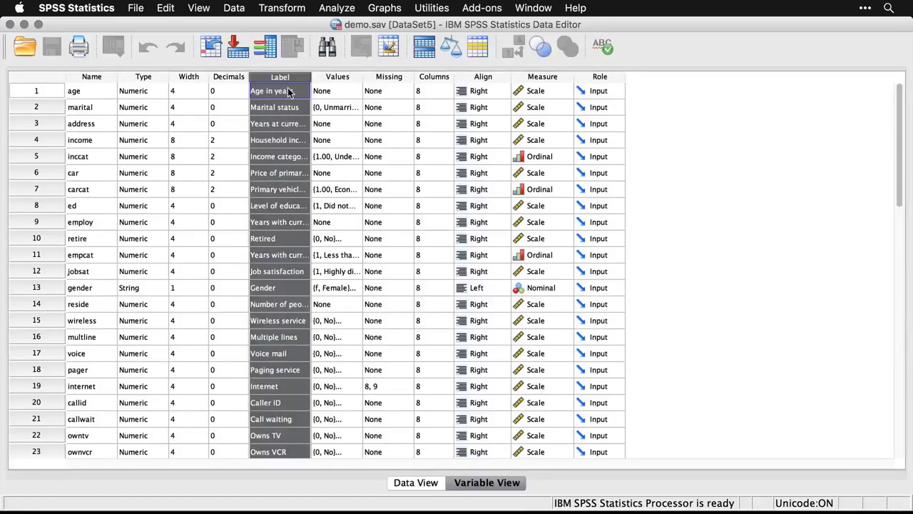
{"action": "left_click", "coordinate": [89, 91]}
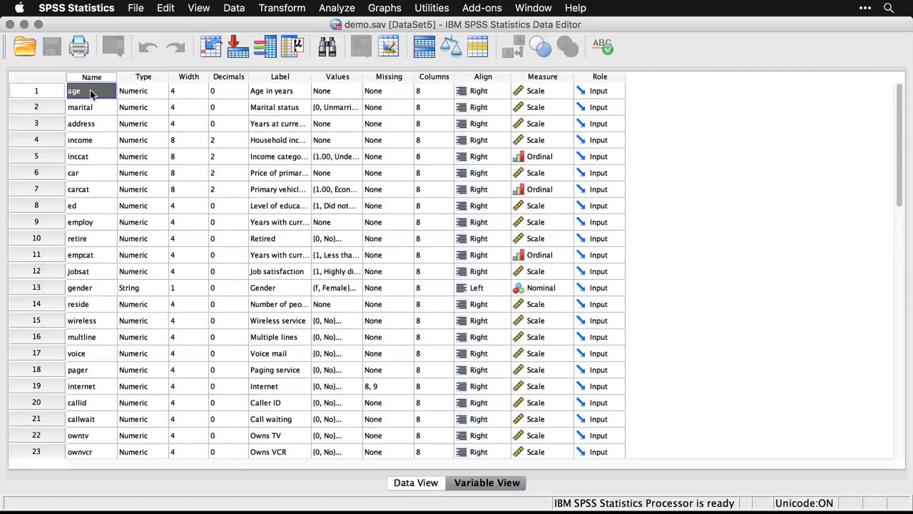
{"action": "left_click", "coordinate": [281, 97]}
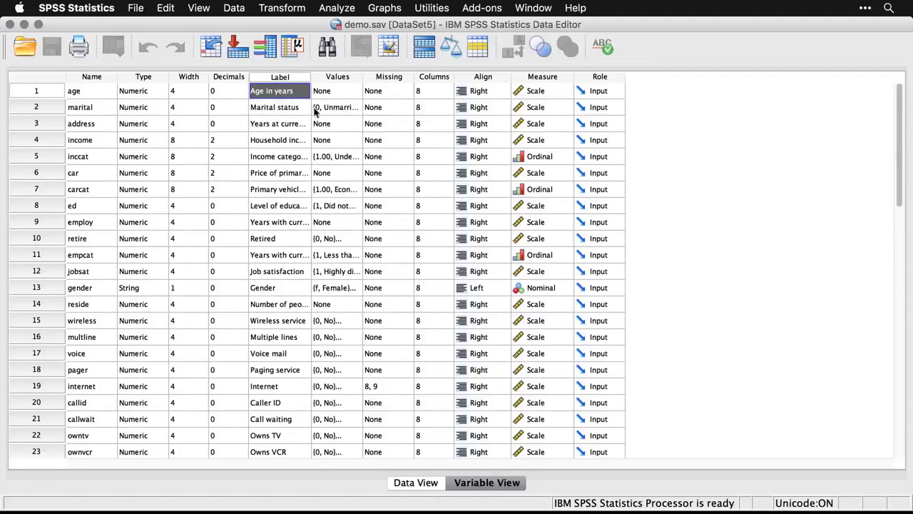
Inspect the value labels defined for the marital variable, without changing them
{"action": "left_click", "coordinate": [340, 112]}
{"action": "left_click", "coordinate": [354, 109]}
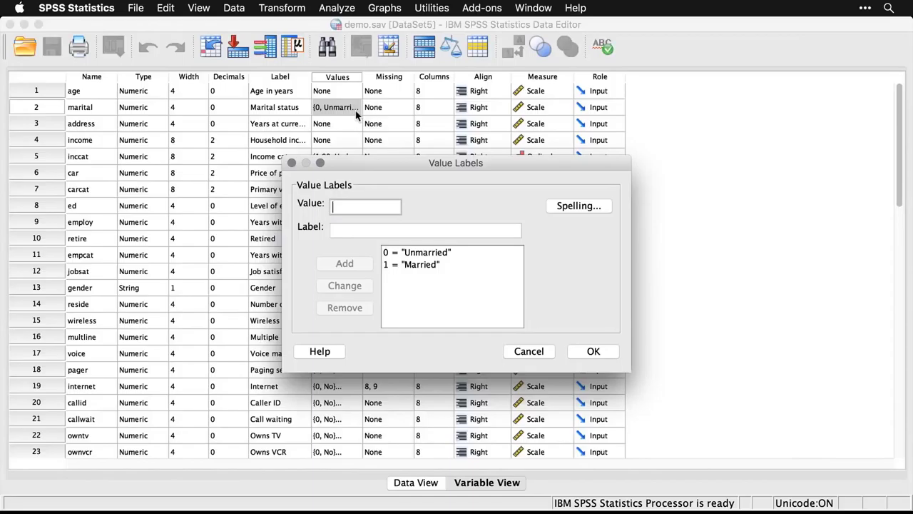
{"action": "left_click", "coordinate": [535, 352]}
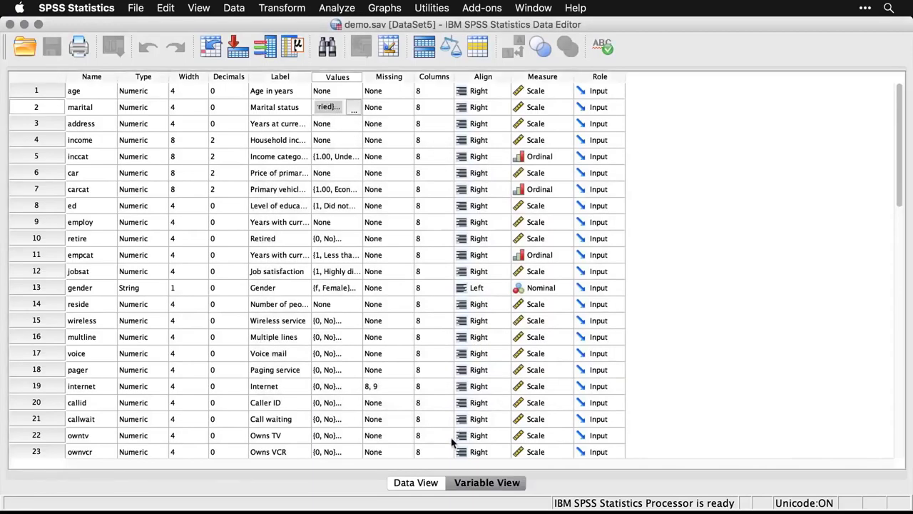
Return to Data View and show value labels in place of the codes, and switch back to the codes
{"action": "left_click", "coordinate": [428, 484]}
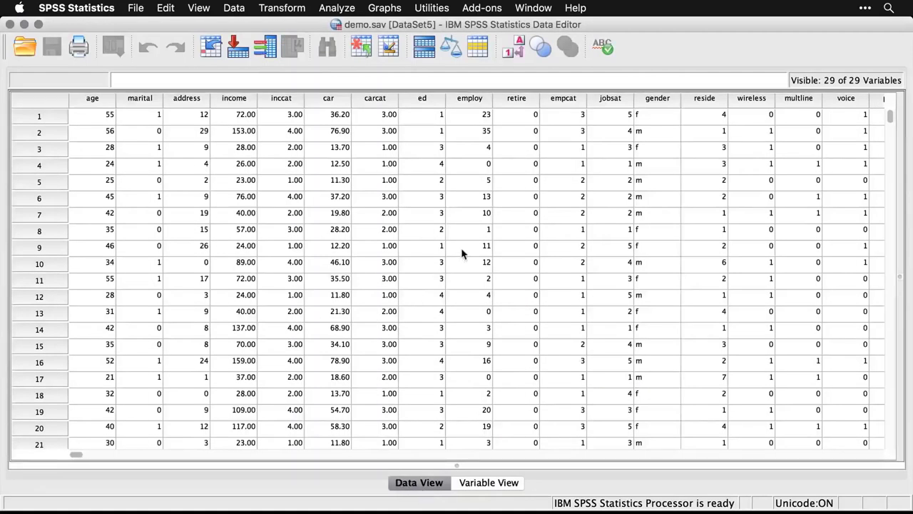
{"action": "left_click", "coordinate": [517, 51]}
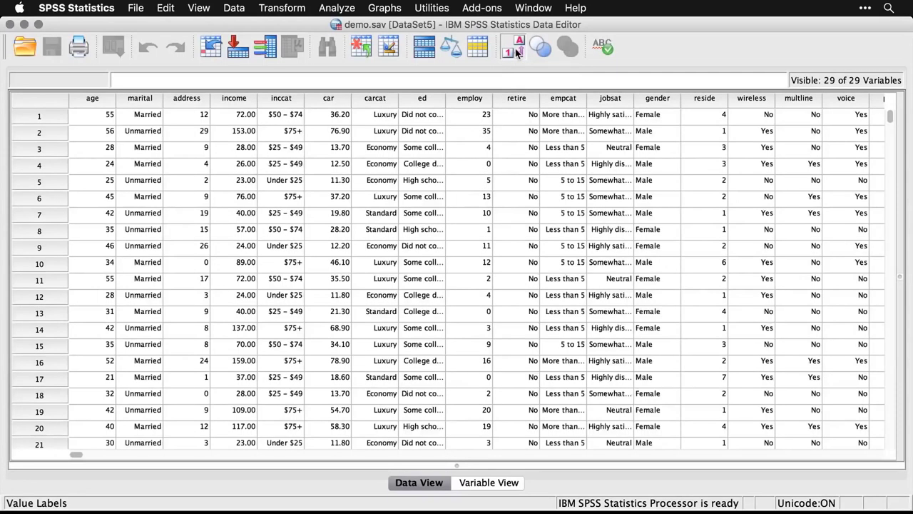
{"action": "left_click", "coordinate": [518, 53]}
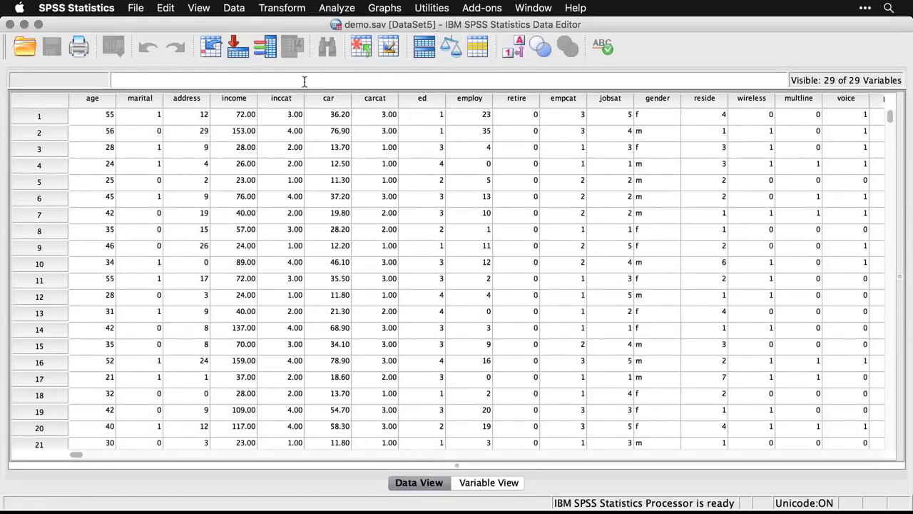
{"action": "mouse_move", "coordinate": [146, 104]}
{"action": "mouse_move", "coordinate": [187, 103]}
Review the measurement level and role choices for the age variable in Variable View, and look through the variable list
{"action": "left_click", "coordinate": [489, 483]}
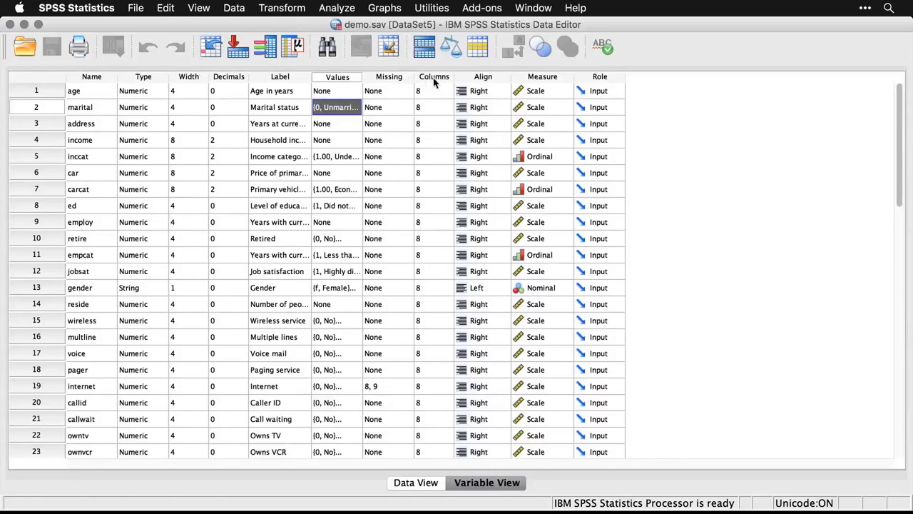
{"action": "left_click", "coordinate": [567, 91]}
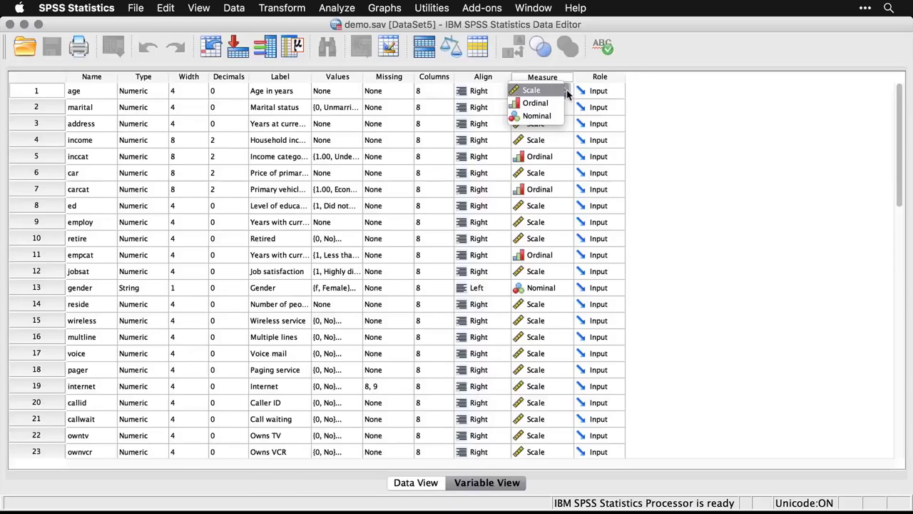
{"action": "left_click", "coordinate": [671, 88]}
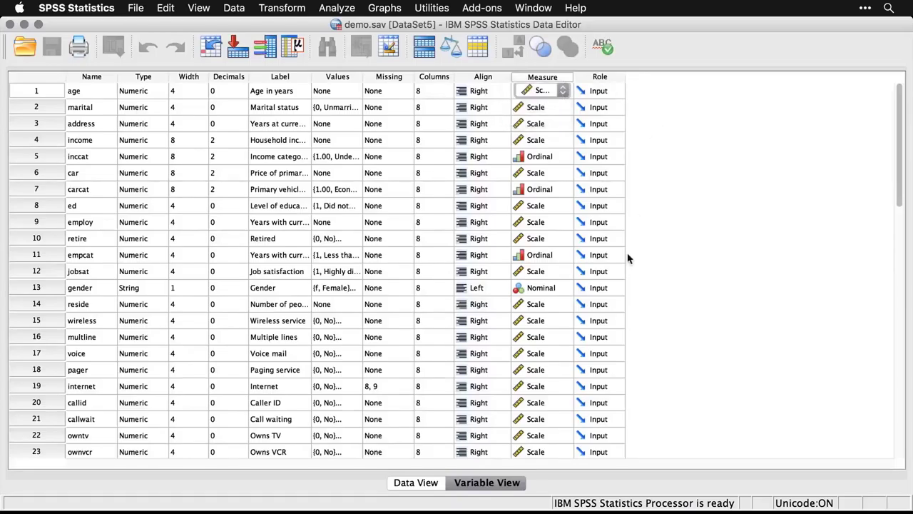
{"action": "left_click", "coordinate": [623, 94]}
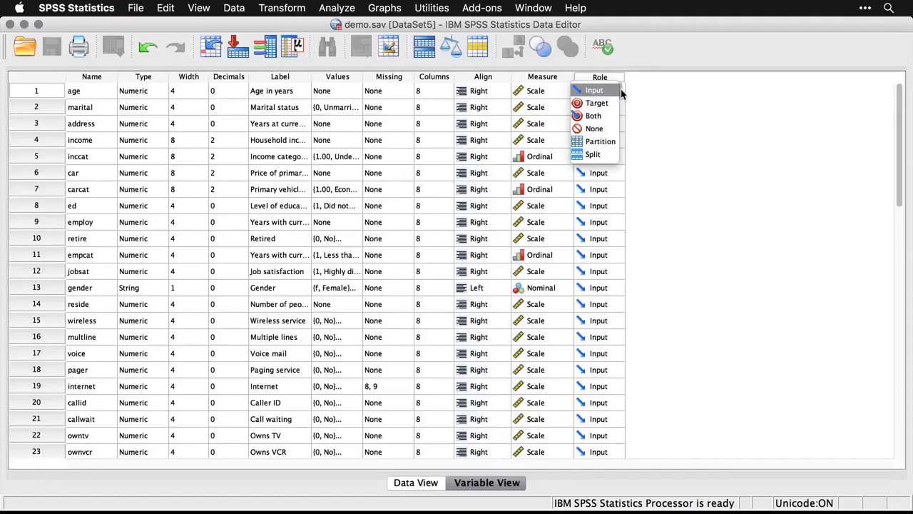
{"action": "left_click", "coordinate": [673, 118]}
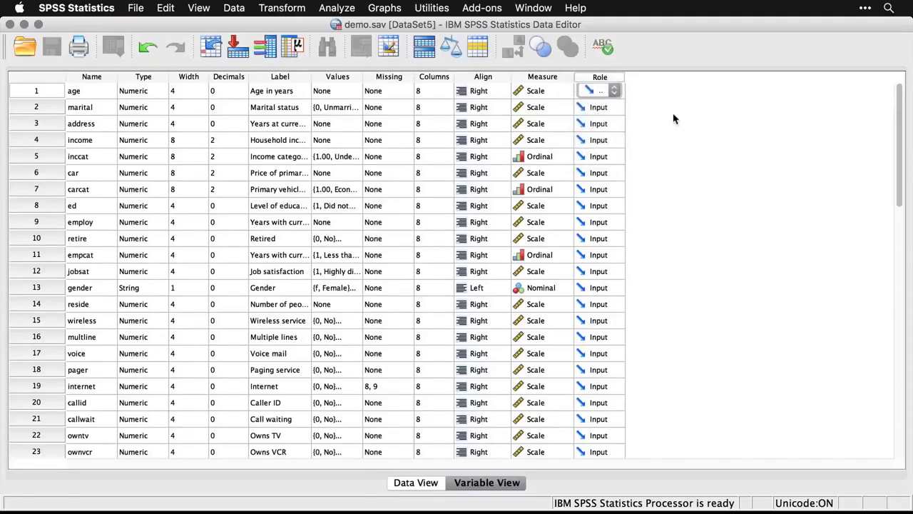
{"action": "scroll", "coordinate": [674, 118], "scroll_direction": "down", "scroll_amount": 6}
{"action": "scroll", "coordinate": [674, 118], "scroll_direction": "up", "scroll_amount": 6}
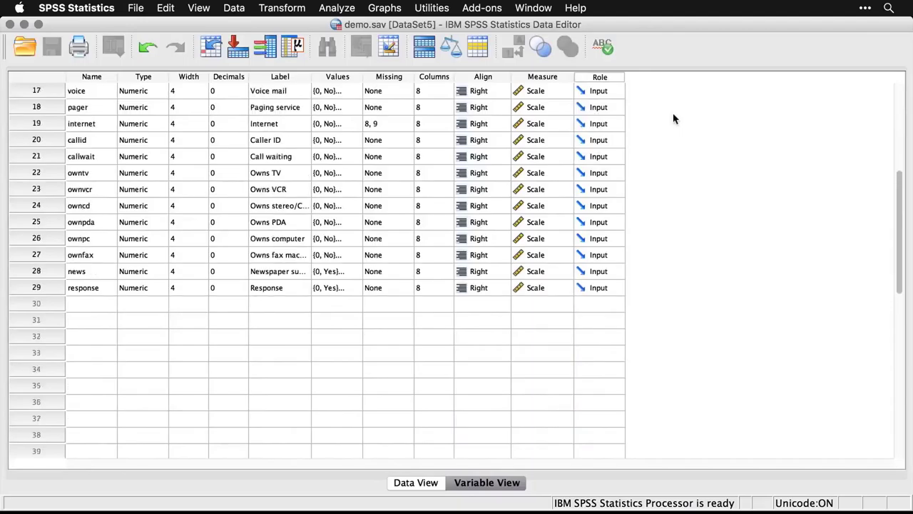
{"action": "scroll", "coordinate": [674, 118], "scroll_direction": "up", "scroll_amount": 1}
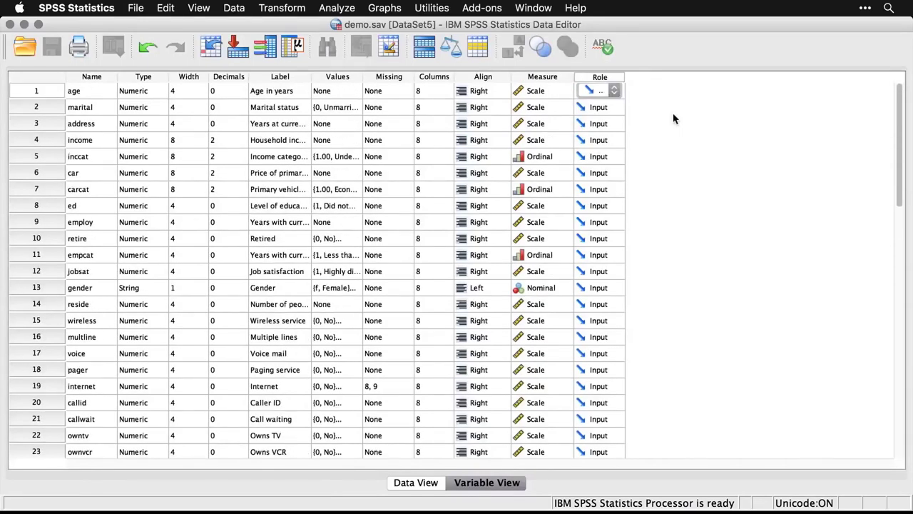
Create a legacy histogram of Age in years [age] from the Data View, without a normal curve
{"action": "left_click", "coordinate": [416, 487]}
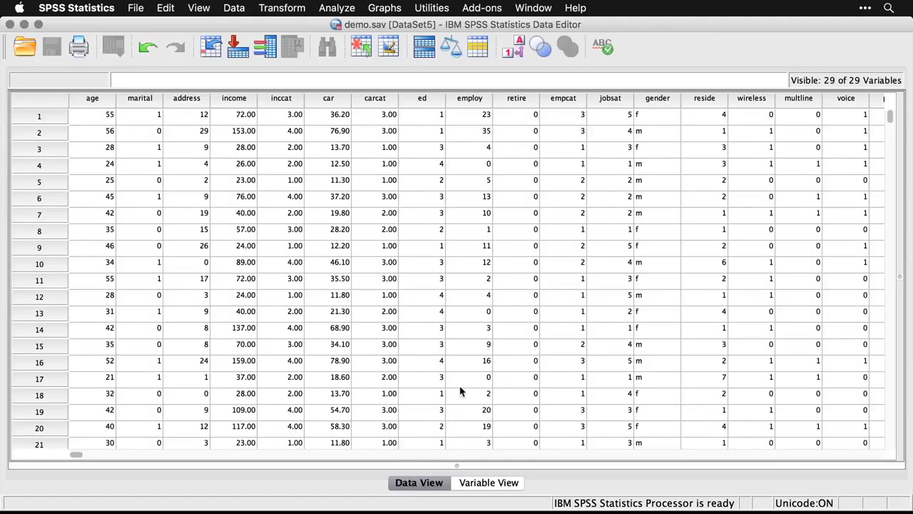
{"action": "left_click", "coordinate": [386, 9]}
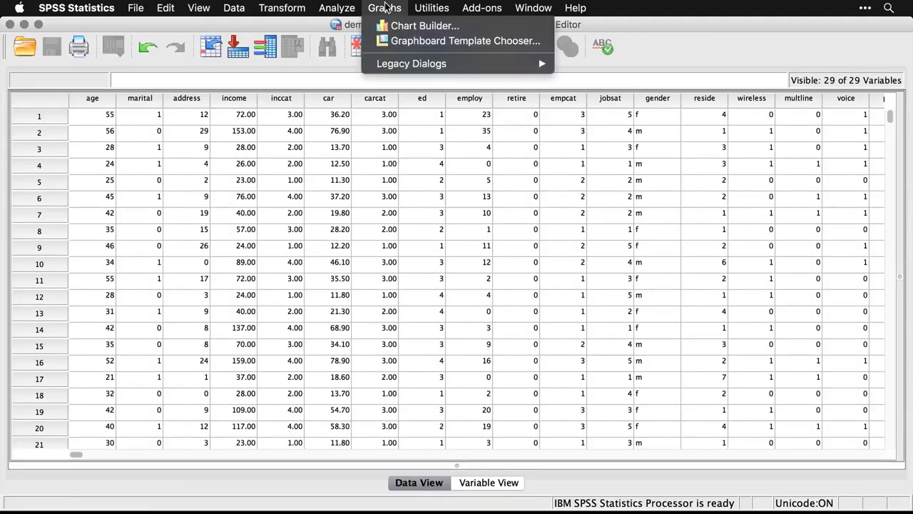
{"action": "mouse_move", "coordinate": [398, 61]}
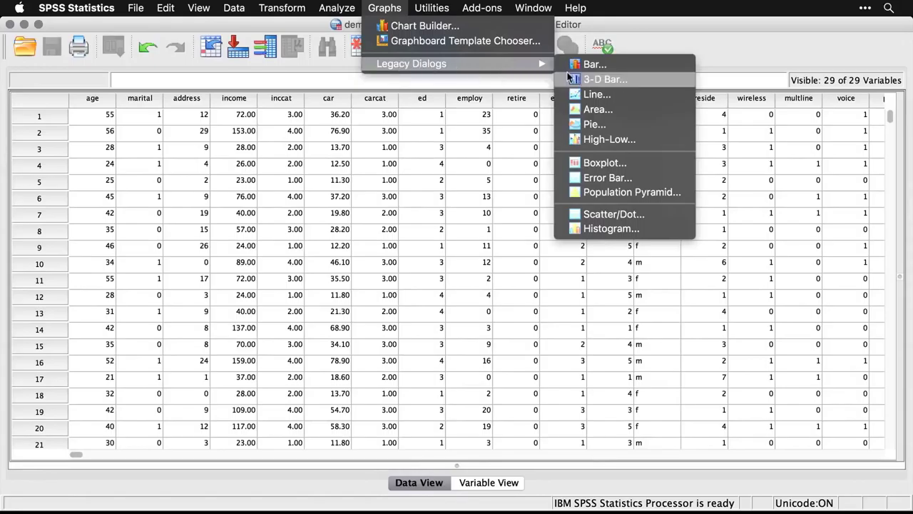
{"action": "left_click", "coordinate": [597, 225]}
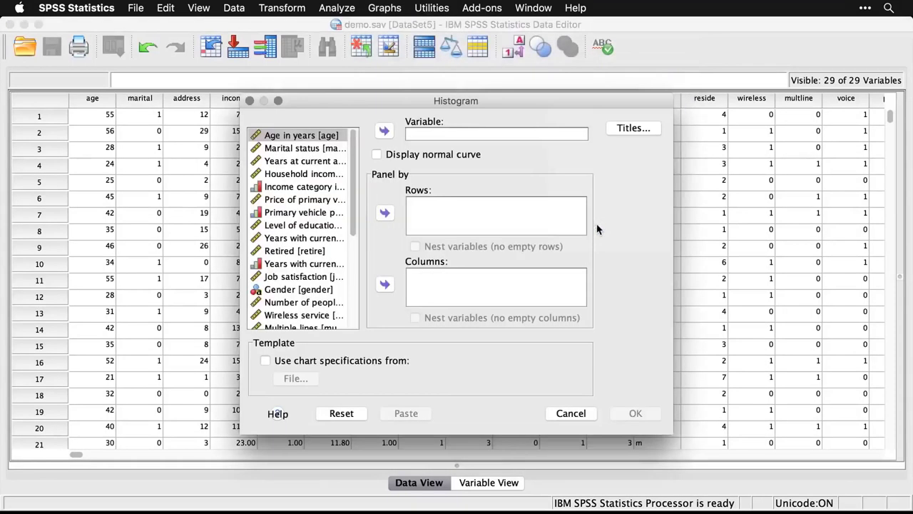
{"action": "left_click", "coordinate": [386, 132]}
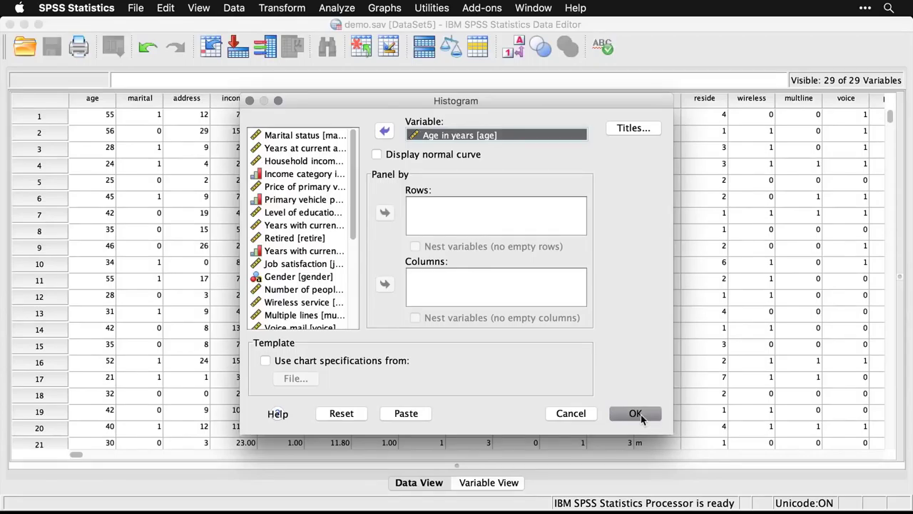
{"action": "left_click", "coordinate": [640, 414]}
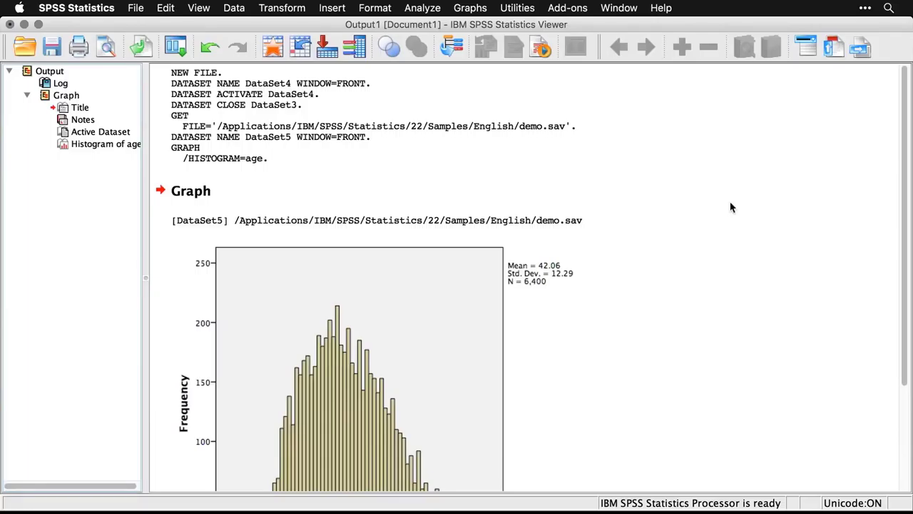
Examine the age histogram in the output, collapse and re-expand the Graph outline entry, and select the syntax log
{"action": "scroll", "coordinate": [731, 207], "scroll_direction": "down", "scroll_amount": 5}
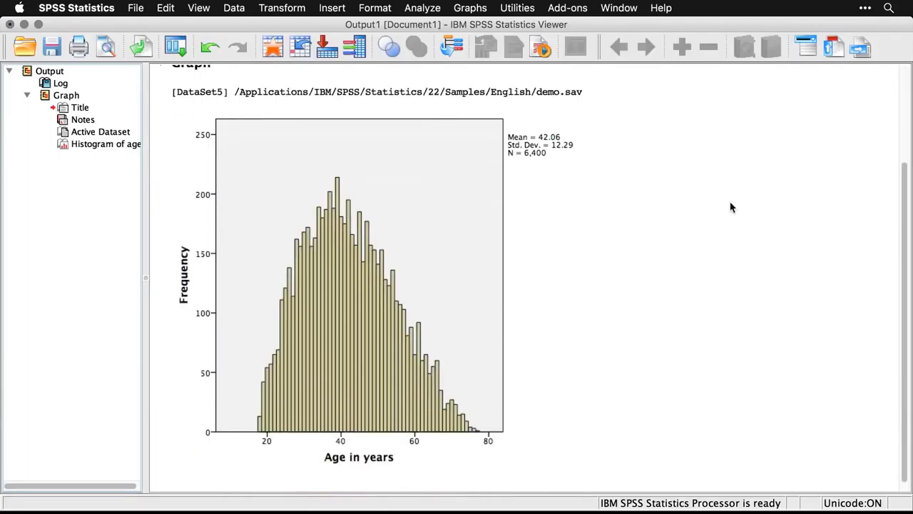
{"action": "scroll", "coordinate": [730, 207], "scroll_direction": "down", "scroll_amount": 1}
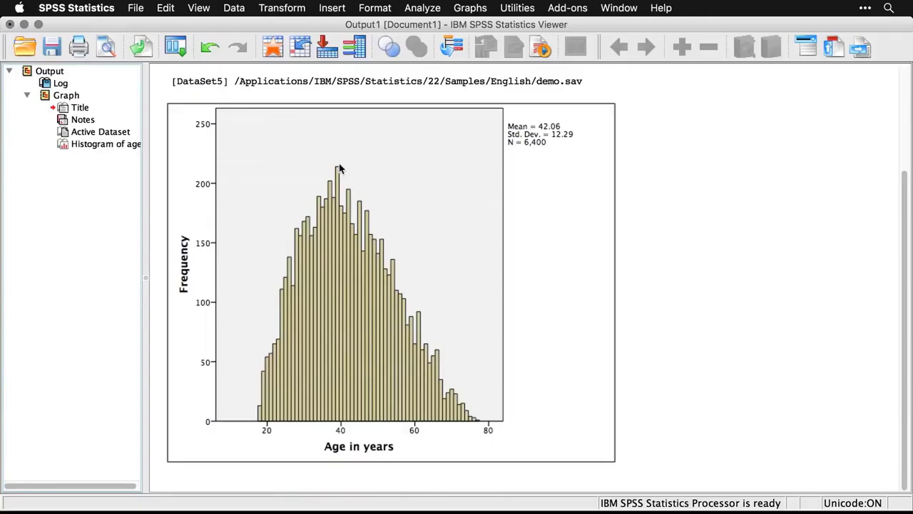
{"action": "left_click", "coordinate": [28, 97]}
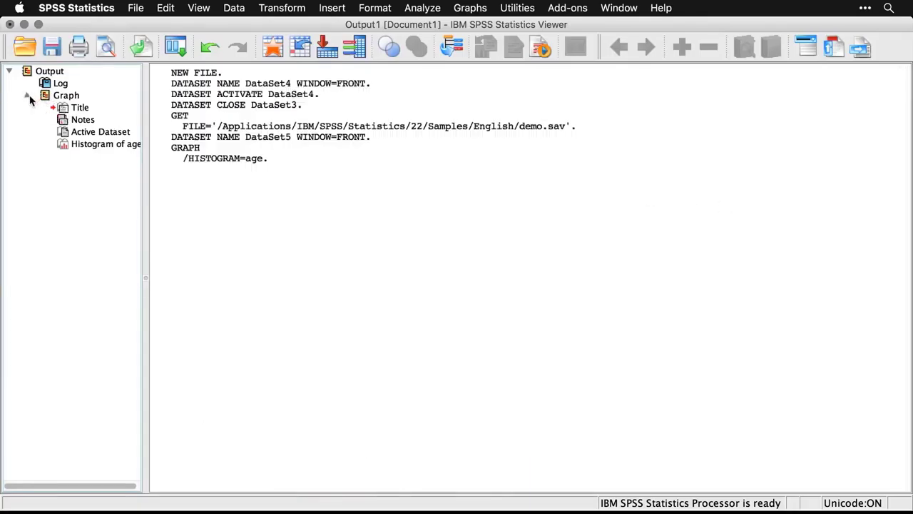
{"action": "left_click", "coordinate": [29, 97]}
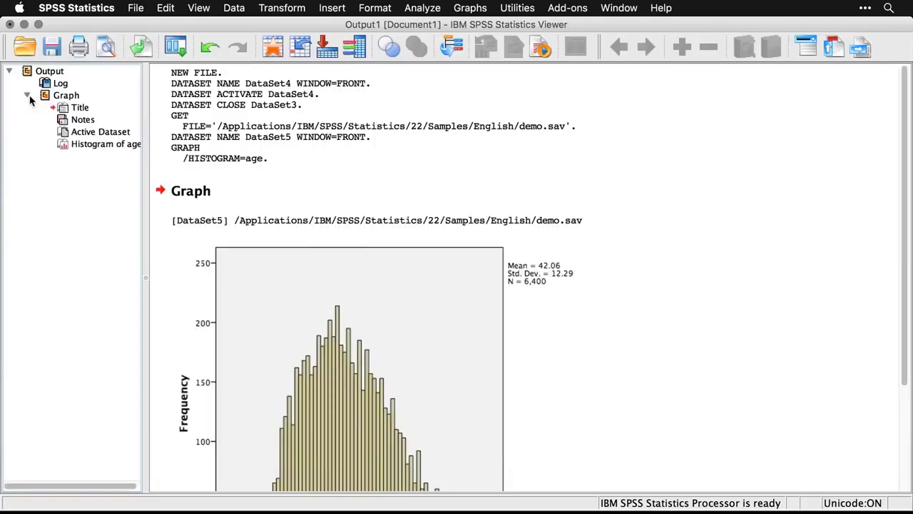
{"action": "left_click", "coordinate": [182, 107]}
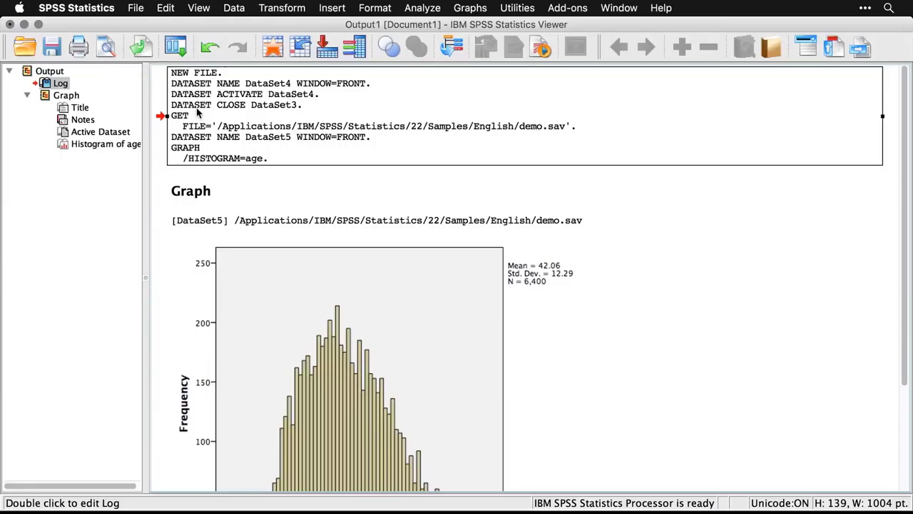
Create a new, empty syntax file
{"action": "left_click", "coordinate": [135, 8]}
{"action": "mouse_move", "coordinate": [141, 24]}
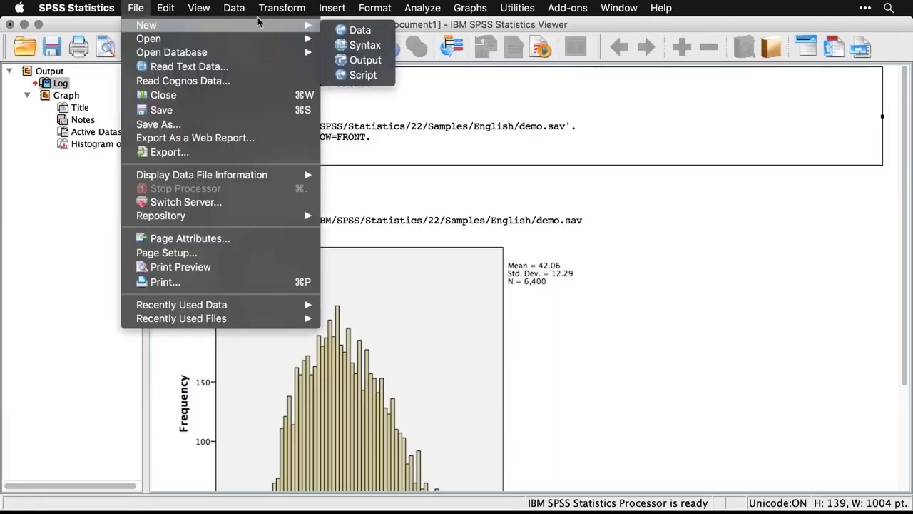
{"action": "left_click", "coordinate": [363, 46]}
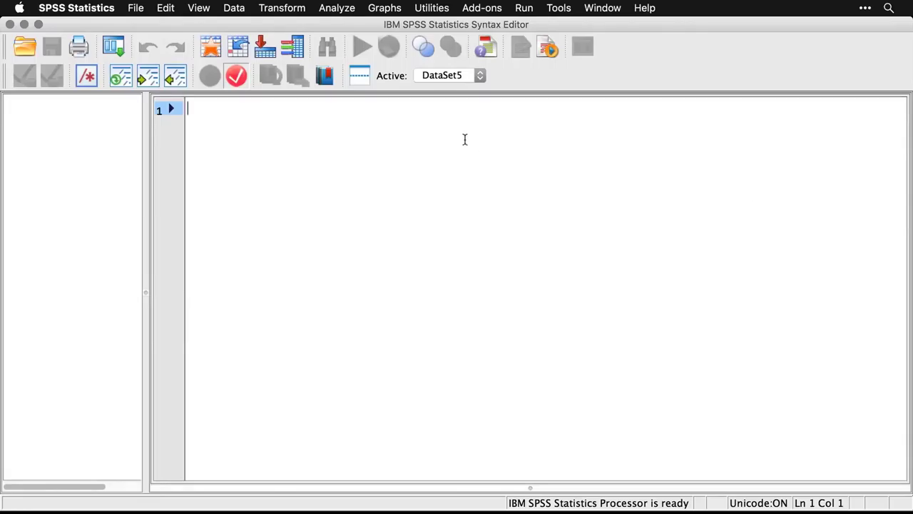
Paste the recently used age histogram command into the syntax file and run only its GRAPH lines
{"action": "left_click", "coordinate": [115, 48]}
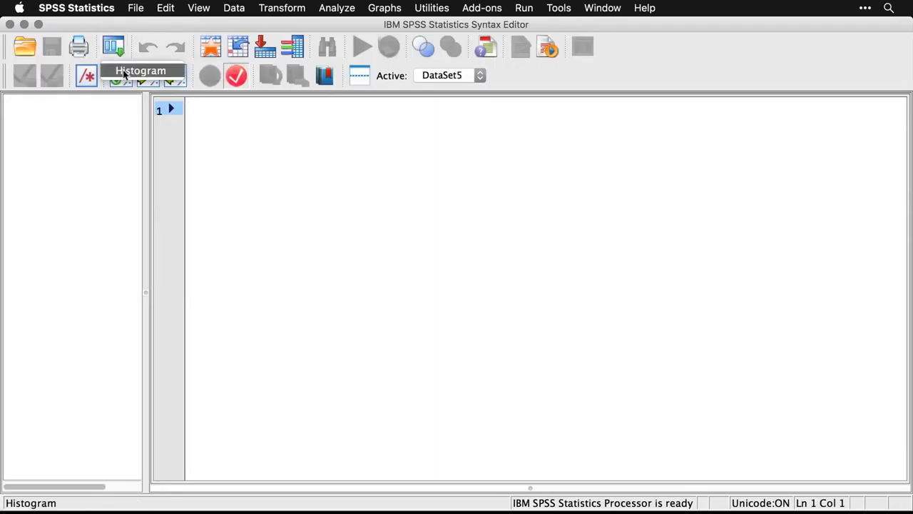
{"action": "left_click", "coordinate": [127, 70]}
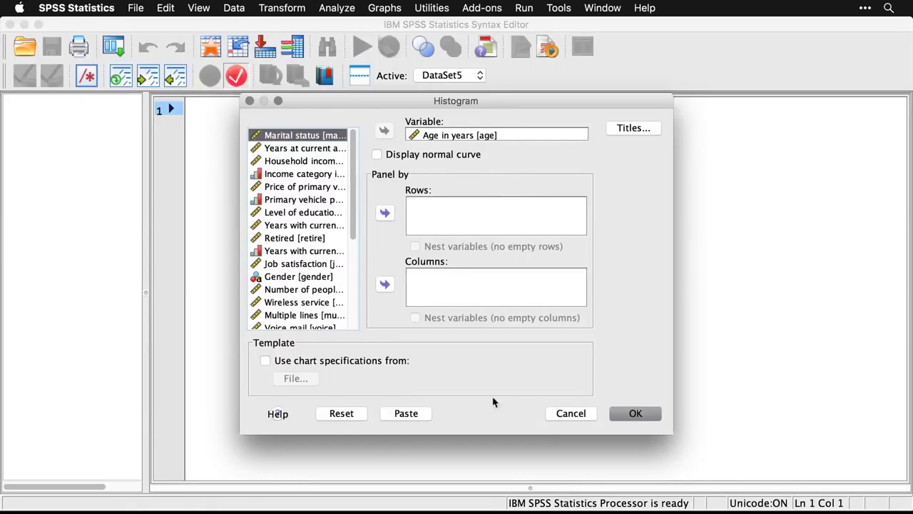
{"action": "left_click", "coordinate": [406, 414]}
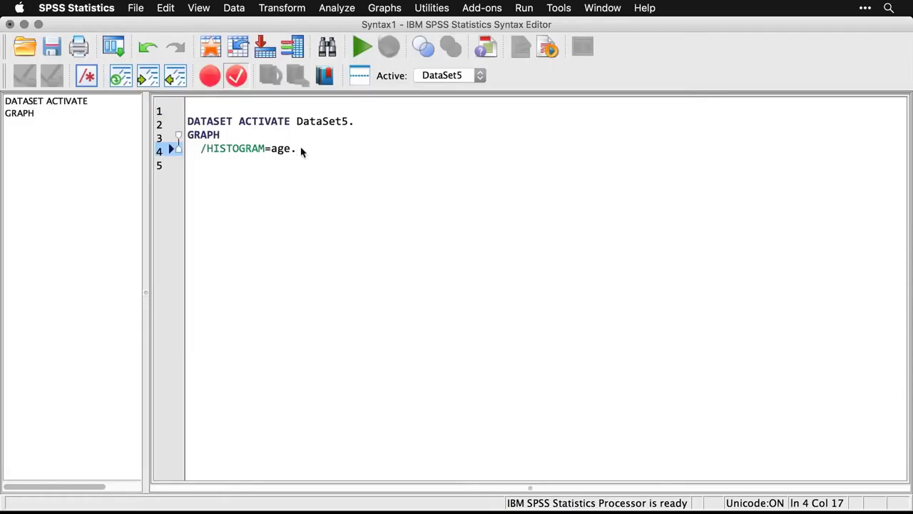
{"action": "left_click_drag", "start_coordinate": [300, 151], "coordinate": [178, 137]}
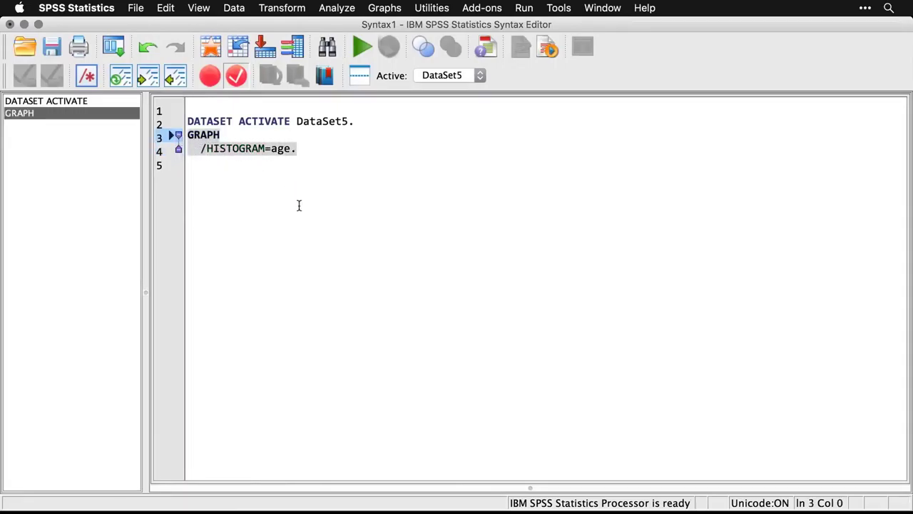
{"action": "left_click", "coordinate": [358, 47]}
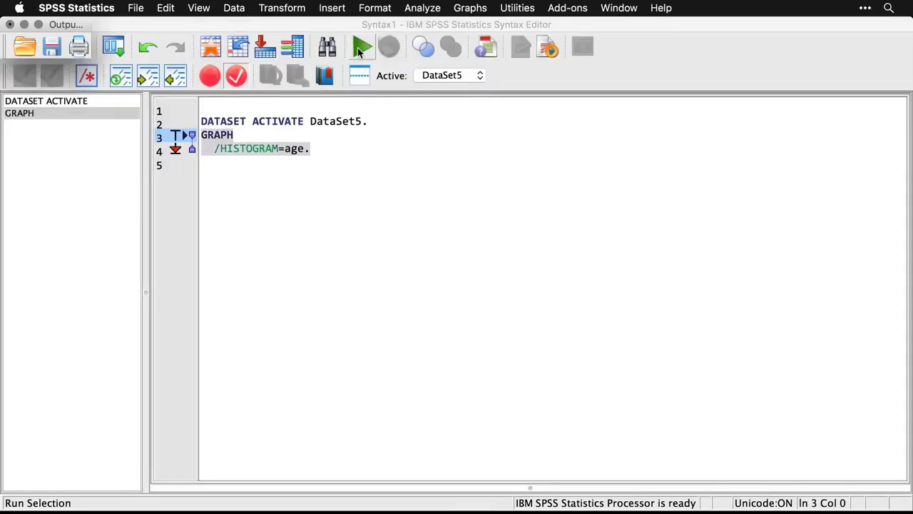
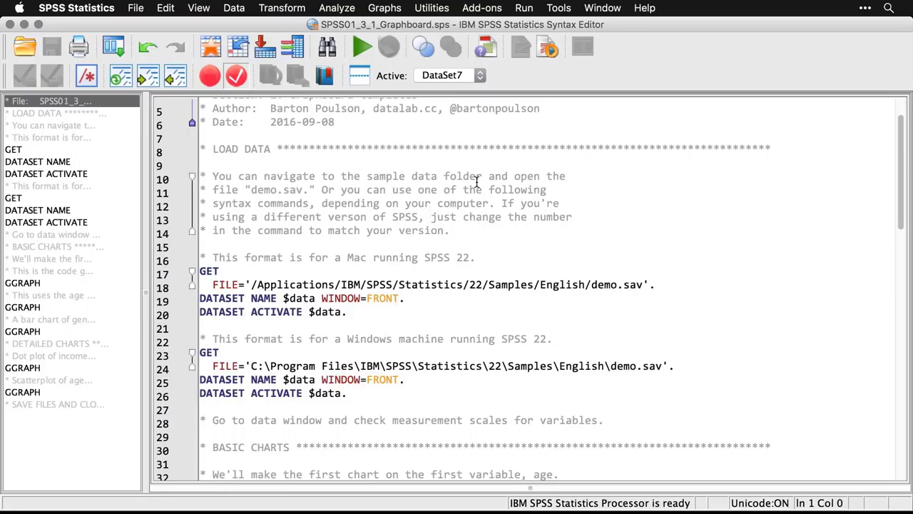
Load demo.sav by running the Mac GET and DATASET commands in SPSS01_3_1_Graphboard.sps
{"action": "left_click", "coordinate": [469, 285]}
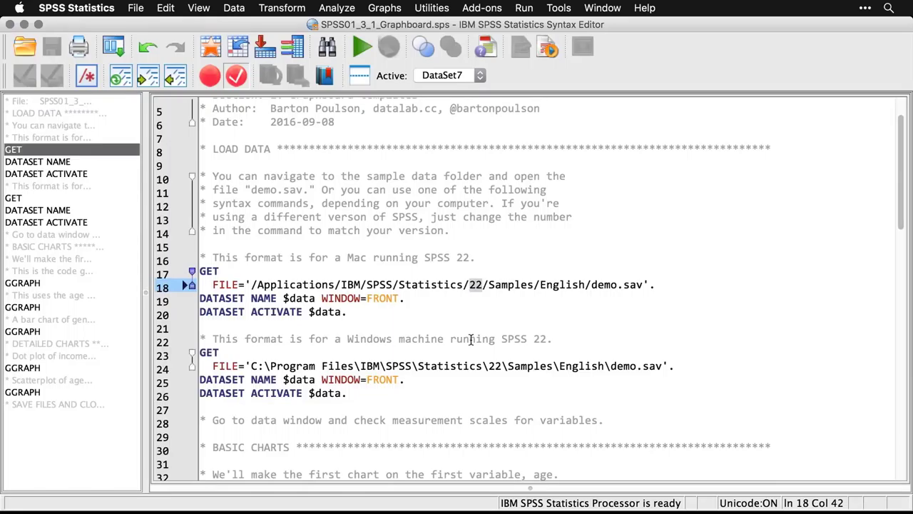
{"action": "left_click_drag", "start_coordinate": [354, 312], "coordinate": [213, 275]}
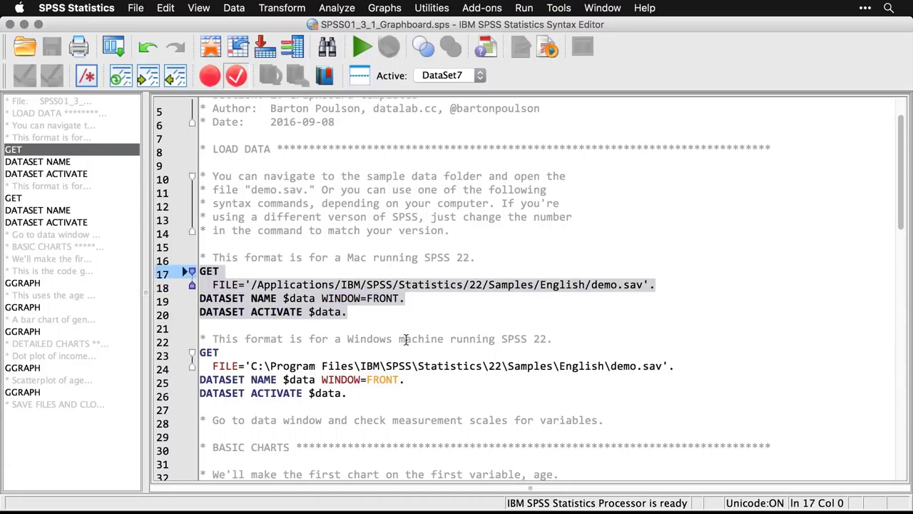
{"action": "key", "text": "super+r"}
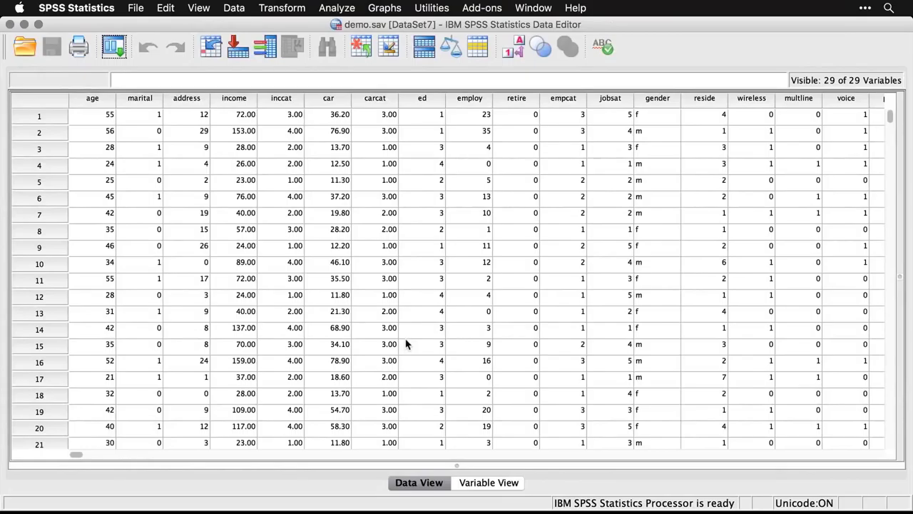
Check the measurement levels of the demo.sav variables in Variable View, including the choices for gender, and return to the Data View
{"action": "left_click", "coordinate": [490, 484]}
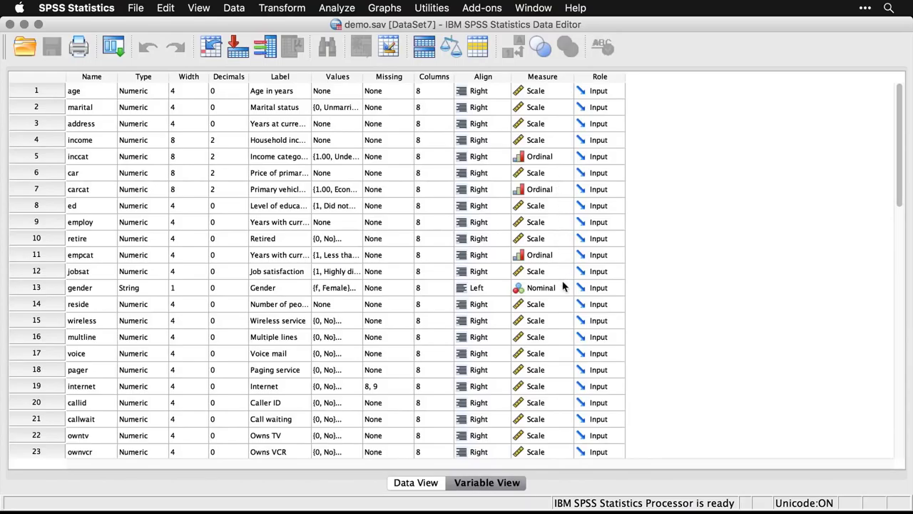
{"action": "scroll", "coordinate": [563, 288], "scroll_direction": "down", "scroll_amount": 3}
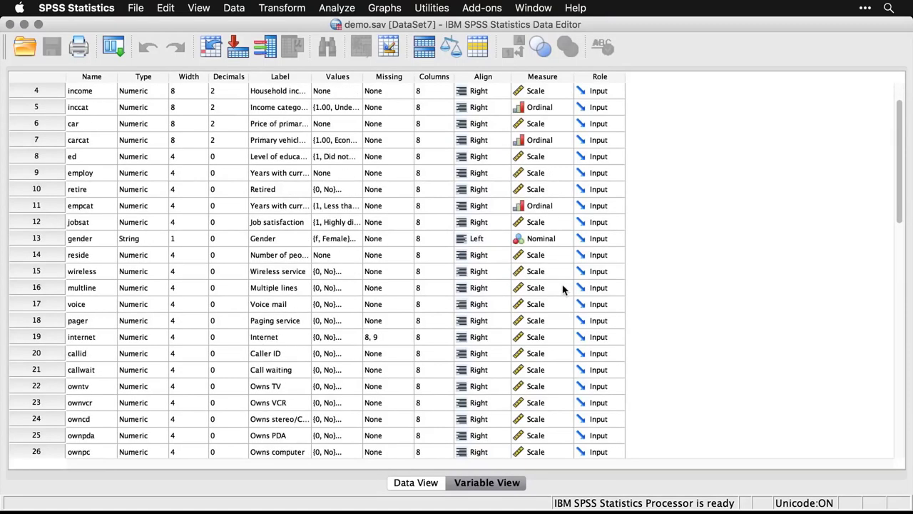
{"action": "left_click", "coordinate": [559, 238]}
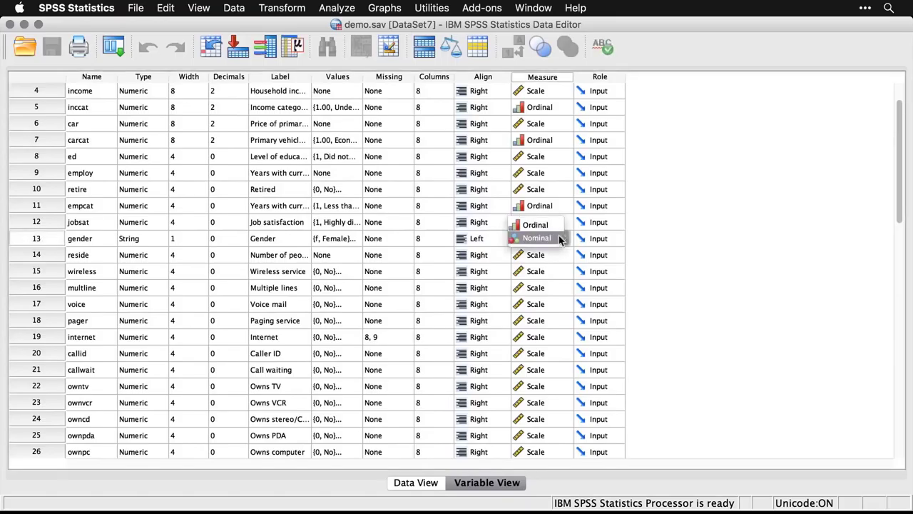
{"action": "left_click", "coordinate": [678, 243]}
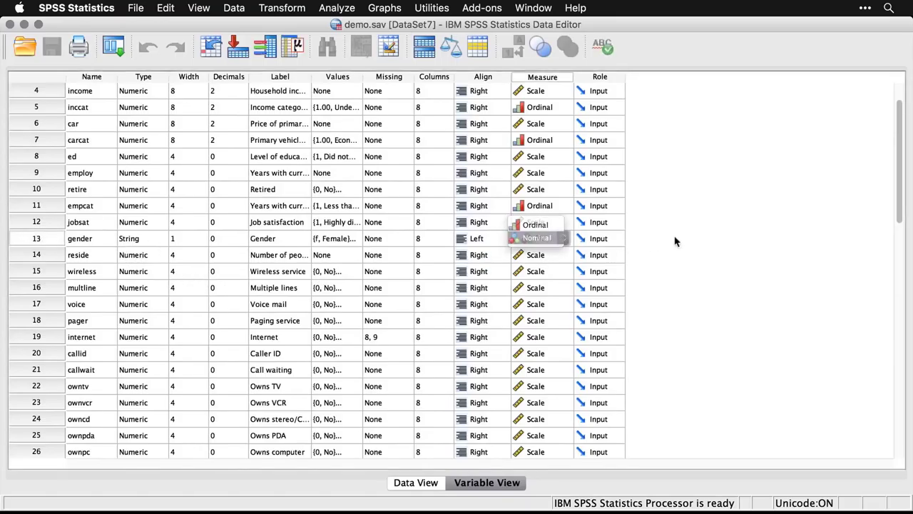
{"action": "left_click", "coordinate": [426, 484]}
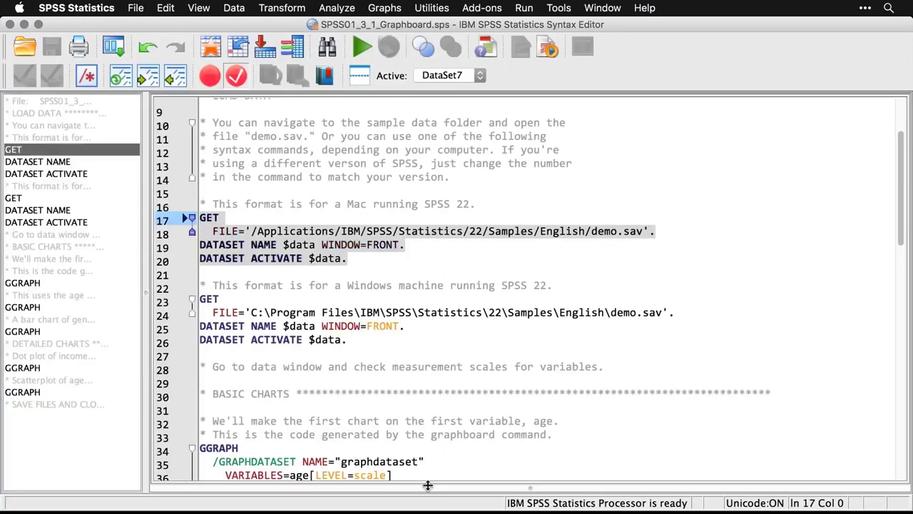
Create a Dot Plot of Age in years alone with the Graphboard Template Chooser and view it in the output
{"action": "scroll", "coordinate": [570, 398], "scroll_direction": "down", "scroll_amount": 5}
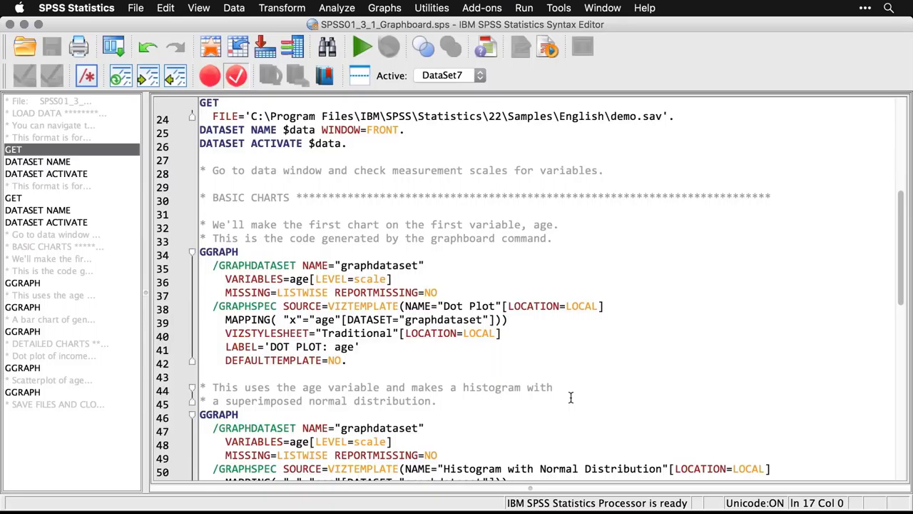
{"action": "left_click", "coordinate": [389, 9]}
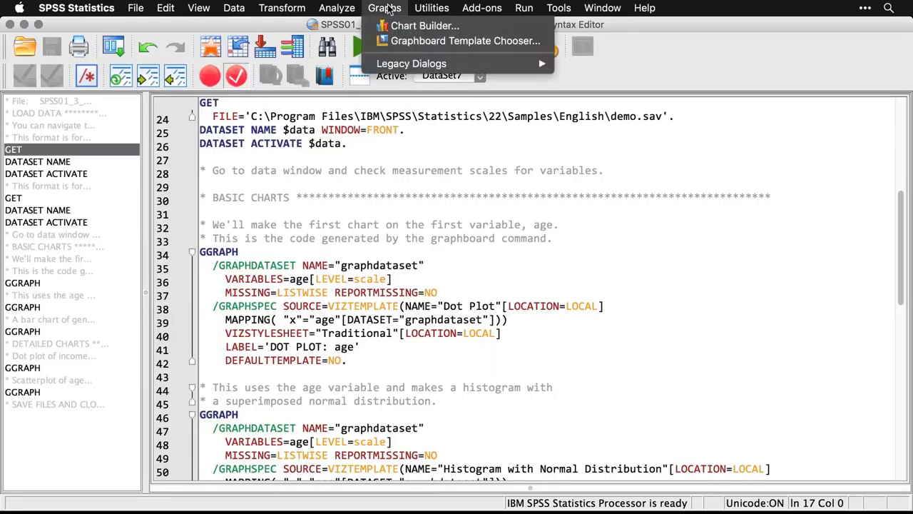
{"action": "left_click", "coordinate": [417, 41]}
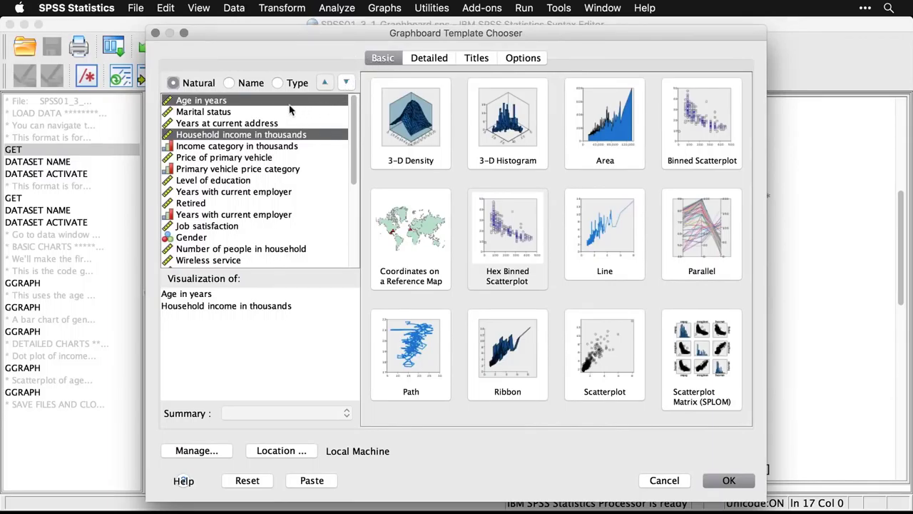
{"action": "left_click", "coordinate": [246, 106]}
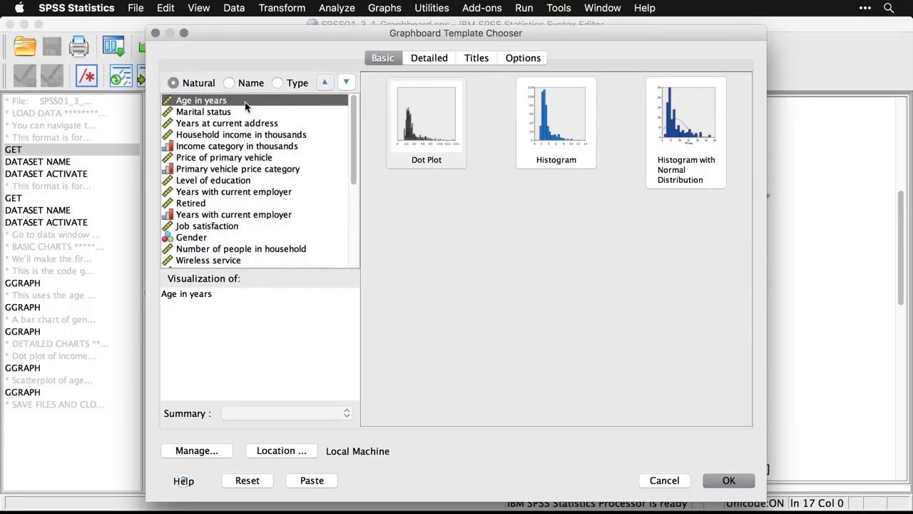
{"action": "left_click", "coordinate": [421, 128]}
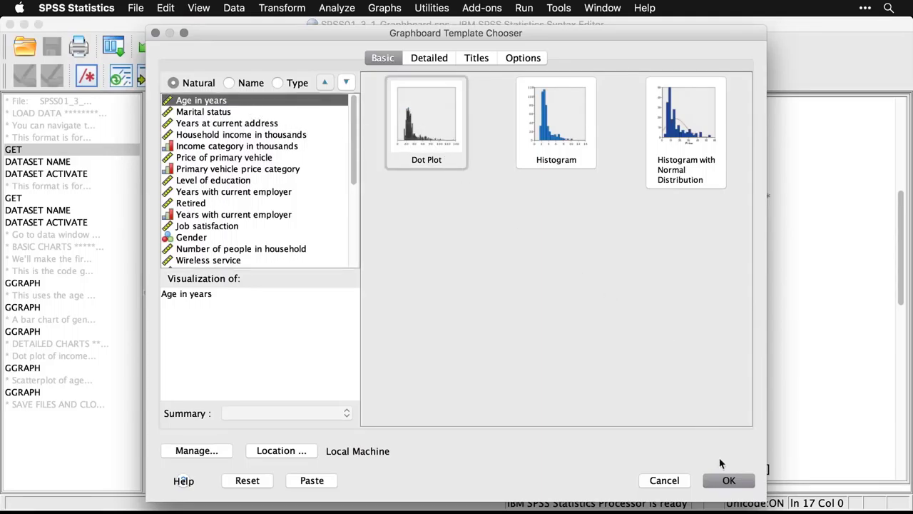
{"action": "left_click", "coordinate": [729, 481]}
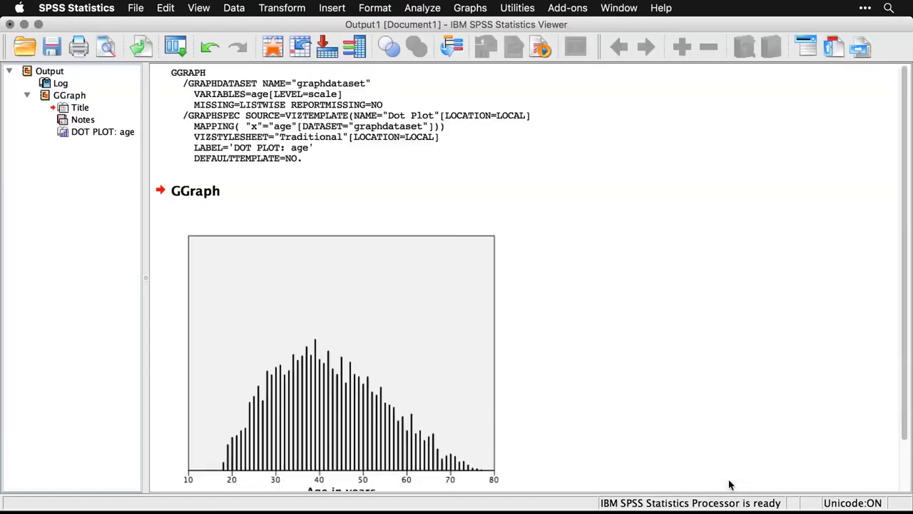
{"action": "scroll", "coordinate": [729, 485], "scroll_direction": "down", "scroll_amount": 2}
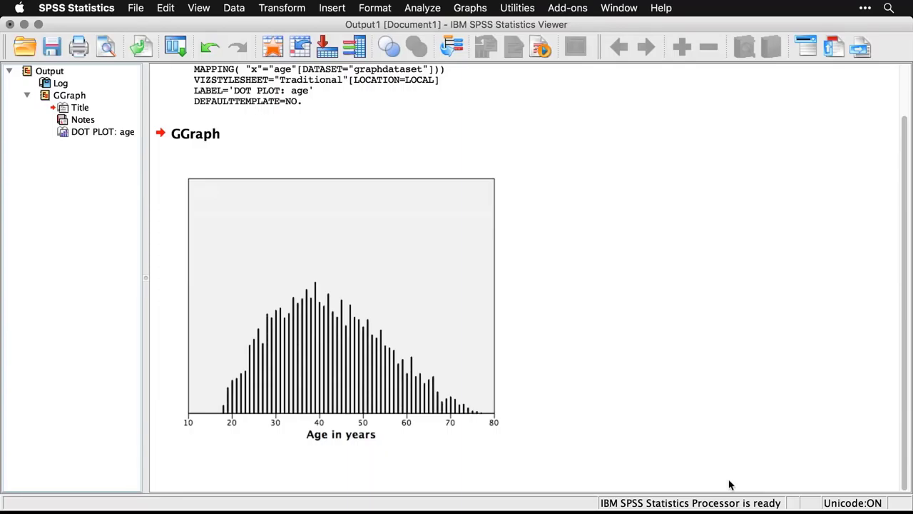
Return to the syntax file and create a Graphboard Histogram with Normal Distribution for Age in years
{"action": "key", "text": "super+grave"}
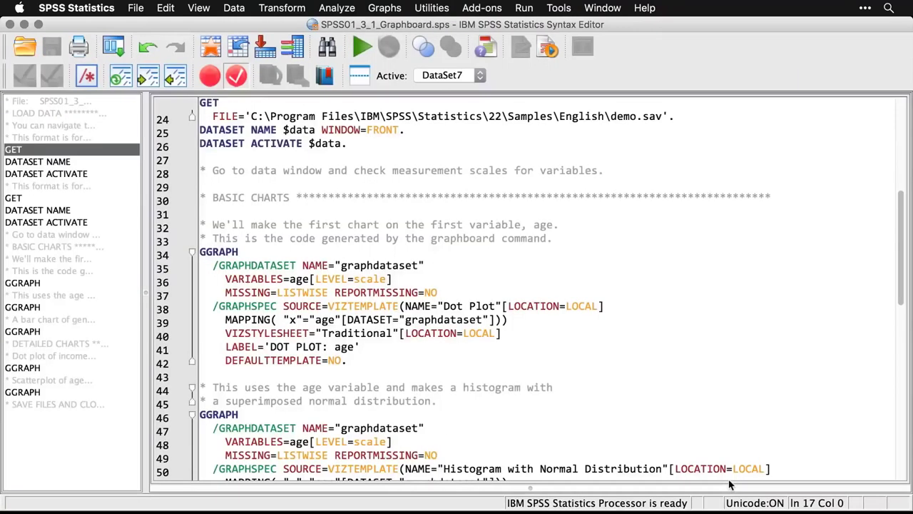
{"action": "scroll", "coordinate": [682, 374], "scroll_direction": "down", "scroll_amount": 2}
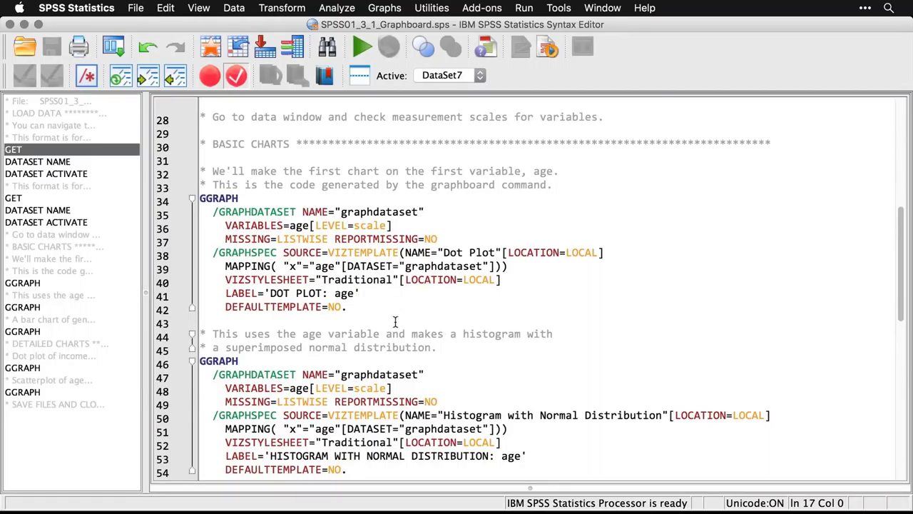
{"action": "scroll", "coordinate": [395, 322], "scroll_direction": "down", "scroll_amount": 3}
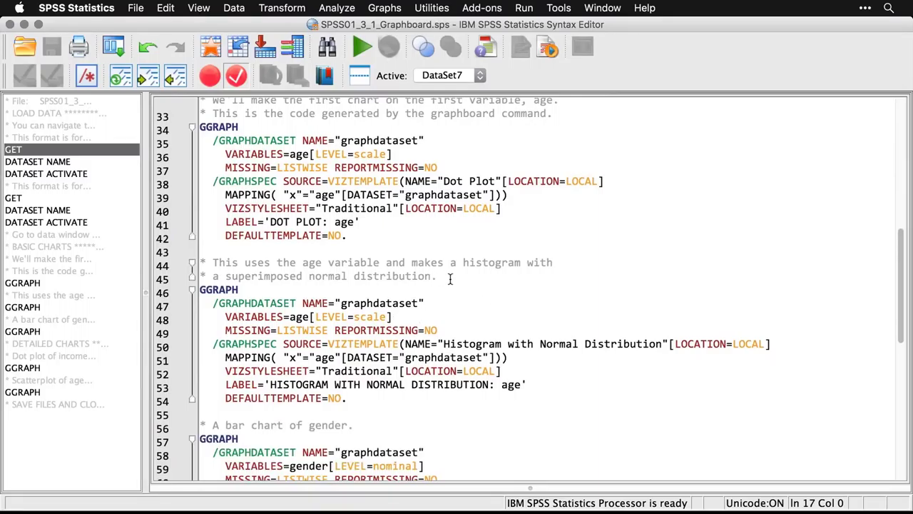
{"action": "left_click", "coordinate": [389, 9]}
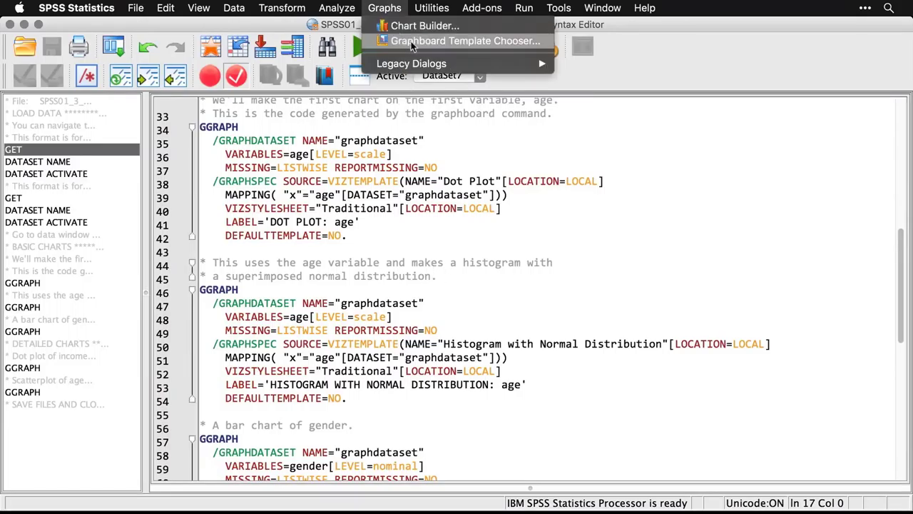
{"action": "left_click", "coordinate": [390, 40]}
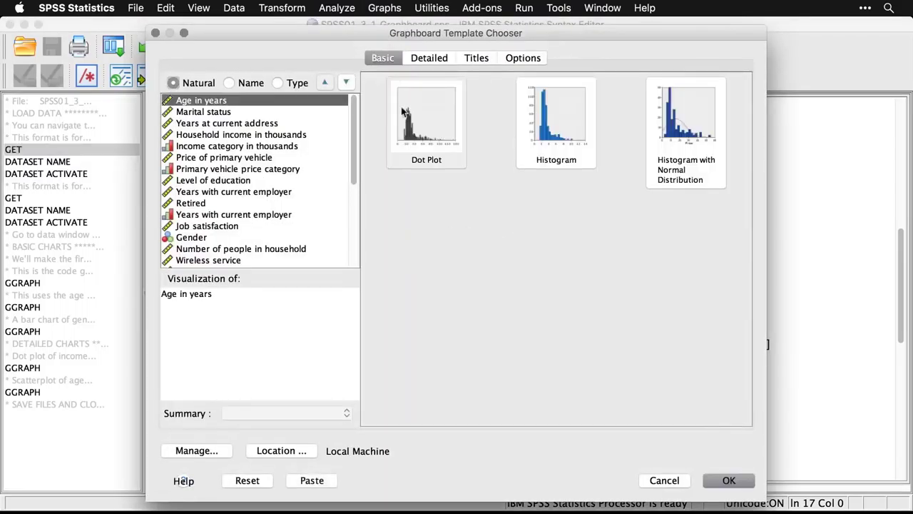
{"action": "left_click", "coordinate": [681, 139]}
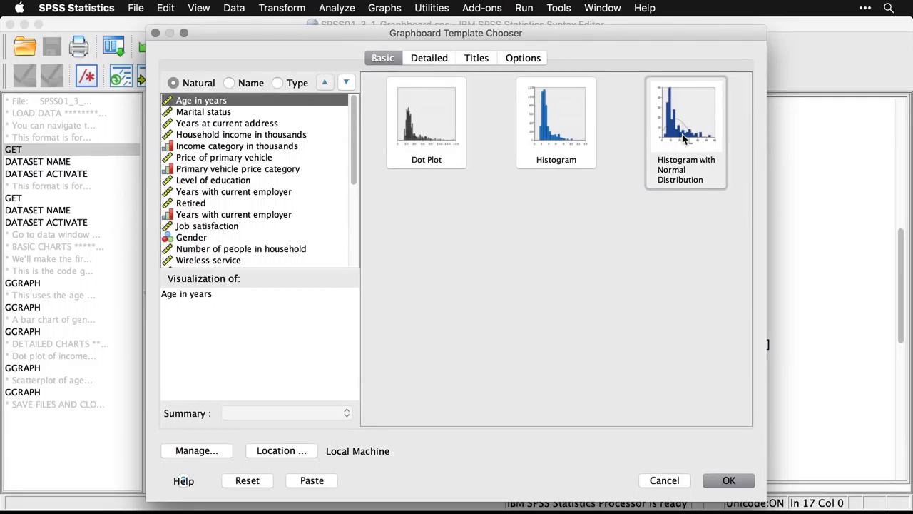
{"action": "left_click", "coordinate": [729, 481]}
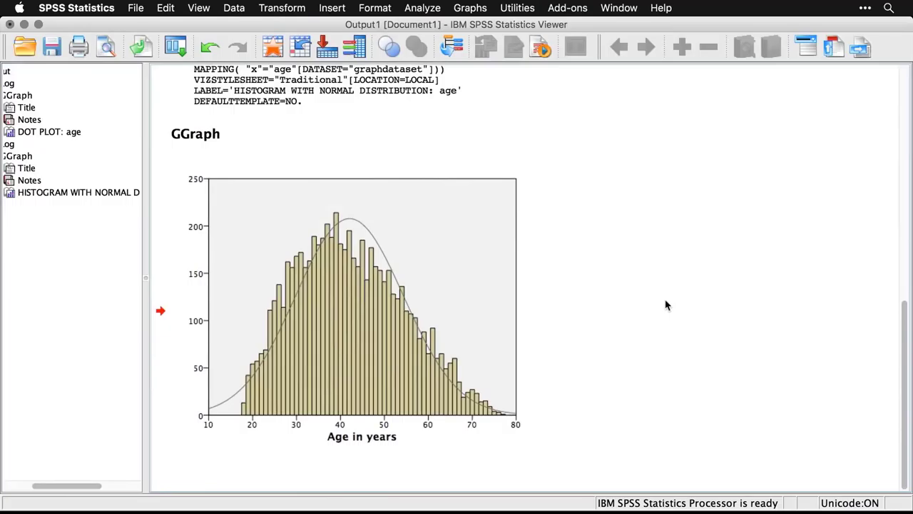
Return to the syntax file, create a Graphboard Bar of Counts chart for Gender, and view it in the output
{"action": "key", "text": "super+grave"}
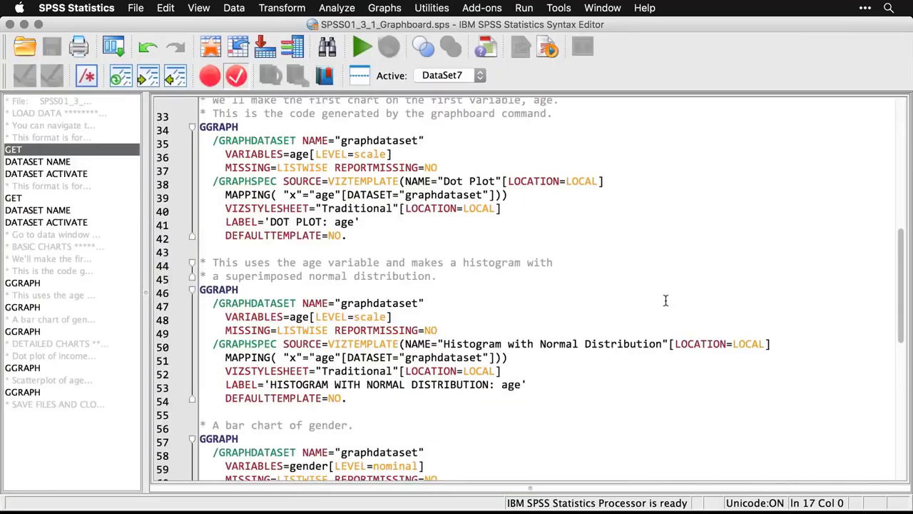
{"action": "scroll", "coordinate": [666, 300], "scroll_direction": "down", "scroll_amount": 5}
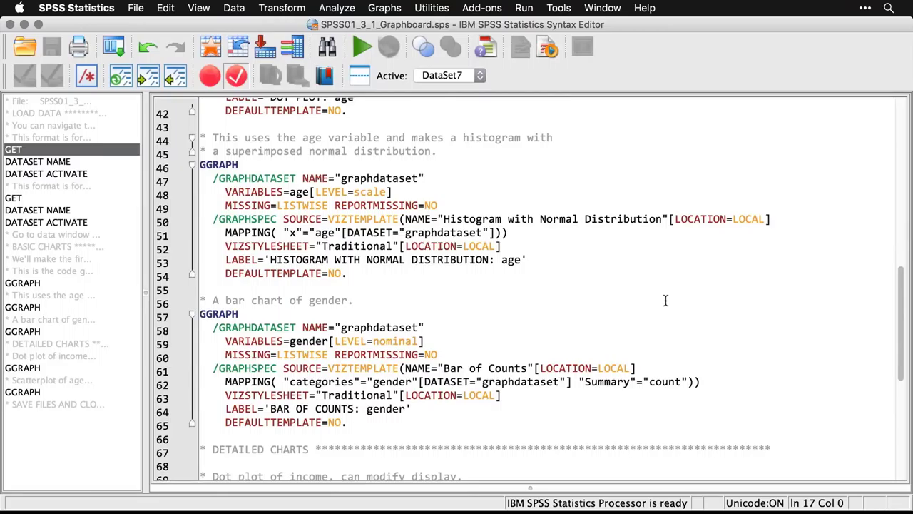
{"action": "left_click", "coordinate": [384, 8]}
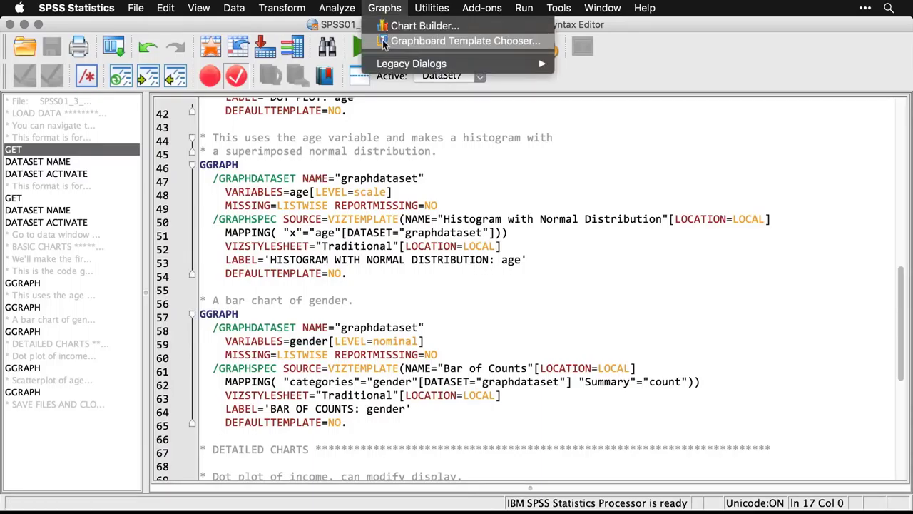
{"action": "left_click", "coordinate": [428, 40]}
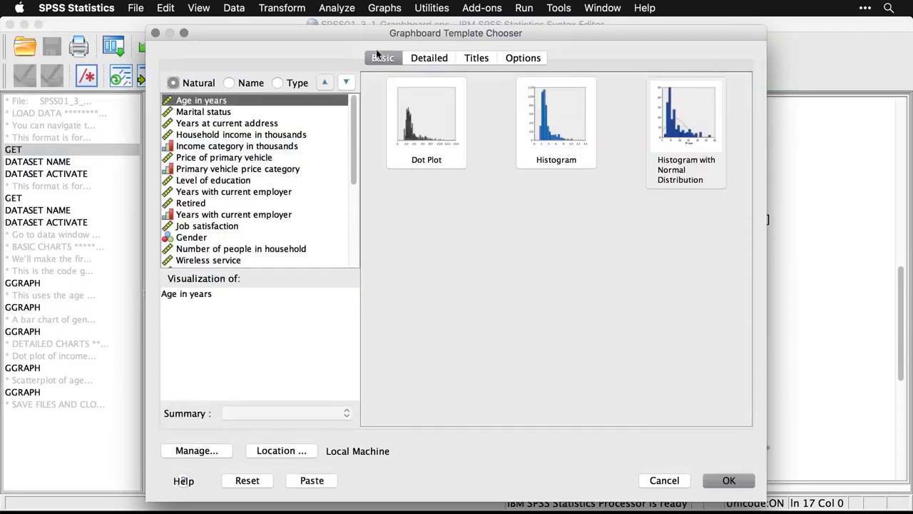
{"action": "left_click", "coordinate": [194, 240]}
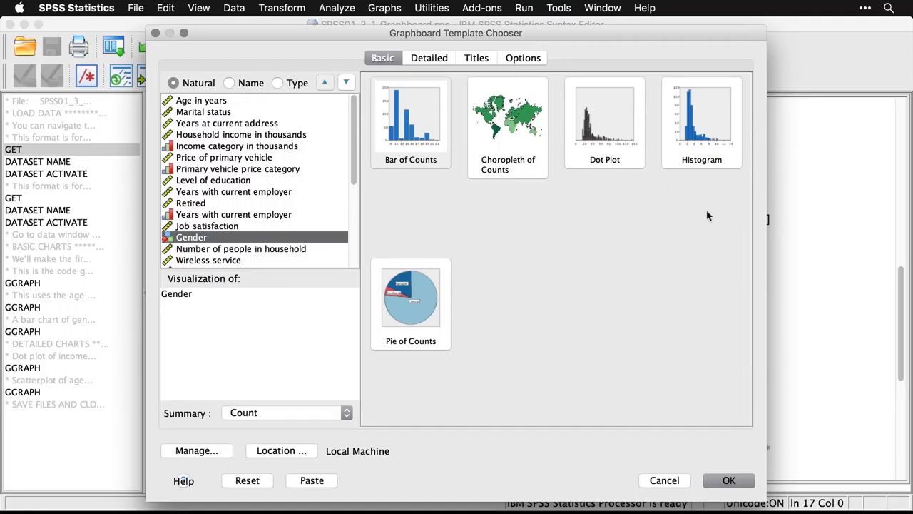
{"action": "left_click", "coordinate": [408, 133]}
{"action": "left_click", "coordinate": [733, 482]}
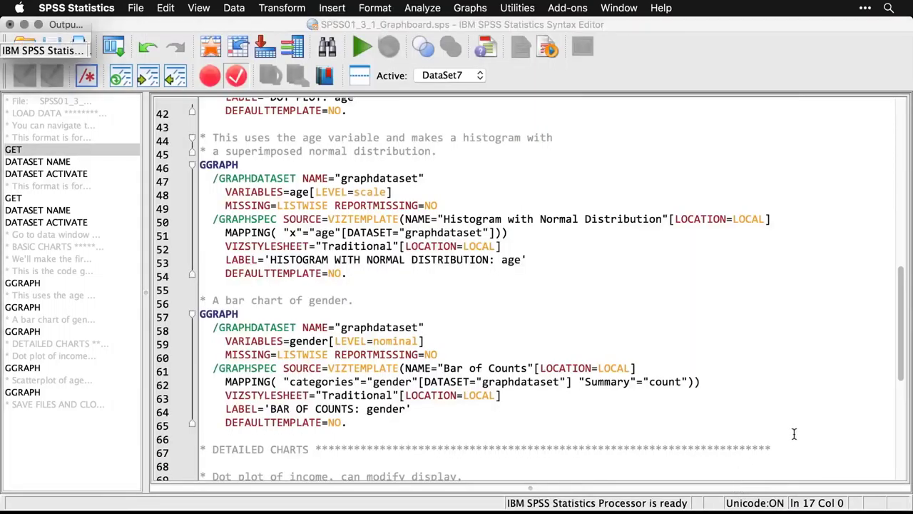
{"action": "scroll", "coordinate": [796, 438], "scroll_direction": "down", "scroll_amount": 5}
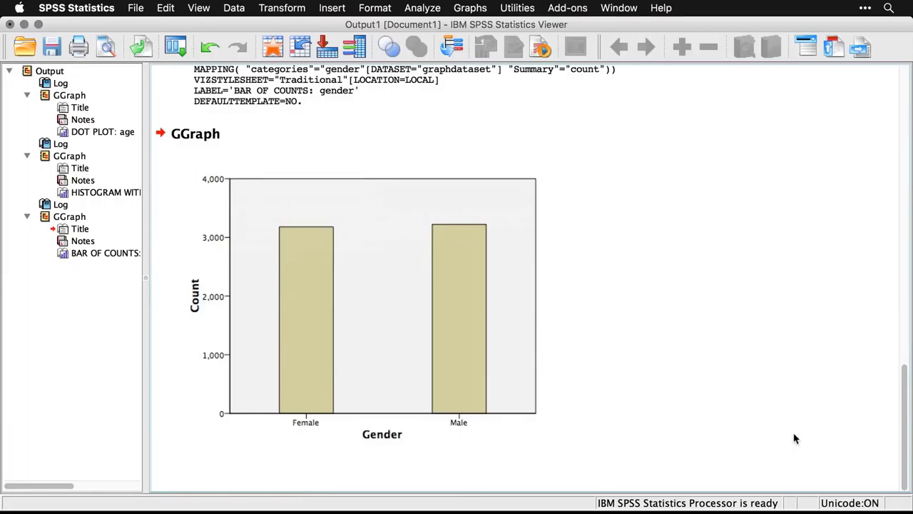
Return to the syntax file, then set the visualization type to Dot Plot in the Graphboard Template Chooser's detailed settings
{"action": "key", "text": "super+grave"}
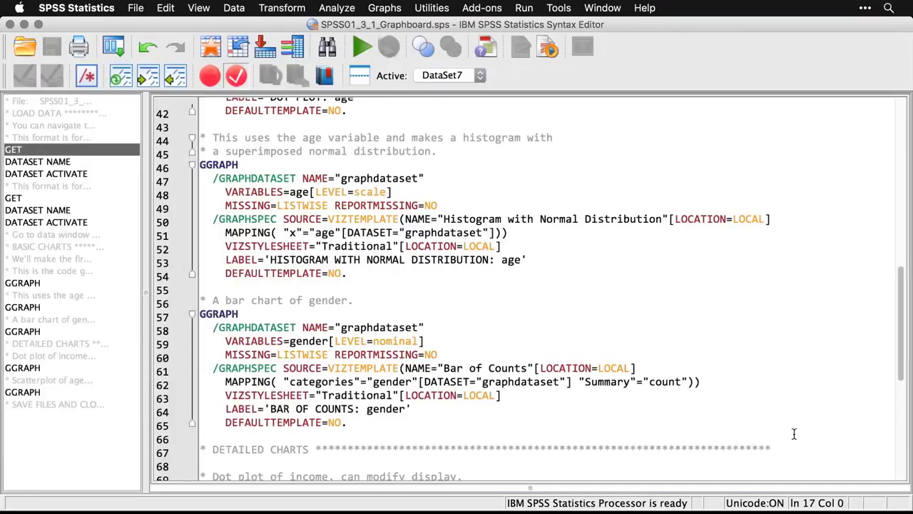
{"action": "scroll", "coordinate": [794, 434], "scroll_direction": "down", "scroll_amount": 3}
{"action": "scroll", "coordinate": [794, 434], "scroll_direction": "down", "scroll_amount": 3}
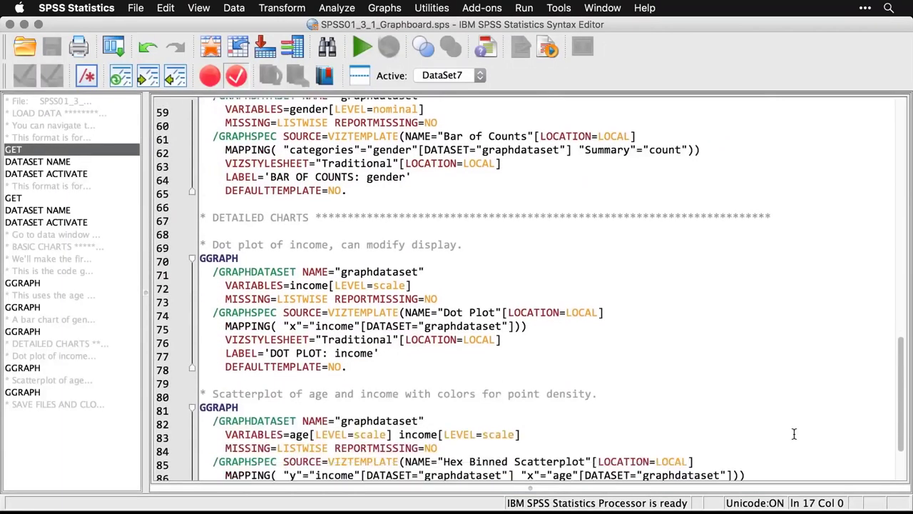
{"action": "scroll", "coordinate": [794, 434], "scroll_direction": "down", "scroll_amount": 1}
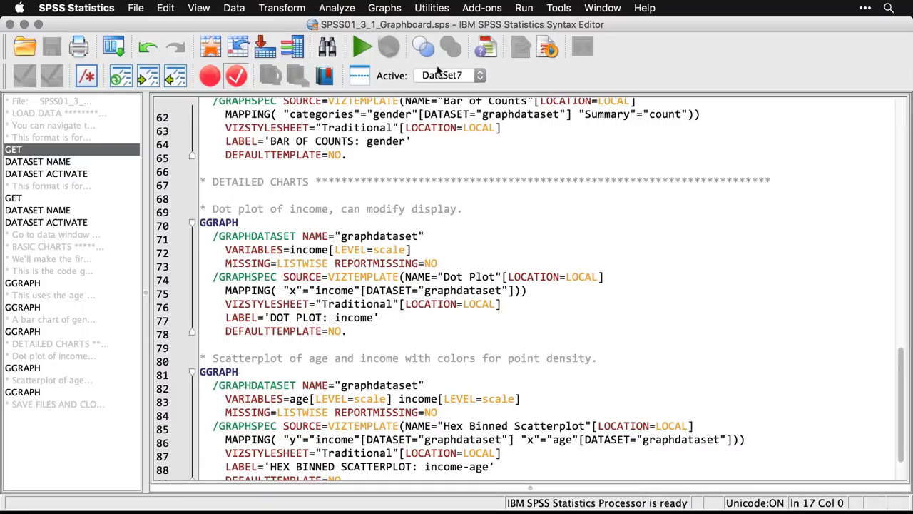
{"action": "left_click", "coordinate": [374, 6]}
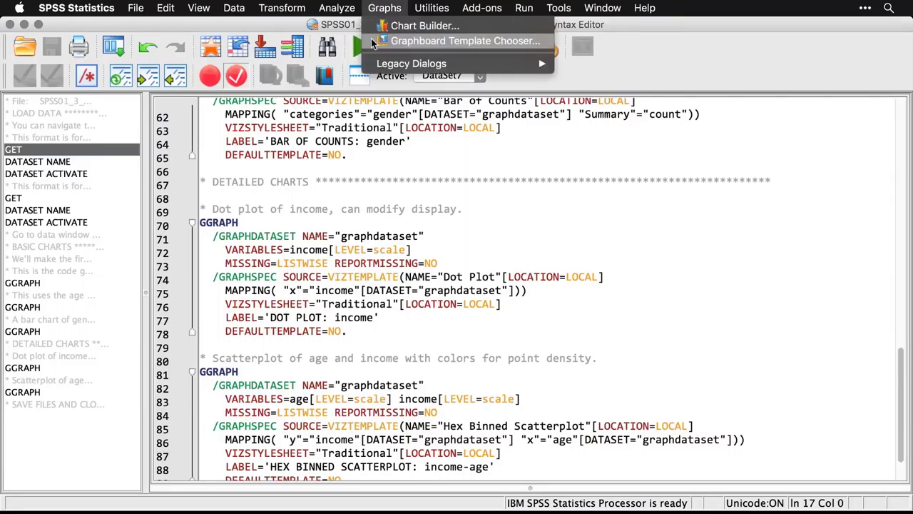
{"action": "left_click", "coordinate": [400, 41]}
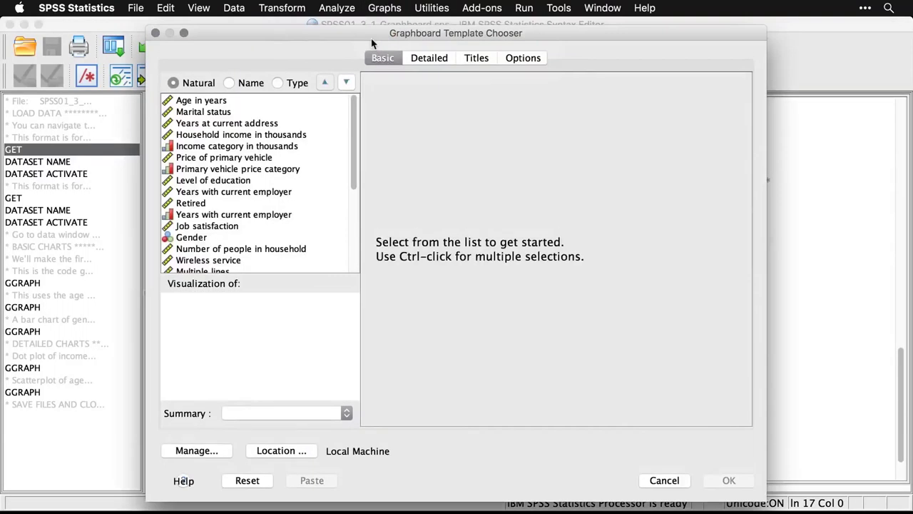
{"action": "left_click", "coordinate": [432, 59]}
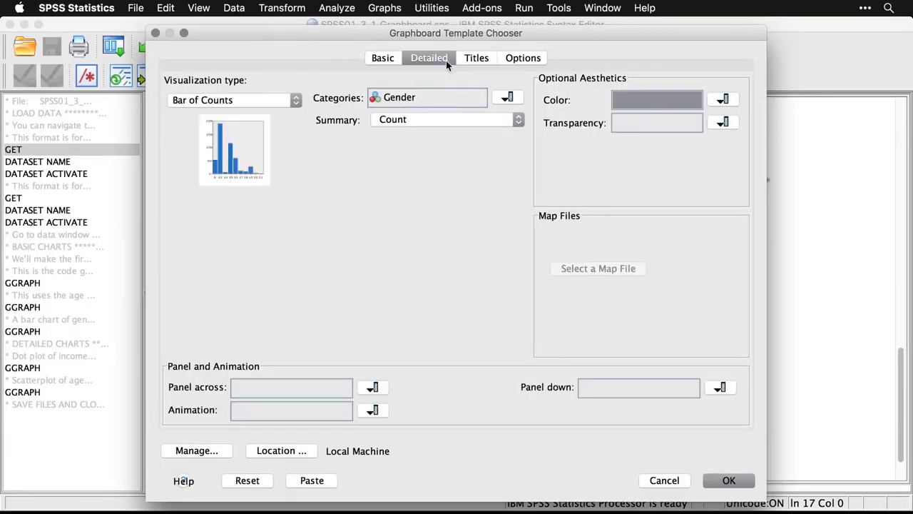
{"action": "left_click", "coordinate": [288, 104]}
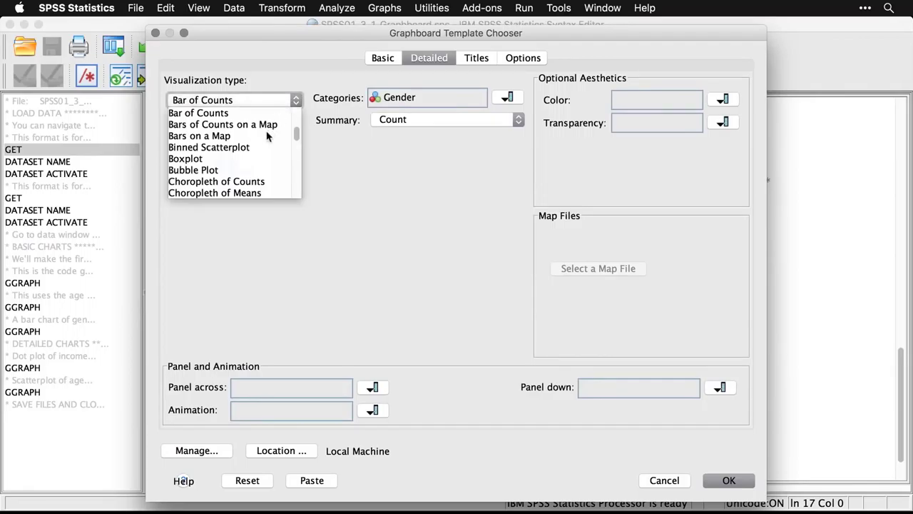
{"action": "scroll", "coordinate": [267, 135], "scroll_direction": "down", "scroll_amount": 4}
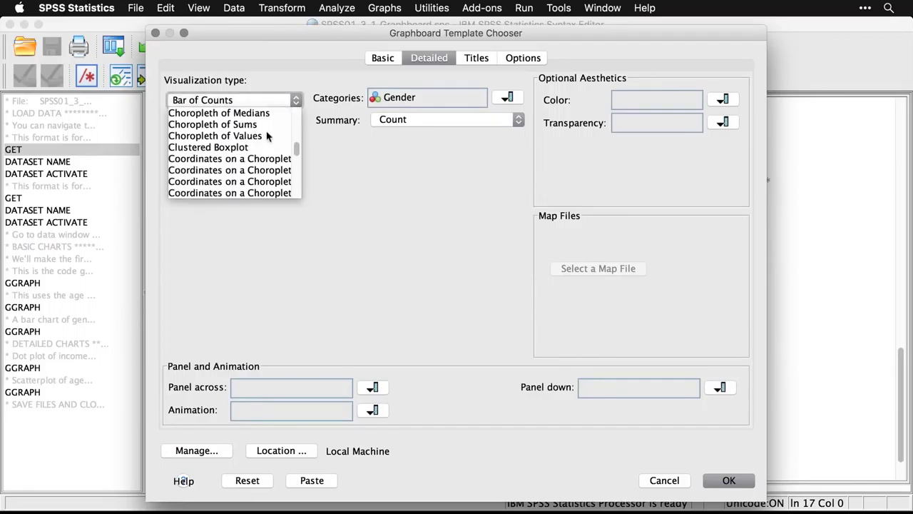
{"action": "scroll", "coordinate": [268, 135], "scroll_direction": "down", "scroll_amount": 3}
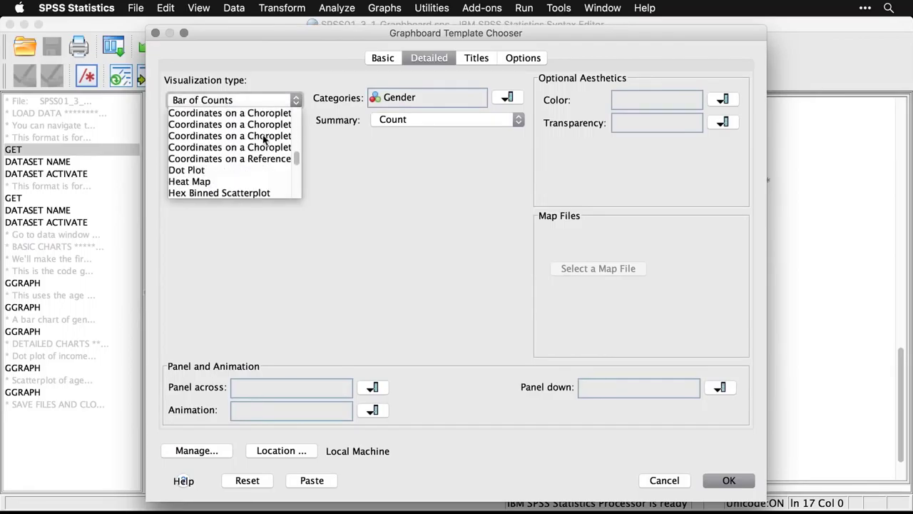
{"action": "left_click", "coordinate": [189, 171]}
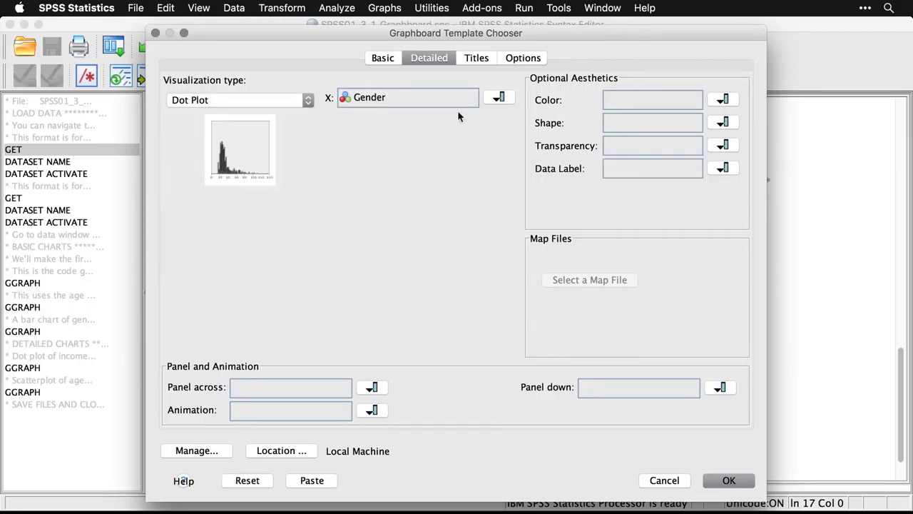
Assign Household income in thousands as the dot plot's X variable and create the chart in the output
{"action": "left_click", "coordinate": [497, 98]}
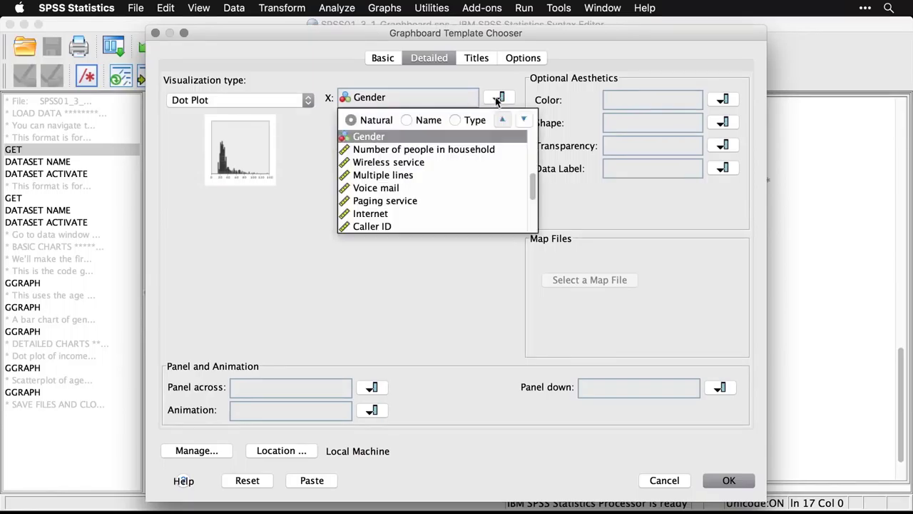
{"action": "left_click", "coordinate": [531, 153]}
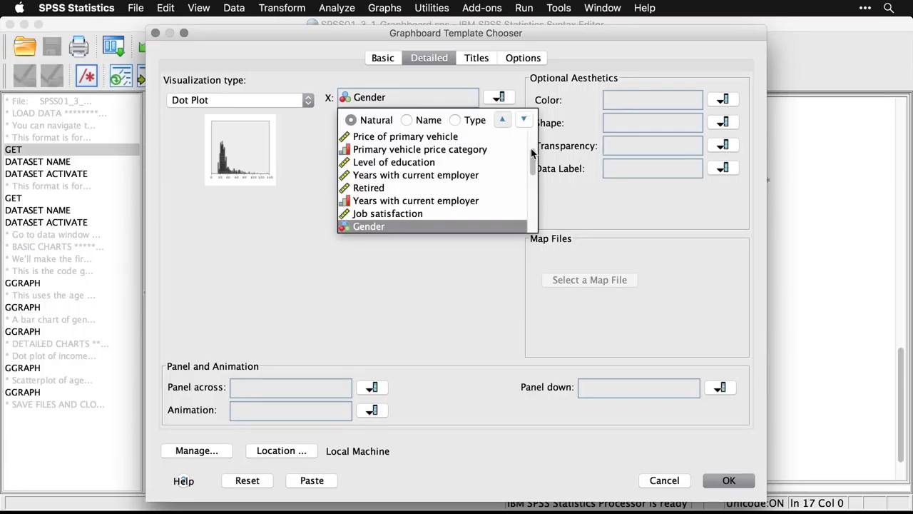
{"action": "left_click", "coordinate": [531, 141]}
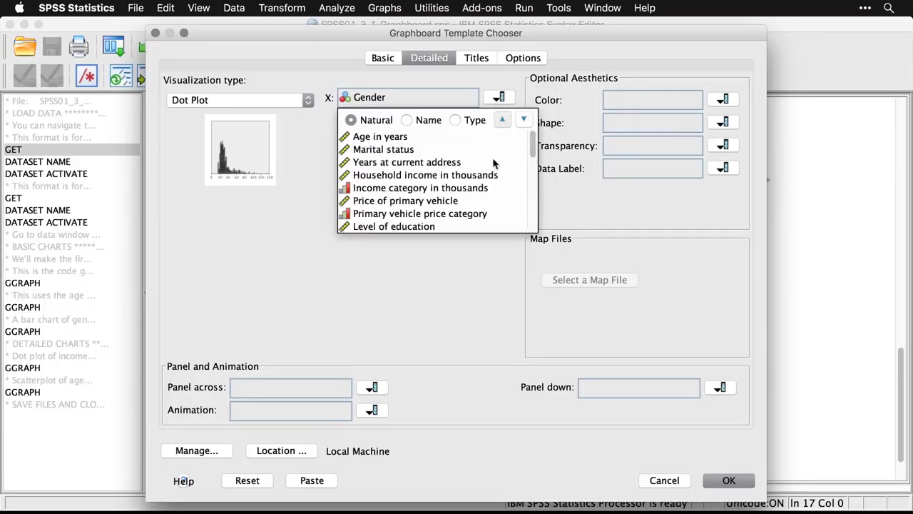
{"action": "left_click", "coordinate": [464, 177]}
{"action": "left_click", "coordinate": [464, 175]}
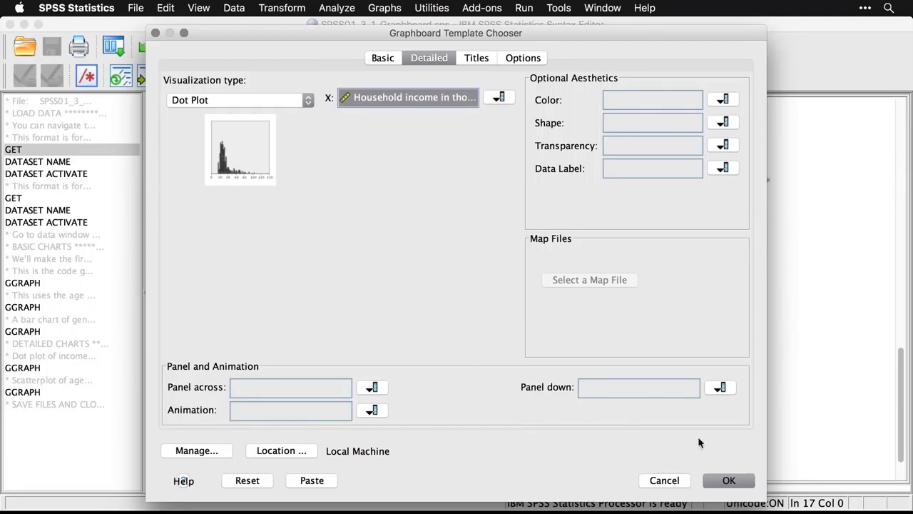
{"action": "left_click", "coordinate": [729, 481]}
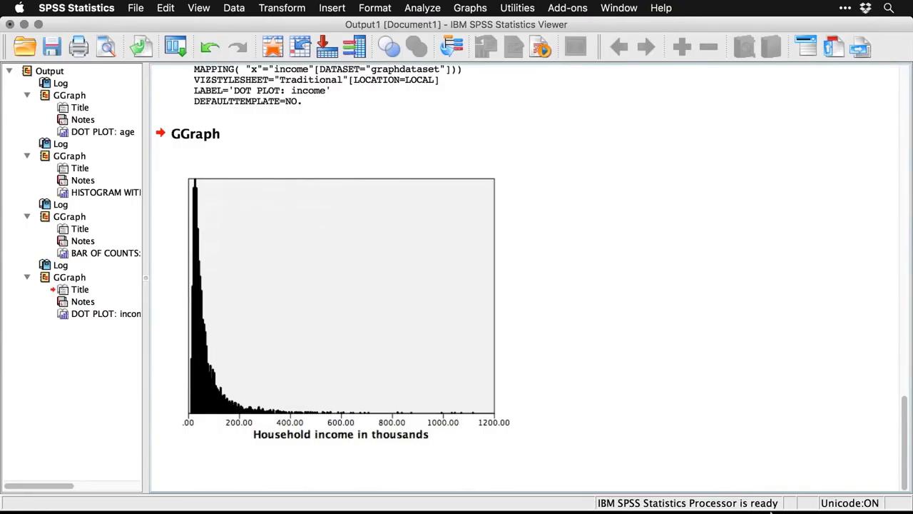
Open the income dot plot in the Graphboard Editor and set the axis labels' minimum decimal digits to 0
{"action": "left_click", "coordinate": [505, 425]}
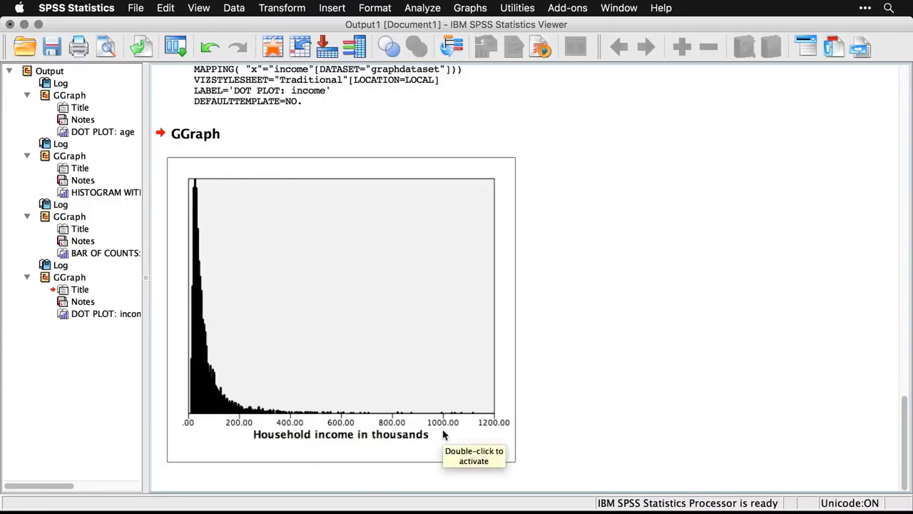
{"action": "double_click", "coordinate": [221, 391]}
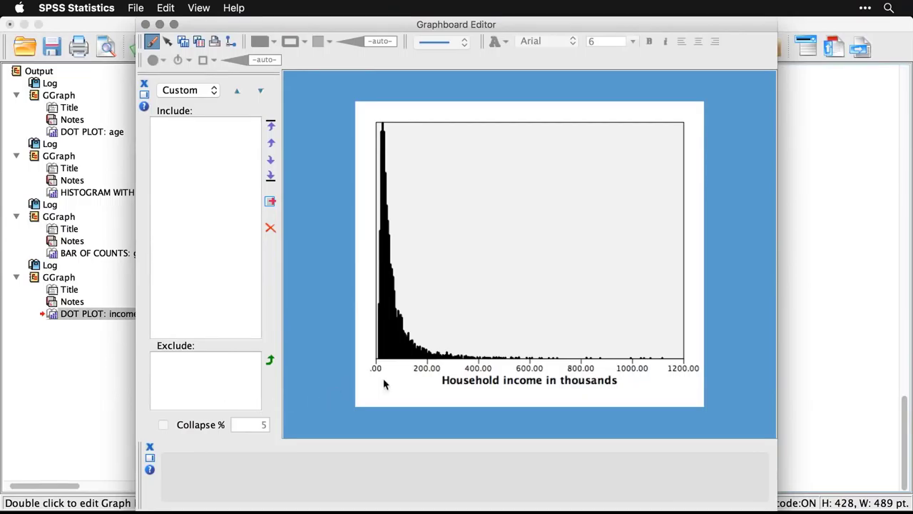
{"action": "left_click", "coordinate": [432, 372]}
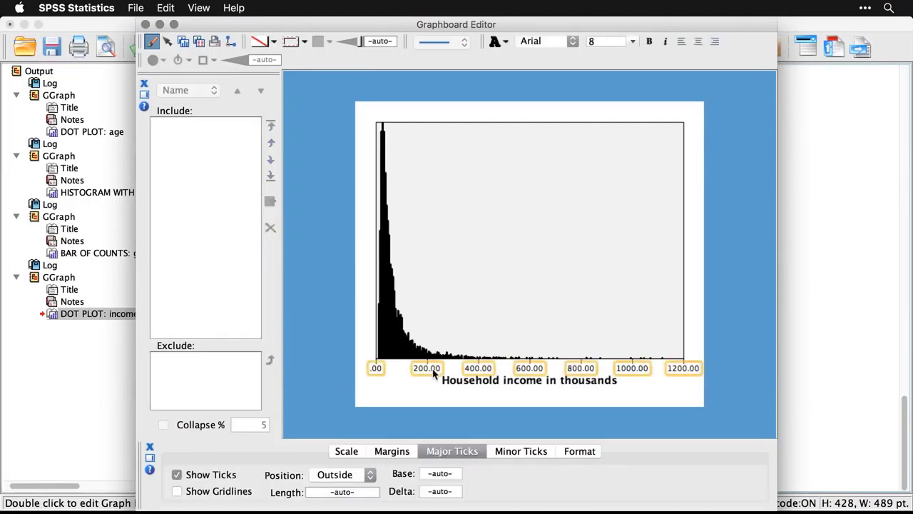
{"action": "left_click", "coordinate": [580, 452]}
{"action": "left_click", "coordinate": [546, 474]}
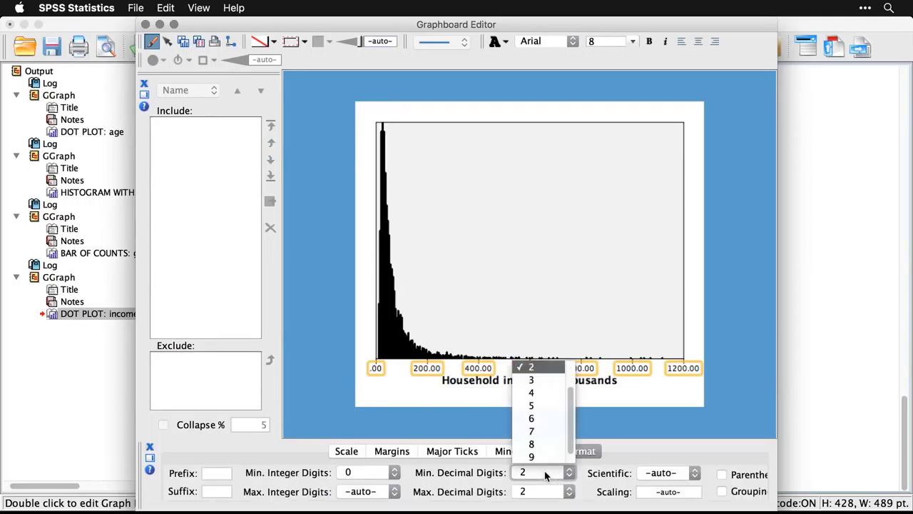
{"action": "scroll", "coordinate": [570, 385], "scroll_direction": "up", "scroll_amount": 1}
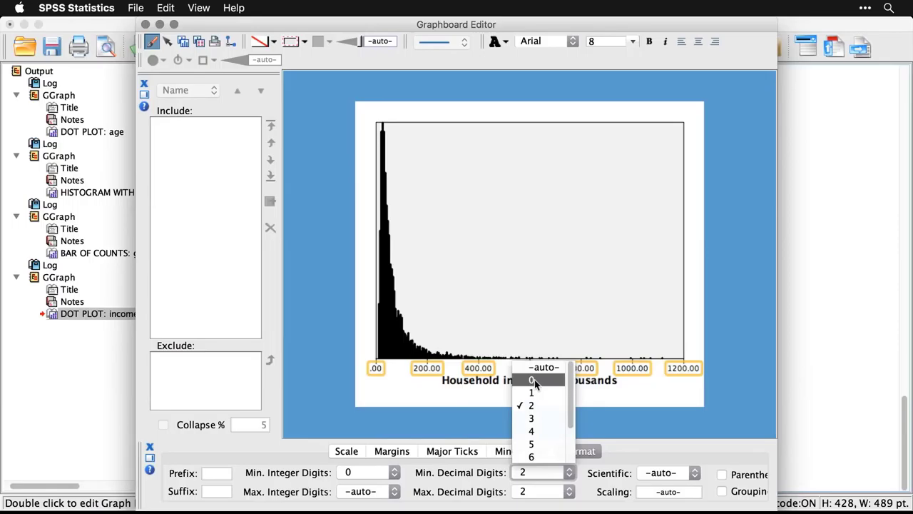
{"action": "left_click", "coordinate": [535, 383]}
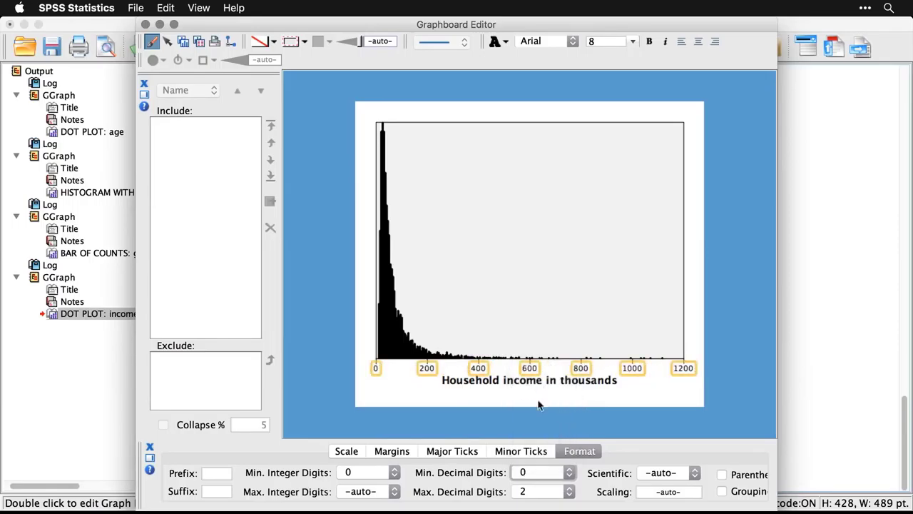
Change the modifier of the income dot plot's points to Dodge and view the chart with nothing selected
{"action": "left_click", "coordinate": [391, 337]}
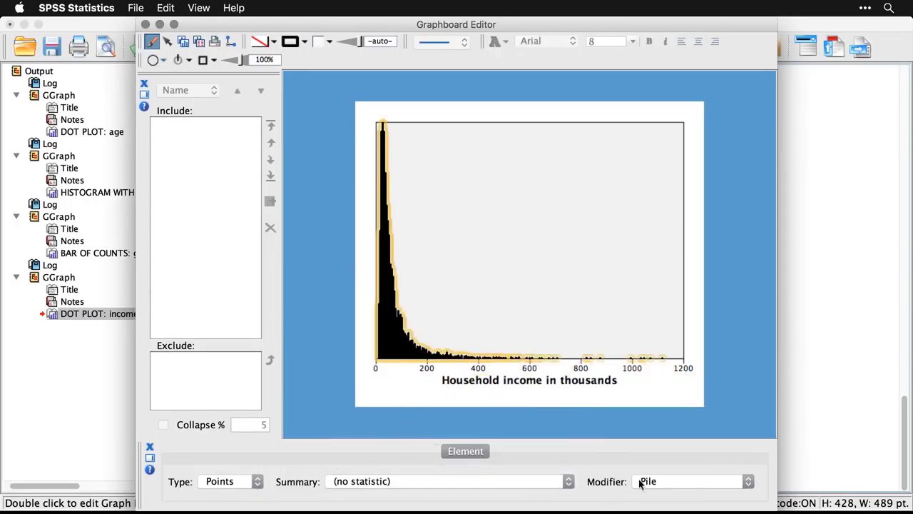
{"action": "left_click", "coordinate": [732, 487]}
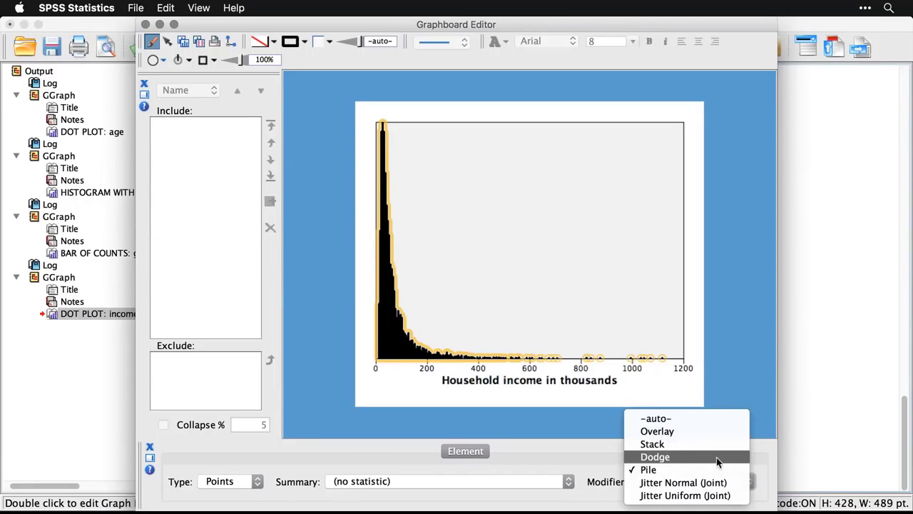
{"action": "left_click", "coordinate": [719, 458]}
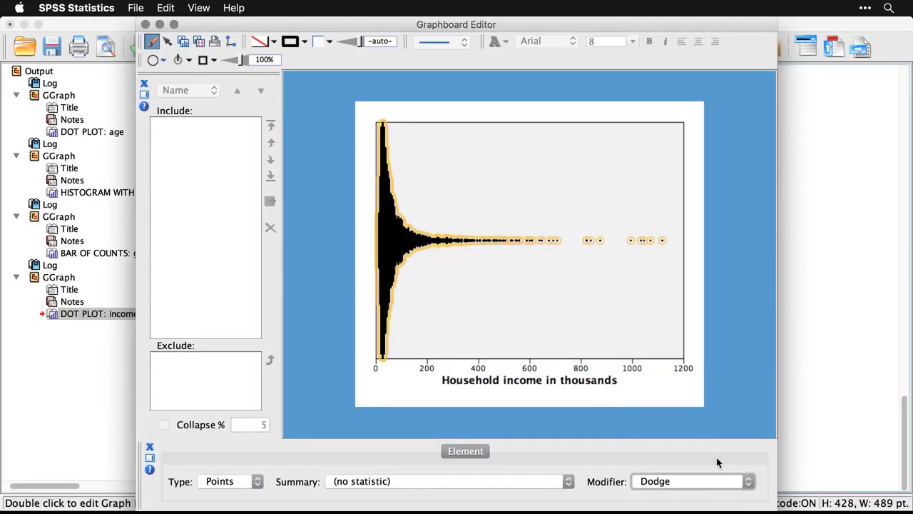
{"action": "left_click", "coordinate": [642, 287]}
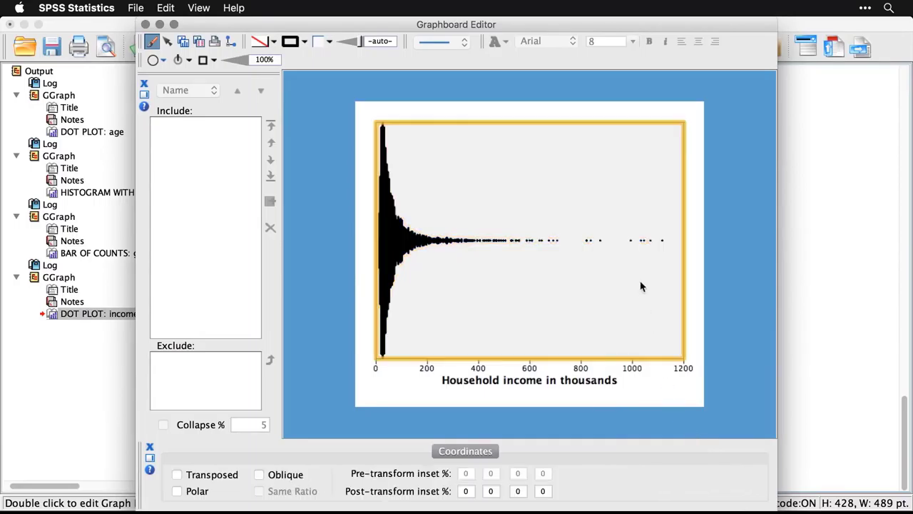
{"action": "left_click", "coordinate": [727, 291]}
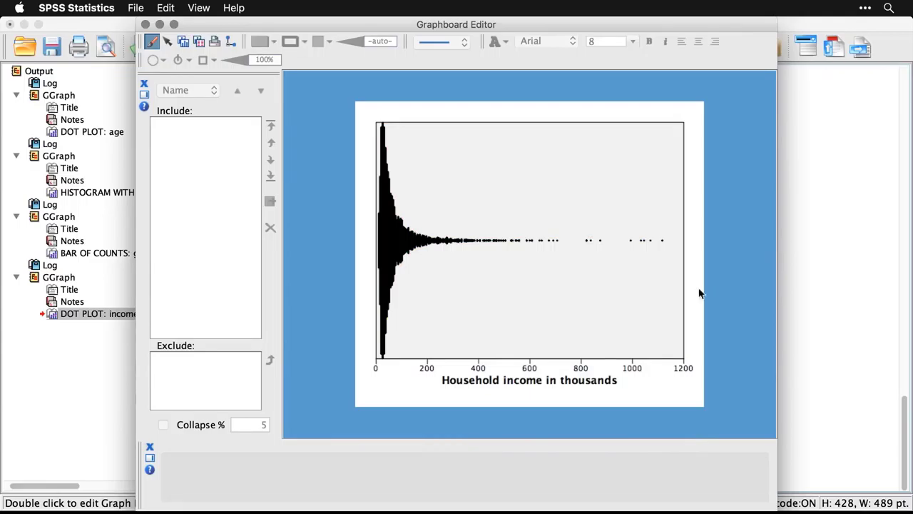
Change the income points' modifier to Jitter Normal (Joint) and clear the selection to view the spread
{"action": "left_click", "coordinate": [397, 245]}
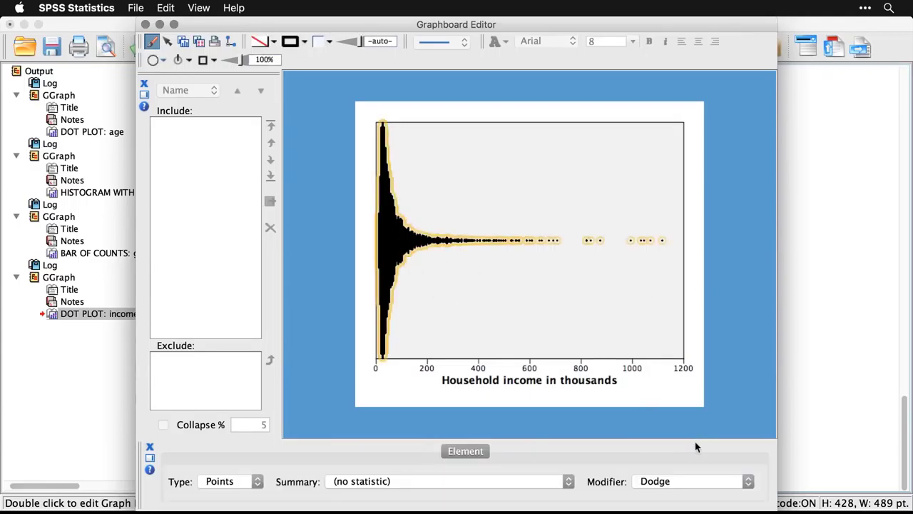
{"action": "left_click", "coordinate": [707, 482]}
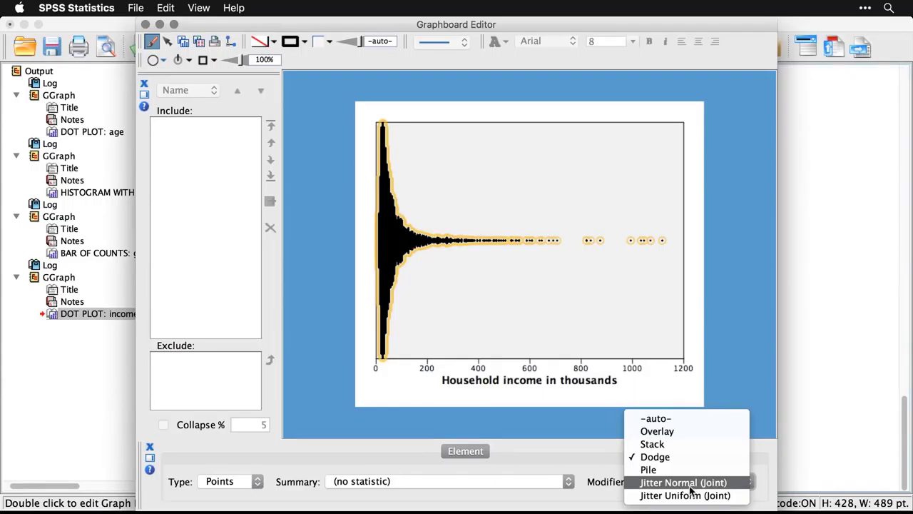
{"action": "left_click", "coordinate": [684, 482]}
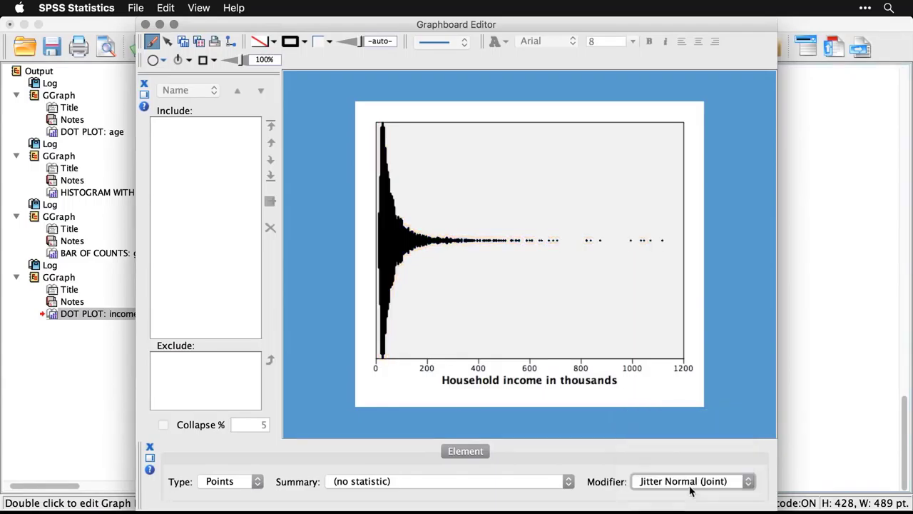
{"action": "left_click", "coordinate": [736, 296]}
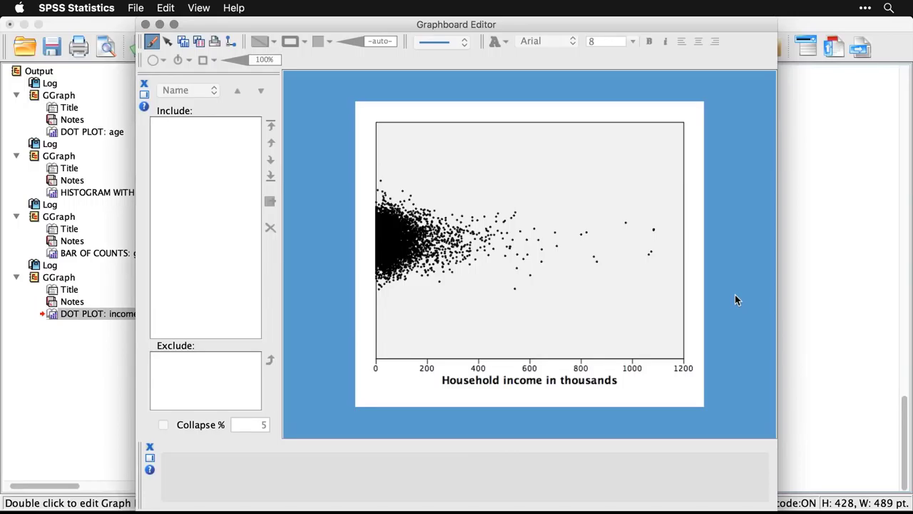
Change the income points' modifier to Jitter Uniform (Joint) and clear the selection to view the chart
{"action": "left_click", "coordinate": [388, 254]}
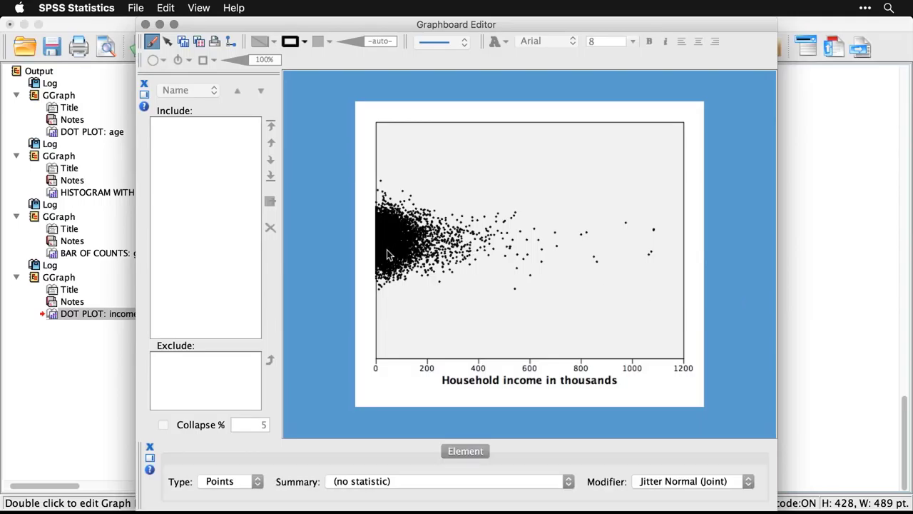
{"action": "left_click", "coordinate": [698, 481]}
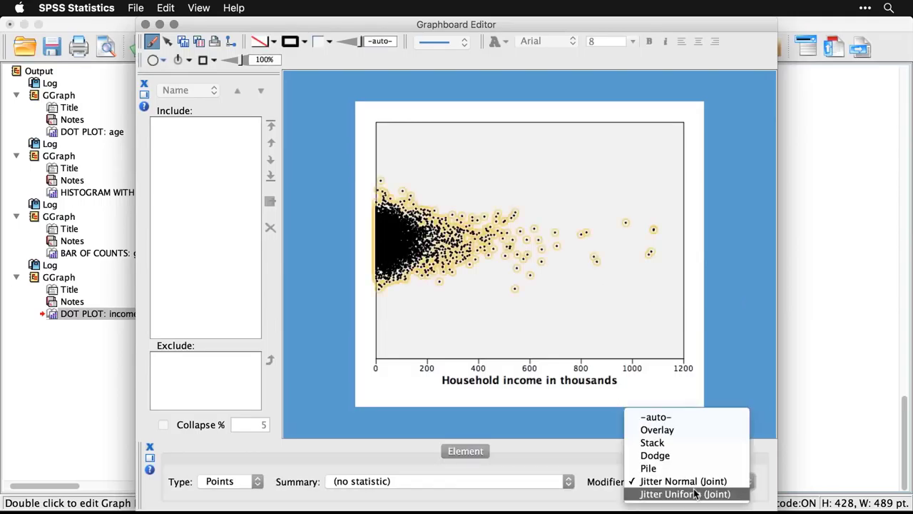
{"action": "left_click", "coordinate": [696, 493]}
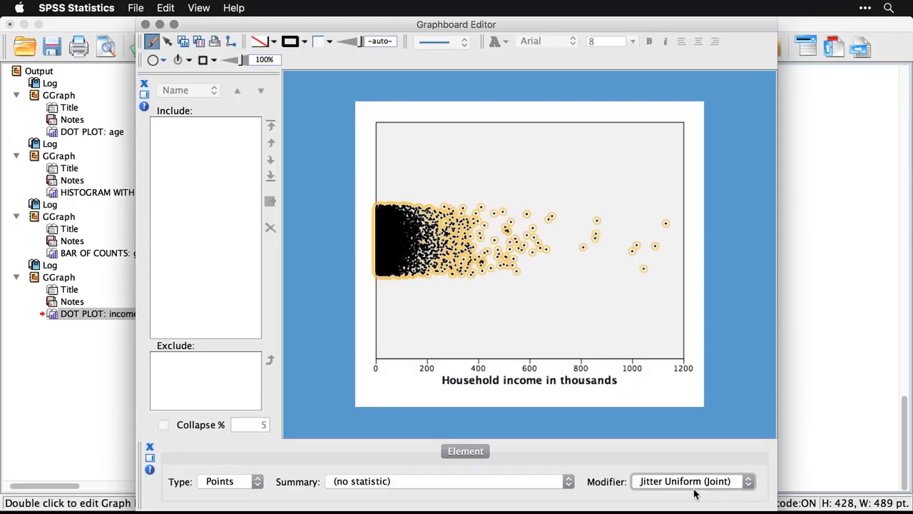
{"action": "left_click", "coordinate": [738, 342]}
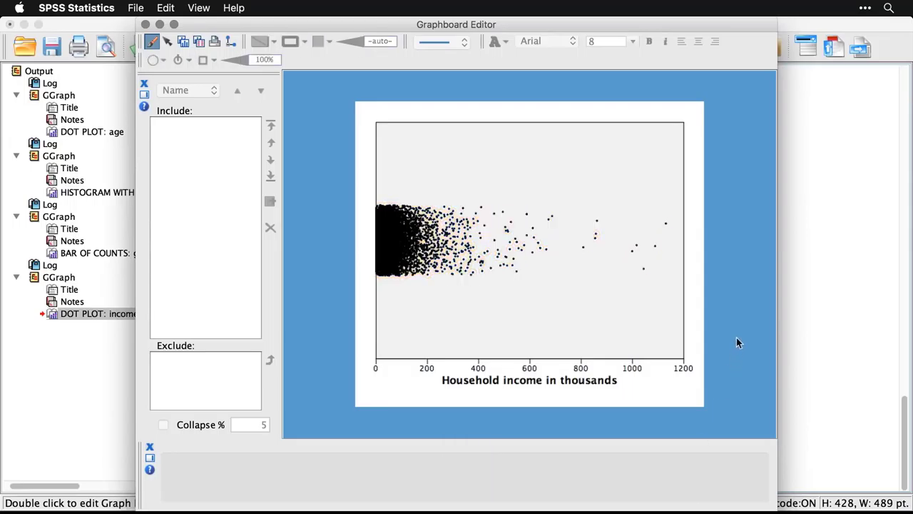
Set the income points' modifier back to Dodge, clear the selection and close the Graphboard Editor
{"action": "left_click", "coordinate": [385, 251]}
{"action": "left_click", "coordinate": [703, 483]}
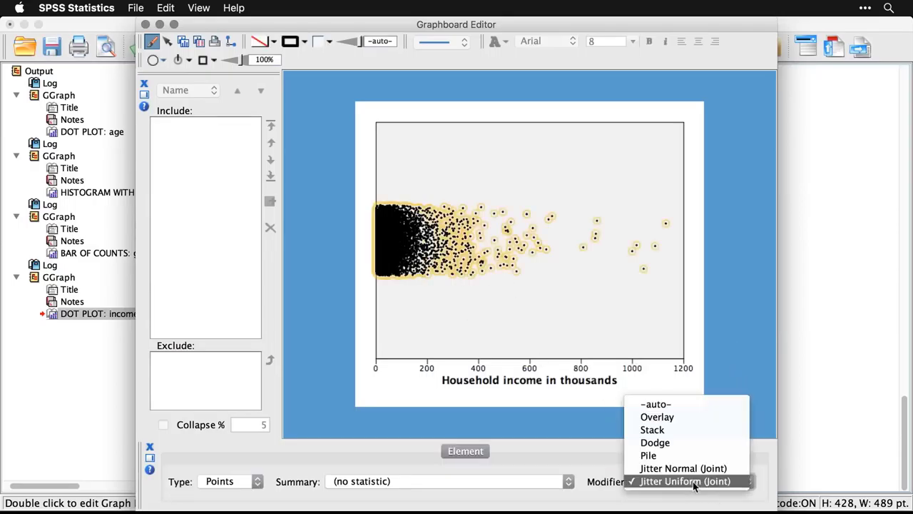
{"action": "left_click", "coordinate": [690, 442]}
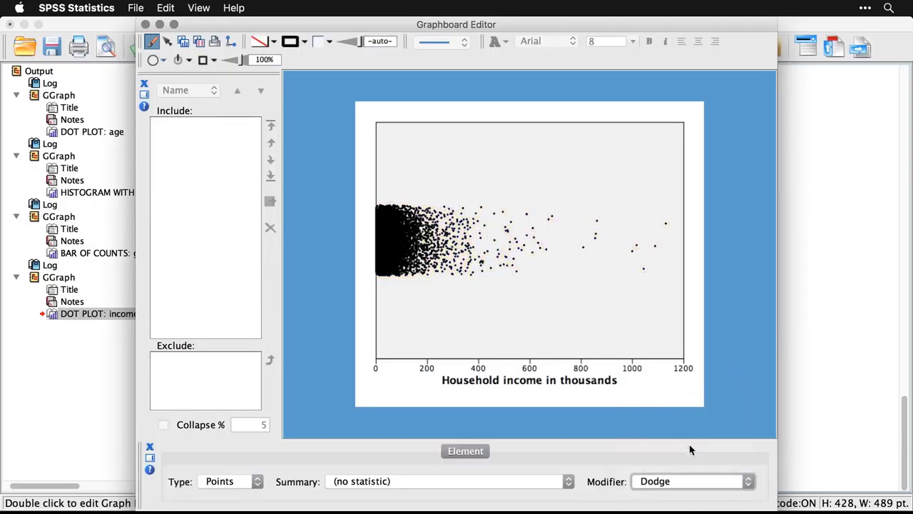
{"action": "left_click", "coordinate": [722, 377]}
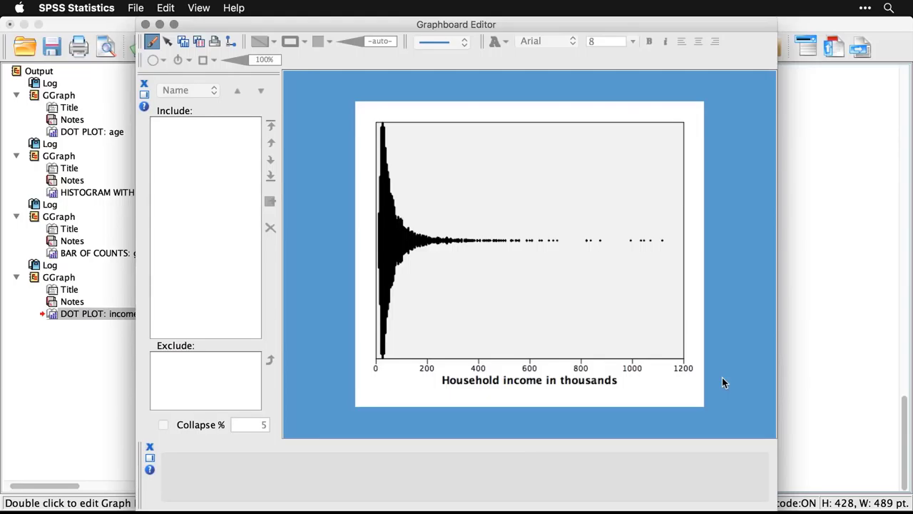
{"action": "left_click", "coordinate": [145, 25]}
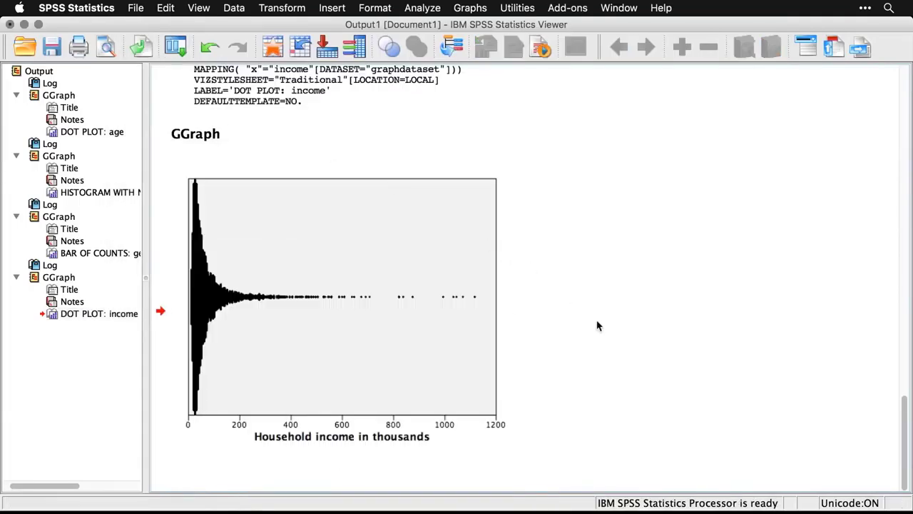
Run the GGRAPH syntax that makes the Hex Binned Scatterplot of age and income
{"action": "key", "text": "super+grave"}
{"action": "scroll", "coordinate": [597, 321], "scroll_direction": "down", "scroll_amount": 2}
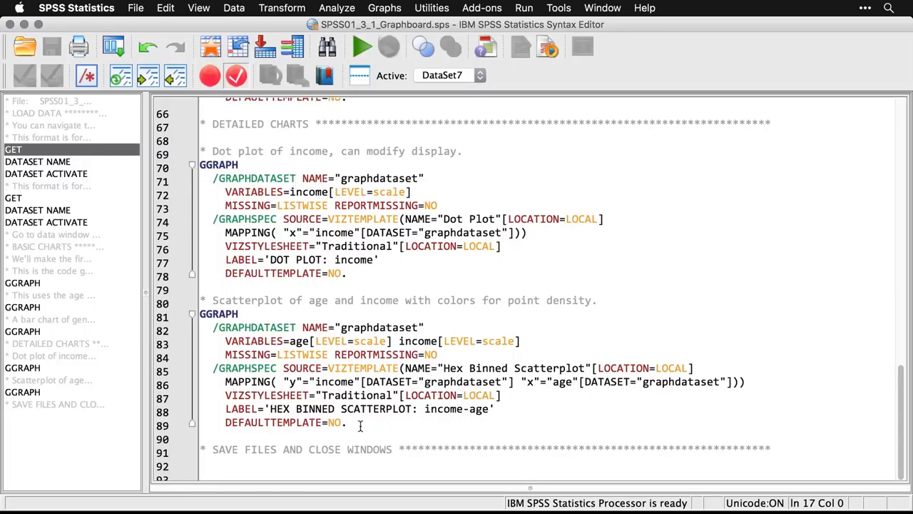
{"action": "left_click_drag", "start_coordinate": [360, 426], "coordinate": [193, 317]}
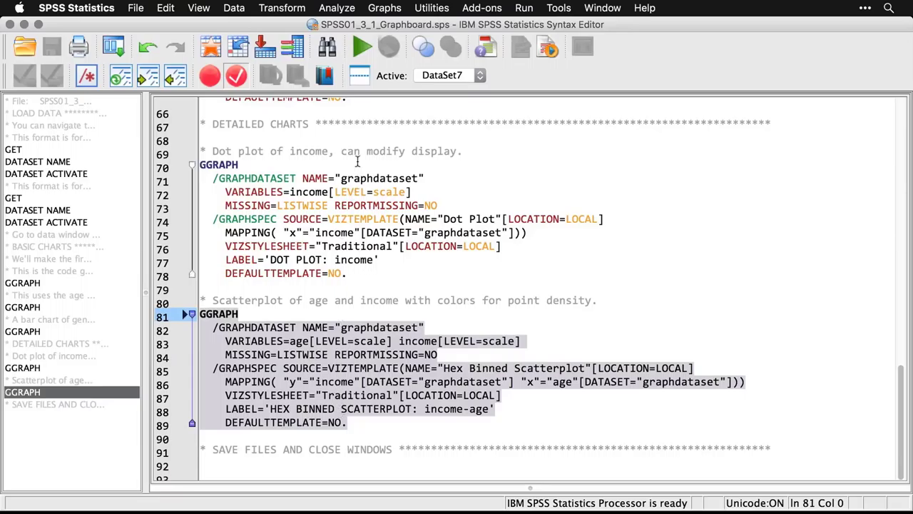
{"action": "left_click", "coordinate": [362, 48]}
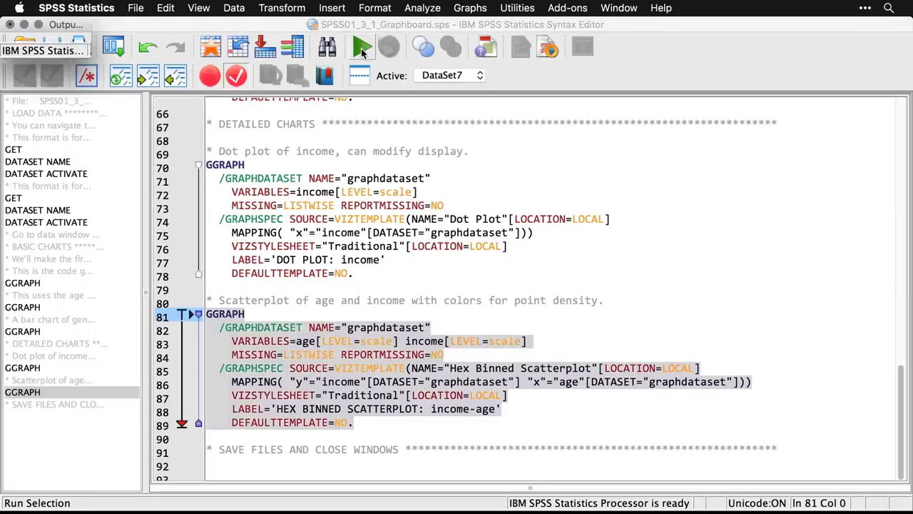
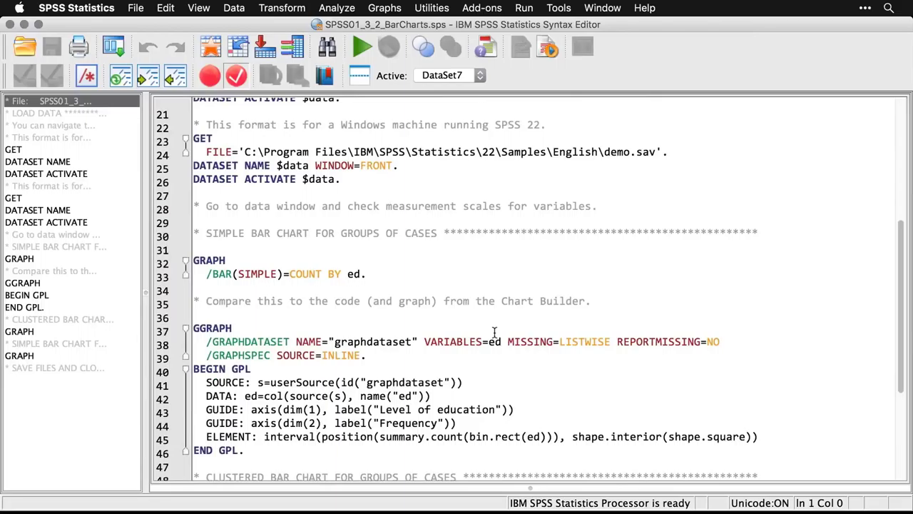
Start defining a legacy simple bar chart with Summaries for groups of cases
{"action": "scroll", "coordinate": [494, 333], "scroll_direction": "down", "scroll_amount": 5}
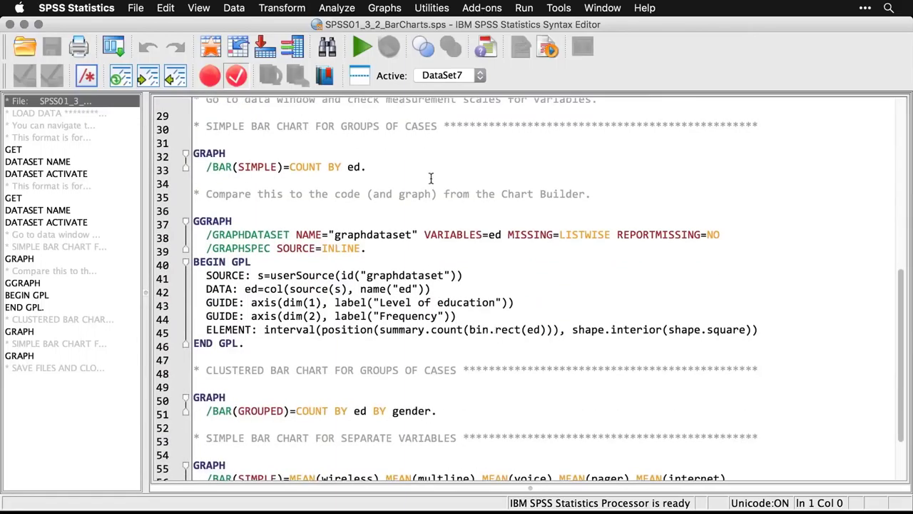
{"action": "left_click", "coordinate": [384, 7]}
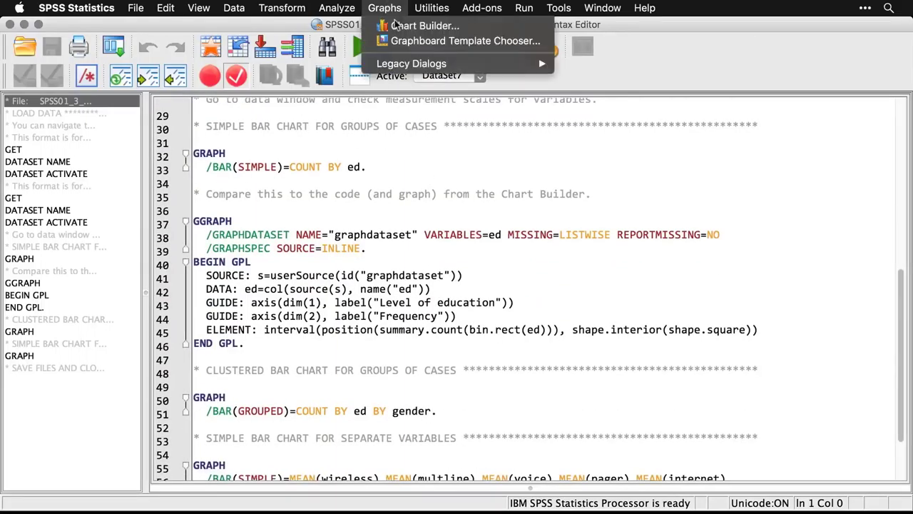
{"action": "mouse_move", "coordinate": [410, 64]}
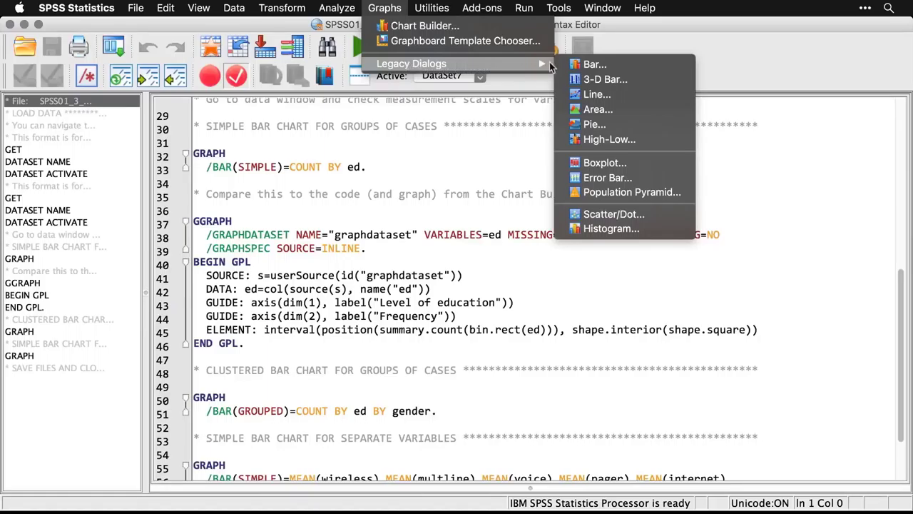
{"action": "left_click", "coordinate": [590, 66]}
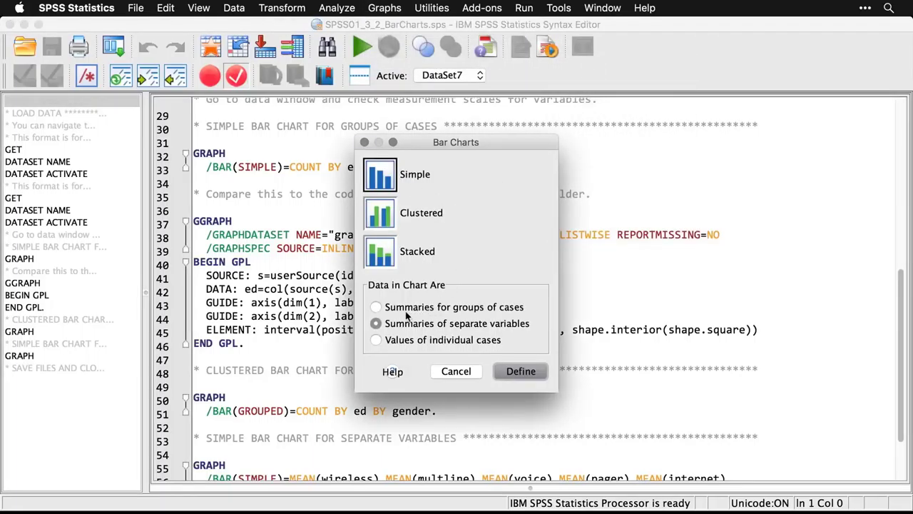
{"action": "left_click", "coordinate": [377, 308]}
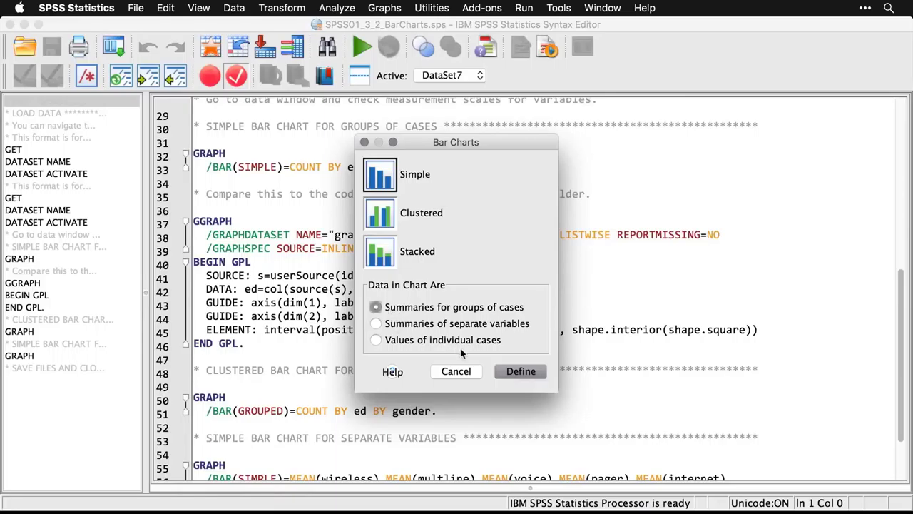
{"action": "left_click", "coordinate": [518, 371]}
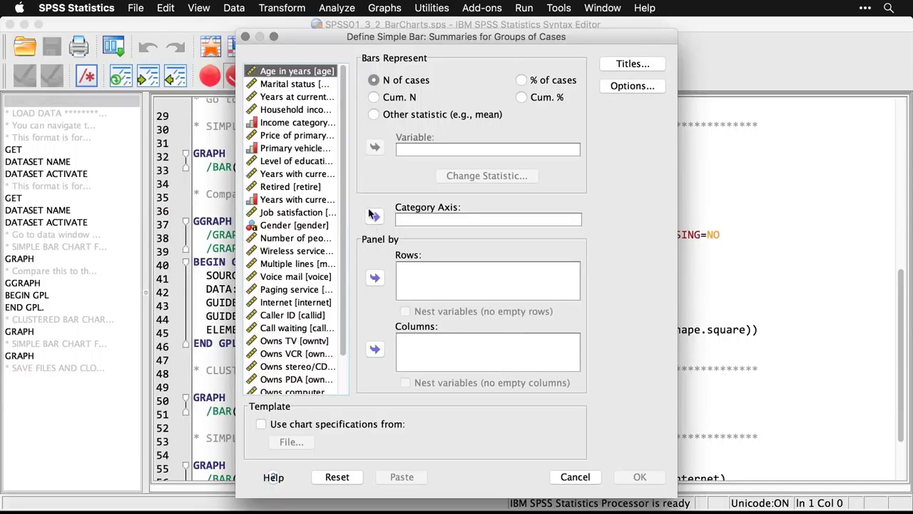
Assign Level of education to the category axis of the simple bar chart and generate it
{"action": "left_click", "coordinate": [309, 163]}
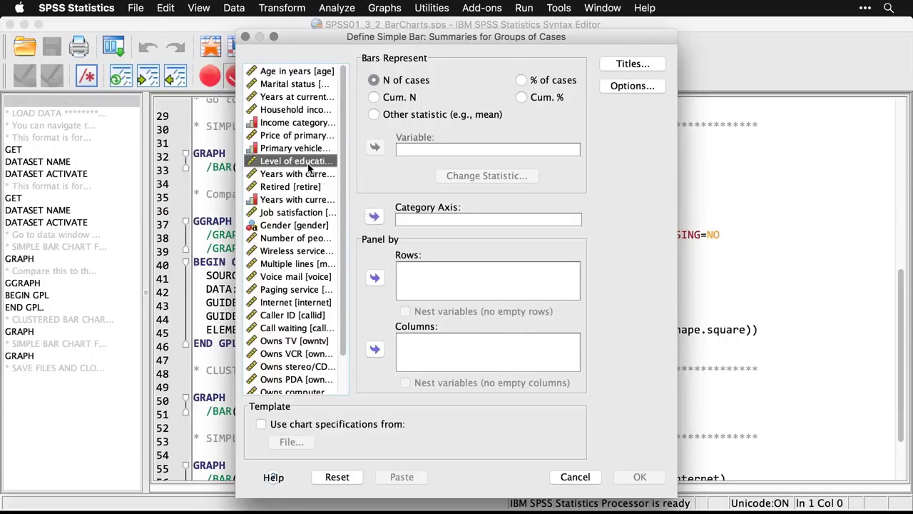
{"action": "left_click", "coordinate": [375, 218]}
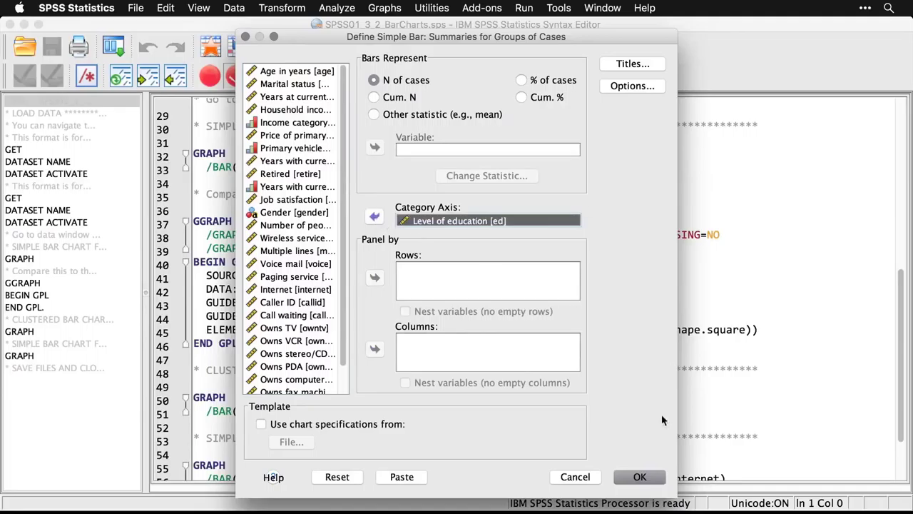
{"action": "left_click", "coordinate": [640, 481]}
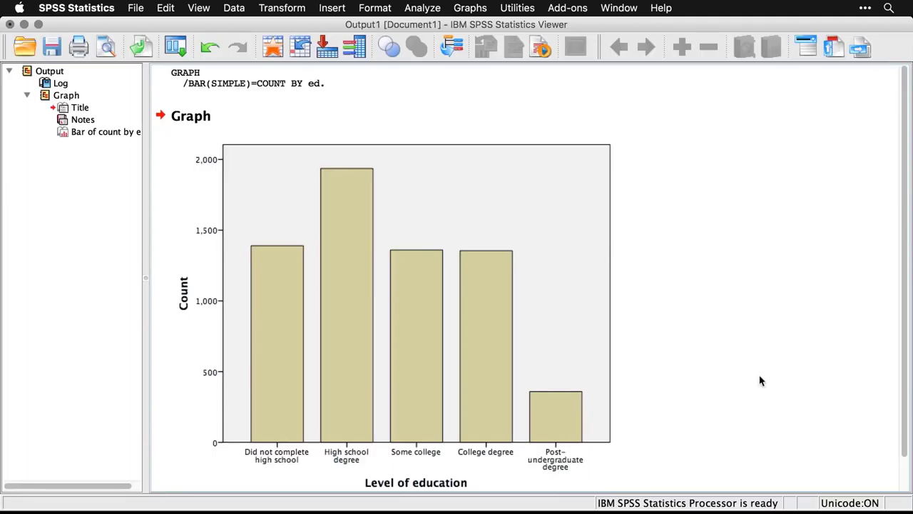
Compare the Chart Builder GGRAPH code with the short GRAPH command by highlighting each block in the syntax file
{"action": "key", "text": "super+grave"}
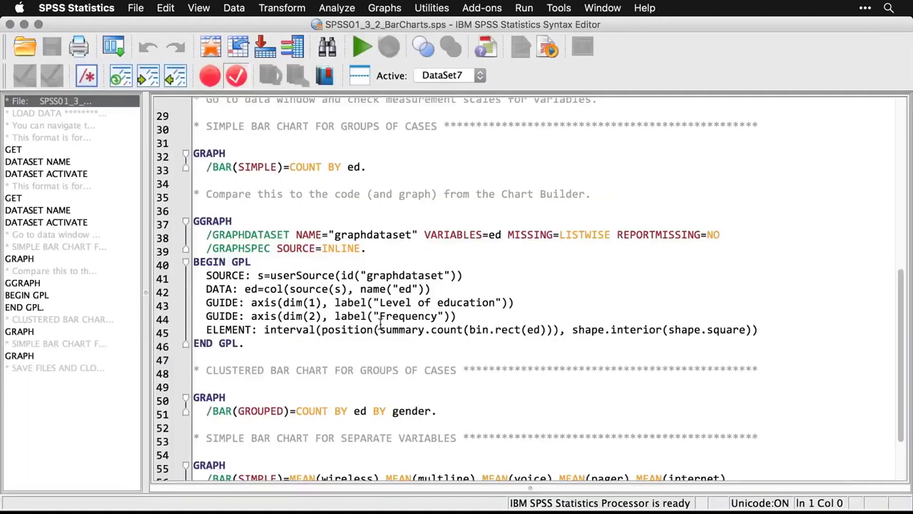
{"action": "left_click_drag", "start_coordinate": [249, 346], "coordinate": [194, 223]}
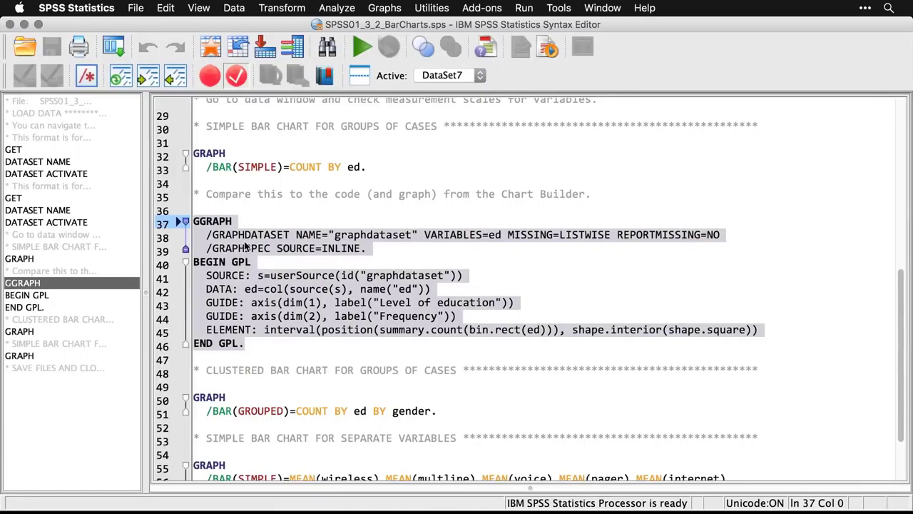
{"action": "triple_click", "coordinate": [325, 167]}
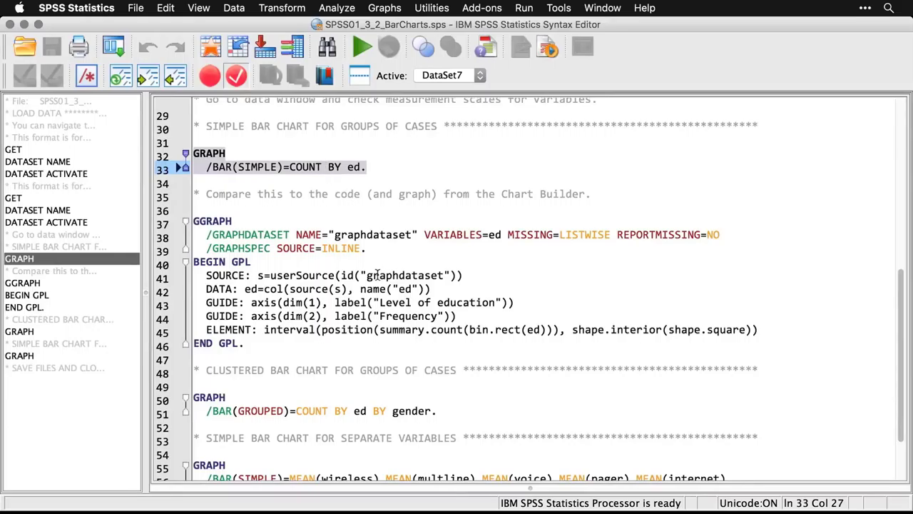
{"action": "left_click", "coordinate": [506, 312]}
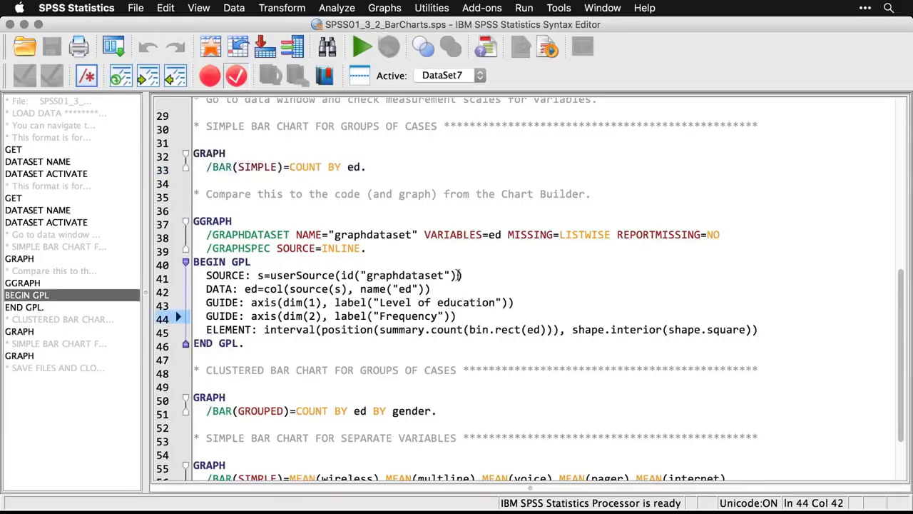
Start defining a legacy Clustered bar chart with Summaries for groups of cases
{"action": "left_click", "coordinate": [392, 7]}
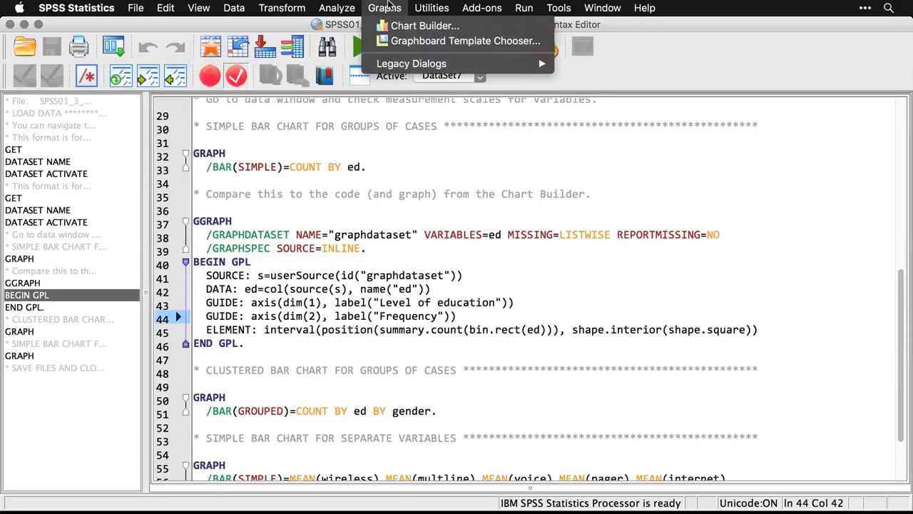
{"action": "mouse_move", "coordinate": [407, 62]}
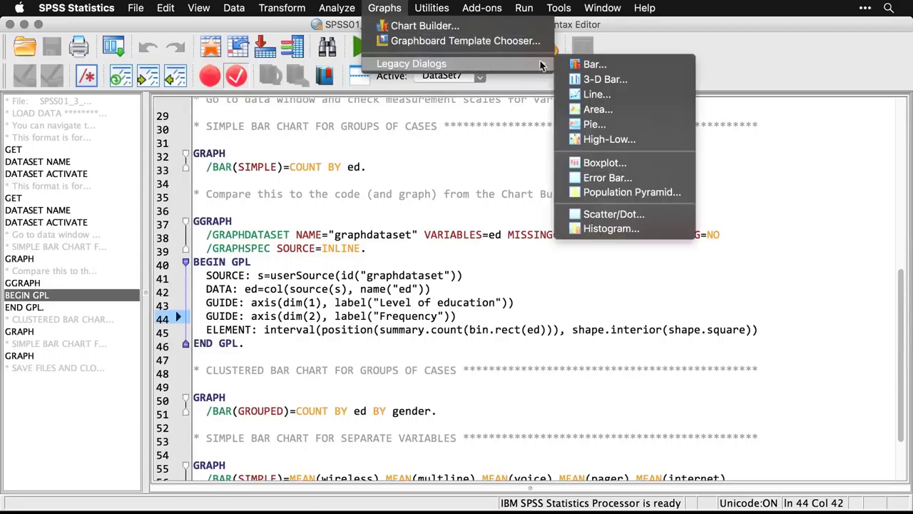
{"action": "left_click", "coordinate": [578, 62]}
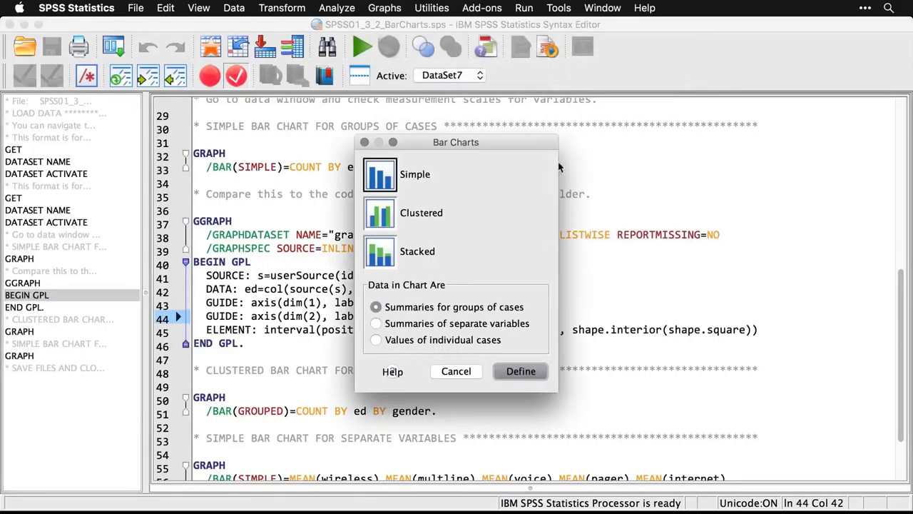
{"action": "left_click", "coordinate": [381, 222]}
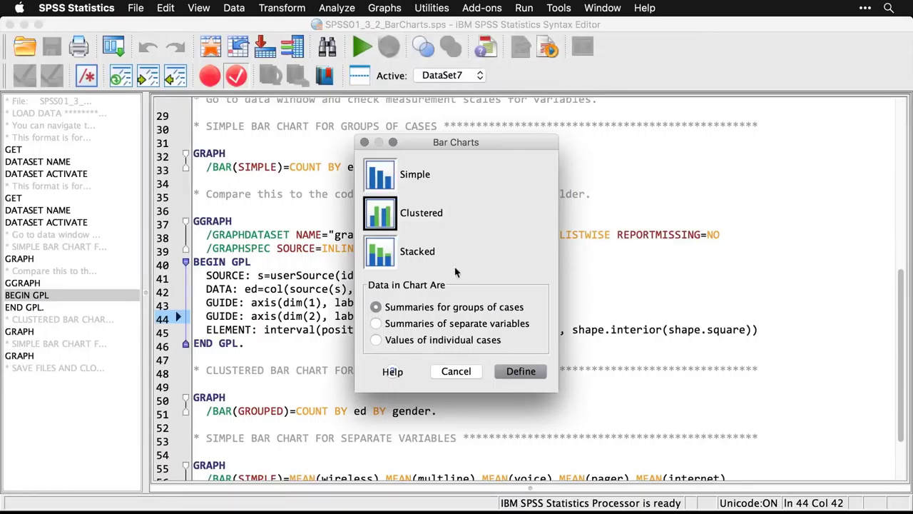
{"action": "left_click", "coordinate": [521, 372]}
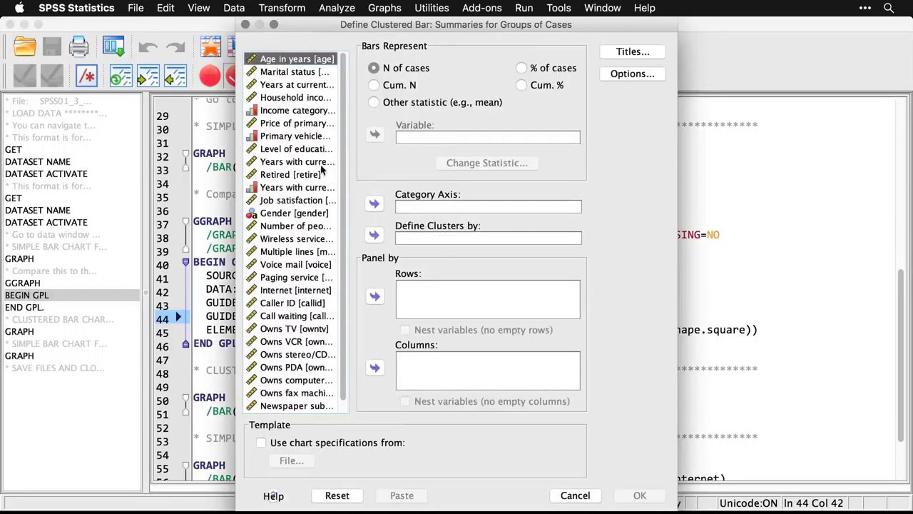
Generate the clustered bar chart with Level of education on the category axis and clusters defined by Gender, and view the result
{"action": "left_click", "coordinate": [300, 150]}
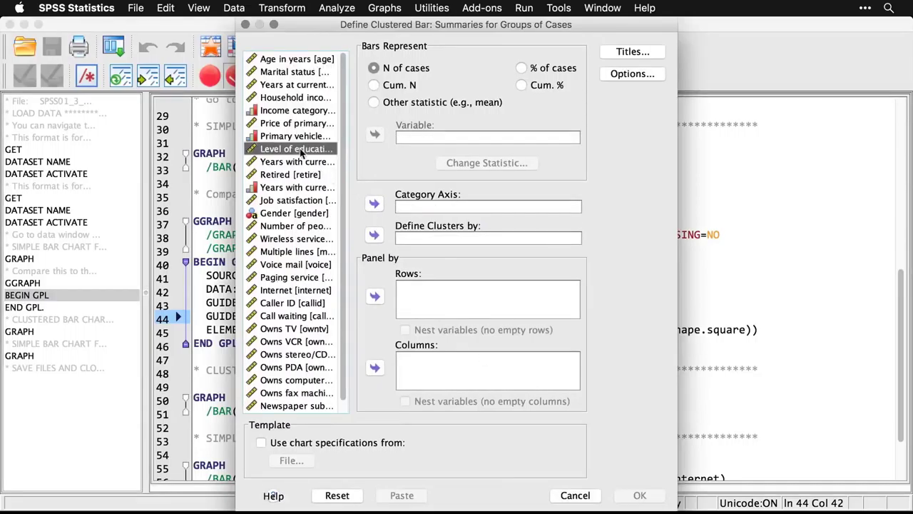
{"action": "left_click", "coordinate": [374, 205]}
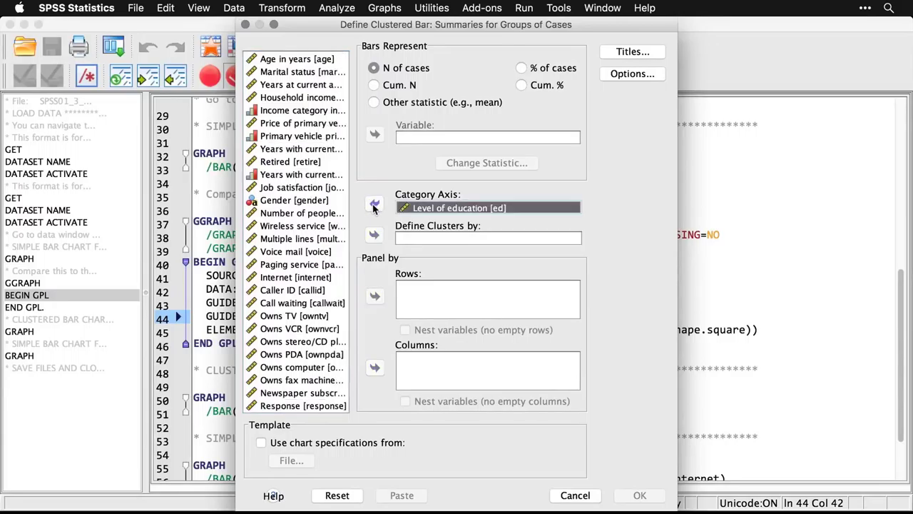
{"action": "left_click", "coordinate": [299, 201]}
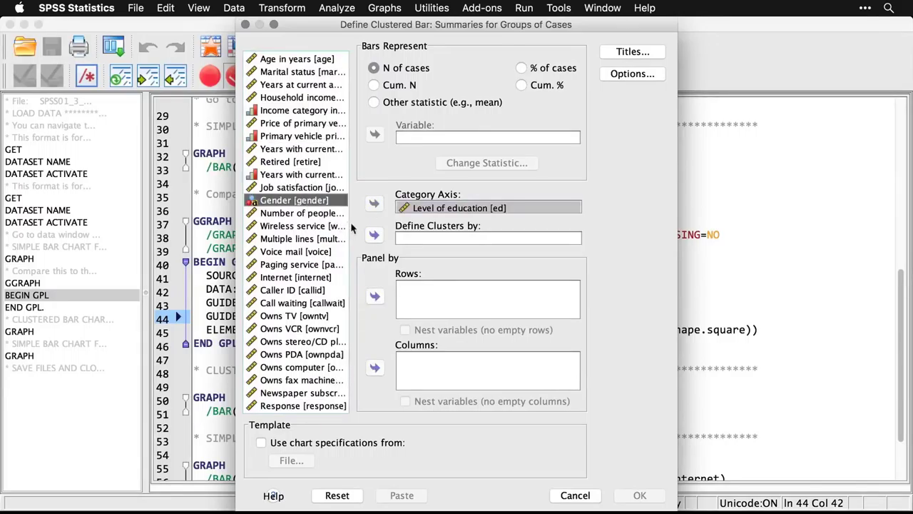
{"action": "left_click", "coordinate": [374, 236]}
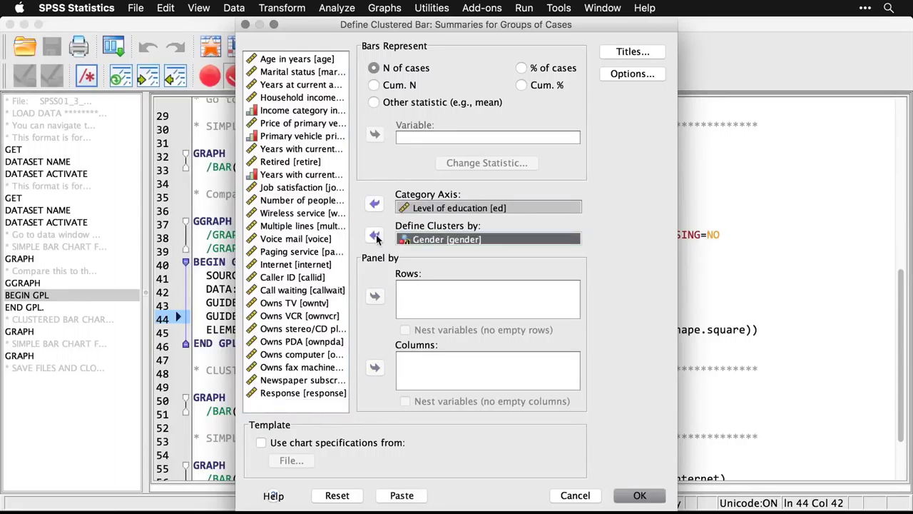
{"action": "left_click", "coordinate": [640, 497]}
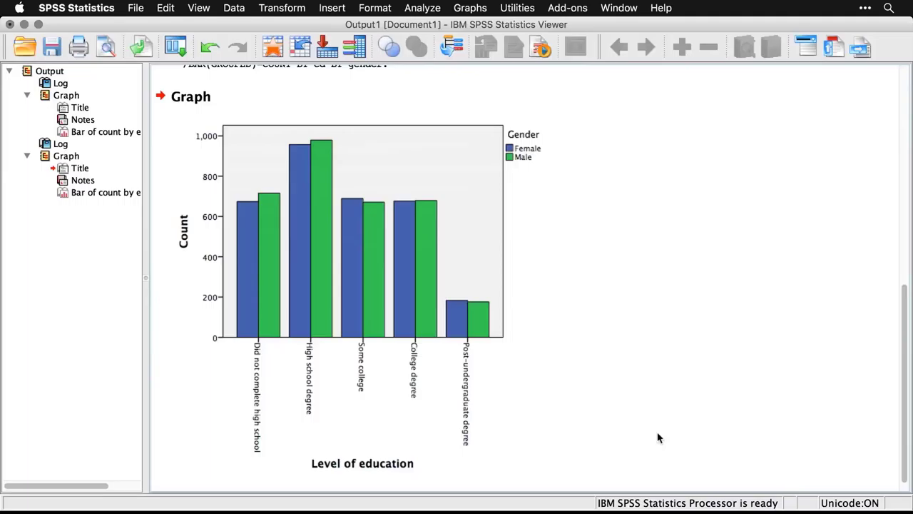
{"action": "scroll", "coordinate": [658, 438], "scroll_direction": "up", "scroll_amount": 3}
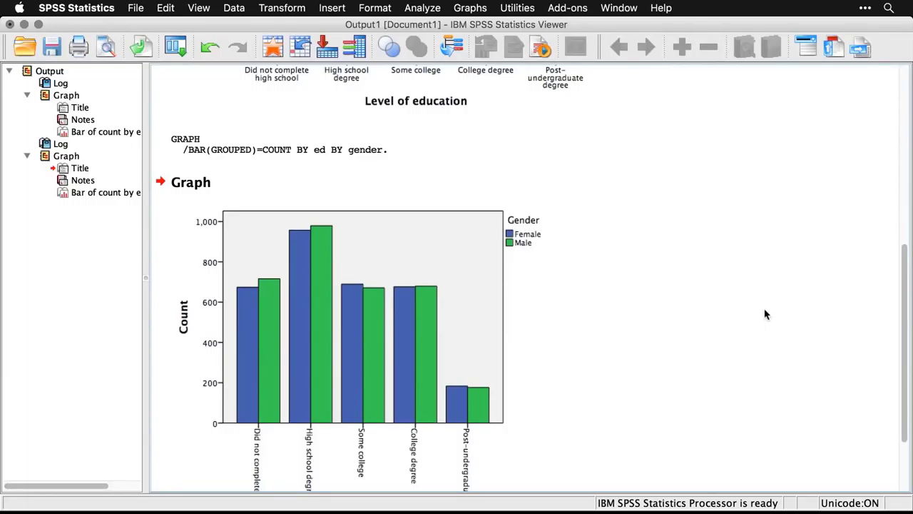
Return to the syntax file and start defining a legacy Simple bar chart with Summaries of separate variables
{"action": "key", "text": "super+grave"}
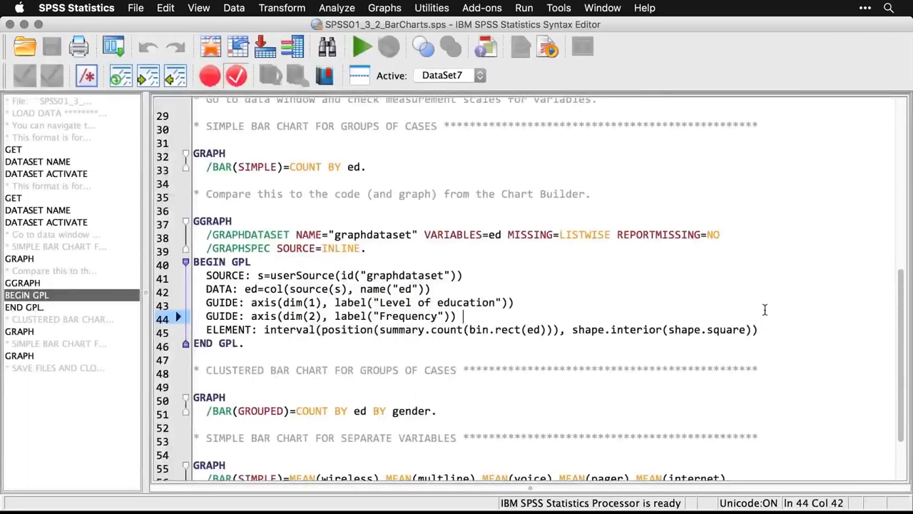
{"action": "scroll", "coordinate": [764, 309], "scroll_direction": "down", "scroll_amount": 3}
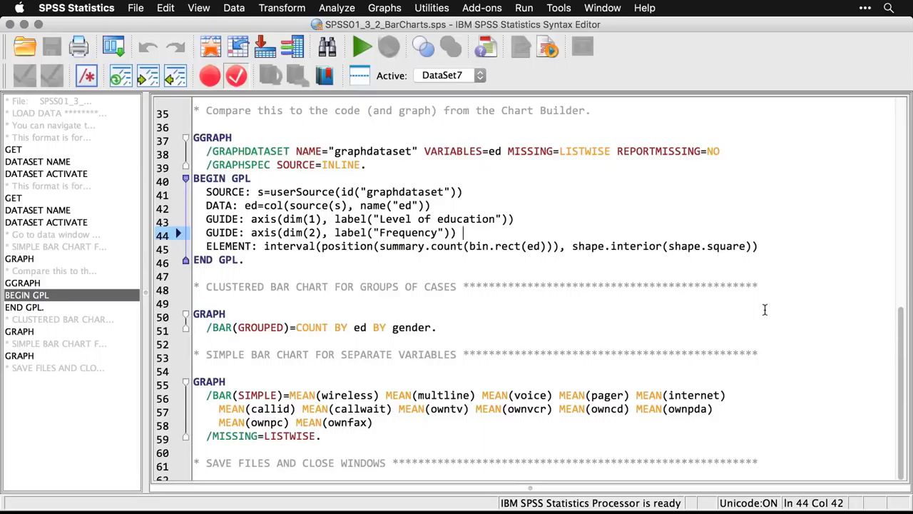
{"action": "left_click", "coordinate": [385, 8]}
{"action": "mouse_move", "coordinate": [397, 65]}
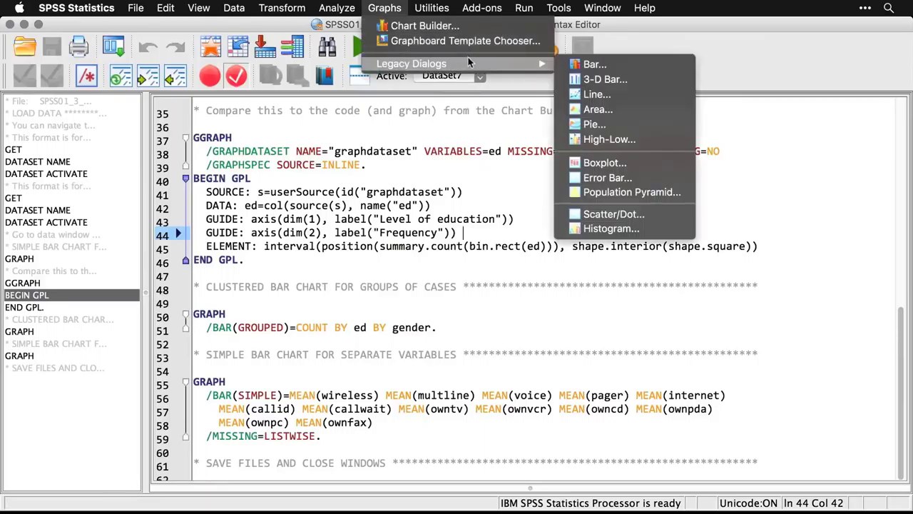
{"action": "left_click", "coordinate": [591, 65]}
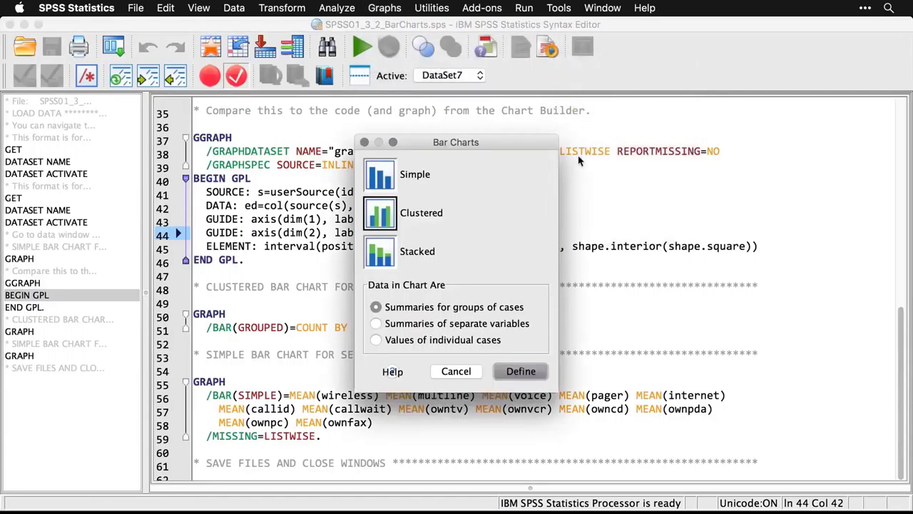
{"action": "left_click", "coordinate": [387, 173]}
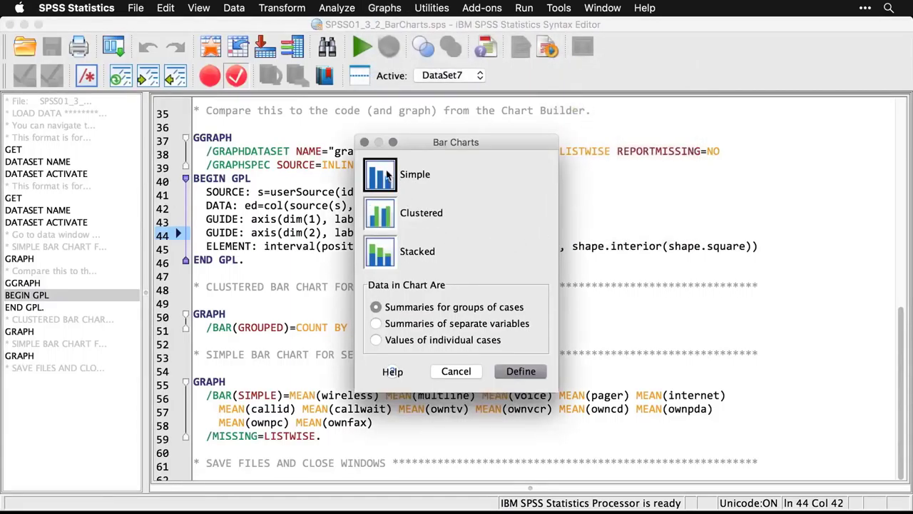
{"action": "left_click", "coordinate": [376, 323]}
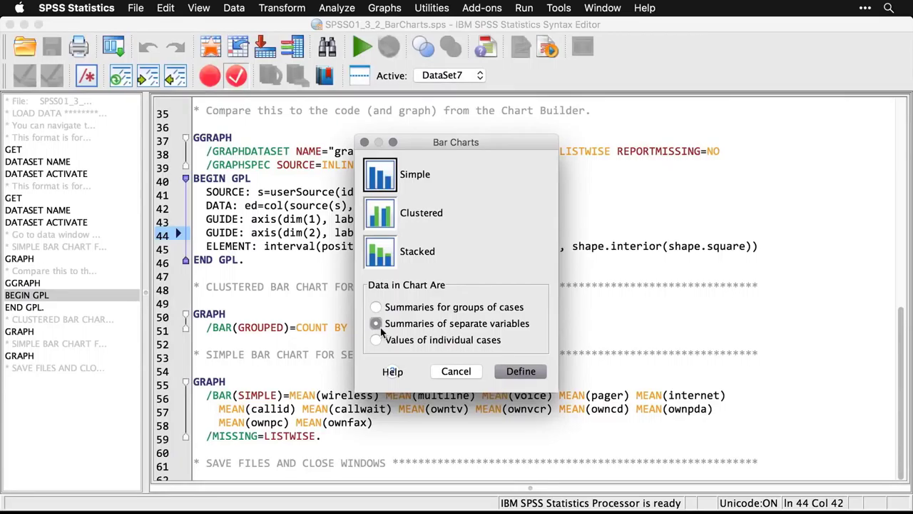
{"action": "left_click", "coordinate": [521, 371]}
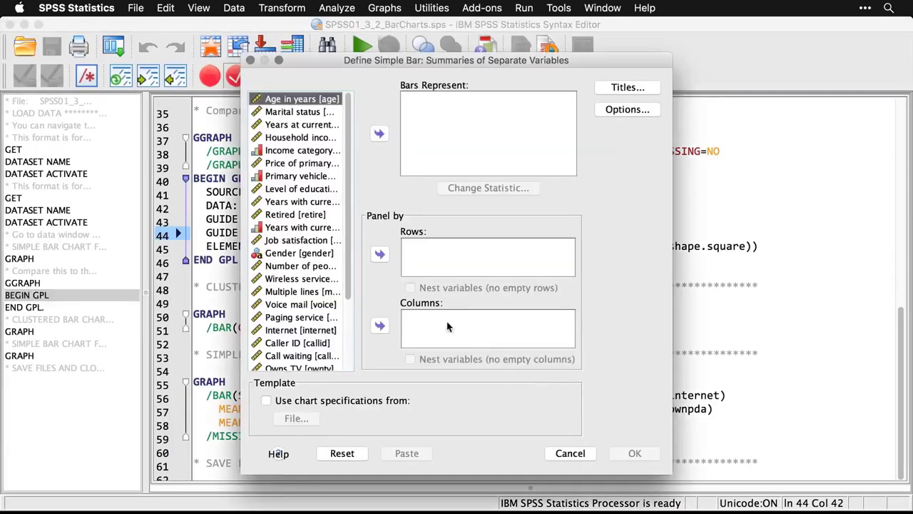
Make the bars represent the means of Wireless service through Owns fax machine, then generate the simple bar chart and view it
{"action": "left_click_drag", "start_coordinate": [348, 272], "coordinate": [350, 367]}
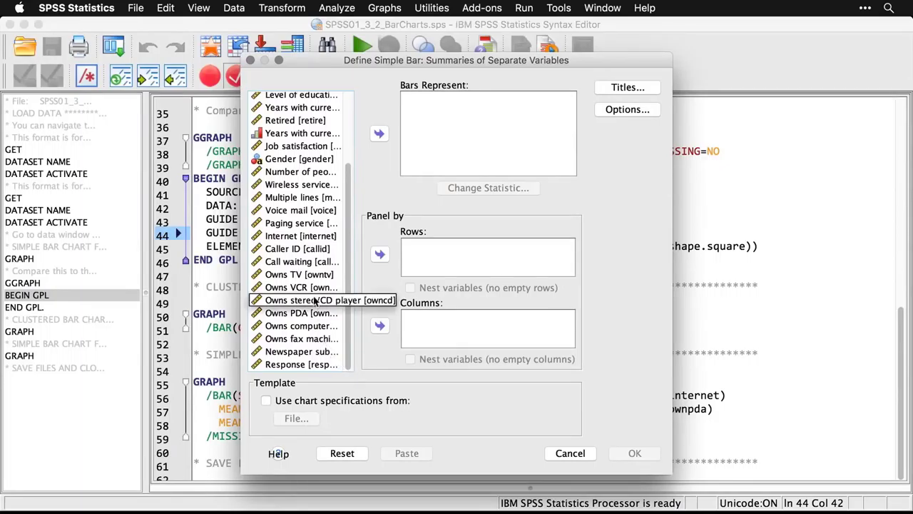
{"action": "left_click", "coordinate": [291, 187]}
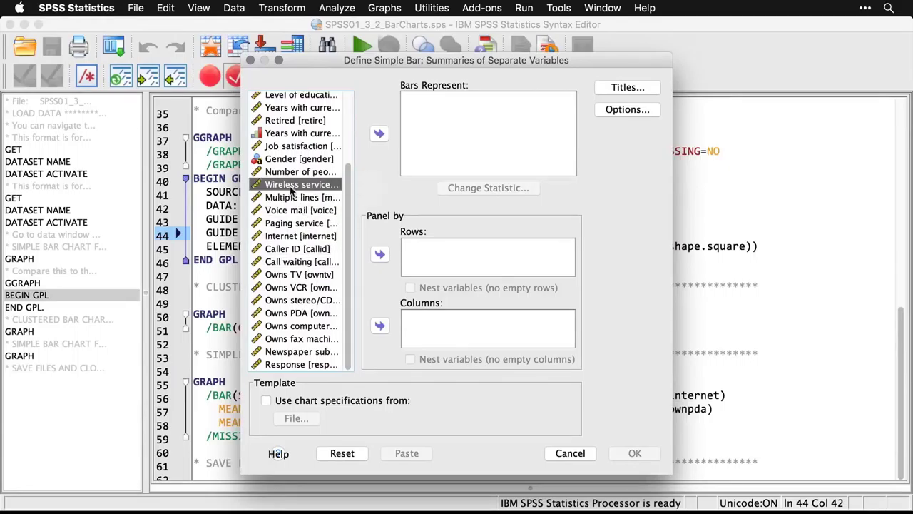
{"action": "left_click", "coordinate": [300, 341], "text": "shift"}
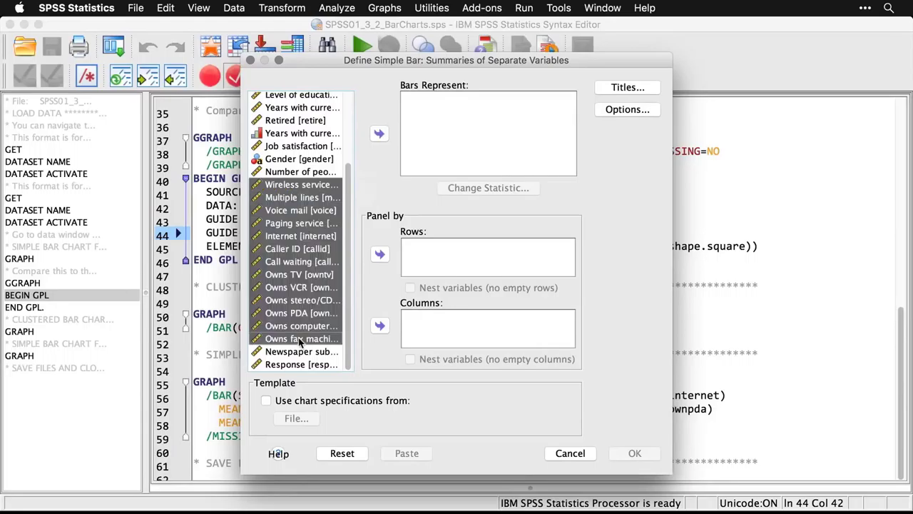
{"action": "left_click", "coordinate": [379, 134]}
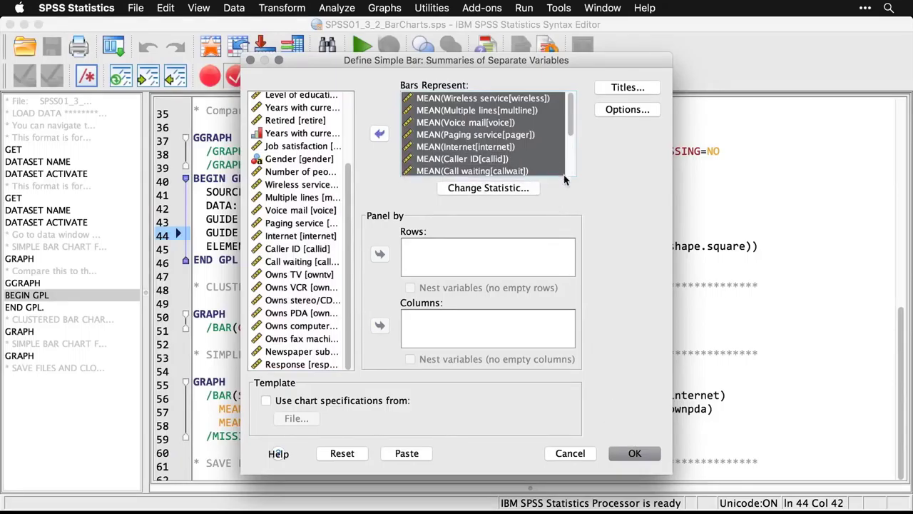
{"action": "left_click", "coordinate": [643, 453]}
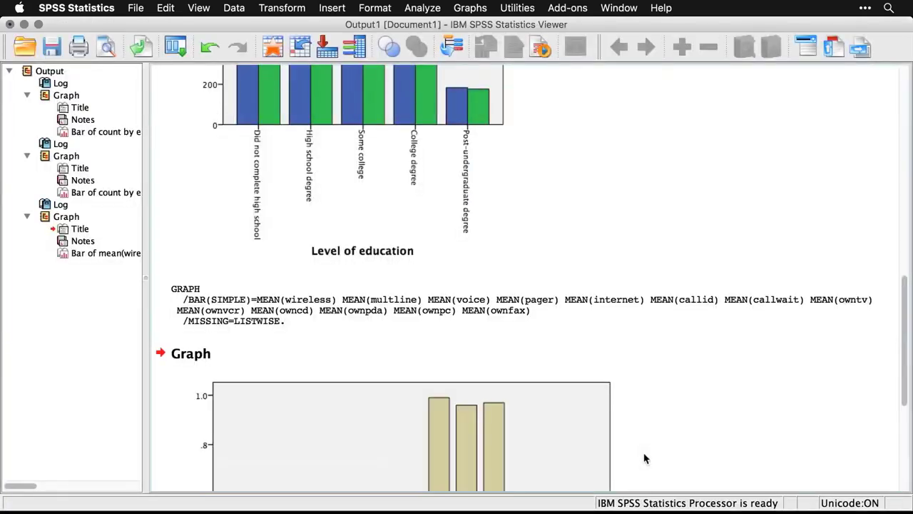
{"action": "scroll", "coordinate": [644, 458], "scroll_direction": "down", "scroll_amount": 5}
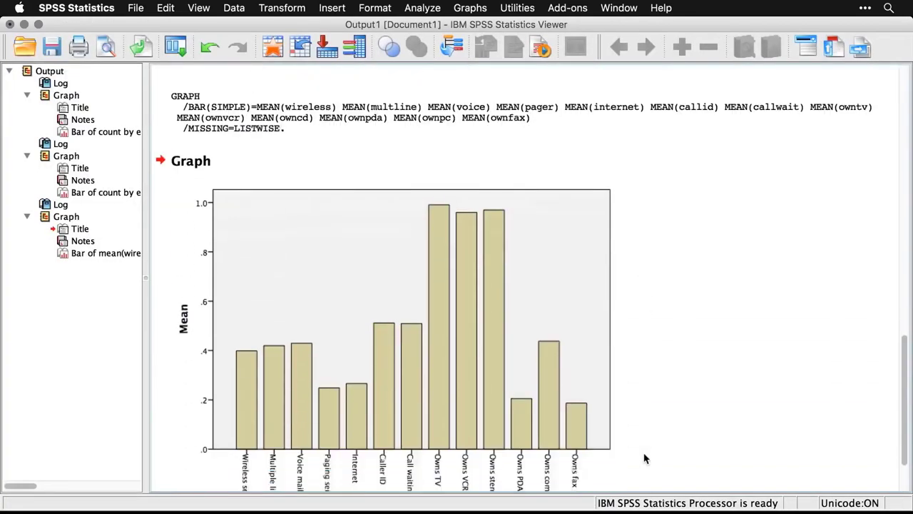
{"action": "scroll", "coordinate": [645, 458], "scroll_direction": "down", "scroll_amount": 1}
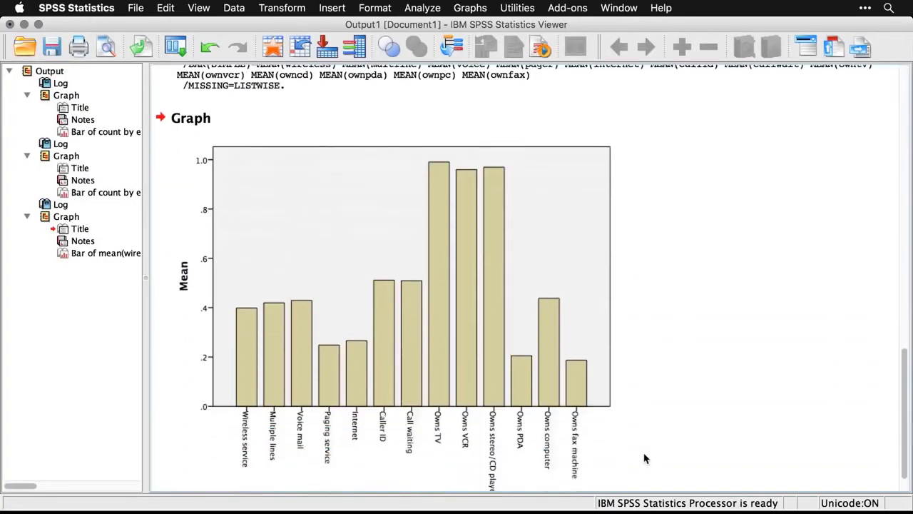
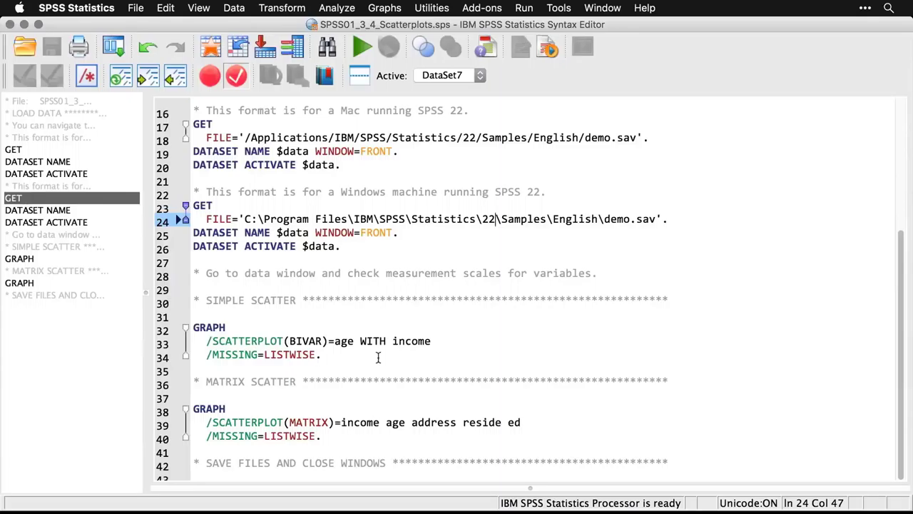
Start defining a legacy Simple Scatter chart
{"action": "left_click", "coordinate": [391, 9]}
{"action": "mouse_move", "coordinate": [400, 65]}
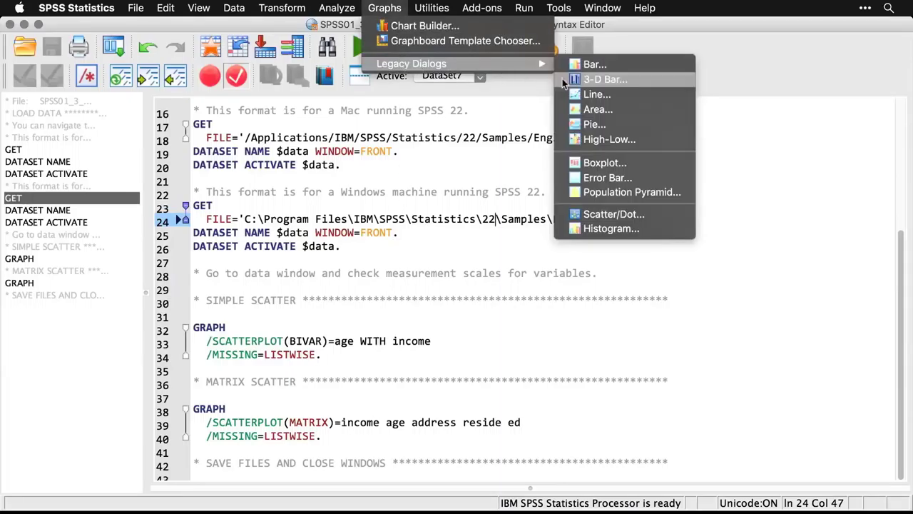
{"action": "left_click", "coordinate": [664, 218]}
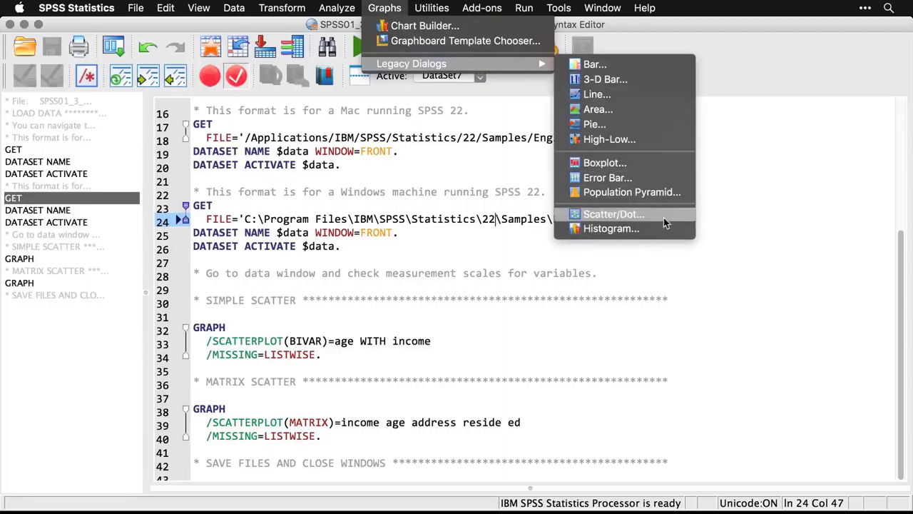
{"action": "left_click", "coordinate": [370, 241]}
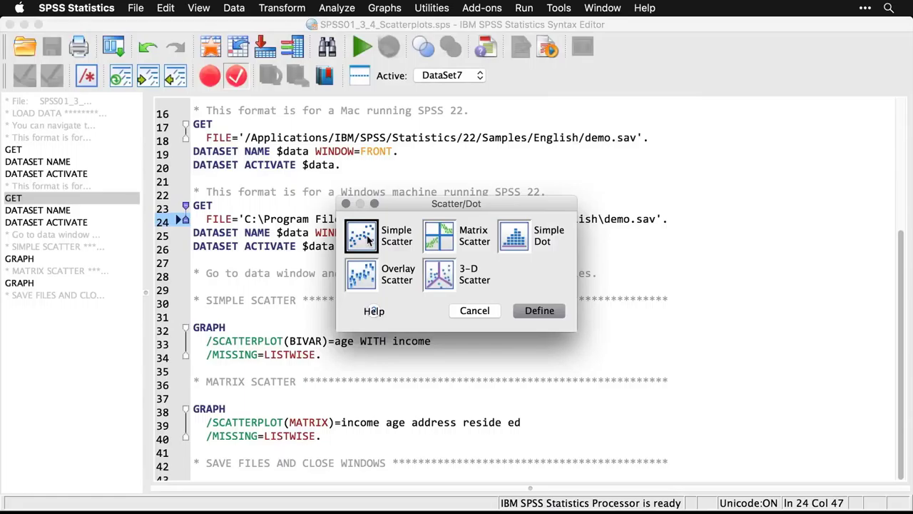
{"action": "left_click", "coordinate": [544, 312]}
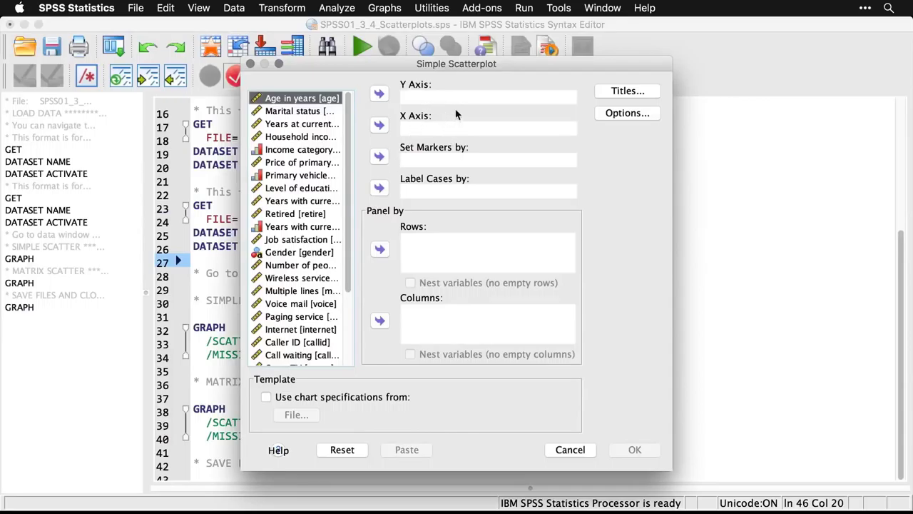
Generate the simple scatterplot with Age in years on the X axis and Household income in thousands on the Y axis, and view it
{"action": "left_click", "coordinate": [380, 126]}
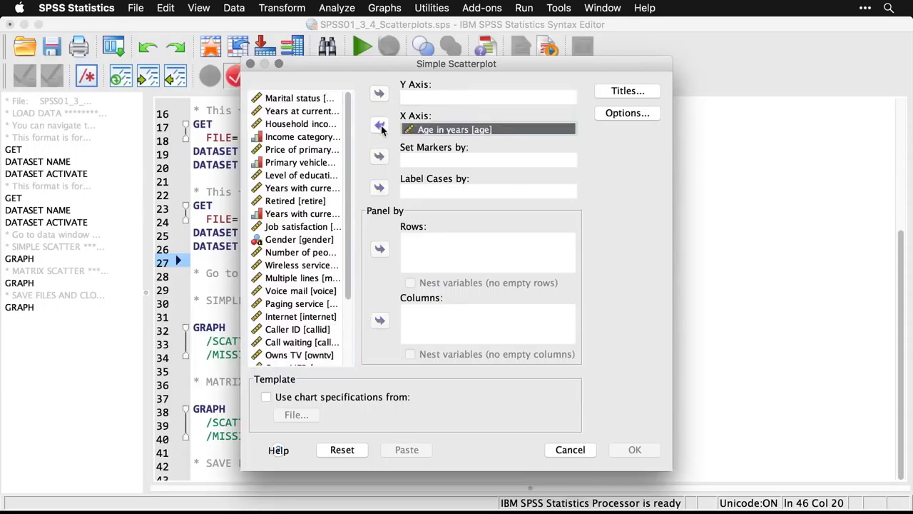
{"action": "left_click", "coordinate": [324, 125]}
{"action": "left_click", "coordinate": [380, 94]}
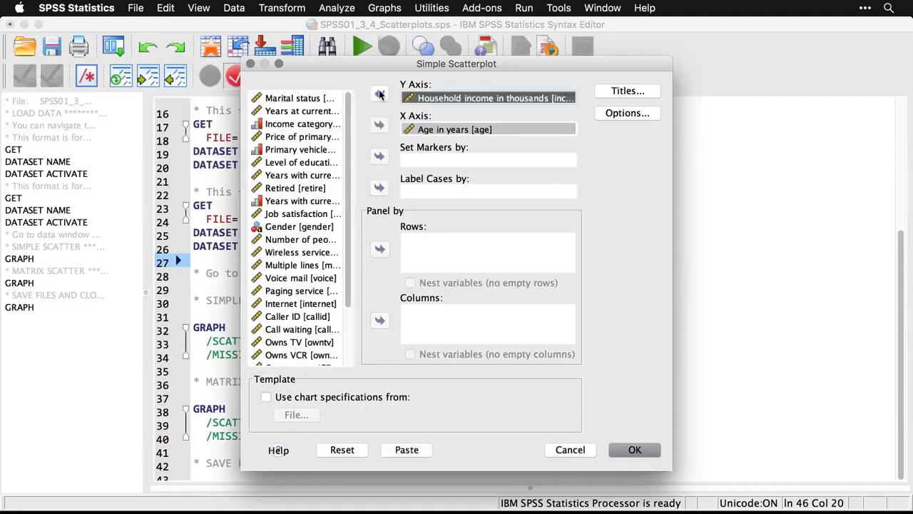
{"action": "left_click", "coordinate": [643, 451]}
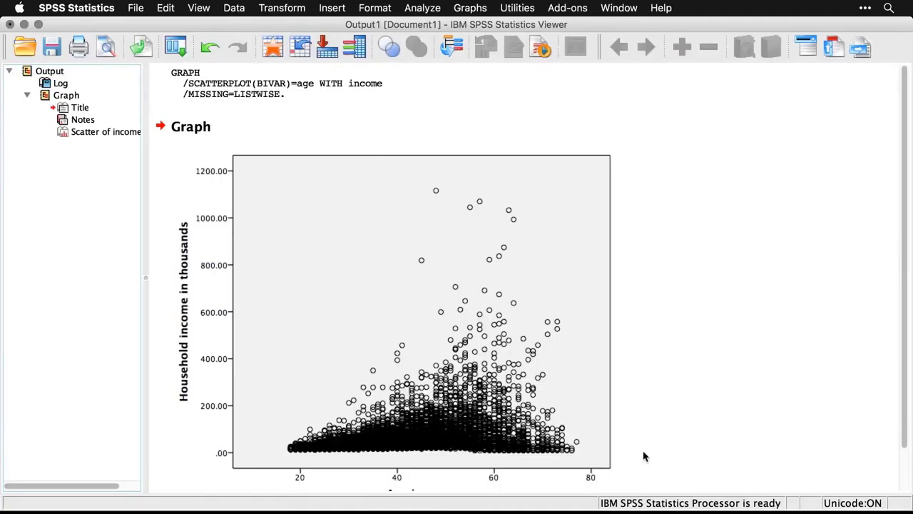
{"action": "scroll", "coordinate": [643, 457], "scroll_direction": "down", "scroll_amount": 2}
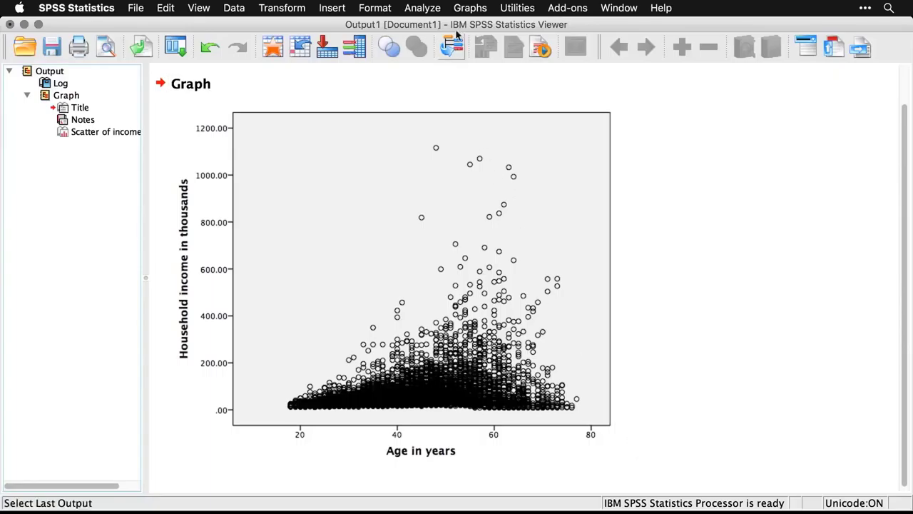
Start defining a legacy Matrix Scatter chart
{"action": "left_click", "coordinate": [469, 8]}
{"action": "mouse_move", "coordinate": [499, 64]}
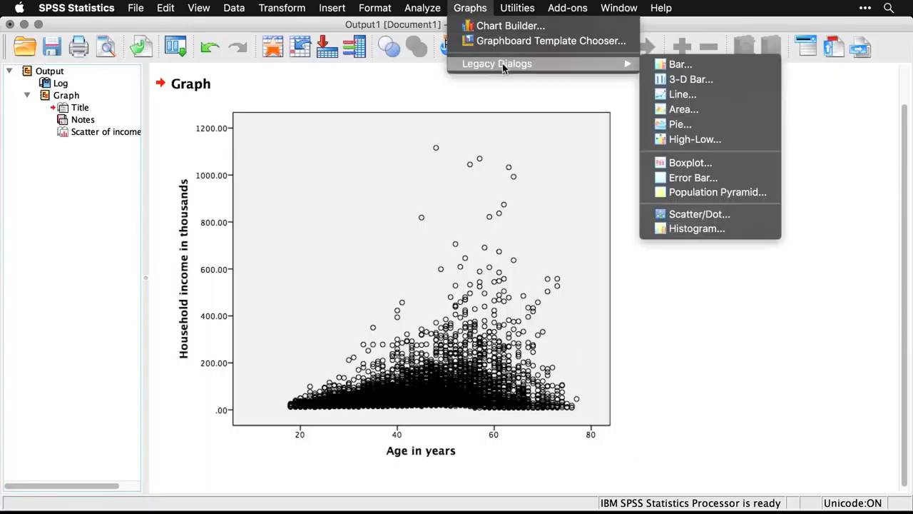
{"action": "left_click", "coordinate": [751, 217]}
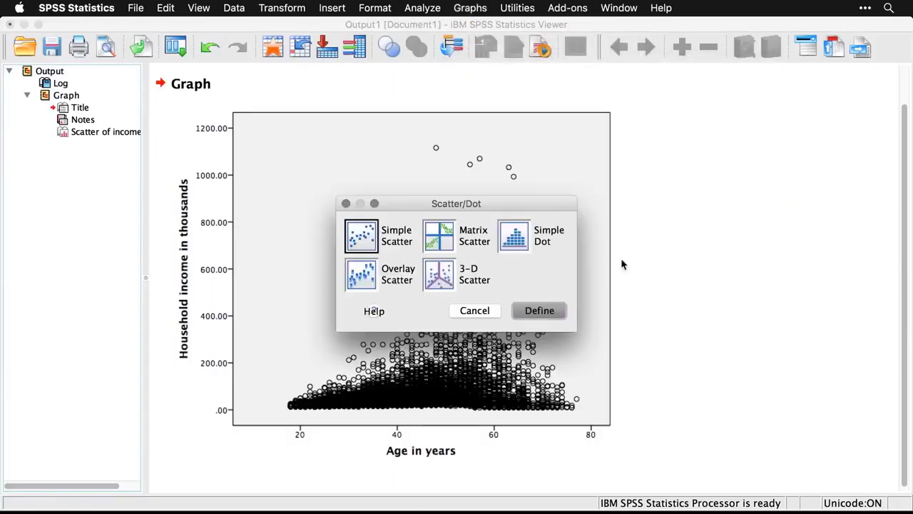
{"action": "left_click", "coordinate": [433, 246]}
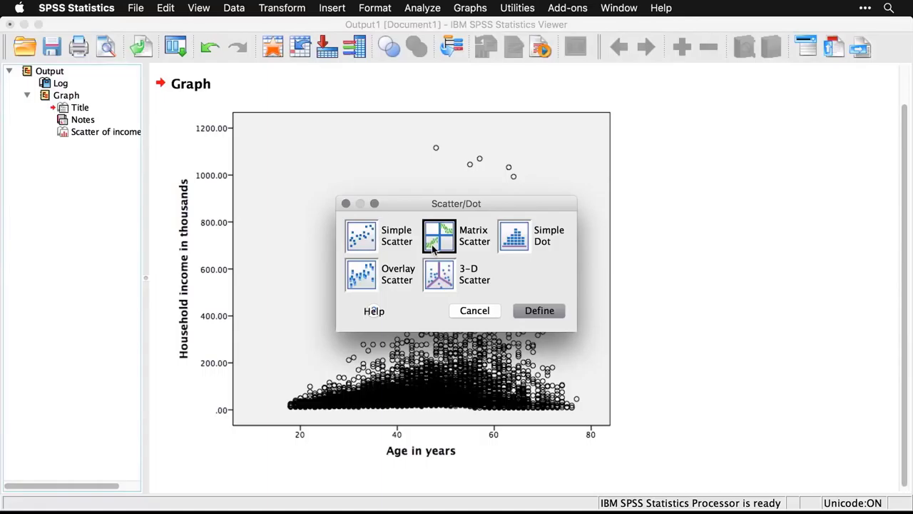
{"action": "left_click", "coordinate": [538, 311]}
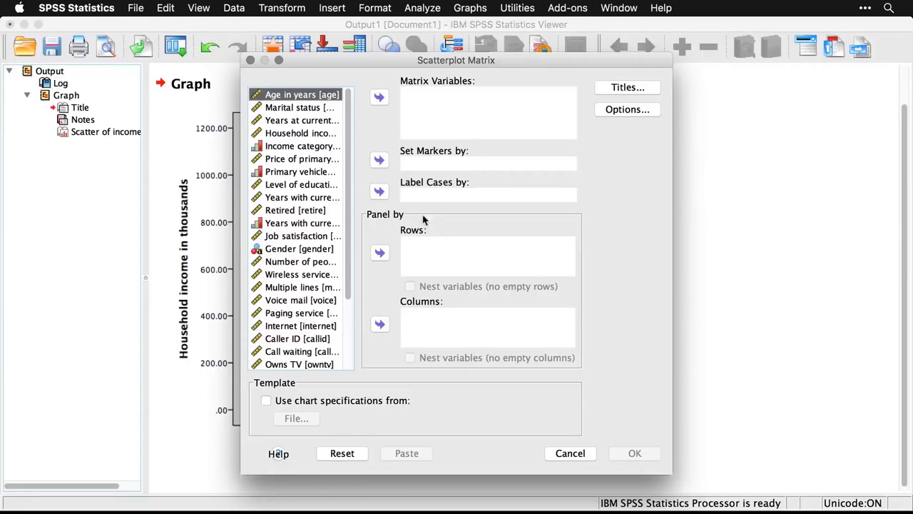
Add Household income in thousands, Age in years, Years at current address, Number of people in household and Level of education as matrix variables
{"action": "left_click", "coordinate": [319, 133]}
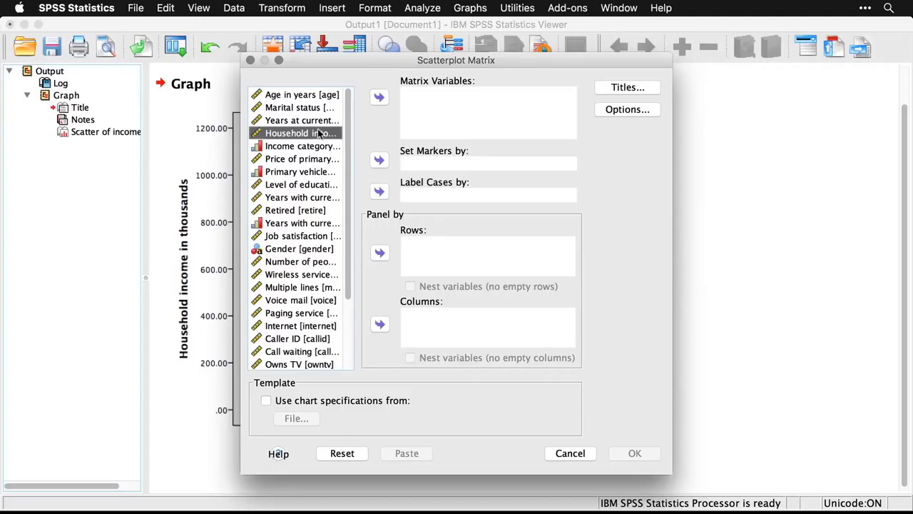
{"action": "left_click", "coordinate": [379, 97]}
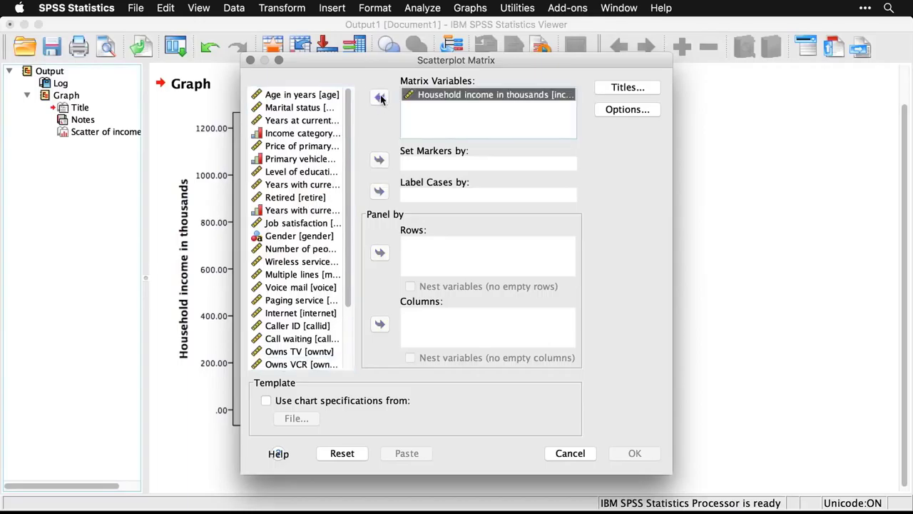
{"action": "left_click", "coordinate": [321, 97]}
{"action": "left_click", "coordinate": [379, 98]}
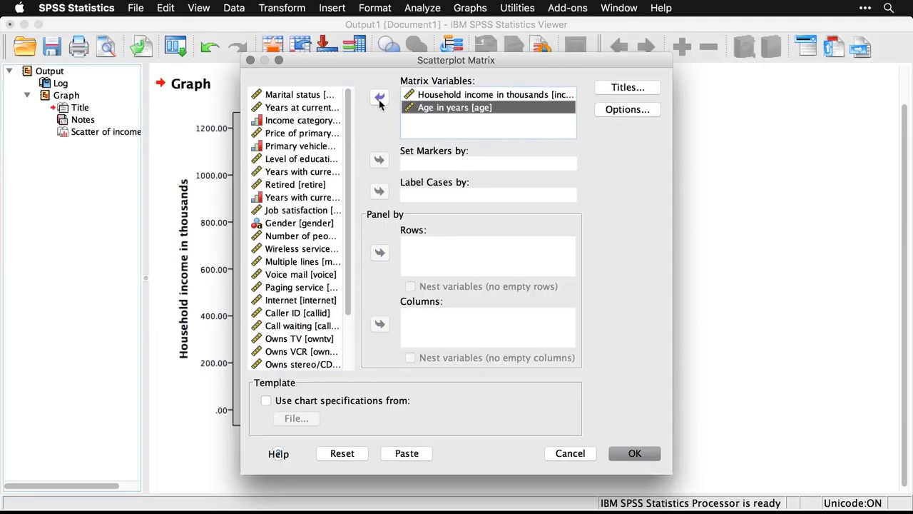
{"action": "left_click", "coordinate": [319, 108]}
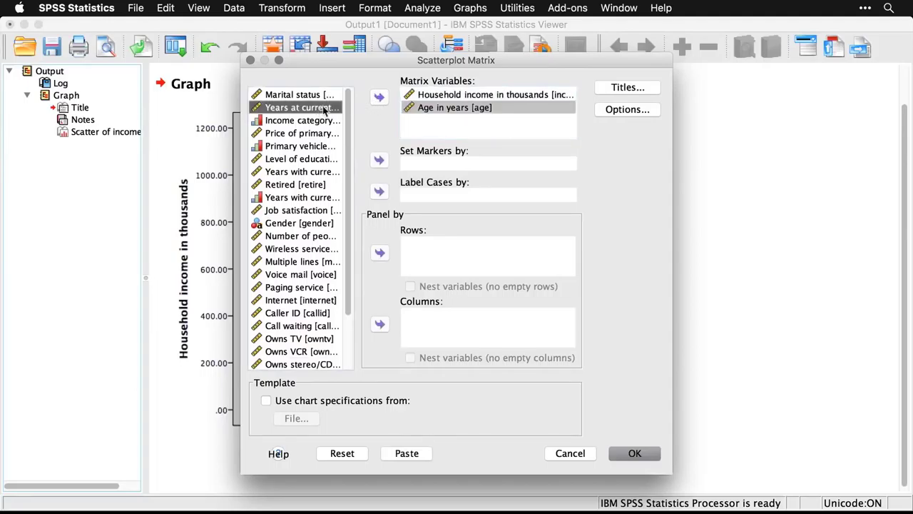
{"action": "left_click", "coordinate": [378, 97]}
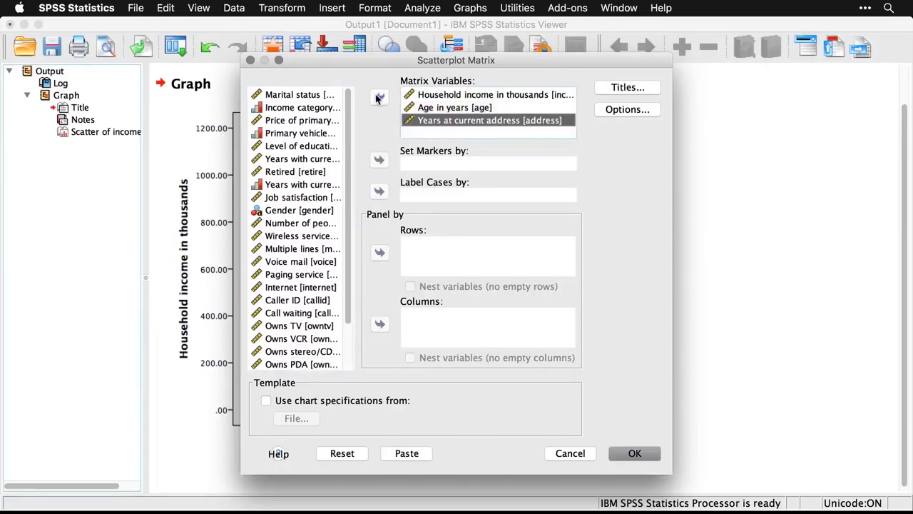
{"action": "left_click", "coordinate": [308, 224]}
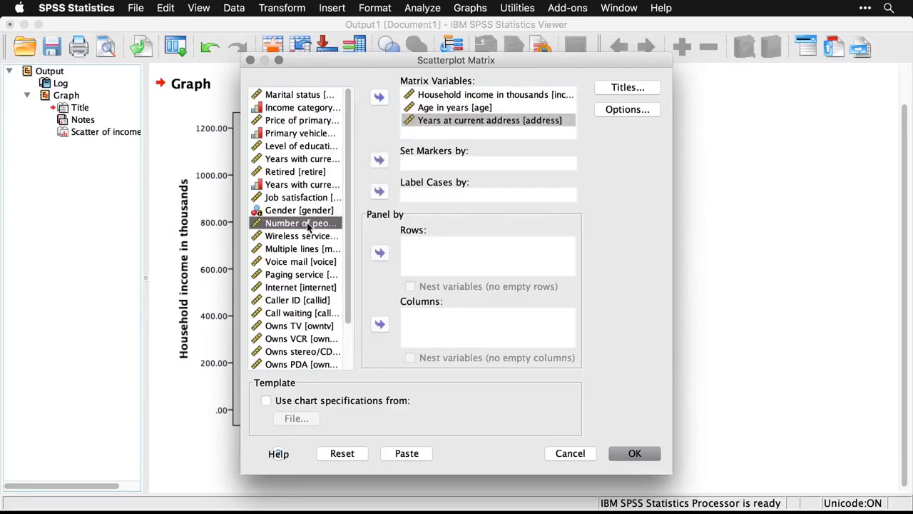
{"action": "left_click", "coordinate": [379, 98]}
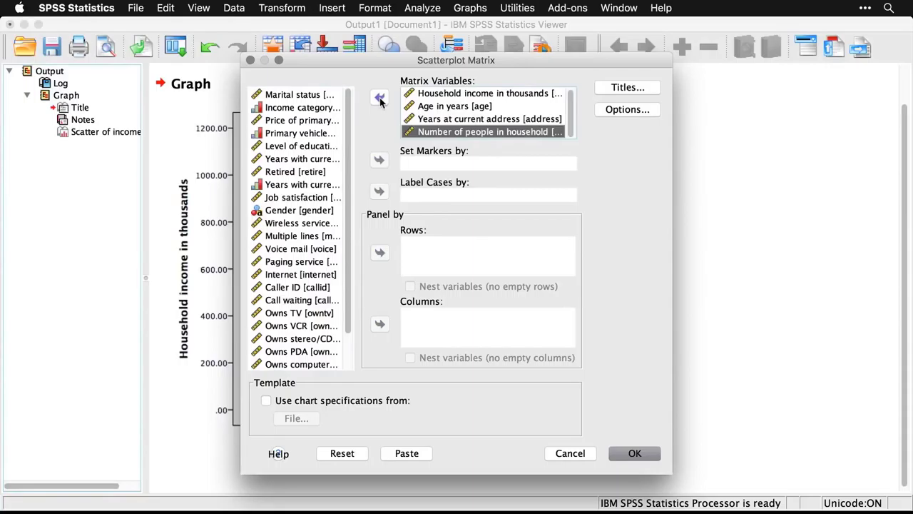
{"action": "left_click", "coordinate": [327, 146]}
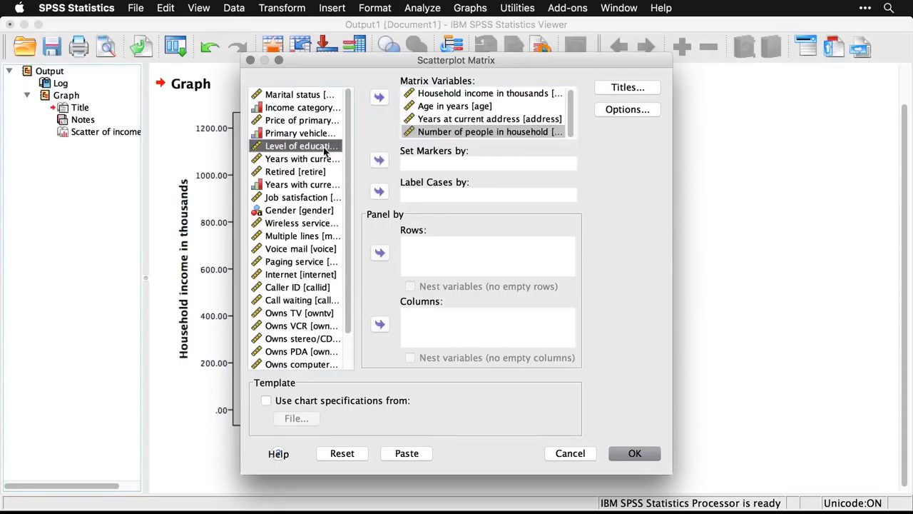
{"action": "left_click", "coordinate": [378, 98]}
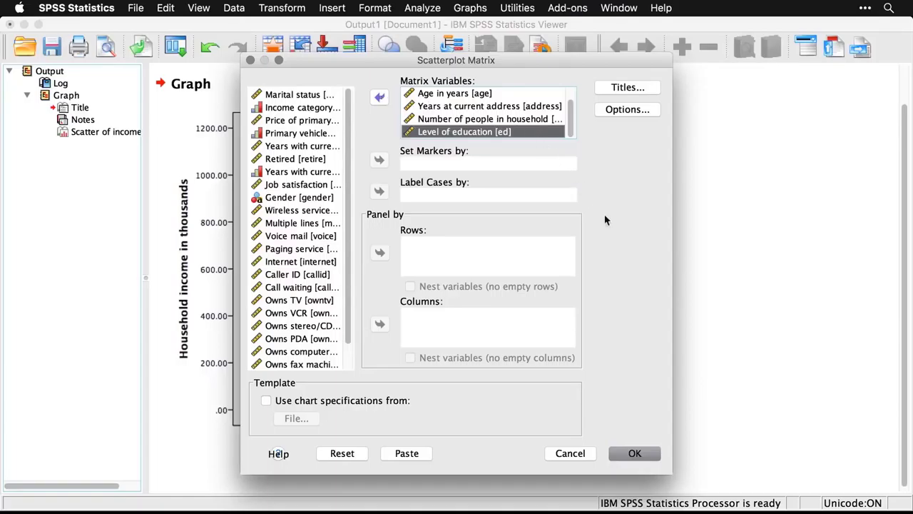
Generate the scatterplot matrix and view the whole chart in the output
{"action": "left_click", "coordinate": [647, 455]}
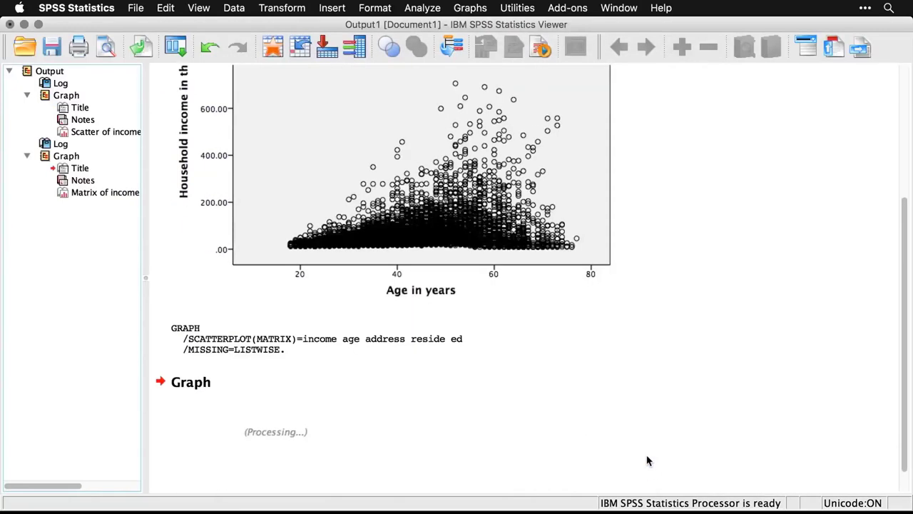
{"action": "scroll", "coordinate": [738, 396], "scroll_direction": "down", "scroll_amount": 3}
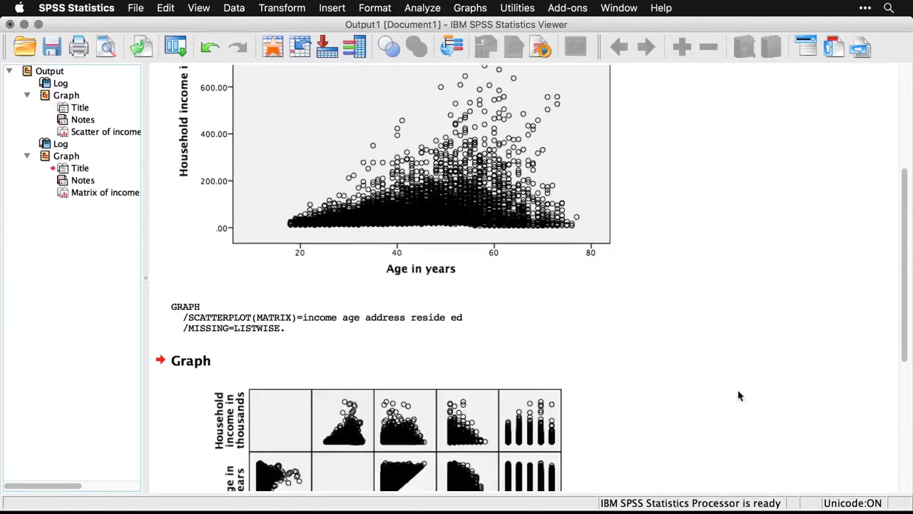
{"action": "scroll", "coordinate": [738, 396], "scroll_direction": "down", "scroll_amount": 4}
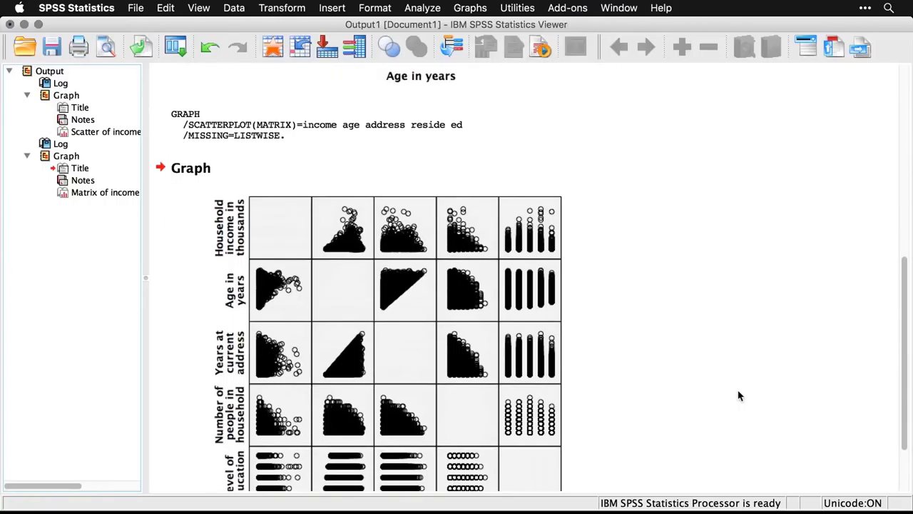
{"action": "scroll", "coordinate": [738, 396], "scroll_direction": "down", "scroll_amount": 3}
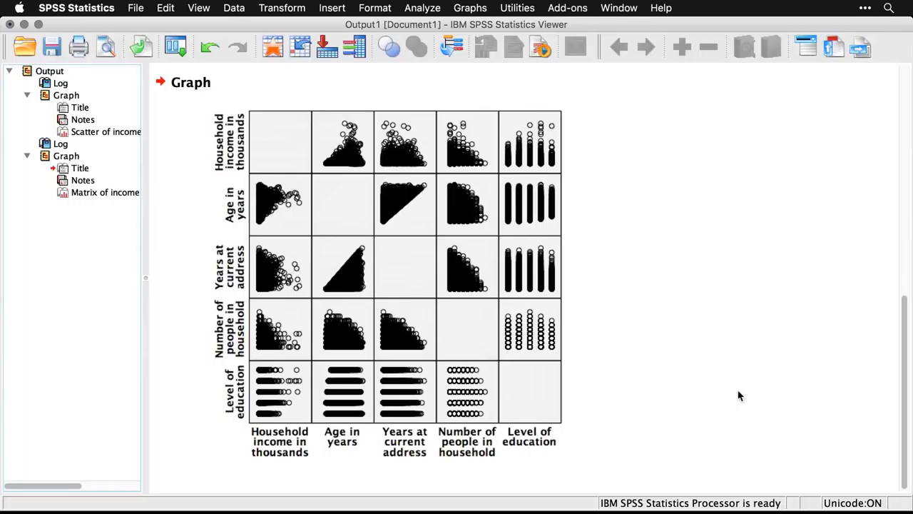
{"action": "left_click", "coordinate": [492, 374]}
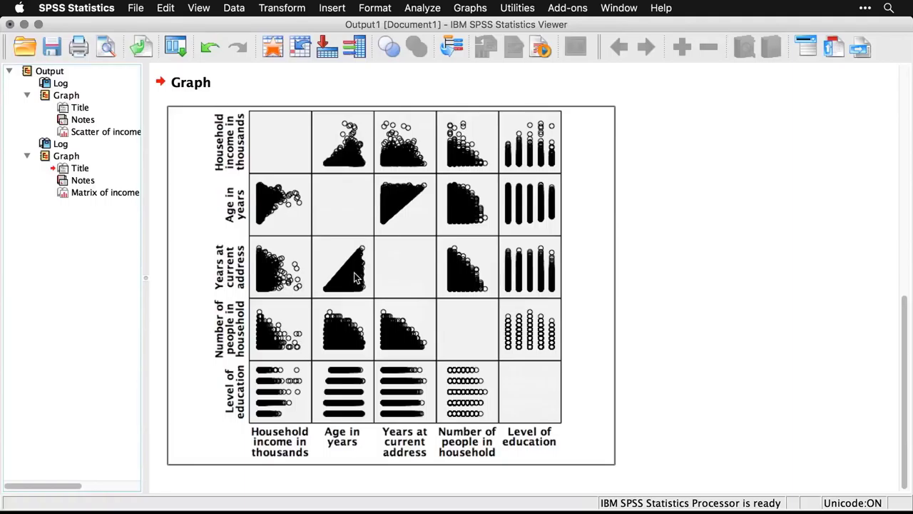
Bring up the legacy Scatter/Dot chart types and select 3-D Scatter
{"action": "left_click", "coordinate": [470, 8]}
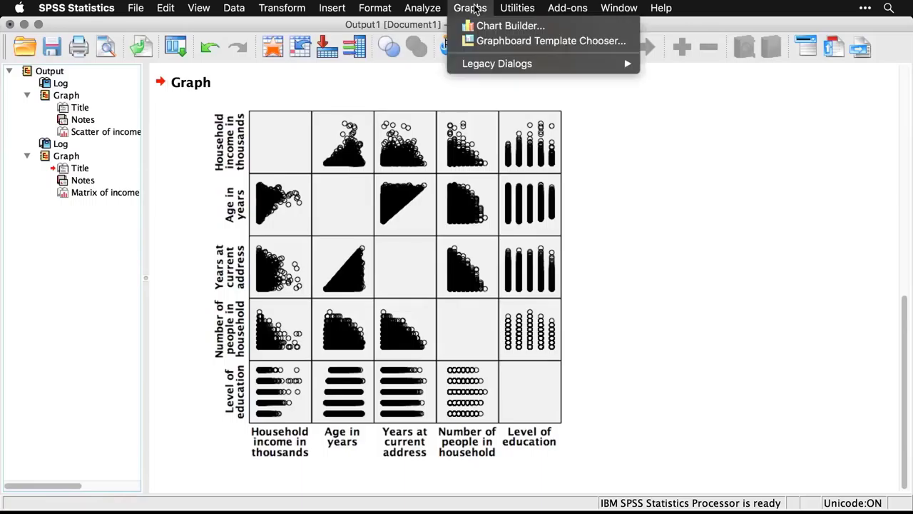
{"action": "mouse_move", "coordinate": [497, 64]}
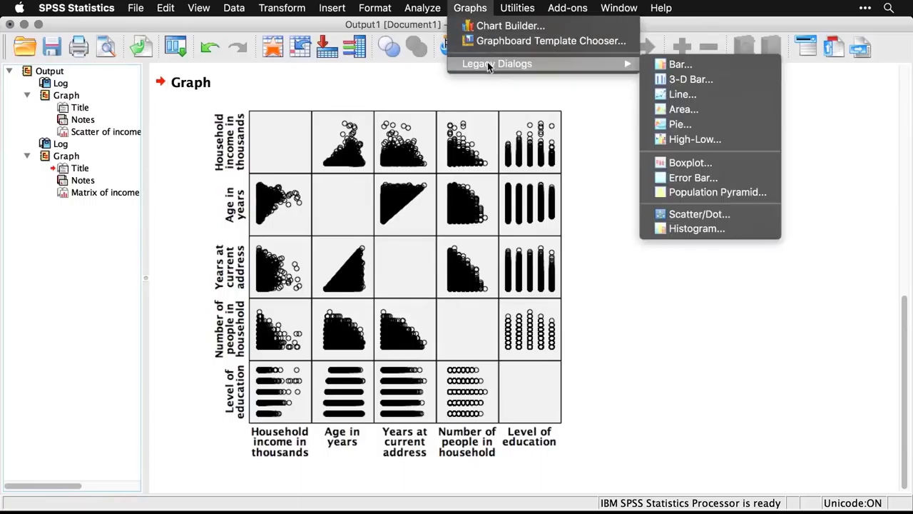
{"action": "left_click", "coordinate": [749, 218]}
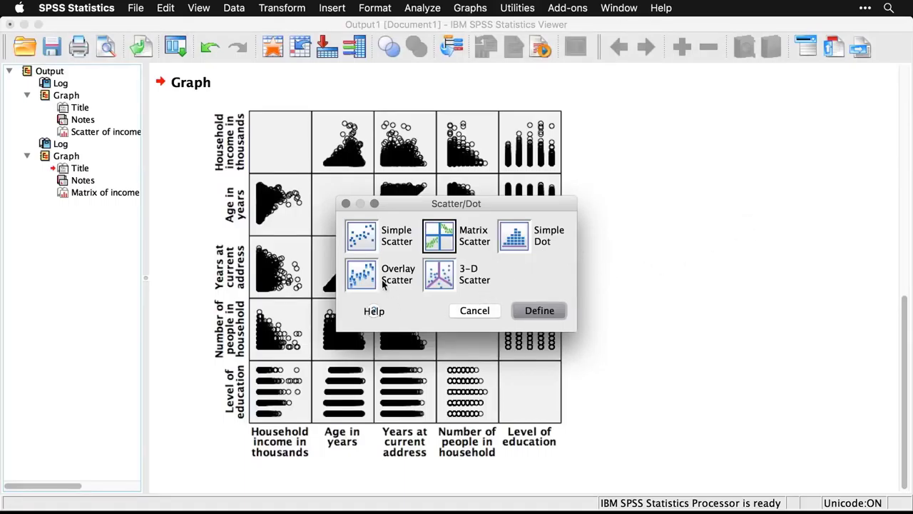
{"action": "left_click", "coordinate": [443, 283]}
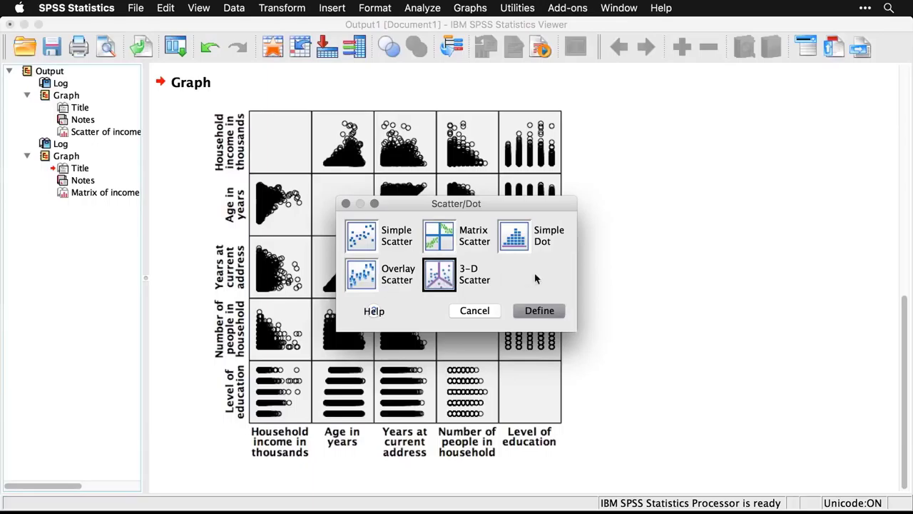
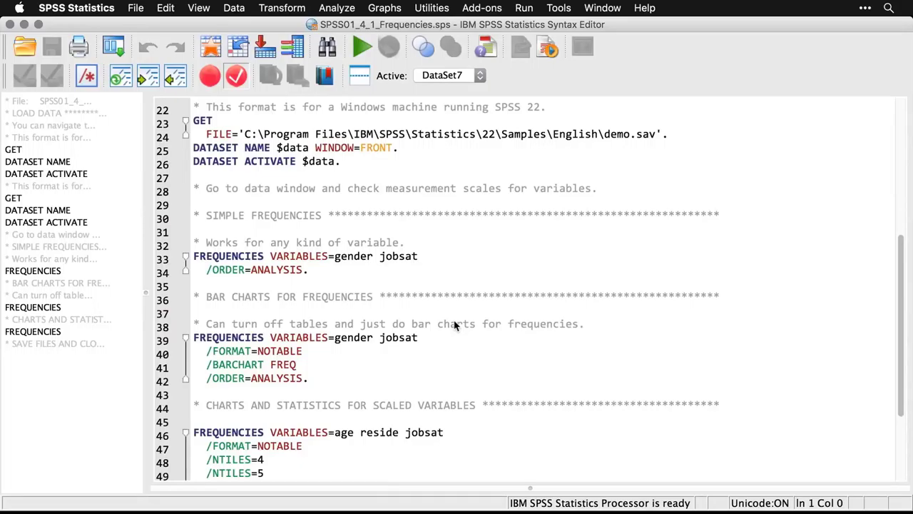
Run a Frequencies analysis of Gender and Job satisfaction with frequency tables displayed, and view the resulting output
{"action": "left_click", "coordinate": [339, 7]}
{"action": "mouse_move", "coordinate": [344, 45]}
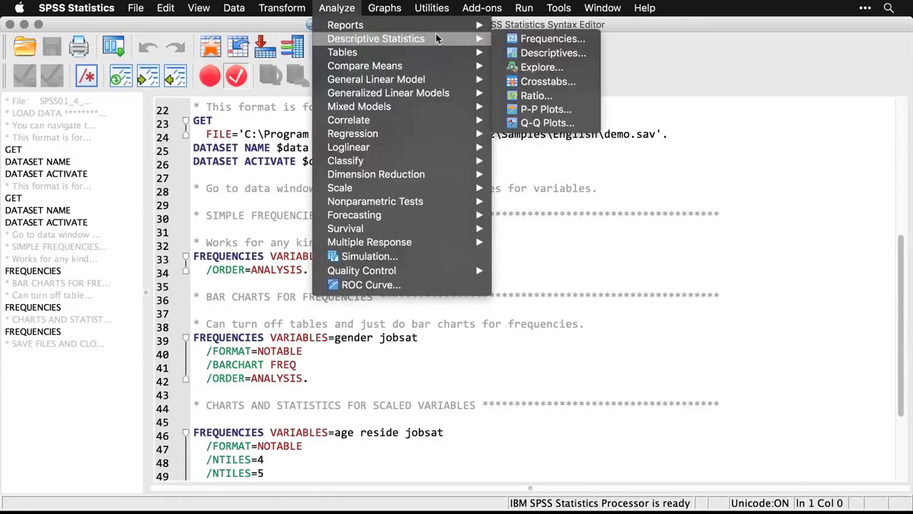
{"action": "left_click", "coordinate": [526, 40]}
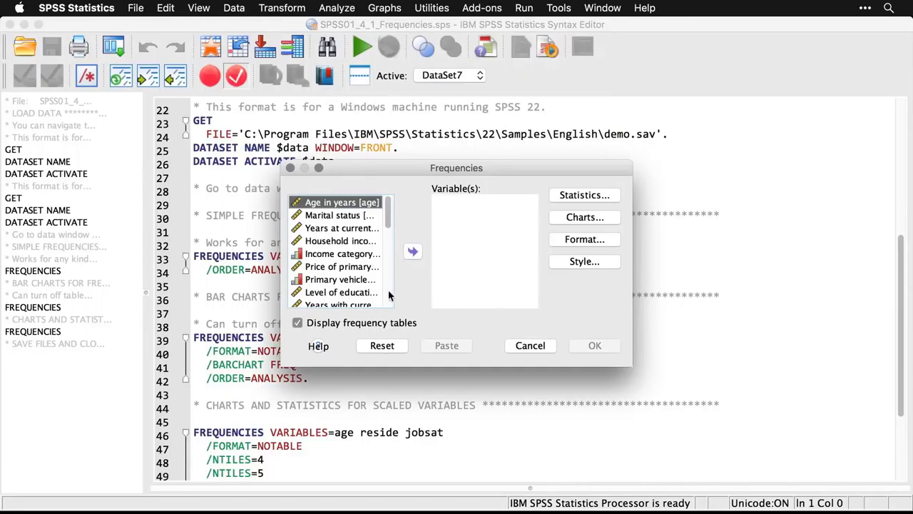
{"action": "scroll", "coordinate": [391, 286], "scroll_direction": "down", "scroll_amount": 3}
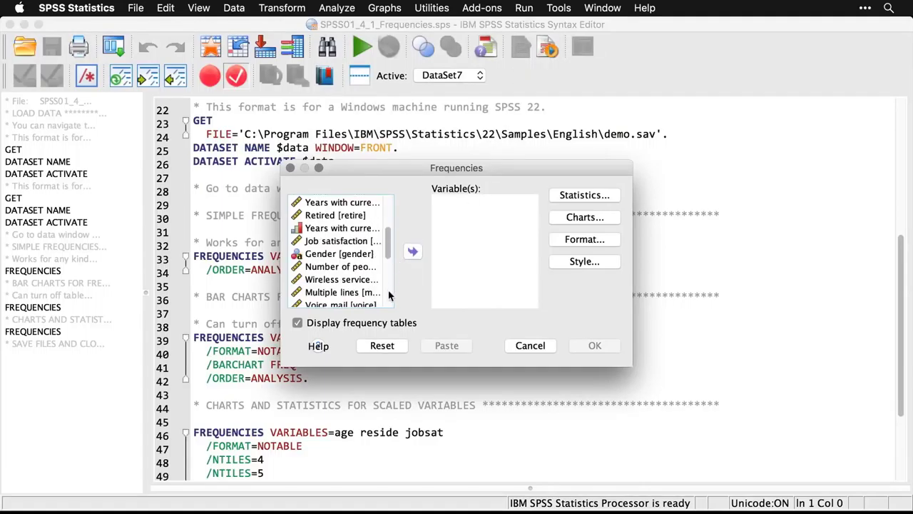
{"action": "double_click", "coordinate": [342, 255]}
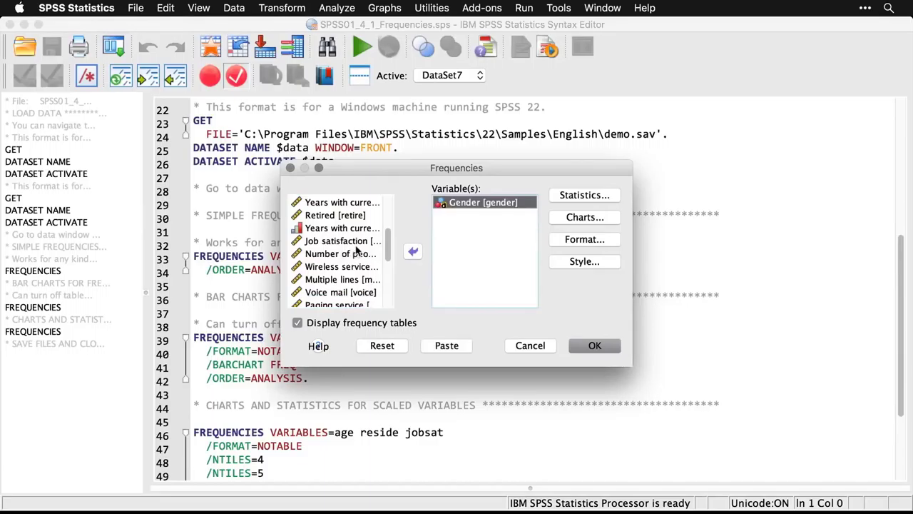
{"action": "left_click", "coordinate": [348, 243]}
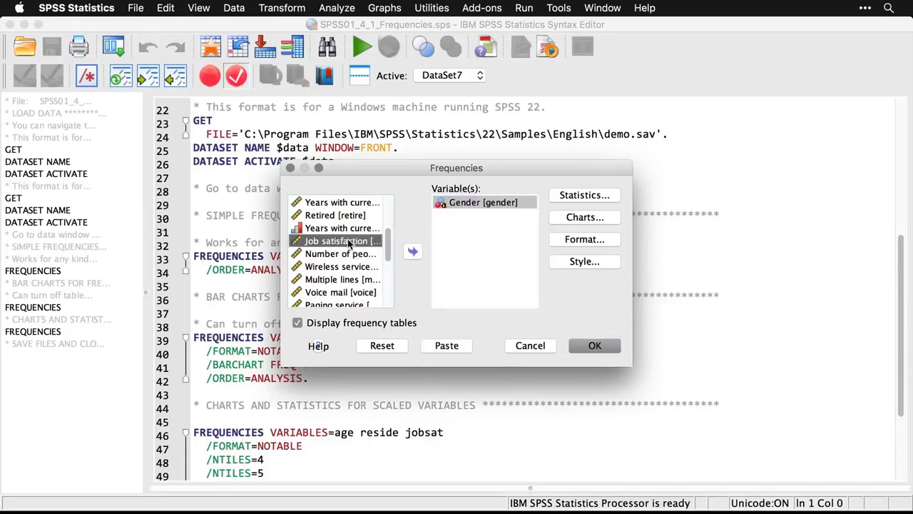
{"action": "double_click", "coordinate": [348, 242]}
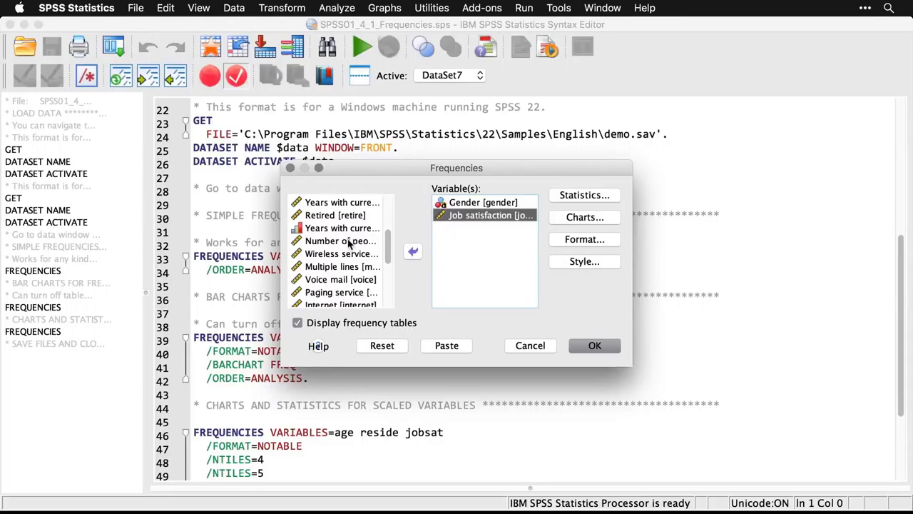
{"action": "left_click", "coordinate": [605, 346]}
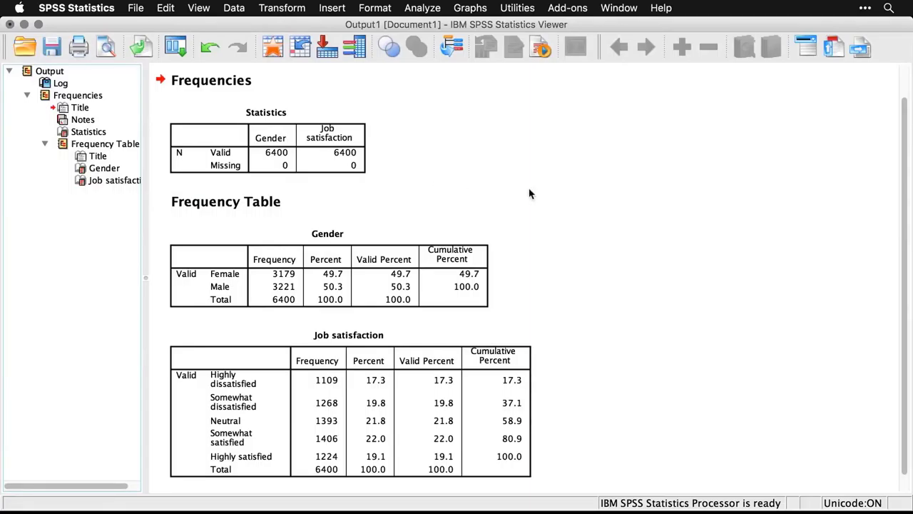
{"action": "scroll", "coordinate": [569, 281], "scroll_direction": "down", "scroll_amount": 1}
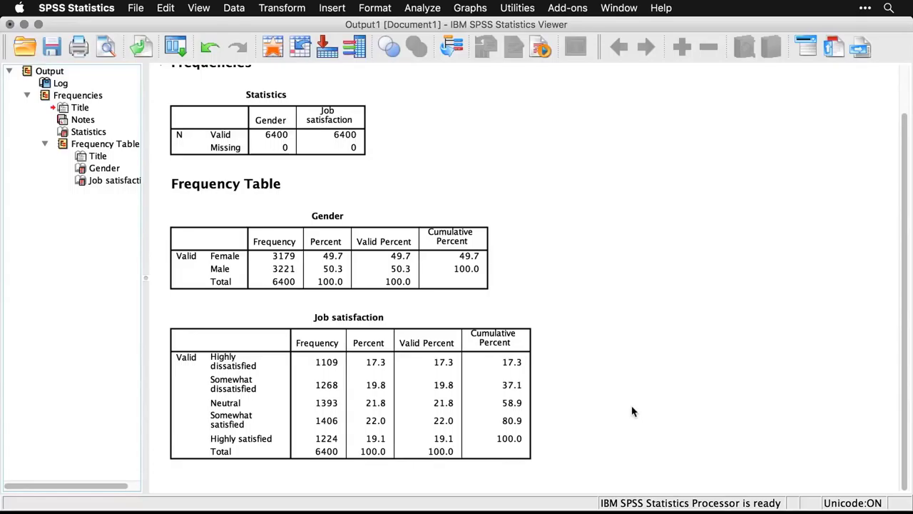
Return to the syntax file, recall the recent Frequencies dialog and turn off the display of frequency tables
{"action": "key", "text": "super+grave"}
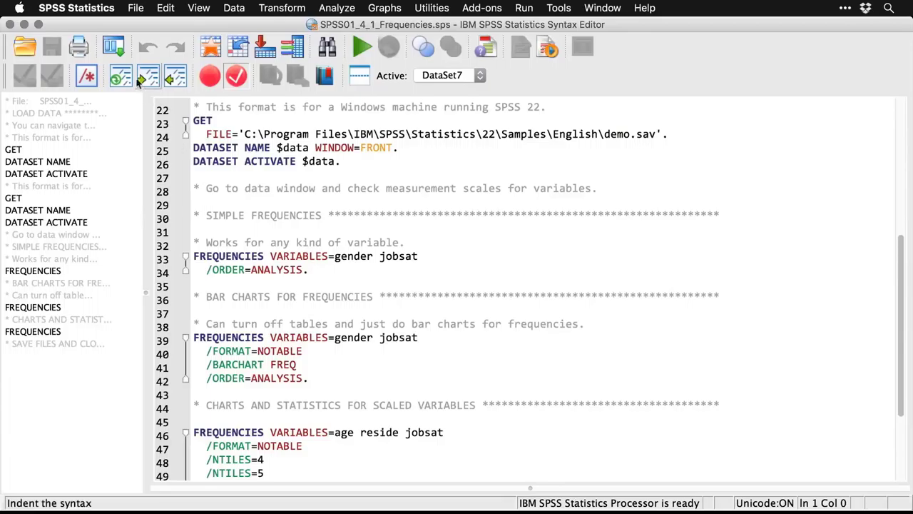
{"action": "left_click", "coordinate": [118, 48]}
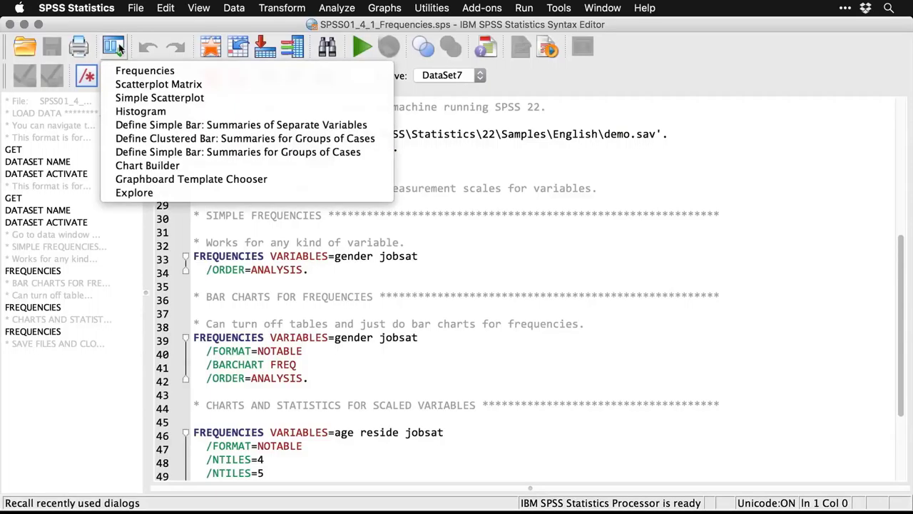
{"action": "left_click", "coordinate": [142, 71]}
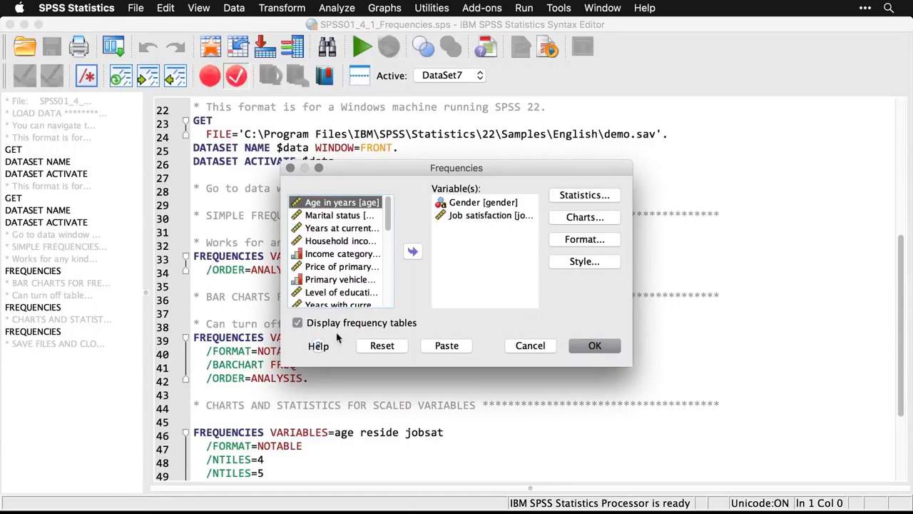
{"action": "left_click", "coordinate": [298, 323]}
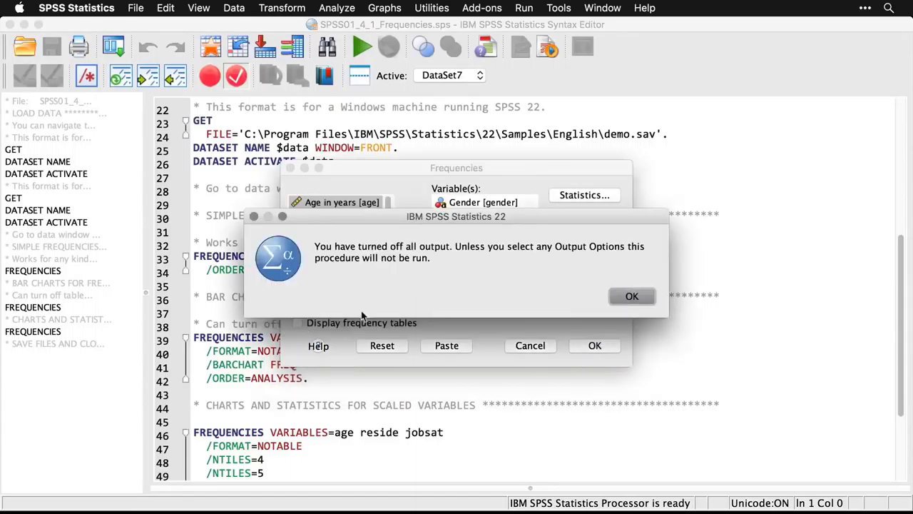
{"action": "left_click", "coordinate": [646, 294]}
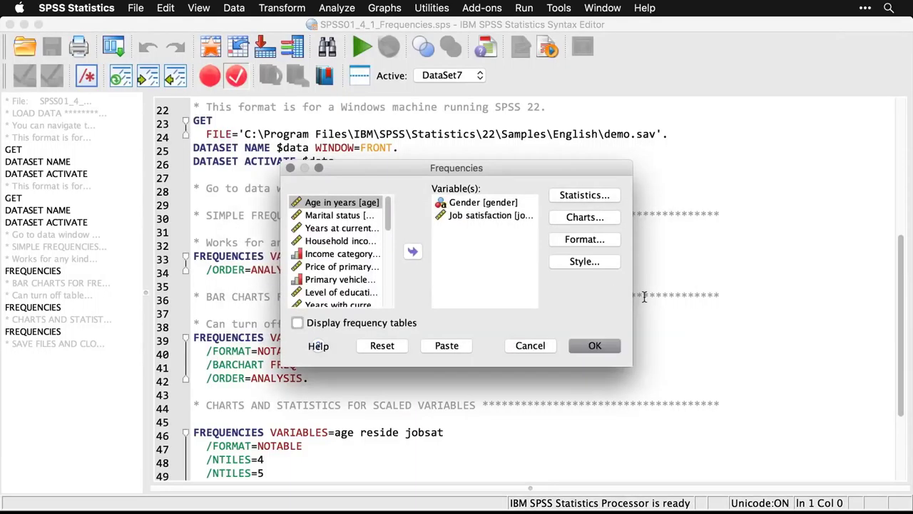
Set the Frequencies chart type to bar charts for Gender and Job satisfaction
{"action": "left_click", "coordinate": [585, 217]}
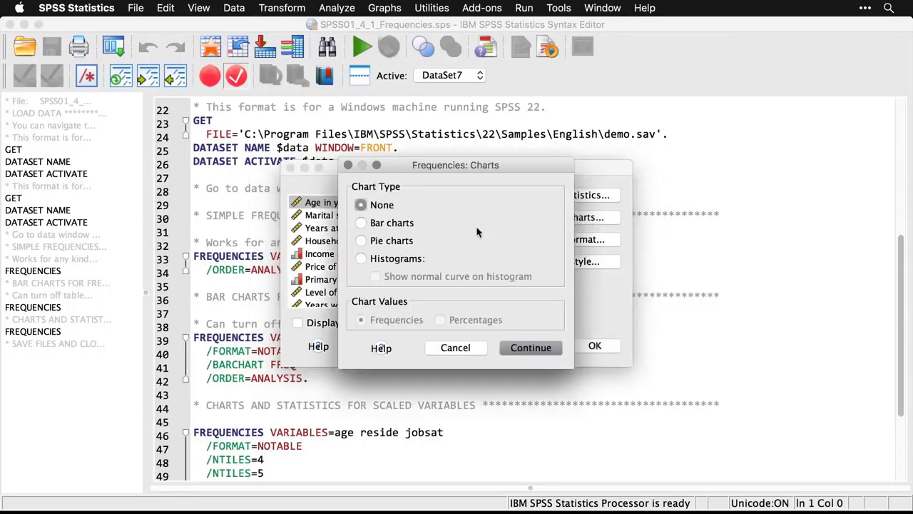
{"action": "left_click", "coordinate": [361, 223]}
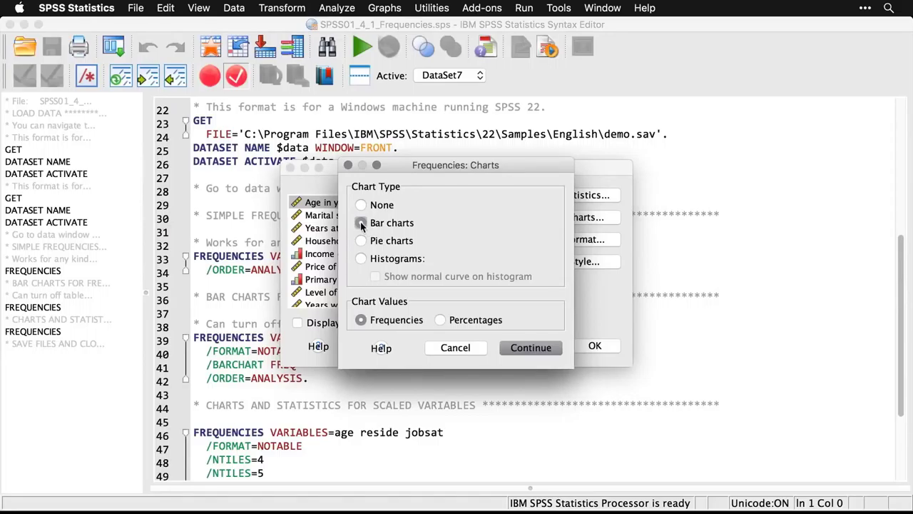
{"action": "left_click", "coordinate": [542, 348]}
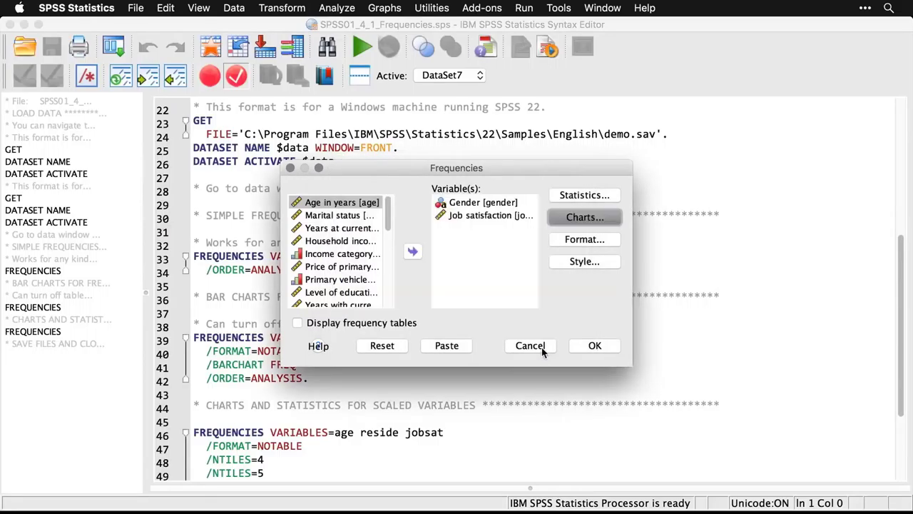
Run the Frequencies analysis and view the Gender and Job satisfaction bar charts in the output
{"action": "left_click", "coordinate": [601, 347]}
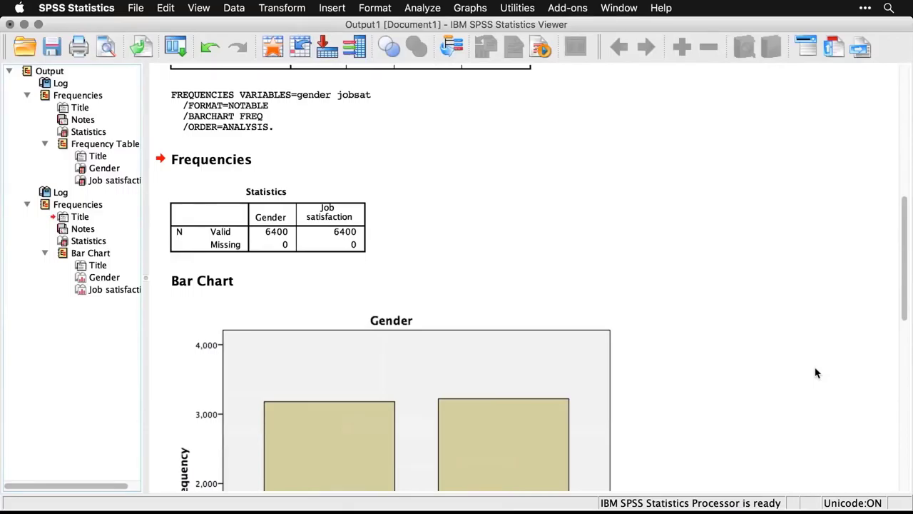
{"action": "scroll", "coordinate": [817, 373], "scroll_direction": "down", "scroll_amount": 5}
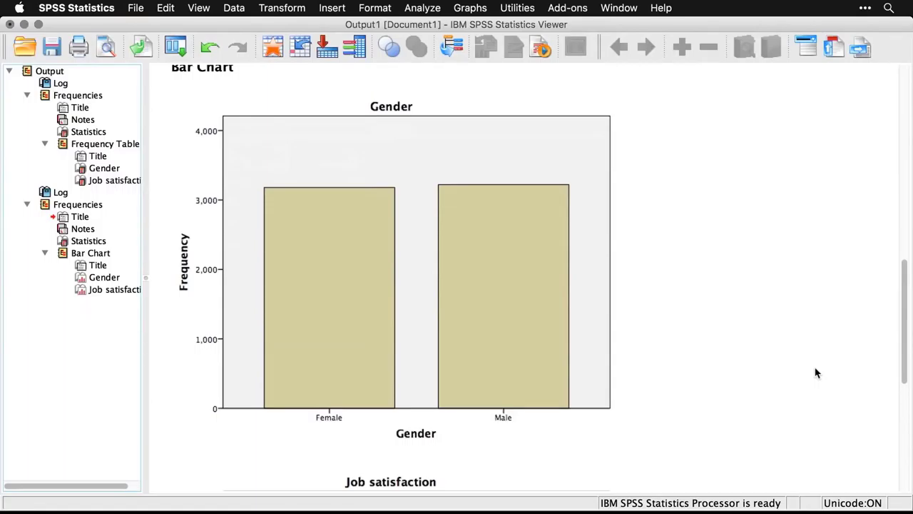
{"action": "scroll", "coordinate": [817, 372], "scroll_direction": "down", "scroll_amount": 6}
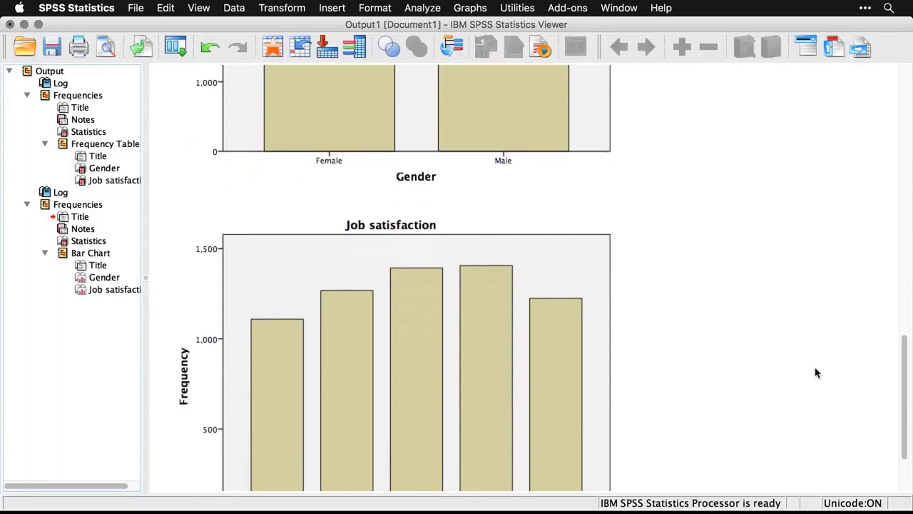
{"action": "scroll", "coordinate": [817, 373], "scroll_direction": "down", "scroll_amount": 3}
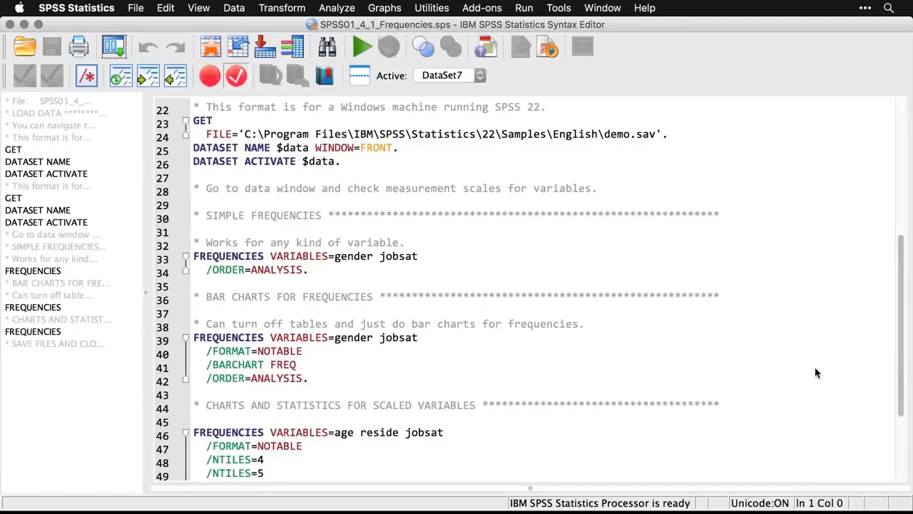
From the syntax file, bring up the Frequencies dialog again and reset it to its defaults
{"action": "scroll", "coordinate": [817, 372], "scroll_direction": "down", "scroll_amount": 5}
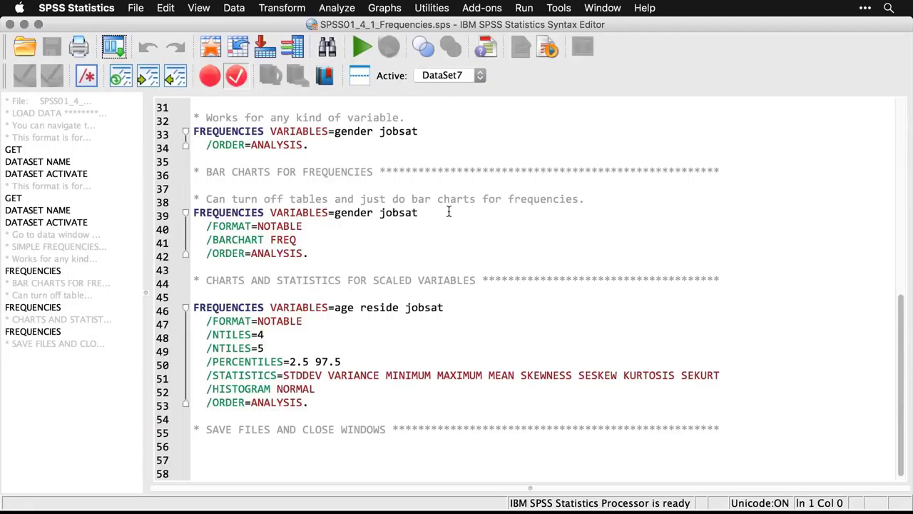
{"action": "left_click", "coordinate": [343, 8]}
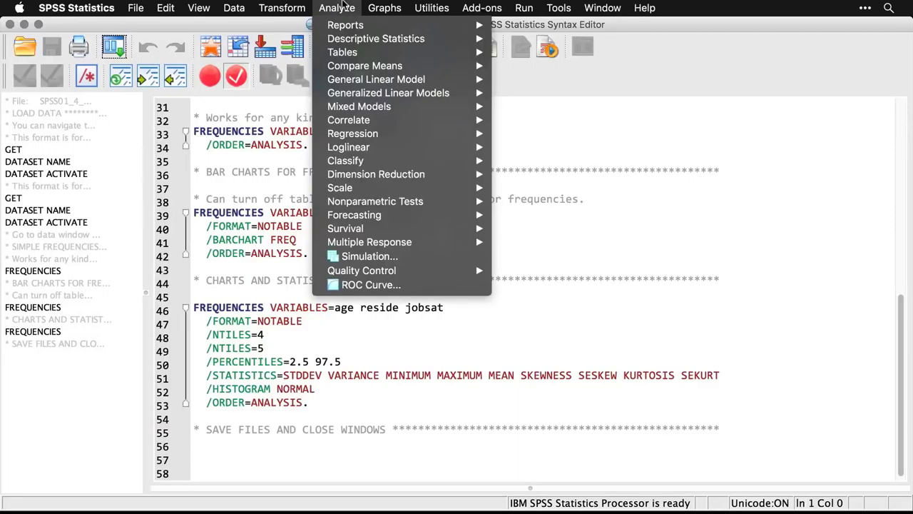
{"action": "mouse_move", "coordinate": [349, 29]}
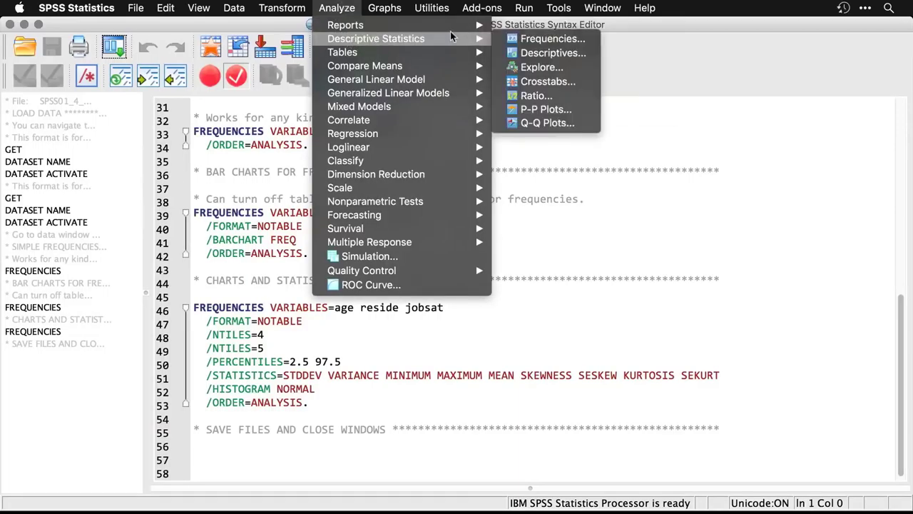
{"action": "left_click", "coordinate": [550, 41]}
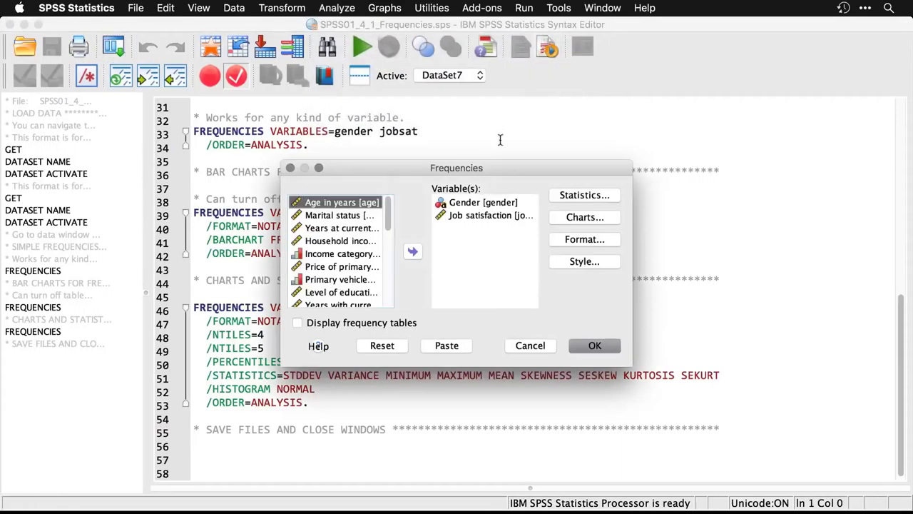
{"action": "mouse_move", "coordinate": [481, 171]}
{"action": "left_mouse_down"}
{"action": "mouse_move", "coordinate": [740, 183]}
{"action": "mouse_move", "coordinate": [488, 173]}
{"action": "left_mouse_up"}
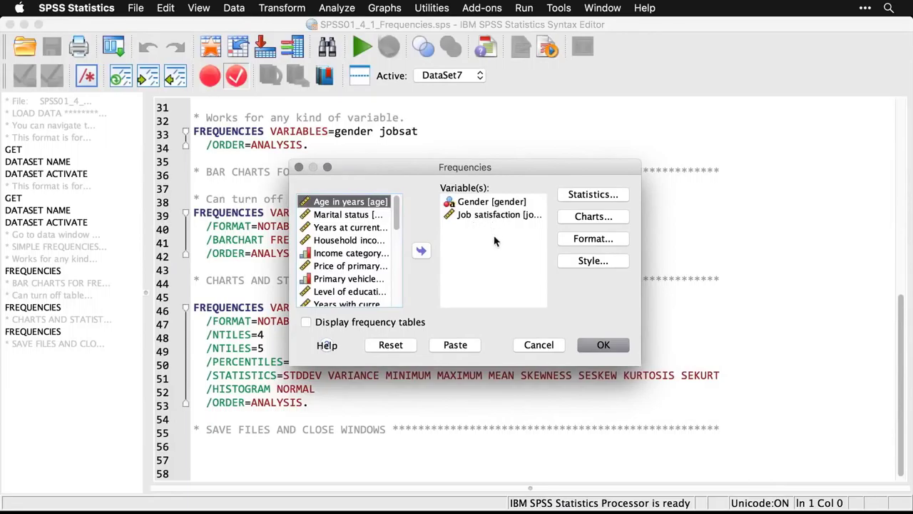
{"action": "left_click", "coordinate": [398, 345]}
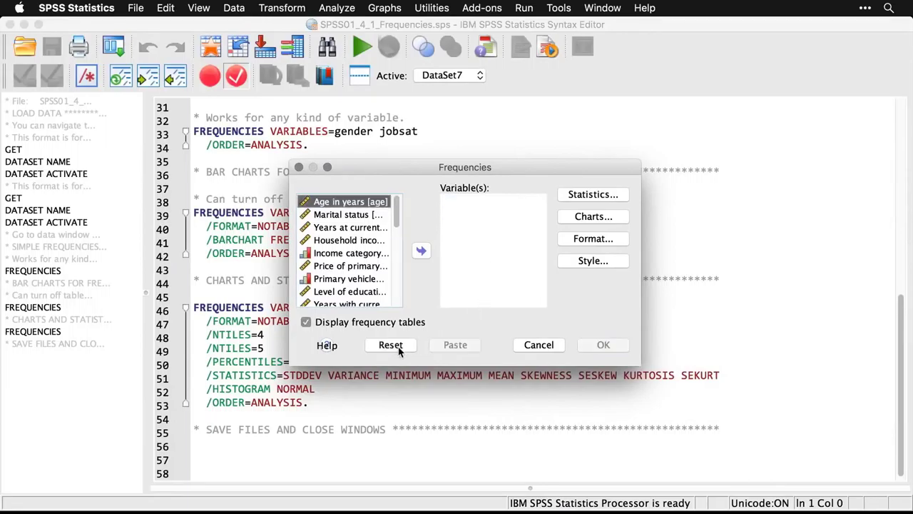
Add Age in years, Years at current address and Job satisfaction as the variables for the Frequencies analysis
{"action": "double_click", "coordinate": [360, 204]}
{"action": "left_click_drag", "start_coordinate": [400, 166], "coordinate": [423, 166]}
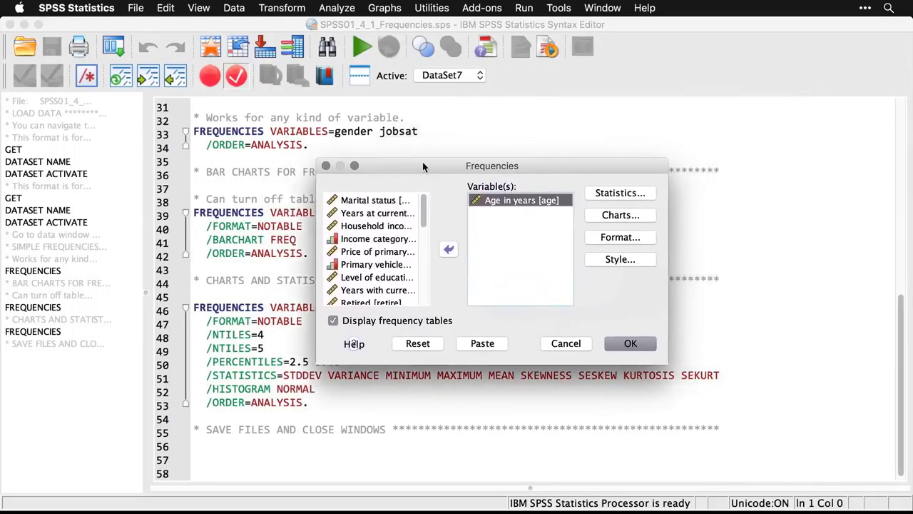
{"action": "left_click", "coordinate": [388, 214]}
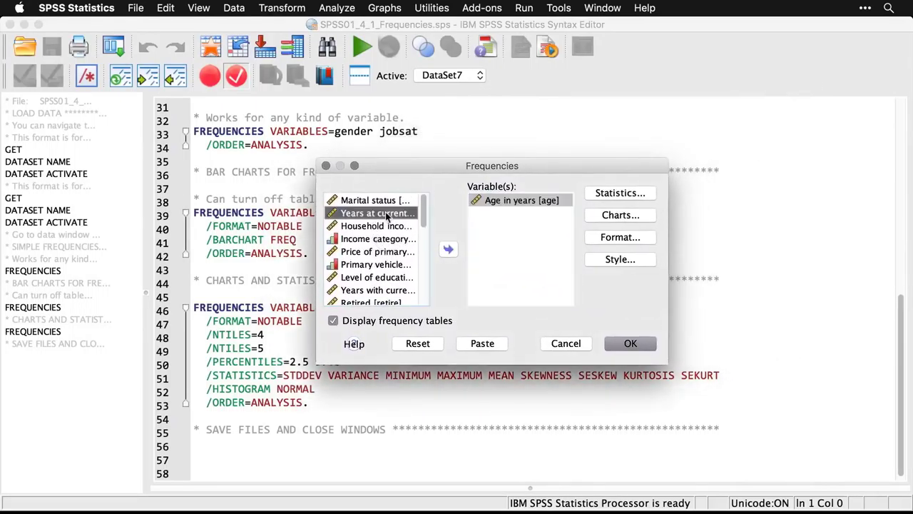
{"action": "left_click", "coordinate": [448, 249]}
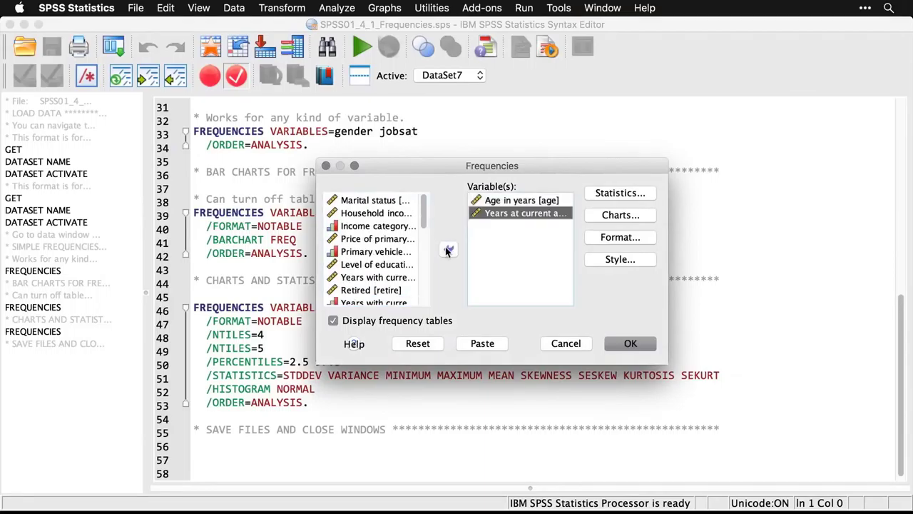
{"action": "scroll", "coordinate": [423, 229], "scroll_direction": "down", "scroll_amount": 4}
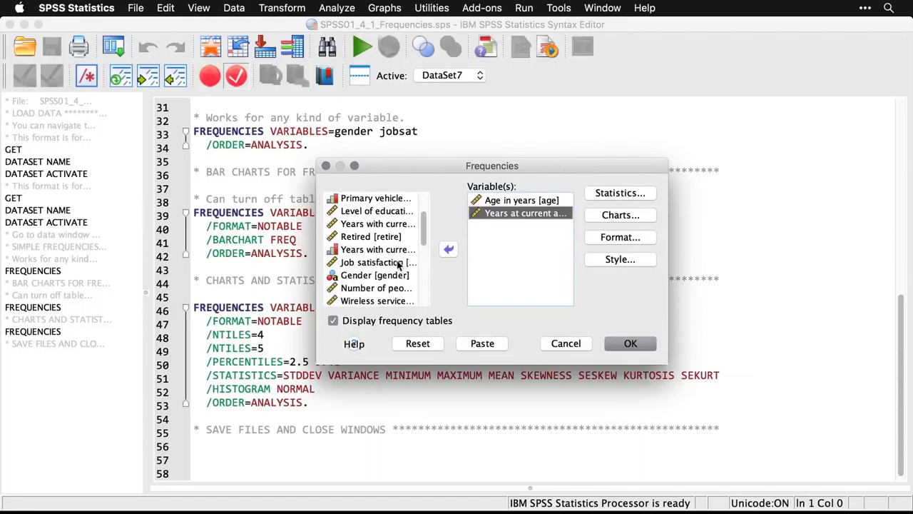
{"action": "left_click", "coordinate": [398, 263]}
{"action": "left_click", "coordinate": [449, 250]}
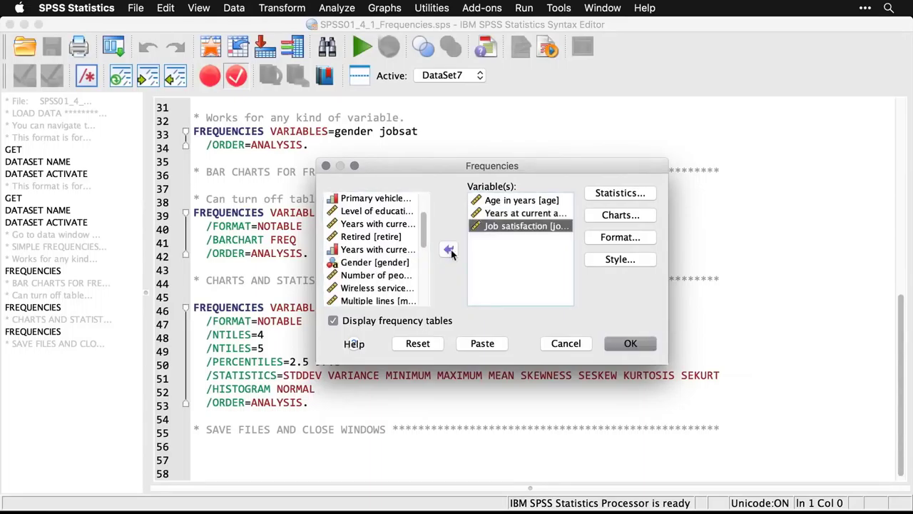
In the Frequencies statistics, request the mean, quartiles, minimum and maximum
{"action": "left_click", "coordinate": [620, 194]}
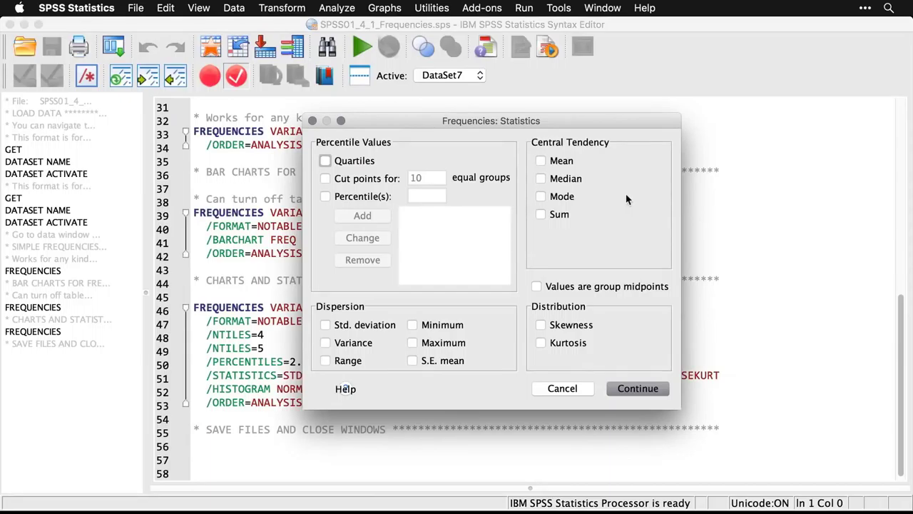
{"action": "left_click", "coordinate": [542, 161]}
{"action": "left_click", "coordinate": [326, 162]}
{"action": "left_click", "coordinate": [413, 325]}
{"action": "left_click", "coordinate": [413, 343]}
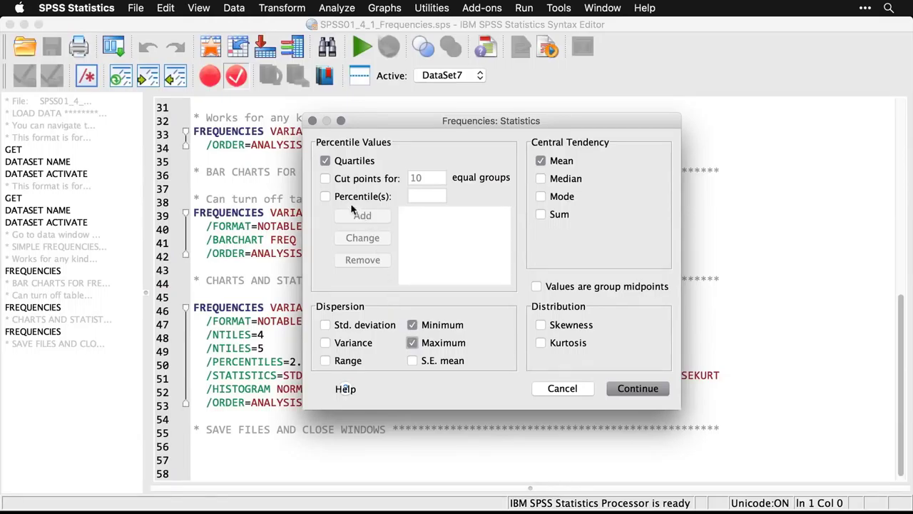
Turn on percentile cut points and set them for 5 equal groups
{"action": "left_click", "coordinate": [325, 180]}
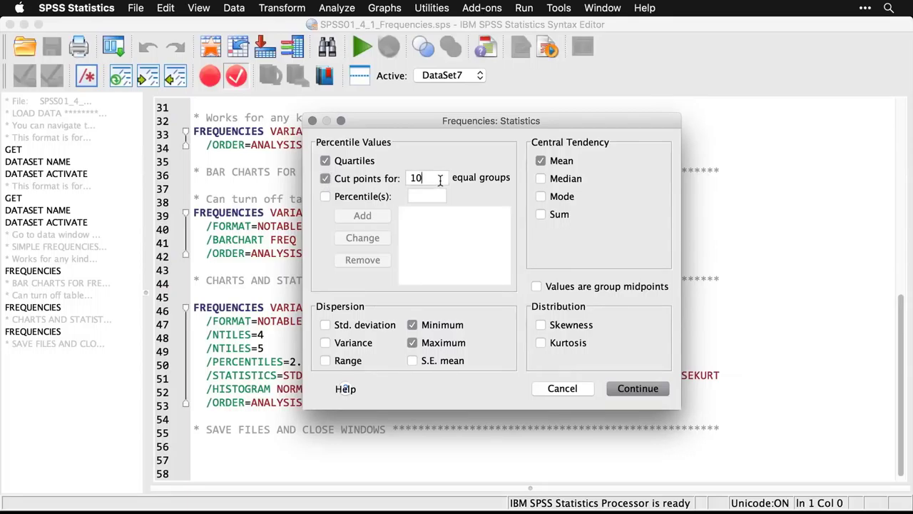
{"action": "key", "text": "BackSpace"}
{"action": "key", "text": "BackSpace"}
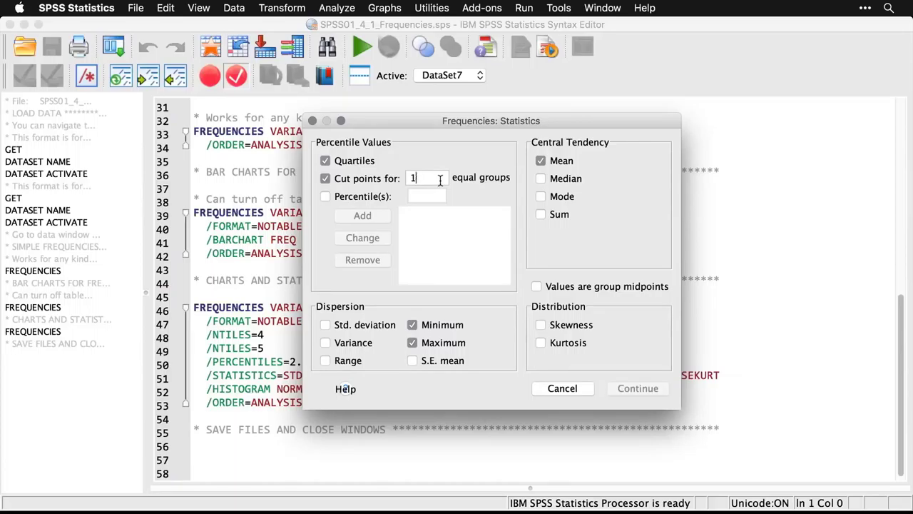
{"action": "type", "text": "5"}
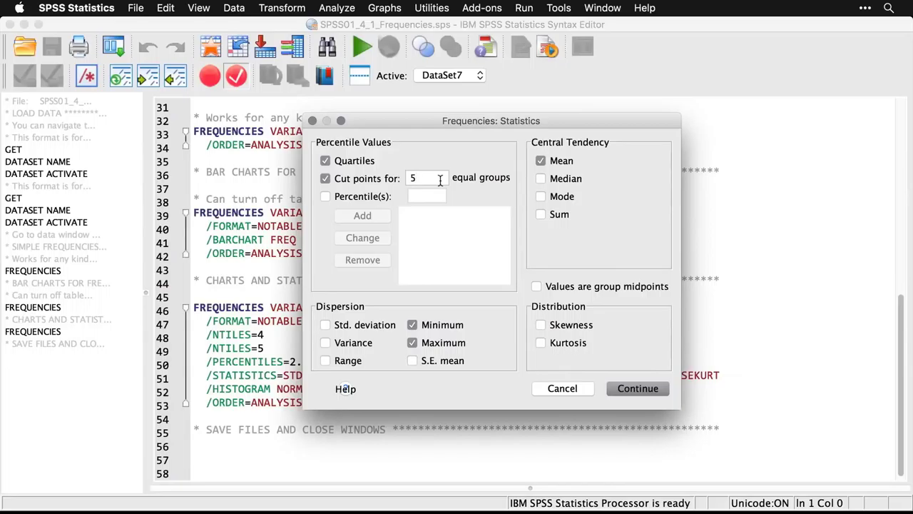
Turn on custom percentiles and add 2.5 and 97.5 to the list
{"action": "left_click", "coordinate": [325, 197]}
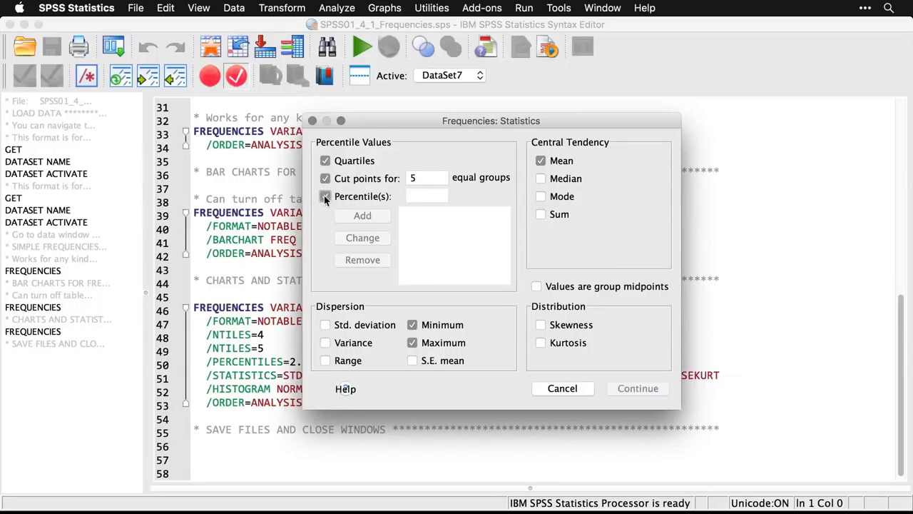
{"action": "left_click", "coordinate": [423, 193]}
{"action": "type", "text": "2.5"}
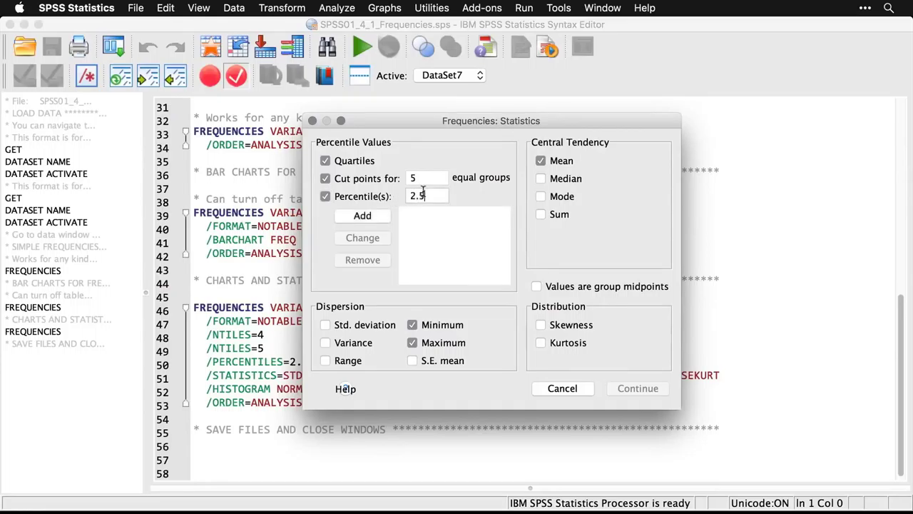
{"action": "left_click", "coordinate": [381, 214]}
{"action": "left_click", "coordinate": [434, 198]}
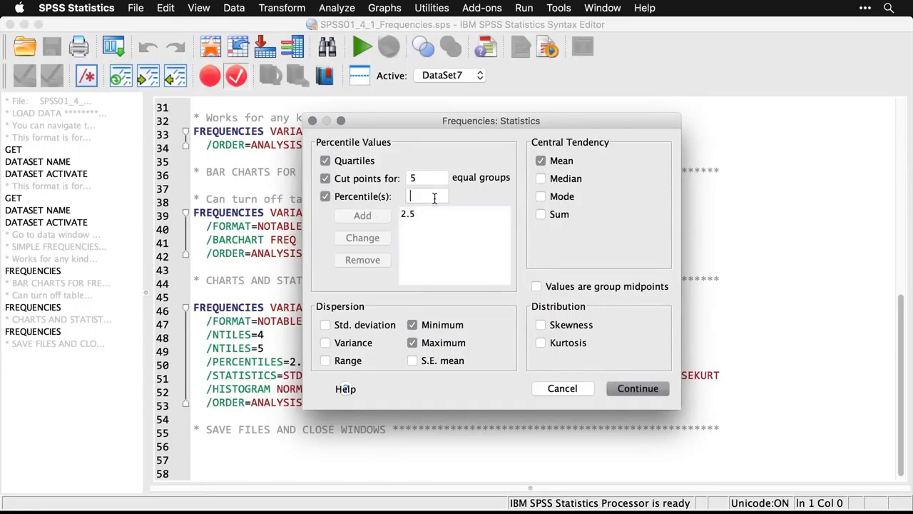
{"action": "type", "text": "97.5"}
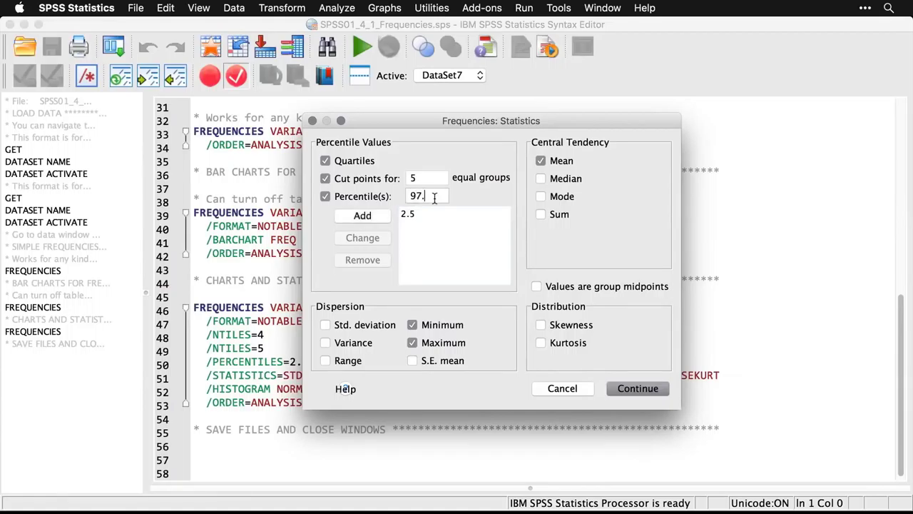
{"action": "left_click", "coordinate": [373, 216]}
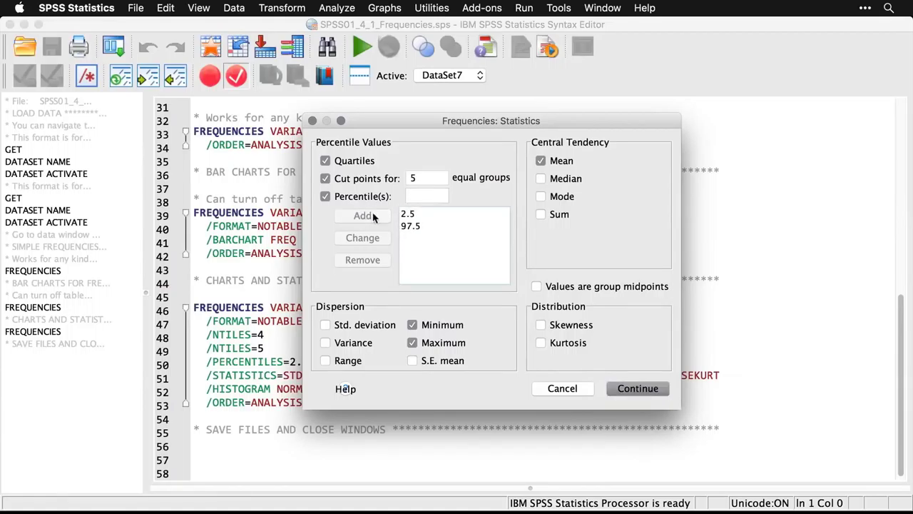
Request standard deviation, variance, skewness and kurtosis, and accept the statistics settings
{"action": "left_click", "coordinate": [326, 326]}
{"action": "left_click", "coordinate": [325, 343]}
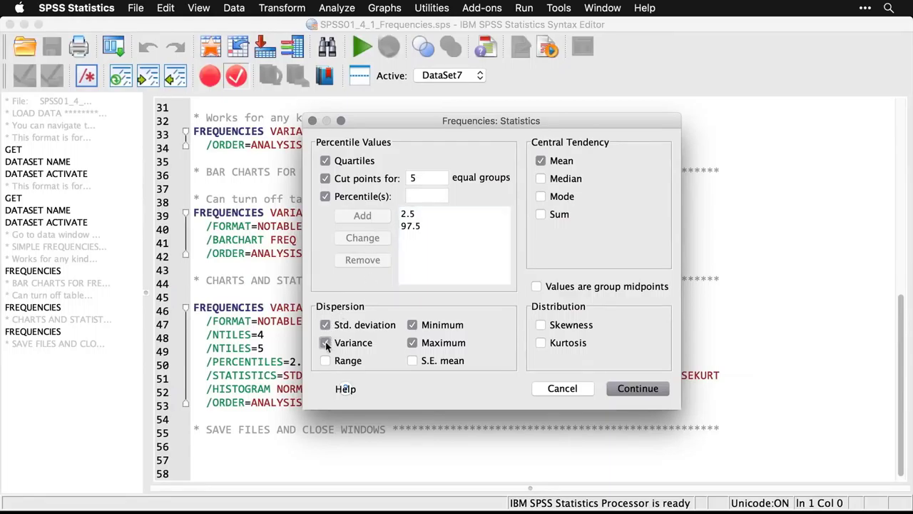
{"action": "left_click_drag", "start_coordinate": [434, 126], "coordinate": [466, 80]}
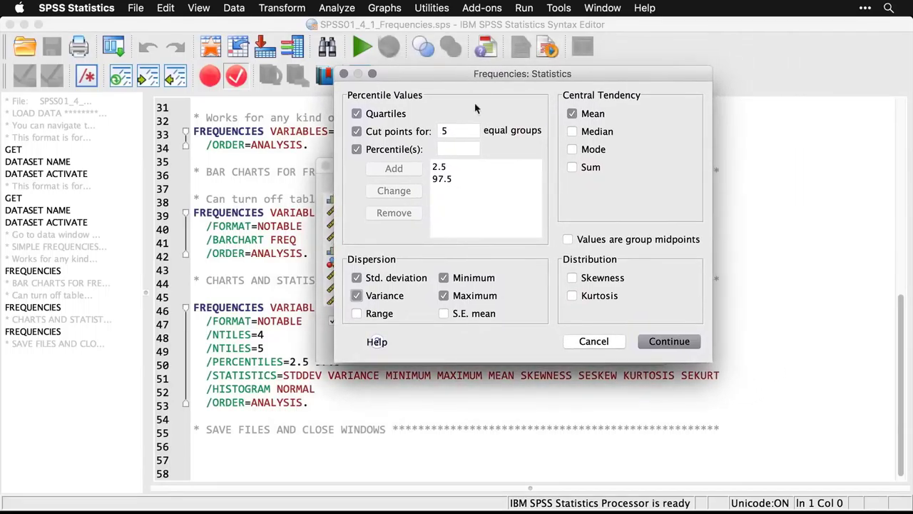
{"action": "left_click", "coordinate": [572, 278]}
{"action": "left_click", "coordinate": [572, 296]}
{"action": "left_click", "coordinate": [669, 342]}
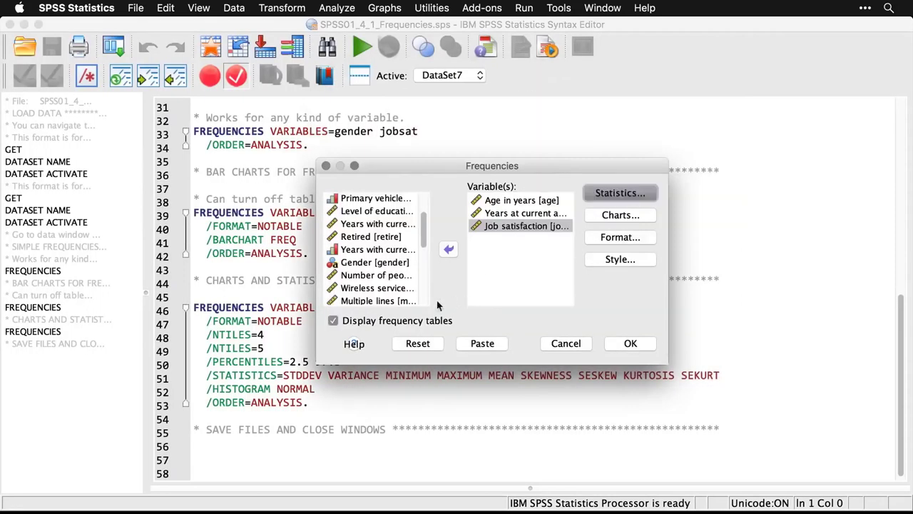
Turn off the display of frequency tables and set the charts to histograms with a normal curve
{"action": "left_click", "coordinate": [333, 322]}
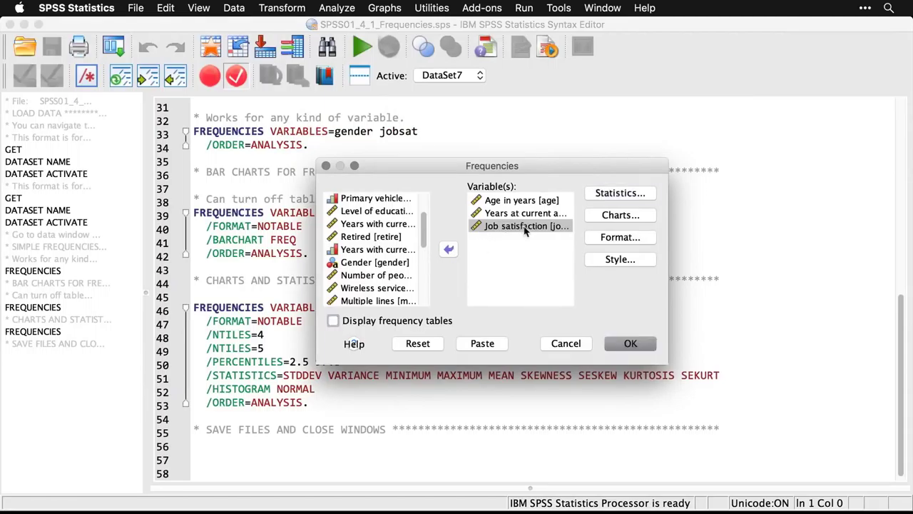
{"action": "left_click", "coordinate": [635, 217]}
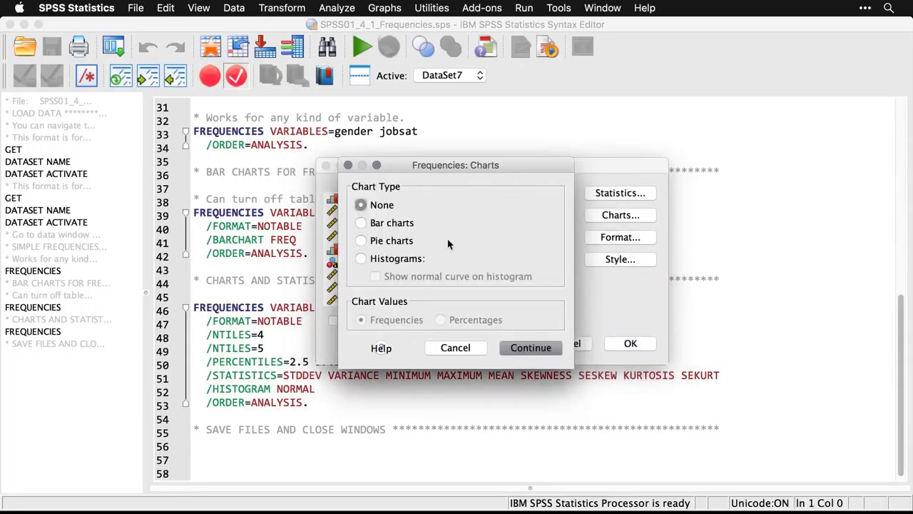
{"action": "left_click", "coordinate": [361, 260]}
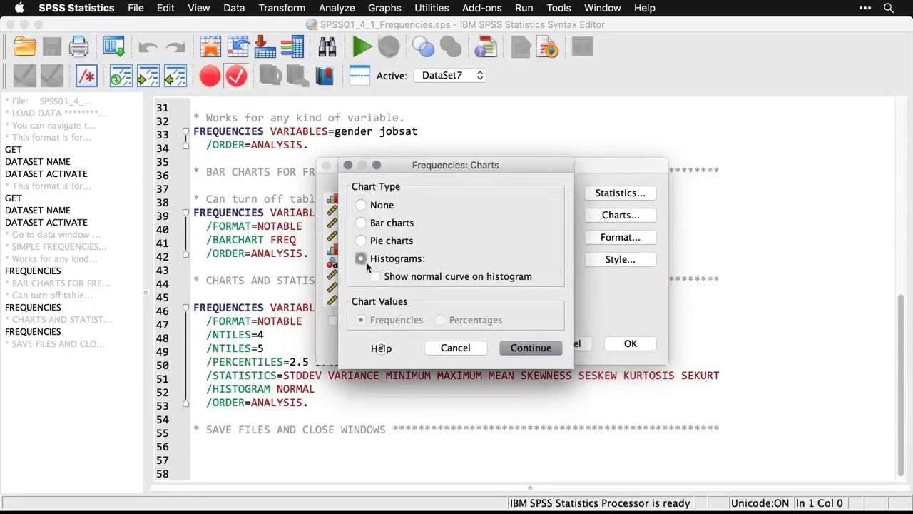
{"action": "left_click", "coordinate": [377, 277]}
{"action": "left_click", "coordinate": [528, 348]}
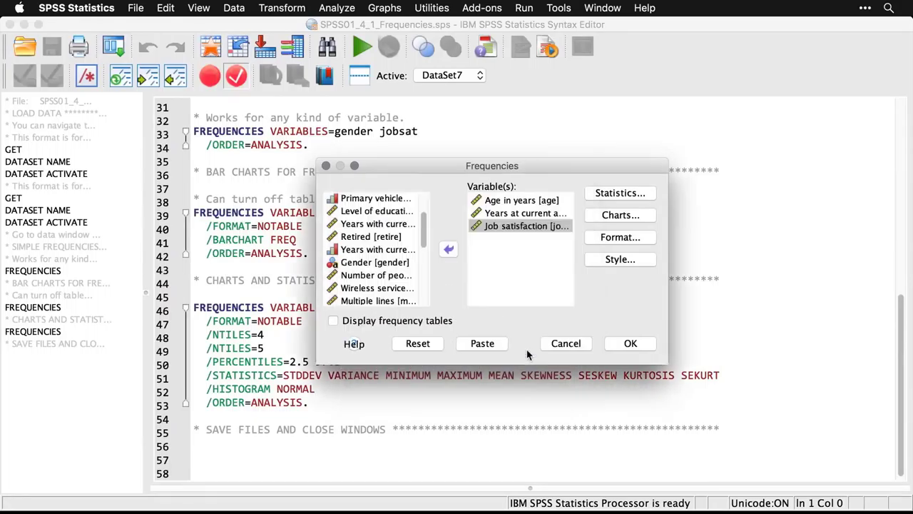
Run the Frequencies analysis of the three scaled variables and examine the resulting Statistics table
{"action": "left_click", "coordinate": [629, 347]}
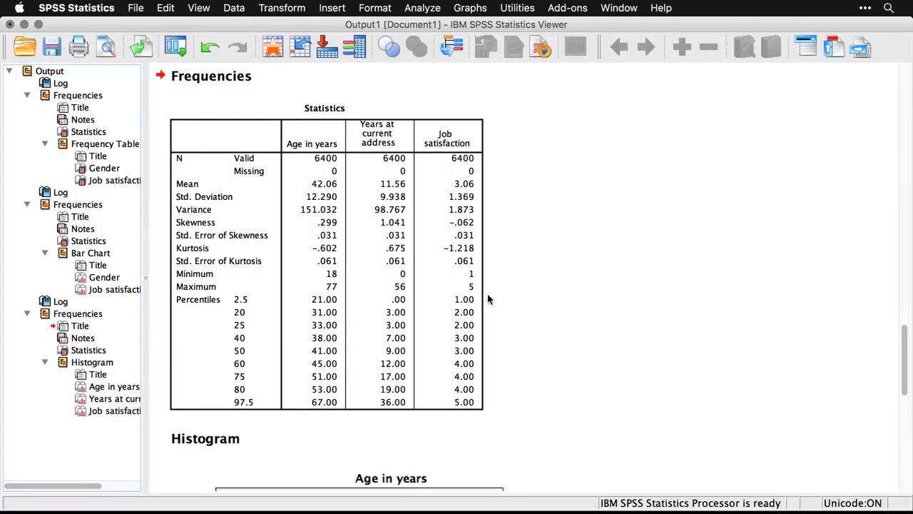
{"action": "left_click", "coordinate": [397, 328]}
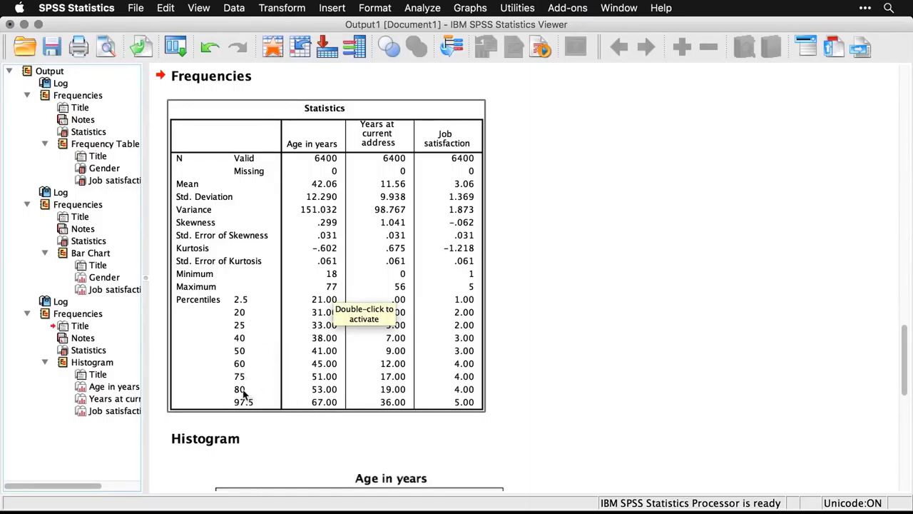
{"action": "left_click", "coordinate": [257, 423]}
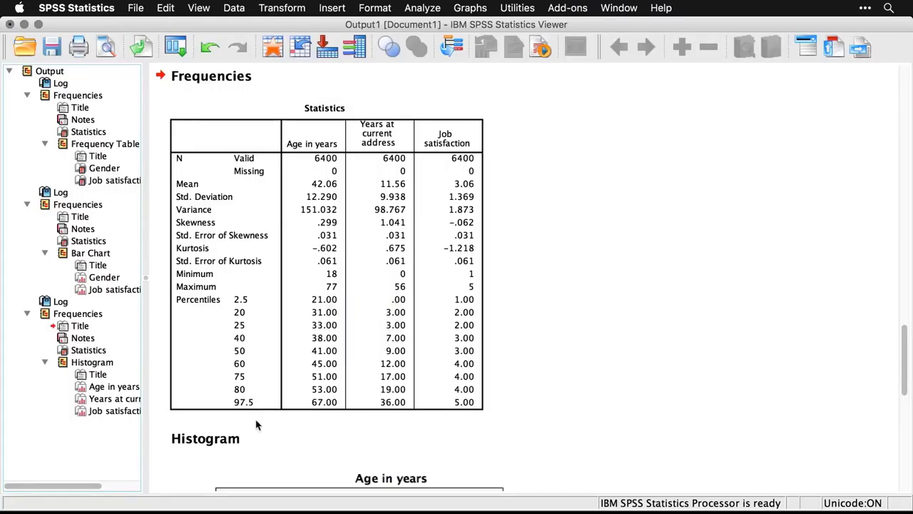
Examine the percentiles in the Statistics table and the histograms for age, years at current address and job satisfaction
{"action": "left_click", "coordinate": [253, 340]}
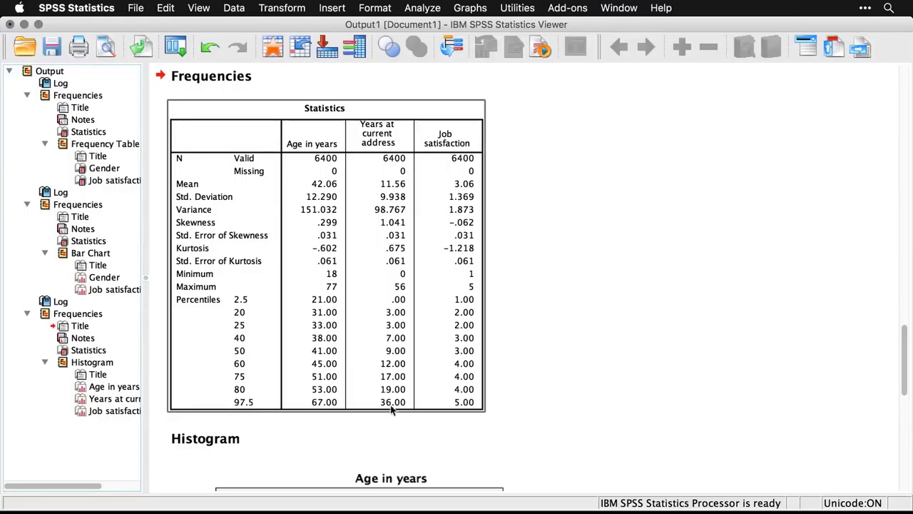
{"action": "left_click", "coordinate": [636, 428]}
{"action": "scroll", "coordinate": [635, 428], "scroll_direction": "down", "scroll_amount": 1}
{"action": "scroll", "coordinate": [636, 428], "scroll_direction": "down", "scroll_amount": 8}
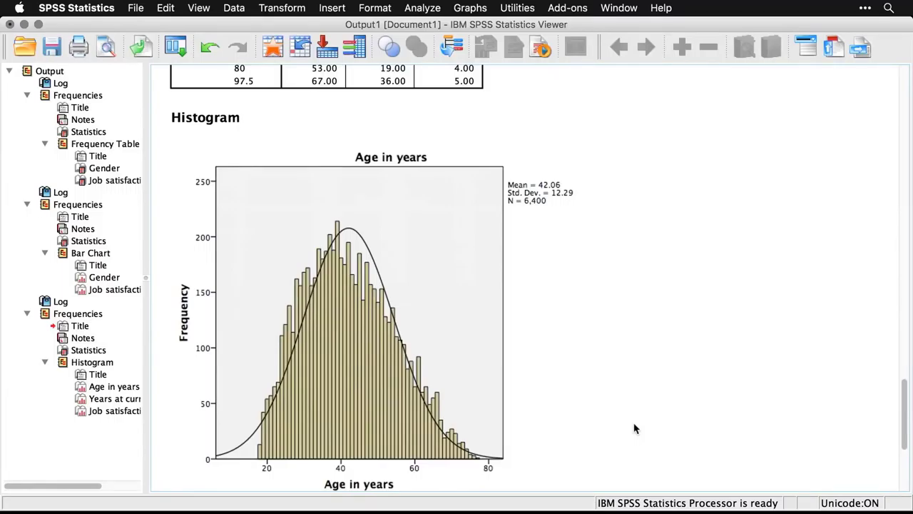
{"action": "scroll", "coordinate": [636, 428], "scroll_direction": "down", "scroll_amount": 10}
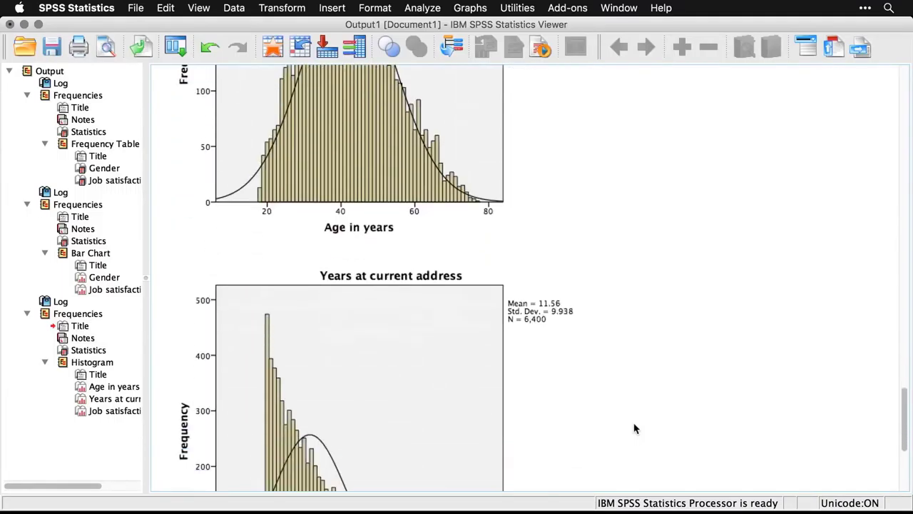
{"action": "scroll", "coordinate": [636, 428], "scroll_direction": "down", "scroll_amount": 1}
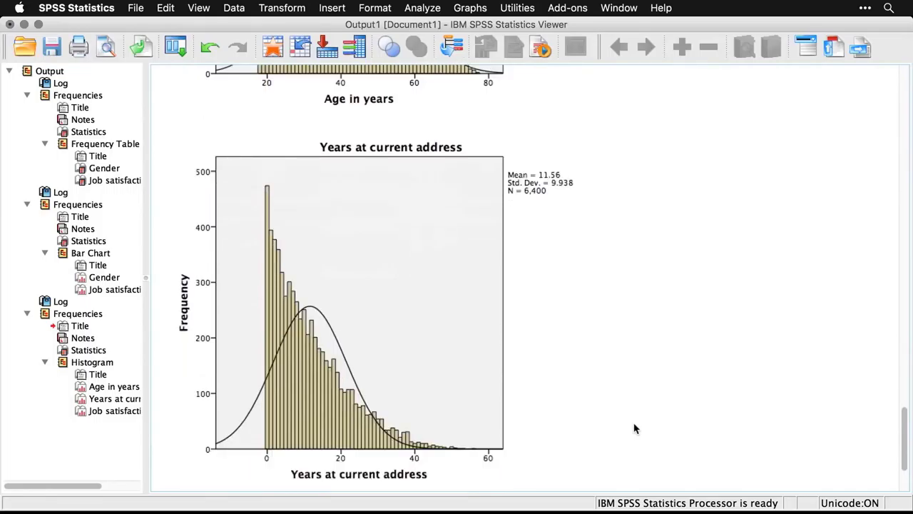
{"action": "scroll", "coordinate": [636, 429], "scroll_direction": "down", "scroll_amount": 9}
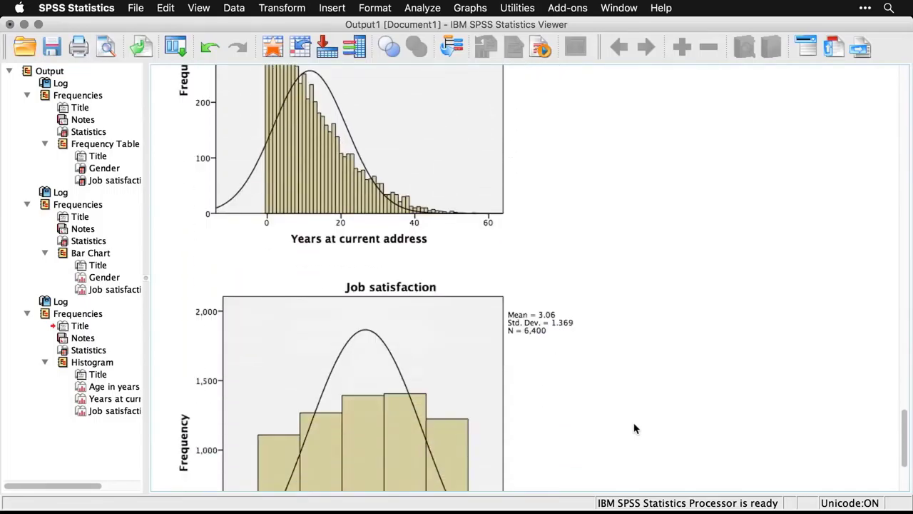
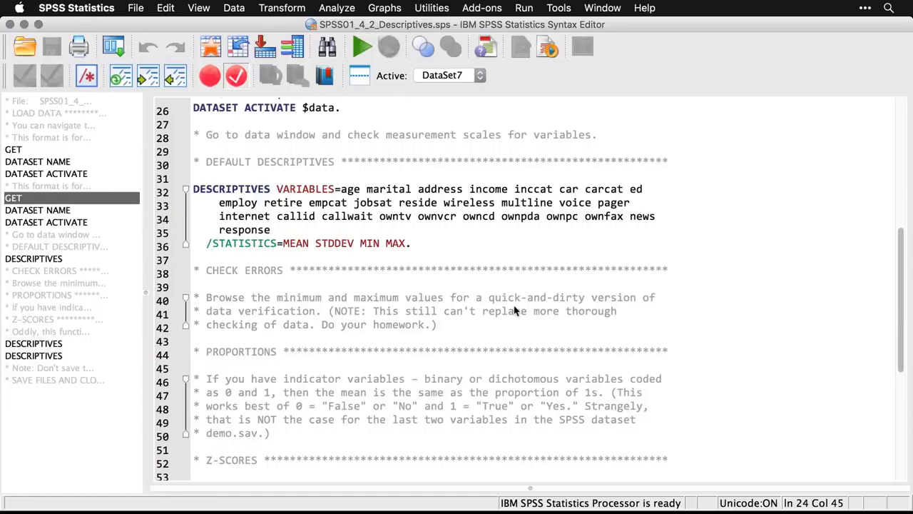
Run a Descriptives analysis on all available variables with the default options
{"action": "left_click", "coordinate": [341, 6]}
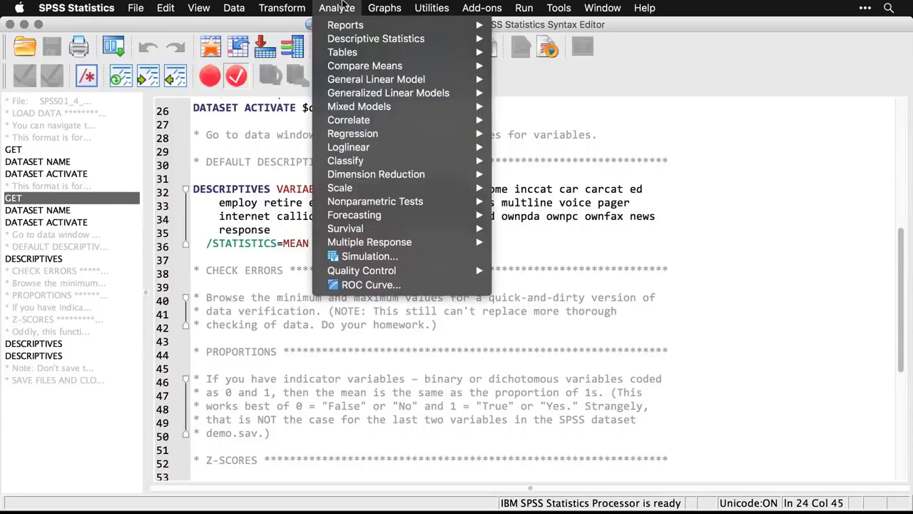
{"action": "mouse_move", "coordinate": [350, 37]}
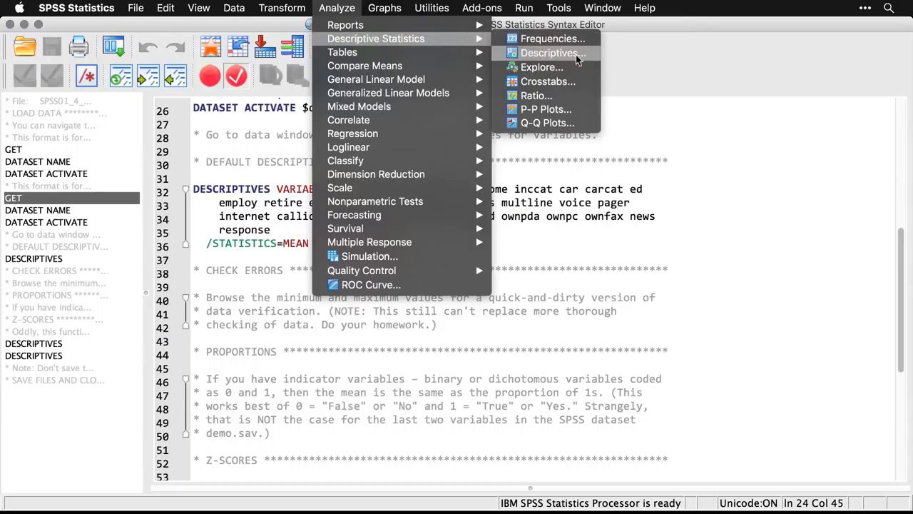
{"action": "left_click", "coordinate": [553, 53]}
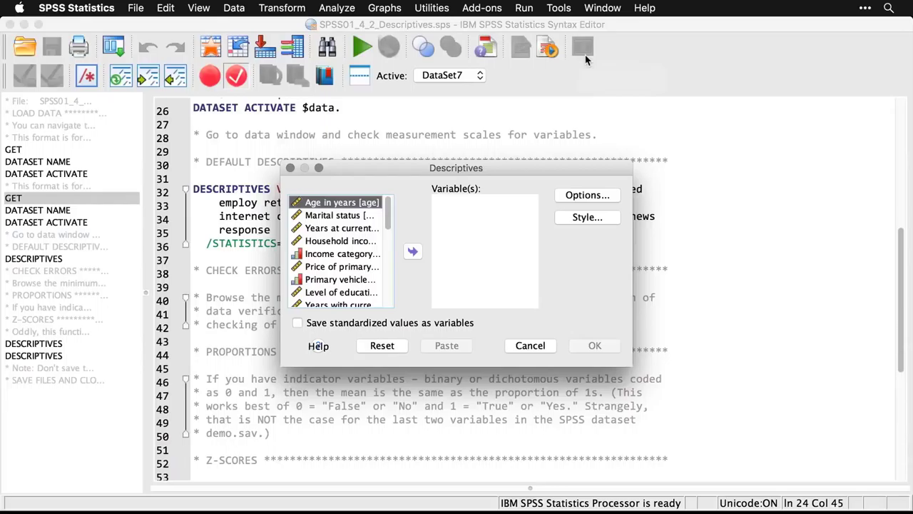
{"action": "scroll", "coordinate": [390, 299], "scroll_direction": "down", "scroll_amount": 4}
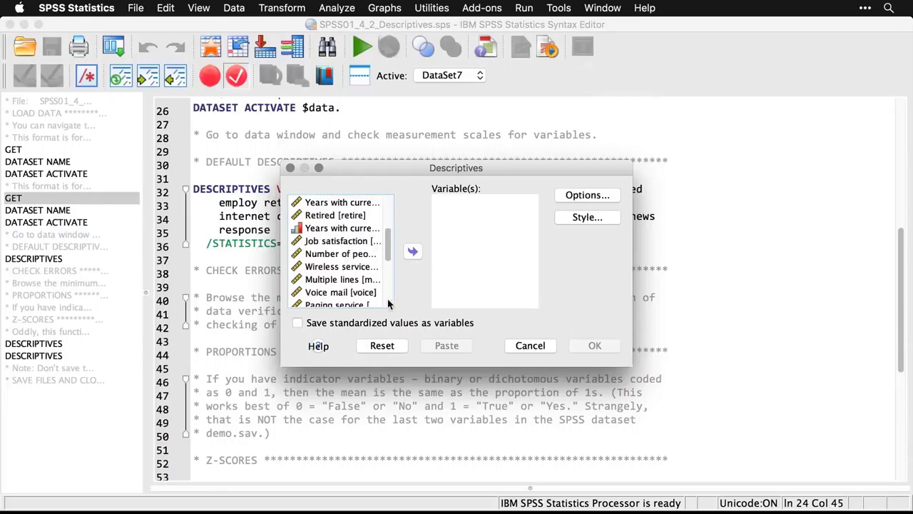
{"action": "scroll", "coordinate": [390, 304], "scroll_direction": "down", "scroll_amount": 4}
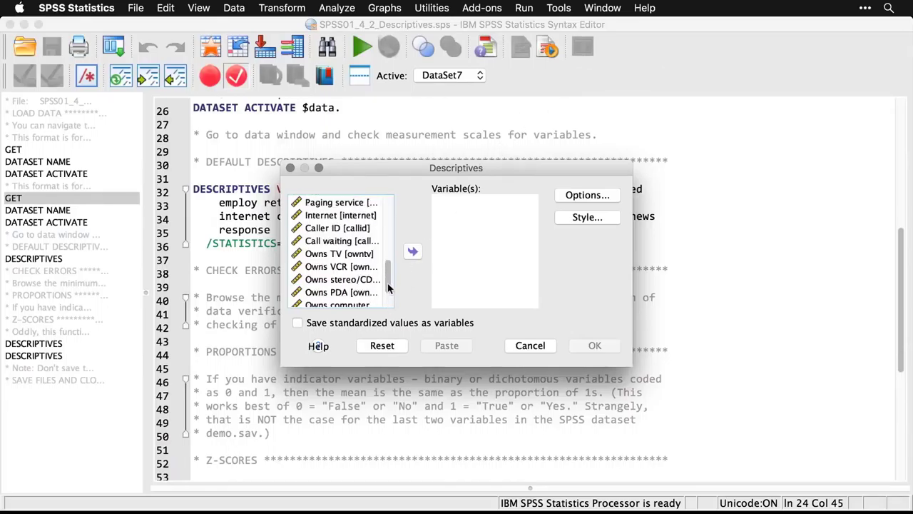
{"action": "scroll", "coordinate": [389, 302], "scroll_direction": "down", "scroll_amount": 2}
{"action": "left_click", "coordinate": [343, 287]}
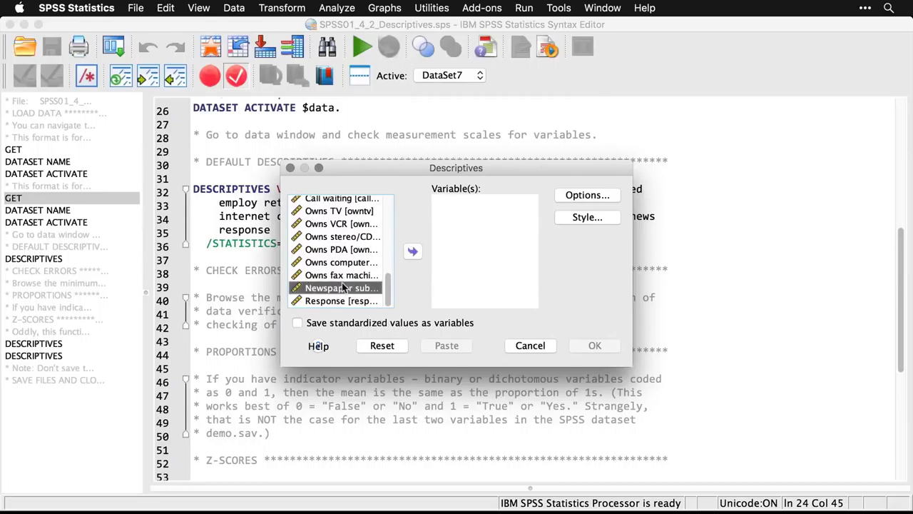
{"action": "key", "text": "super+a"}
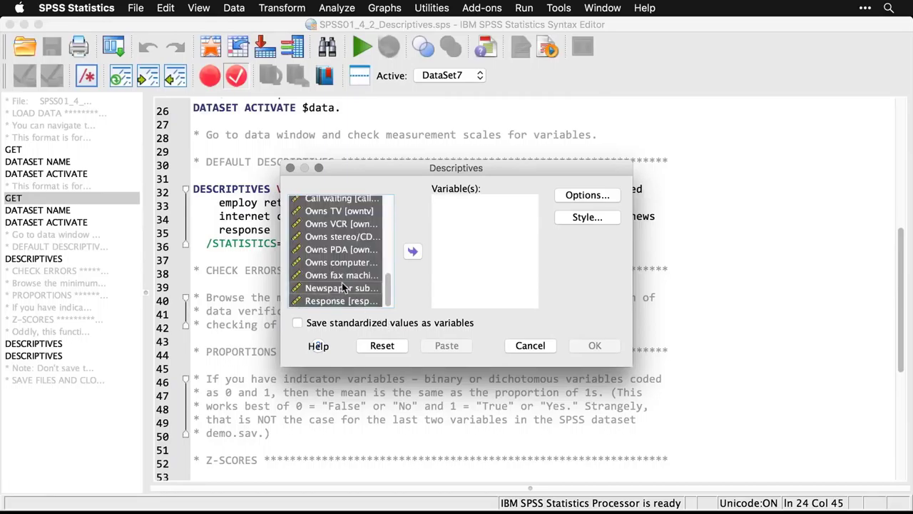
{"action": "left_click", "coordinate": [413, 251]}
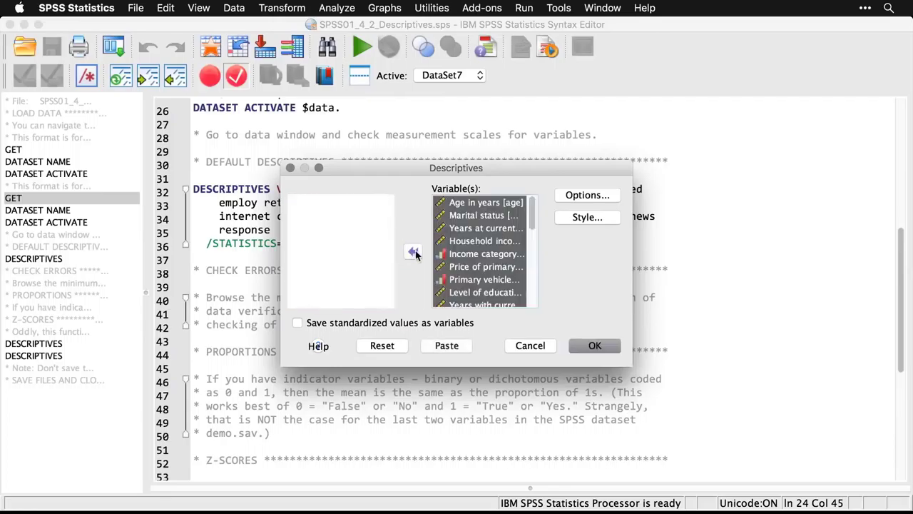
{"action": "left_click", "coordinate": [600, 350]}
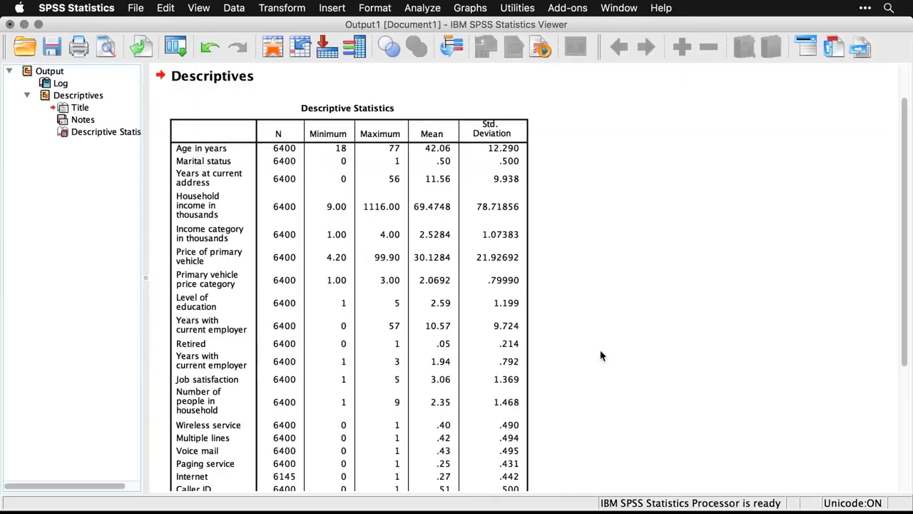
Examine the Descriptive Statistics table, checking the N, minimum and maximum of each variable for errors
{"action": "scroll", "coordinate": [600, 355], "scroll_direction": "down", "scroll_amount": 3}
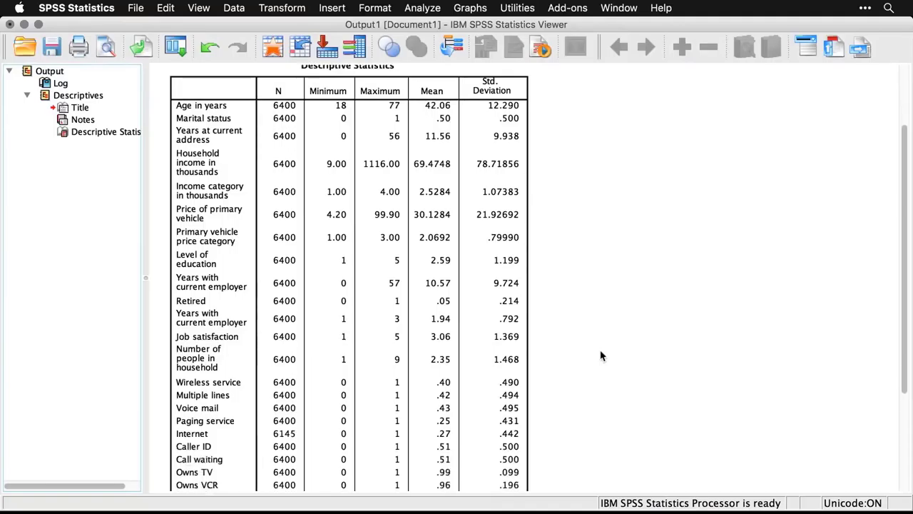
{"action": "scroll", "coordinate": [600, 355], "scroll_direction": "down", "scroll_amount": 2}
{"action": "scroll", "coordinate": [600, 356], "scroll_direction": "up", "scroll_amount": 4}
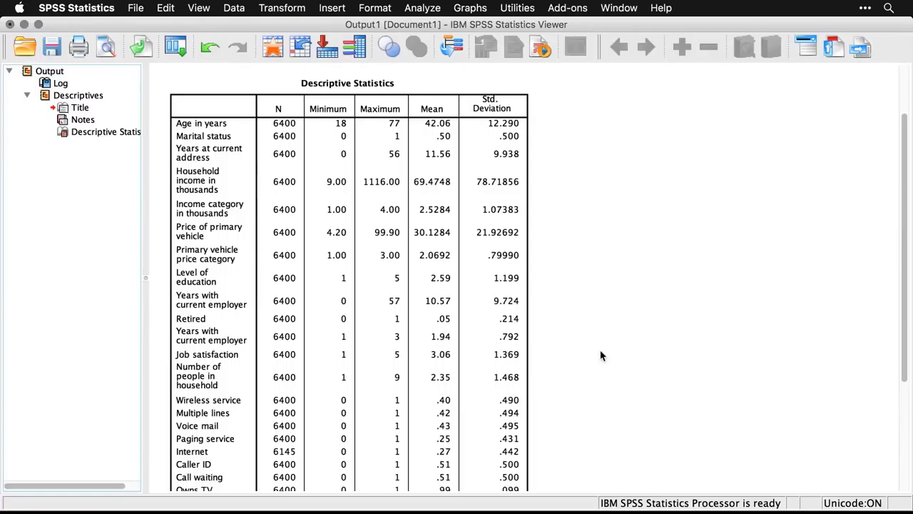
{"action": "left_click", "coordinate": [413, 458]}
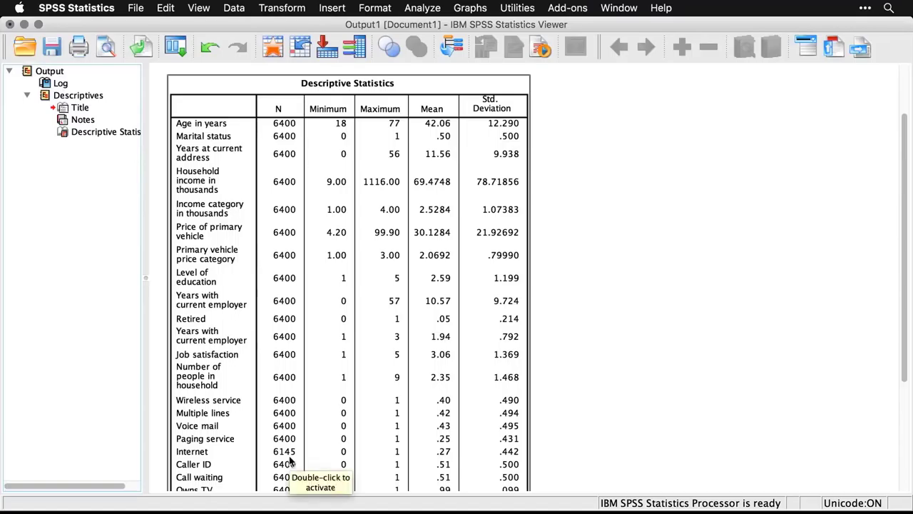
{"action": "scroll", "coordinate": [290, 462], "scroll_direction": "down", "scroll_amount": 3}
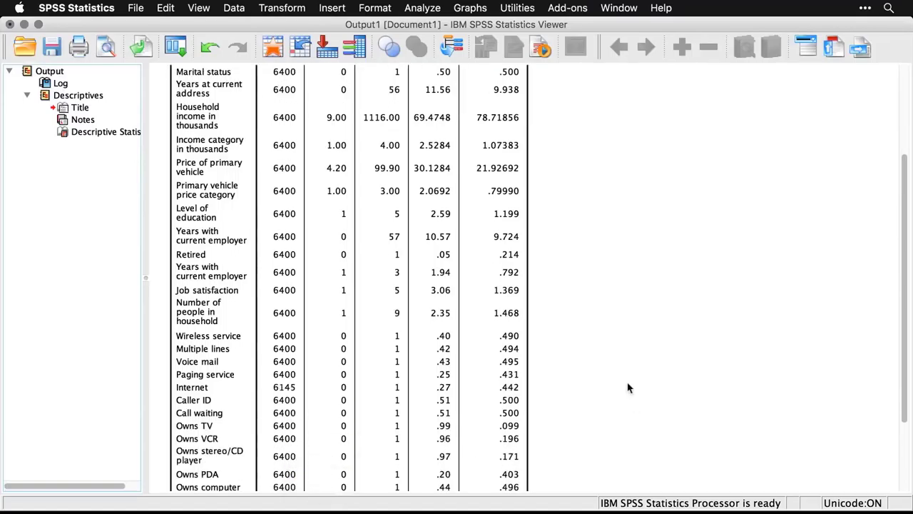
{"action": "scroll", "coordinate": [628, 387], "scroll_direction": "up", "scroll_amount": 6}
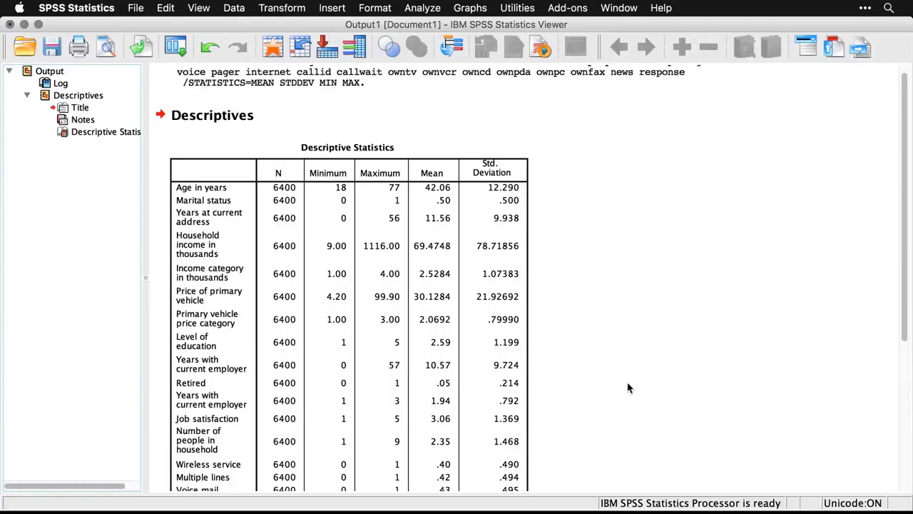
{"action": "scroll", "coordinate": [628, 388], "scroll_direction": "down", "scroll_amount": 10}
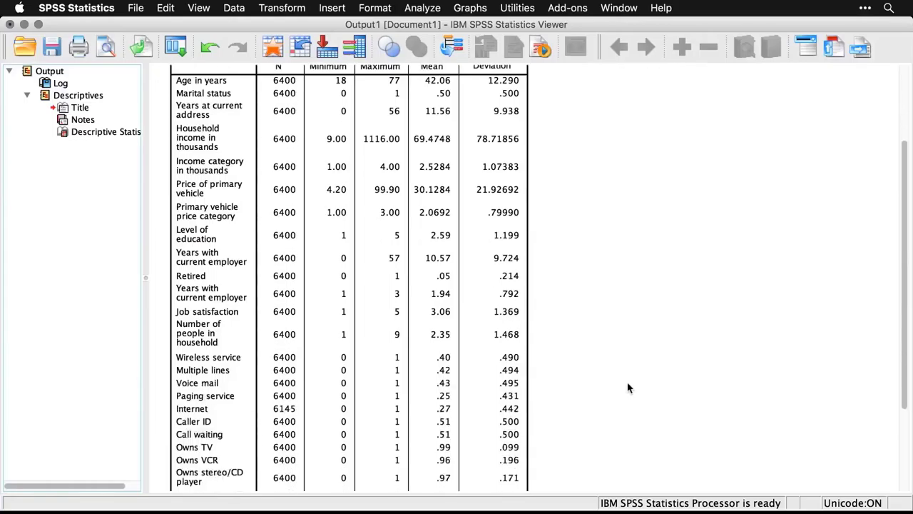
{"action": "scroll", "coordinate": [628, 388], "scroll_direction": "up", "scroll_amount": 10}
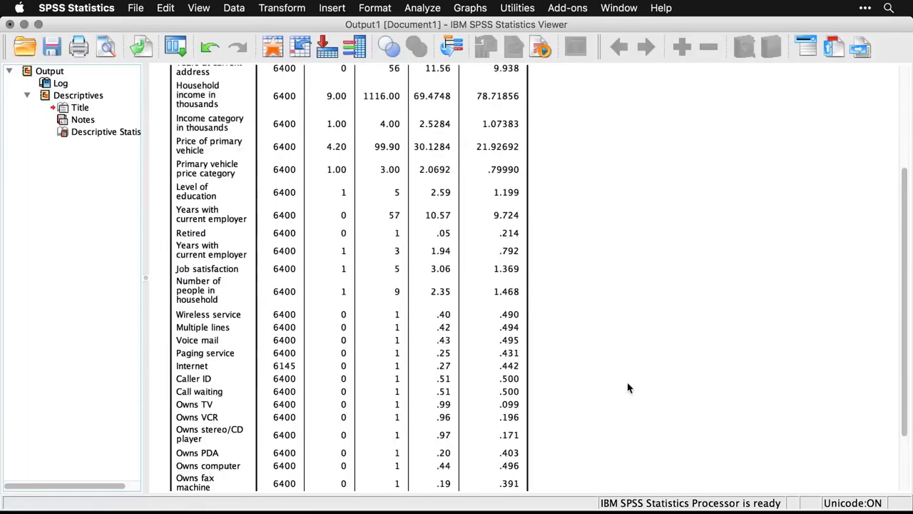
{"action": "scroll", "coordinate": [628, 387], "scroll_direction": "down", "scroll_amount": 6}
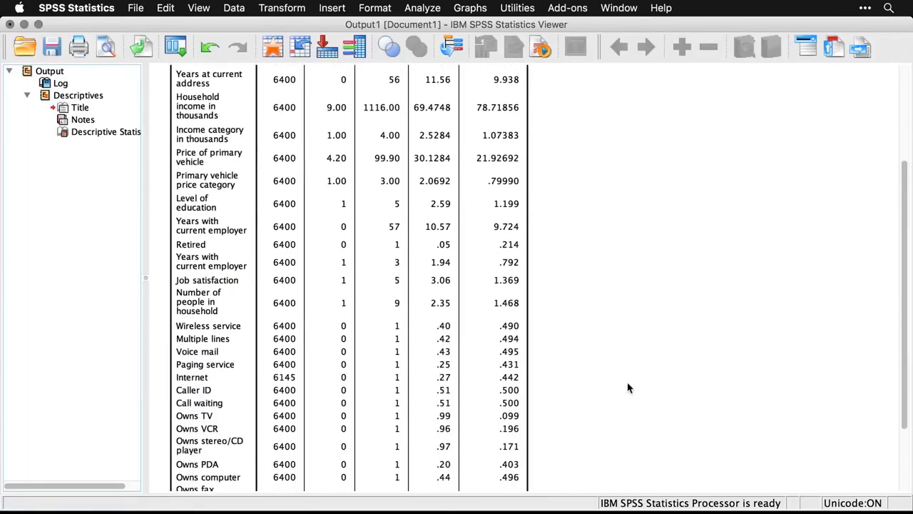
Return to the SPSS01_4_2_Descriptives.sps syntax and highlight the PROPORTIONS comment about indicator variables to read it
{"action": "key", "text": "super+grave"}
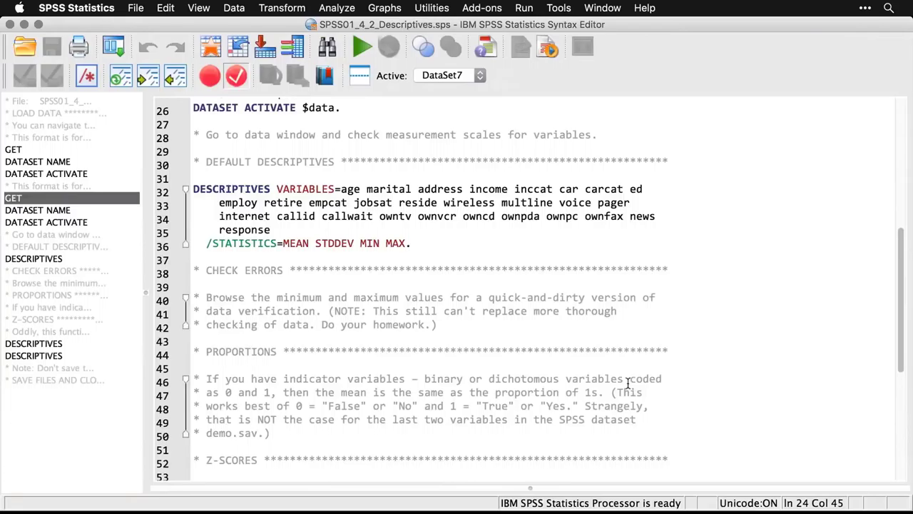
{"action": "scroll", "coordinate": [628, 383], "scroll_direction": "down", "scroll_amount": 1}
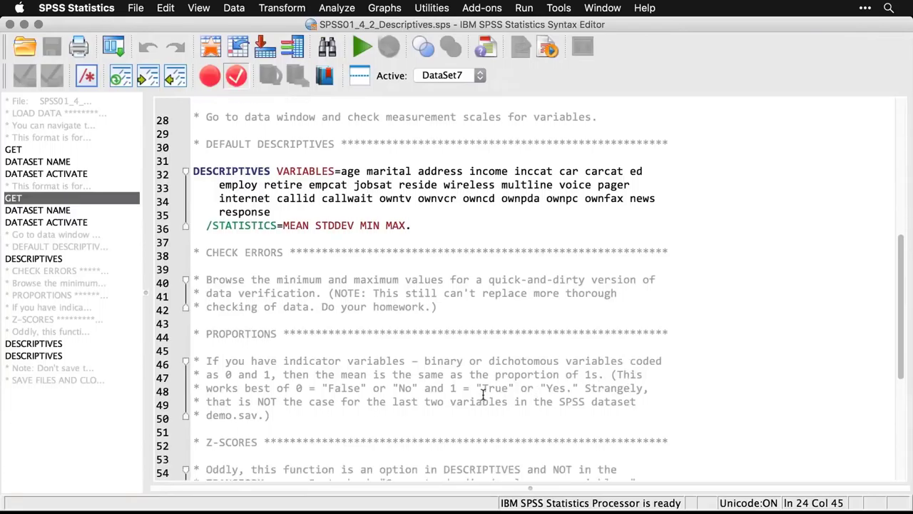
{"action": "left_click", "coordinate": [283, 421]}
{"action": "left_click_drag", "start_coordinate": [283, 421], "coordinate": [192, 361]}
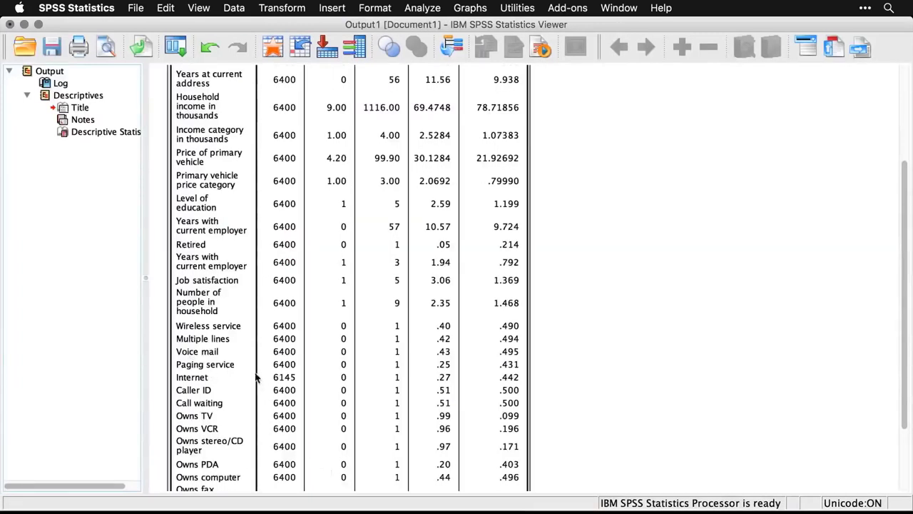
Review the means of the 0/1 indicator variables in the Descriptive Statistics table, and bring up the demo.sav data
{"action": "scroll", "coordinate": [235, 350], "scroll_direction": "down", "scroll_amount": 5}
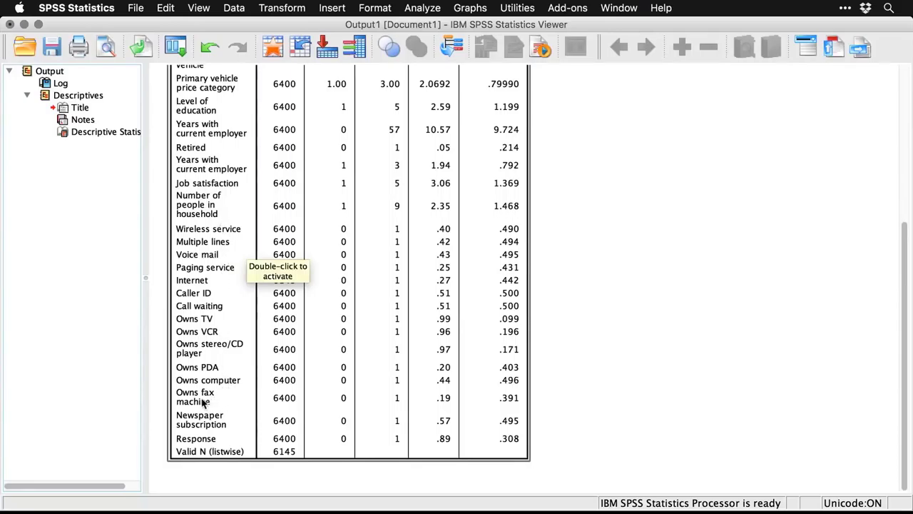
{"action": "left_click", "coordinate": [600, 401]}
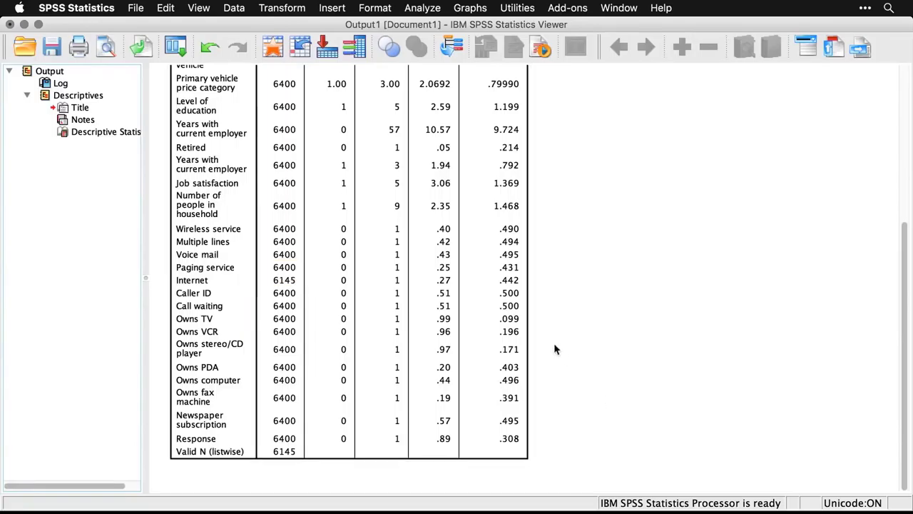
{"action": "left_click", "coordinate": [508, 332]}
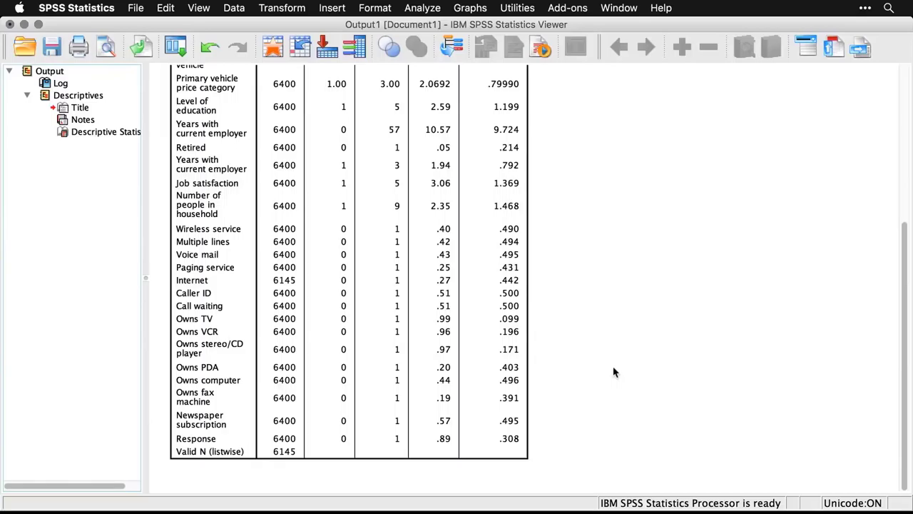
{"action": "key", "text": "super+grave"}
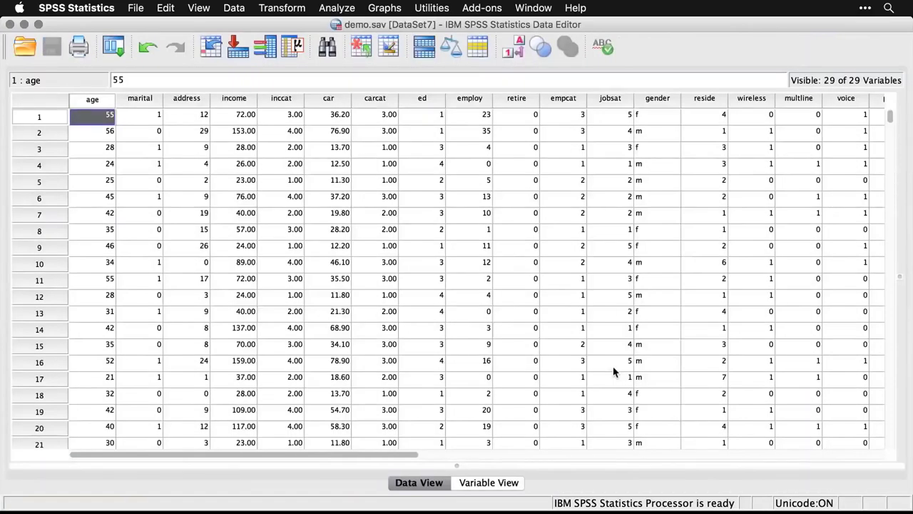
Switch to the SPSS01_4_2_Descriptives.sps syntax and read its Z-SCORES section through the end of the file
{"action": "key", "text": "super+grave"}
{"action": "scroll", "coordinate": [613, 369], "scroll_direction": "down", "scroll_amount": 3}
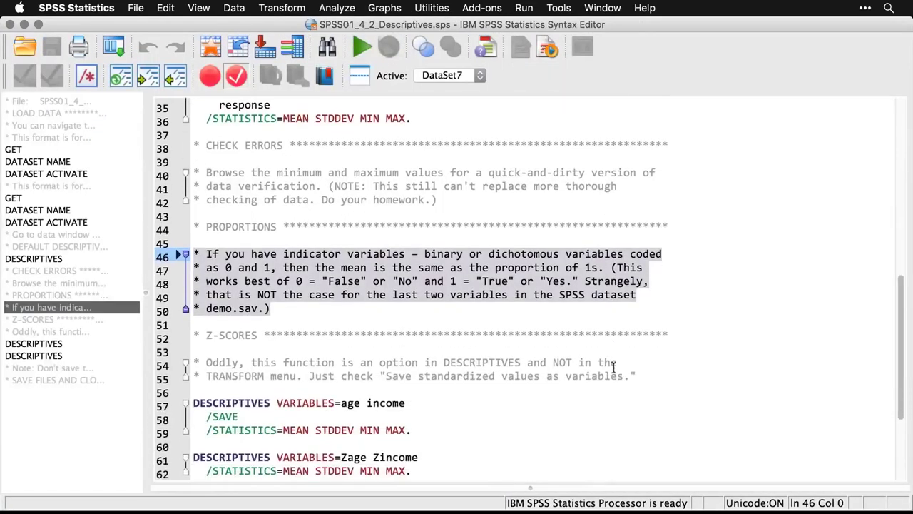
{"action": "left_click", "coordinate": [646, 372]}
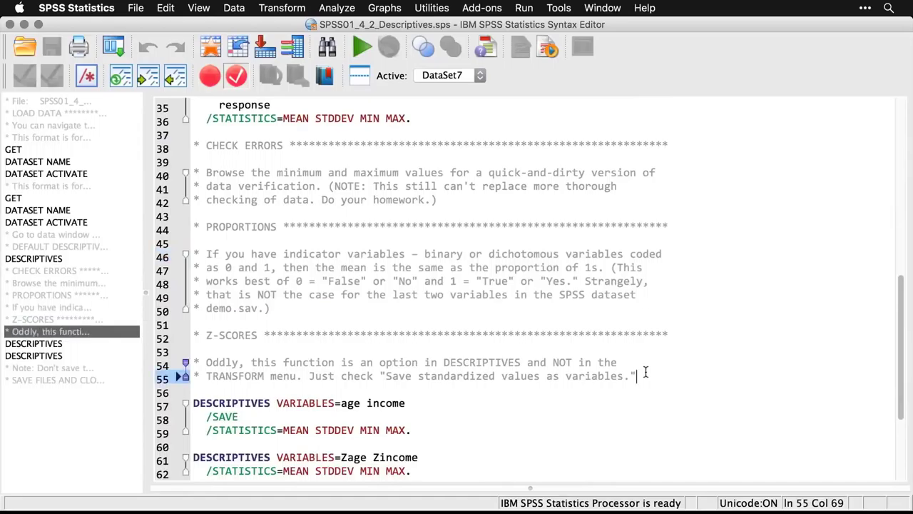
{"action": "scroll", "coordinate": [646, 371], "scroll_direction": "down", "scroll_amount": 4}
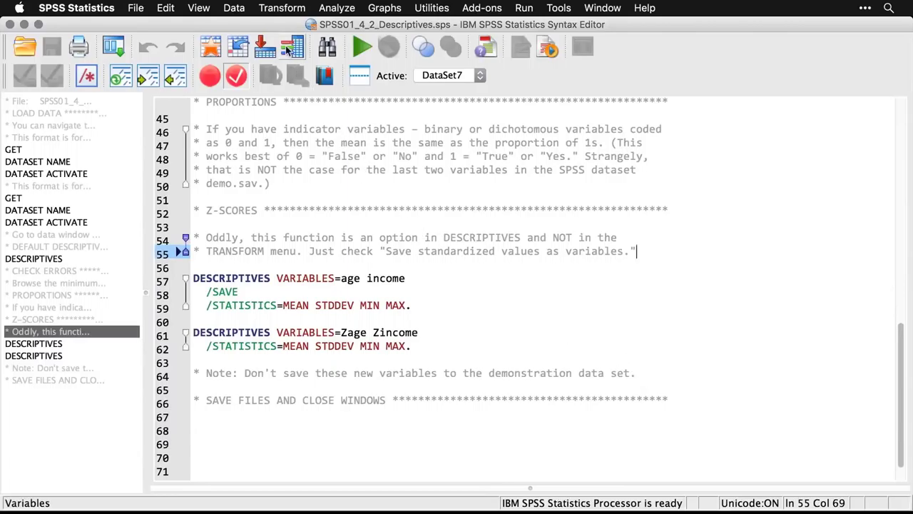
Open the Descriptives analysis and reset it to clear all previously chosen variables
{"action": "left_click", "coordinate": [295, 5]}
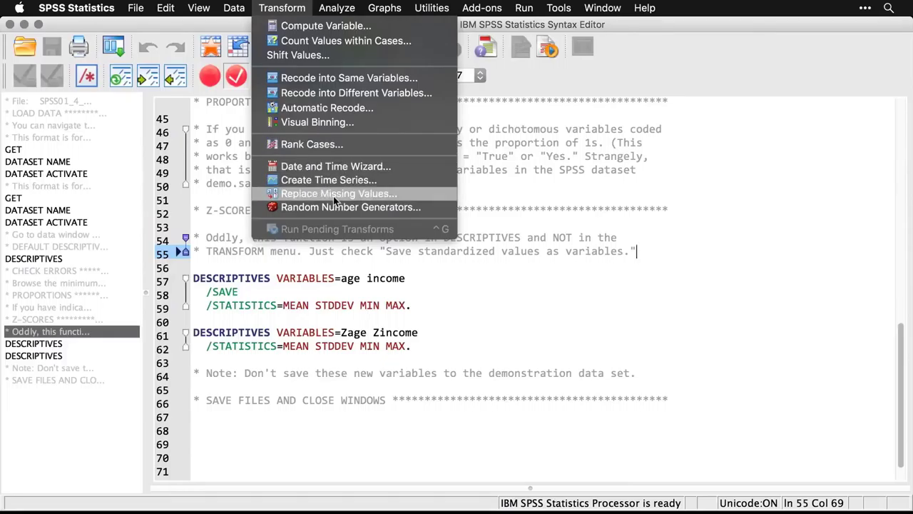
{"action": "mouse_move", "coordinate": [350, 8]}
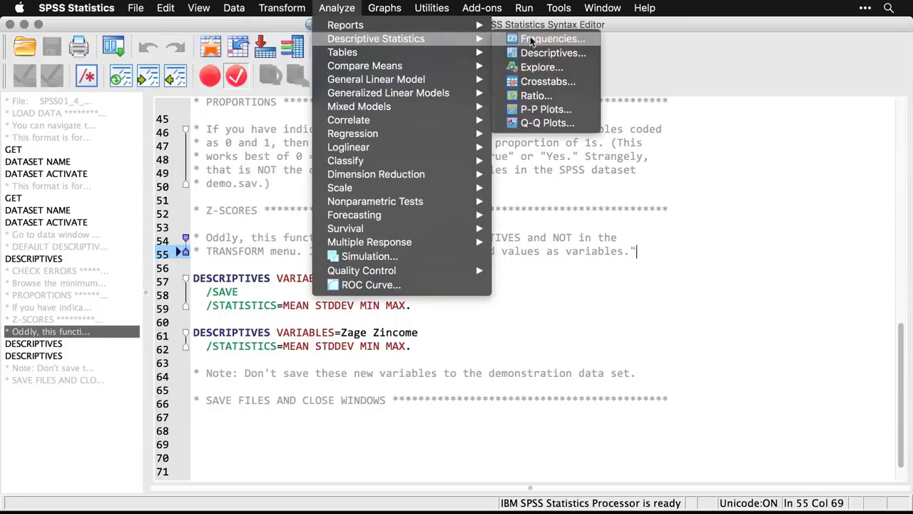
{"action": "left_click", "coordinate": [551, 53]}
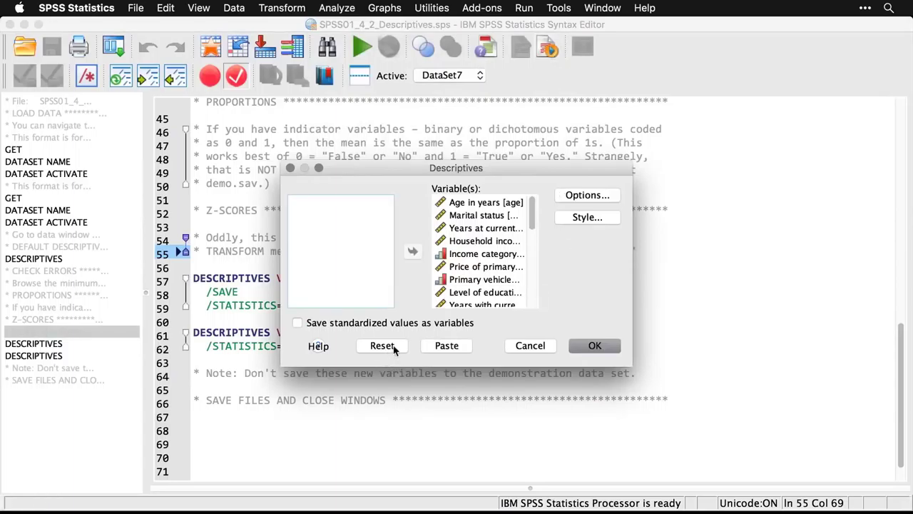
{"action": "left_click", "coordinate": [392, 347]}
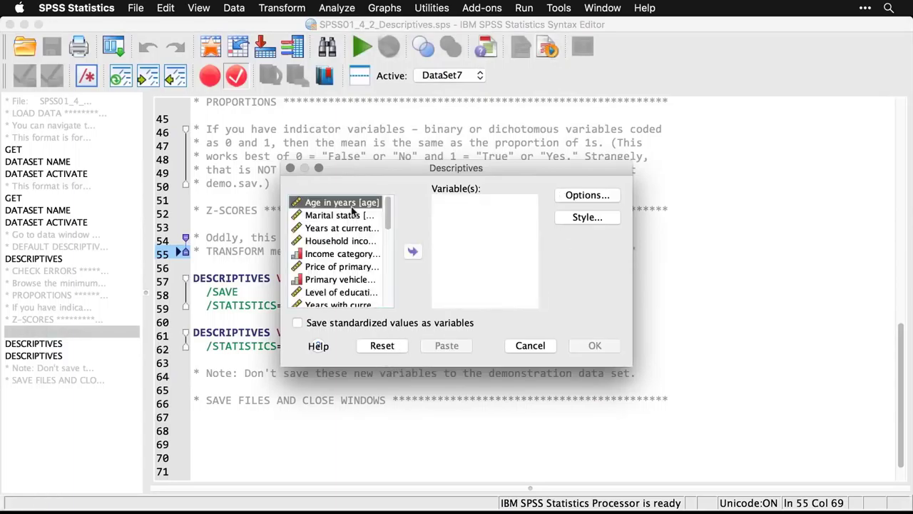
Run Descriptives on Age in years and Household income, saving their standardized values as variables
{"action": "left_click", "coordinate": [414, 253]}
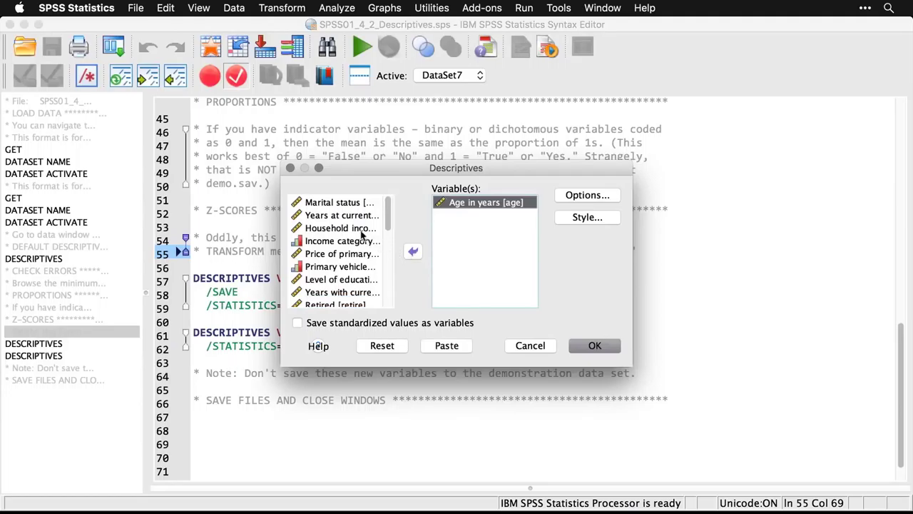
{"action": "left_click", "coordinate": [353, 228]}
{"action": "left_click", "coordinate": [410, 251]}
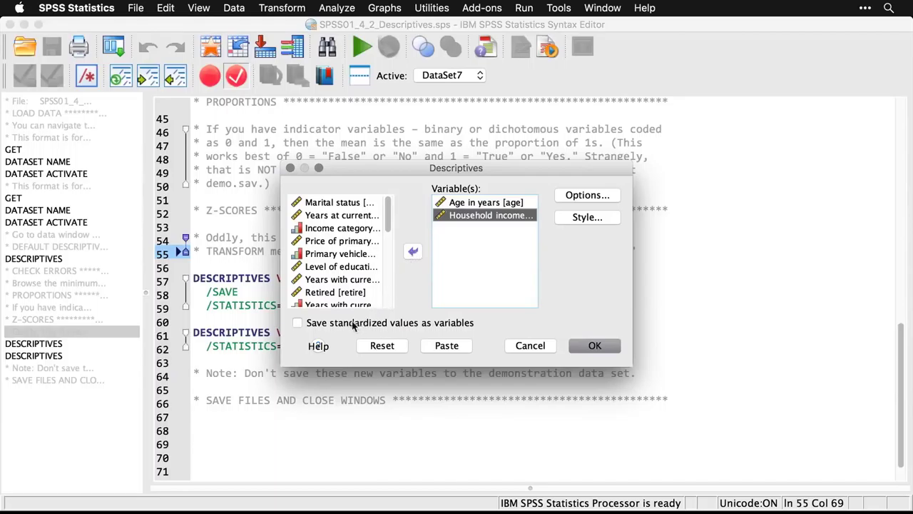
{"action": "left_click", "coordinate": [298, 324]}
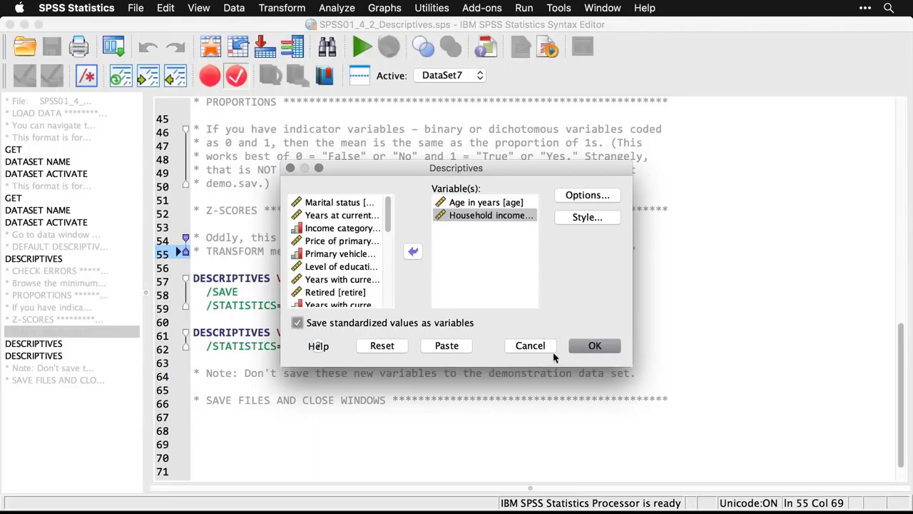
{"action": "left_click", "coordinate": [595, 346]}
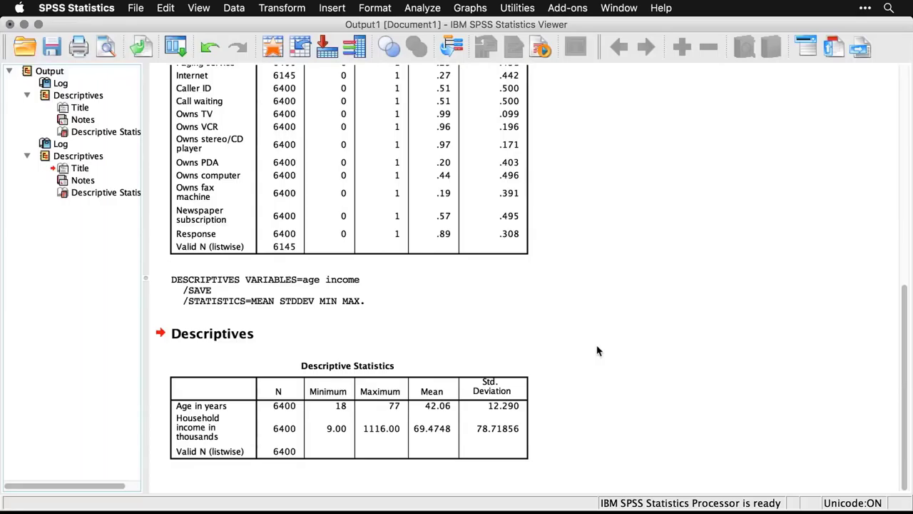
Examine the standardized age and income columns, Zage and Zincome, in the demo.sav data
{"action": "key", "text": "super+grave"}
{"action": "key", "text": "super+grave"}
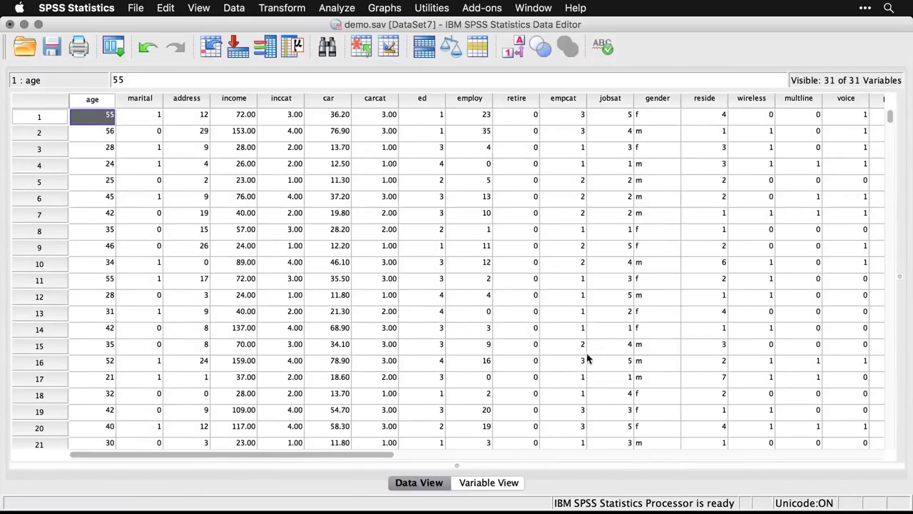
{"action": "left_click_drag", "start_coordinate": [375, 460], "coordinate": [749, 462]}
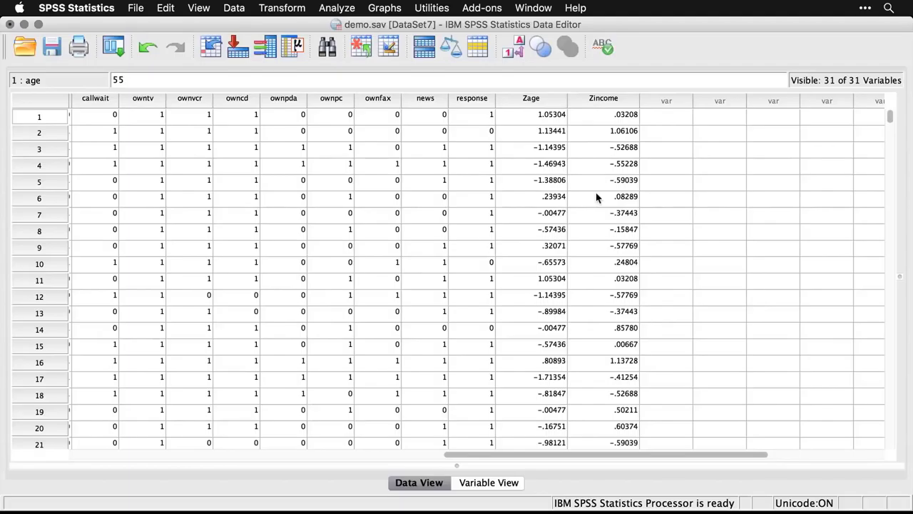
{"action": "scroll", "coordinate": [597, 198], "scroll_direction": "down", "scroll_amount": 14}
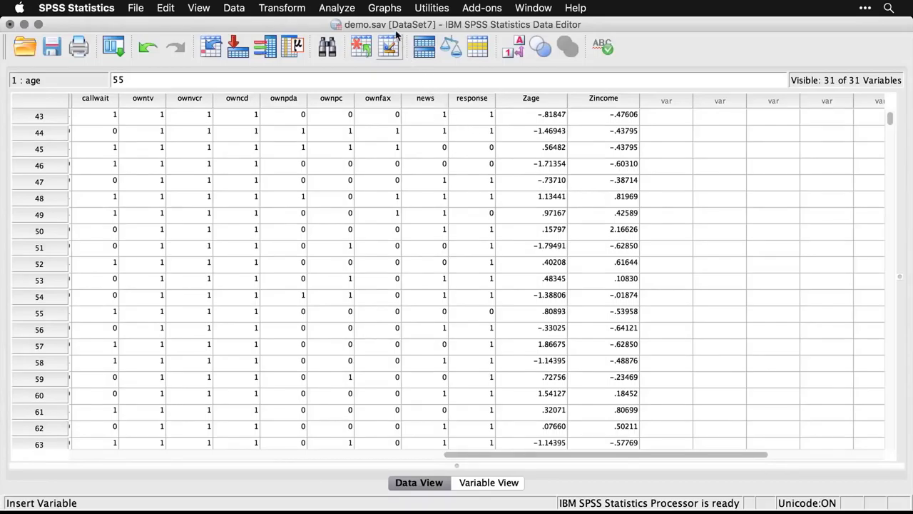
Reopen the Descriptives analysis and reset it, removing the age and income variables and the standardized-values option
{"action": "left_click", "coordinate": [350, 9]}
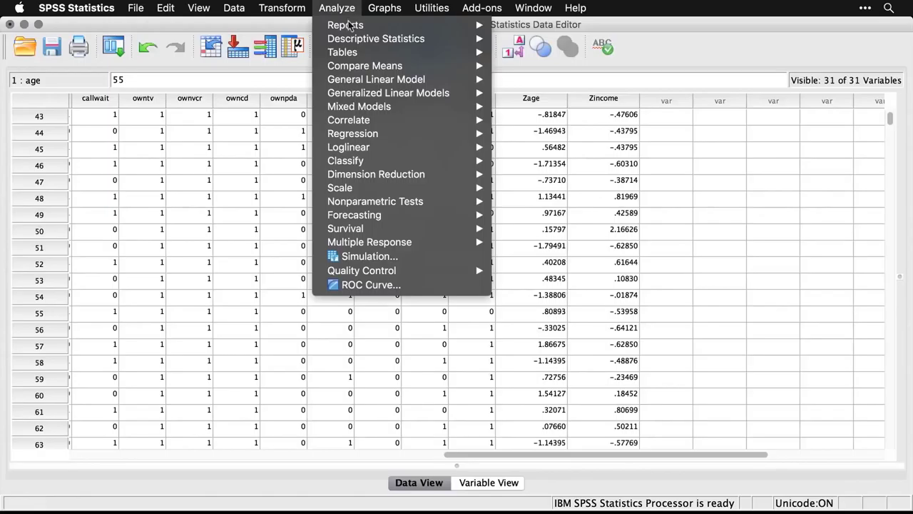
{"action": "mouse_move", "coordinate": [349, 39]}
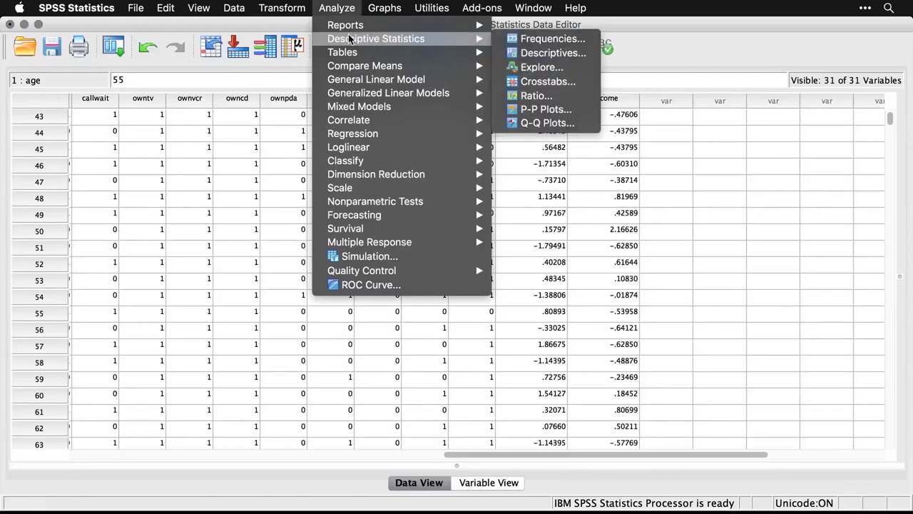
{"action": "left_click", "coordinate": [586, 57]}
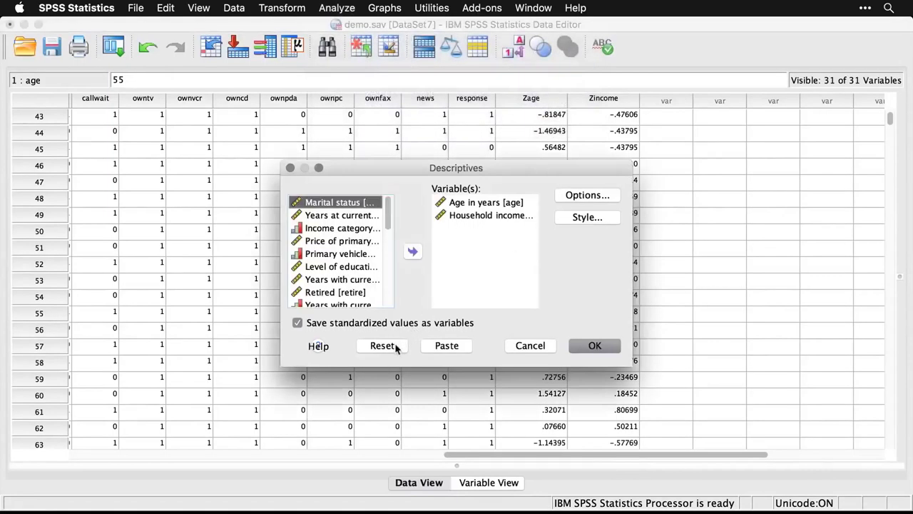
{"action": "left_click", "coordinate": [382, 346]}
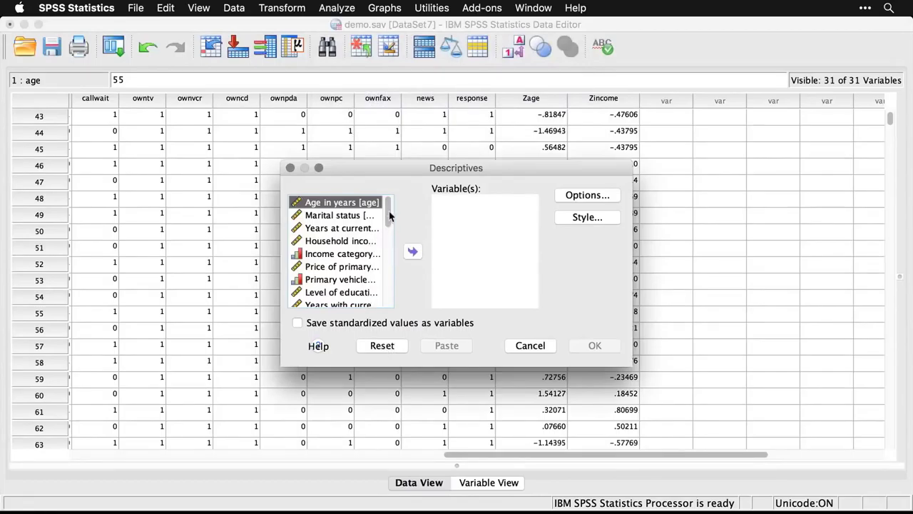
Run Descriptives on the two z-score variables for age and household income
{"action": "left_click_drag", "start_coordinate": [391, 216], "coordinate": [394, 325]}
{"action": "left_click", "coordinate": [348, 290]}
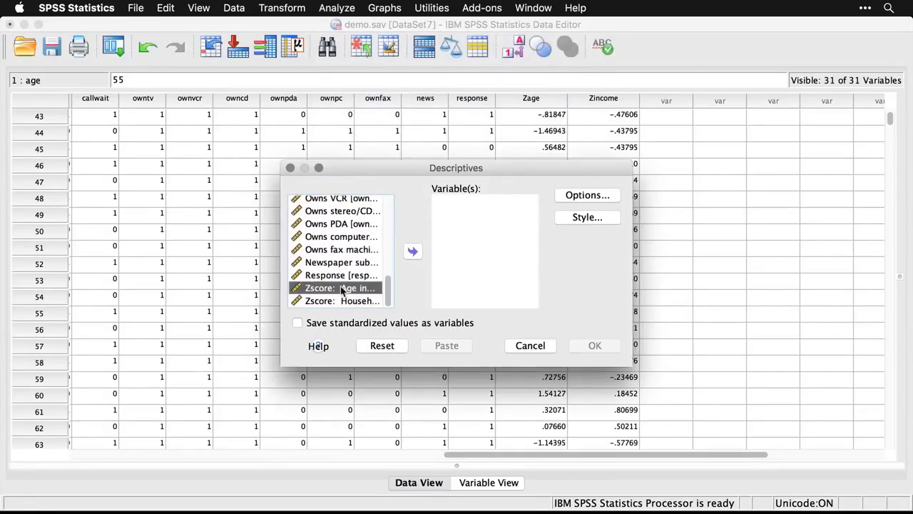
{"action": "left_click", "coordinate": [332, 302], "text": "shift"}
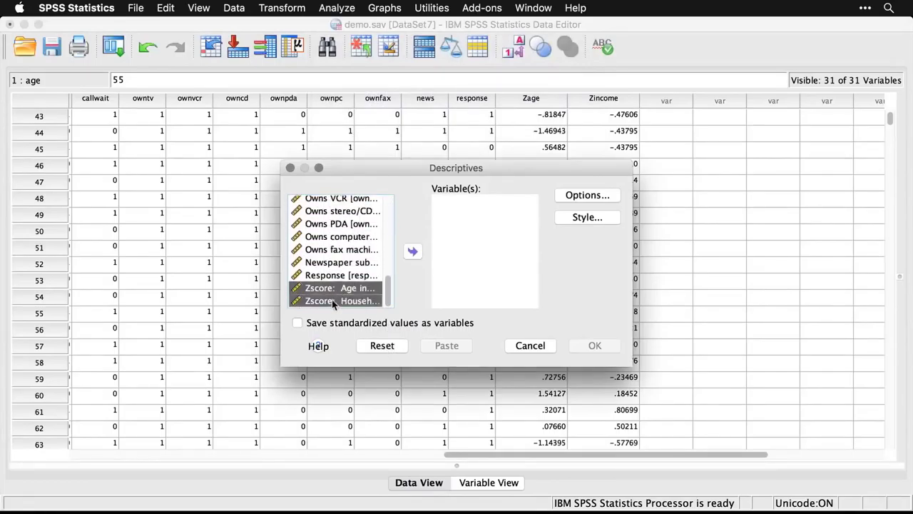
{"action": "left_click", "coordinate": [414, 253]}
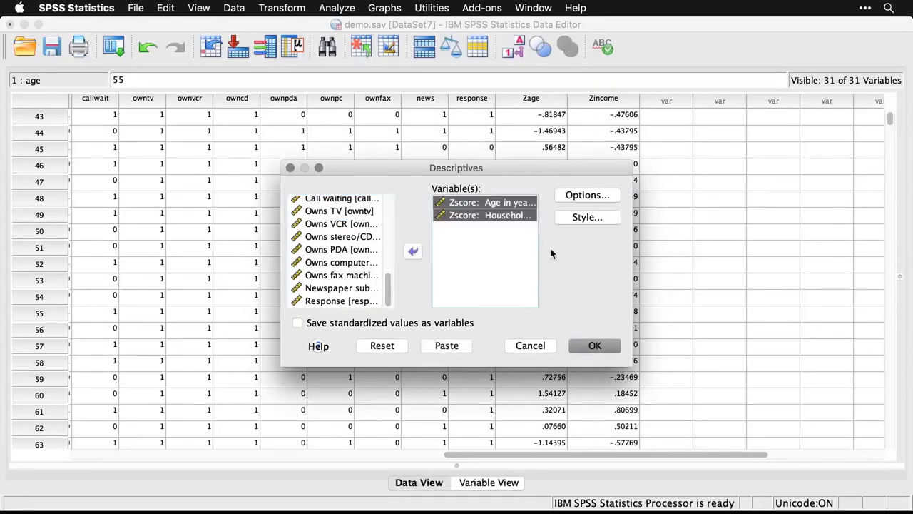
{"action": "left_click", "coordinate": [596, 346]}
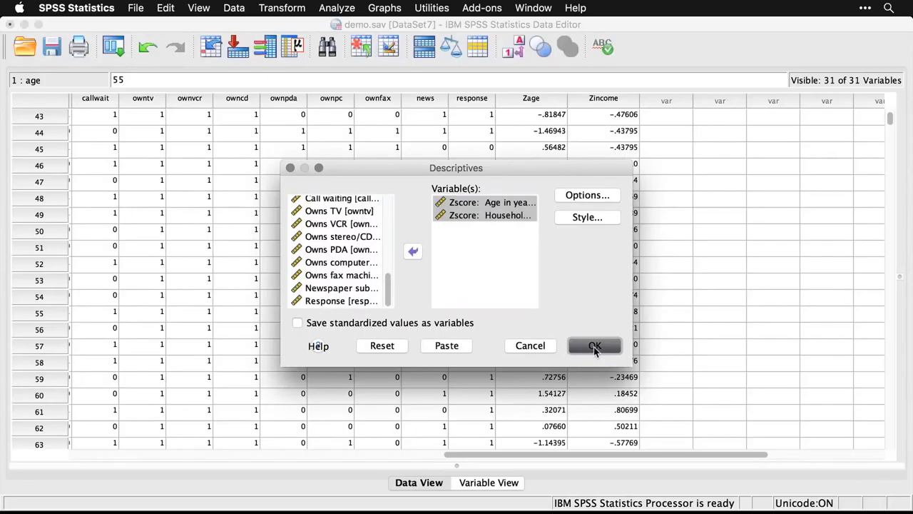
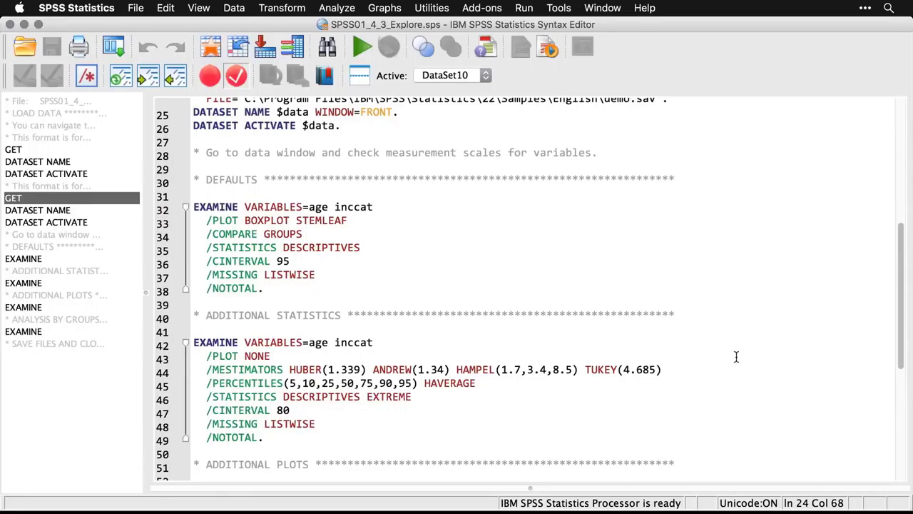
Run an Explore analysis with Age in years and Income category as dependent variables, using the default statistics and plots
{"action": "left_click", "coordinate": [345, 7]}
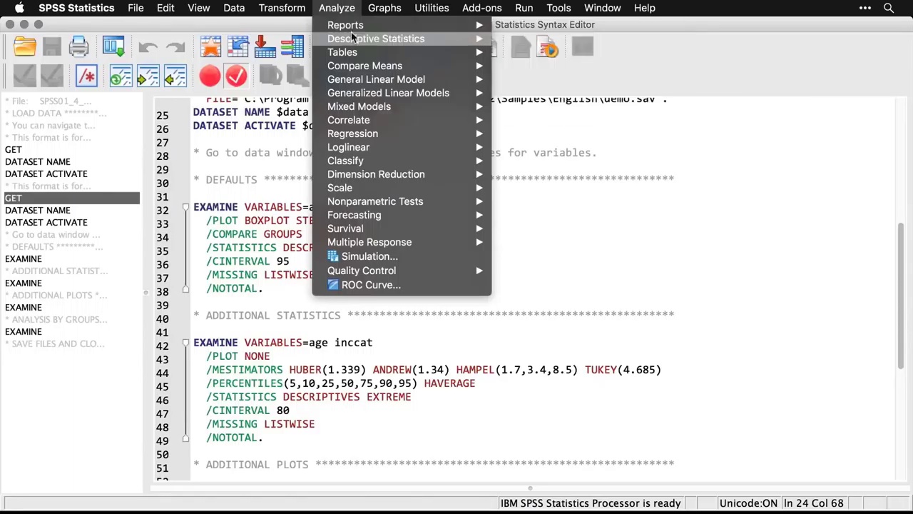
{"action": "mouse_move", "coordinate": [353, 41]}
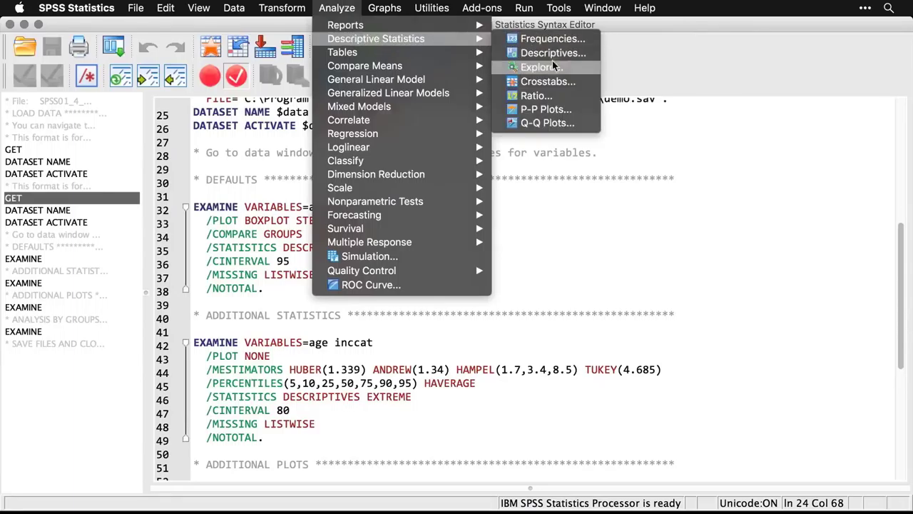
{"action": "left_click", "coordinate": [574, 74]}
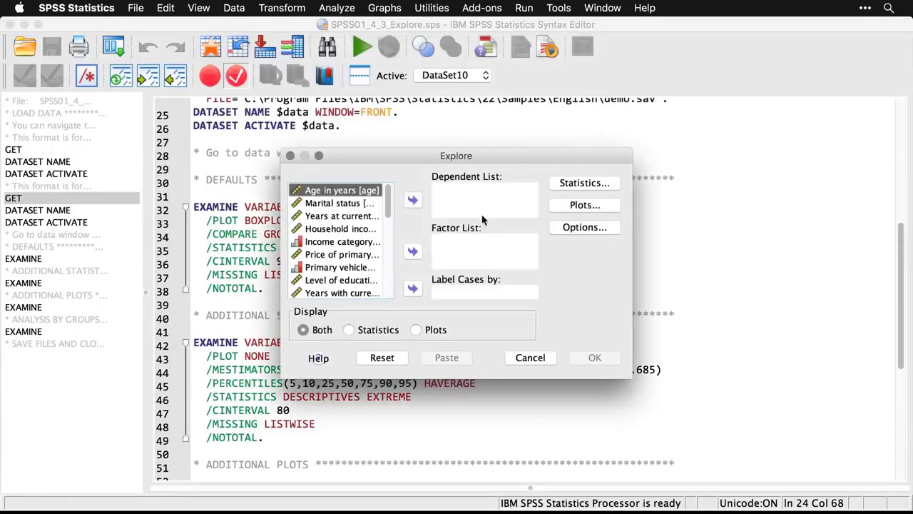
{"action": "left_click", "coordinate": [412, 202]}
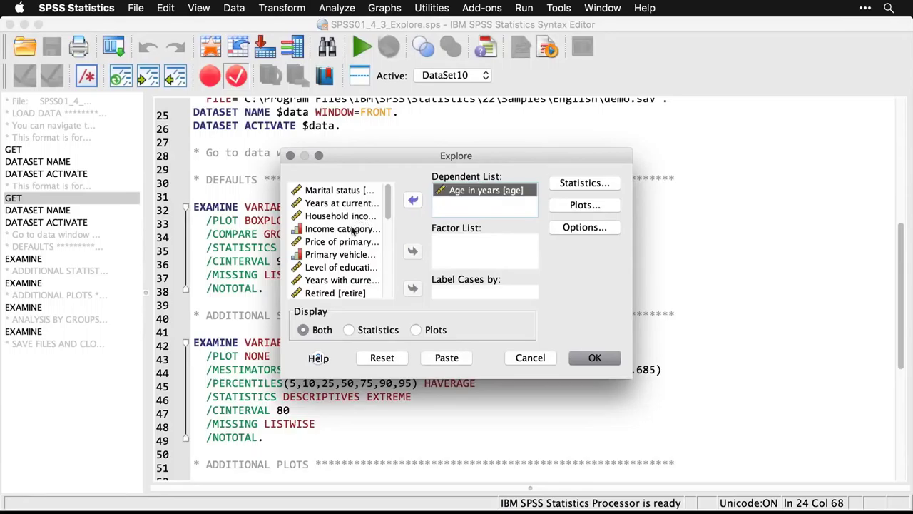
{"action": "left_click", "coordinate": [347, 233]}
{"action": "left_click", "coordinate": [413, 200]}
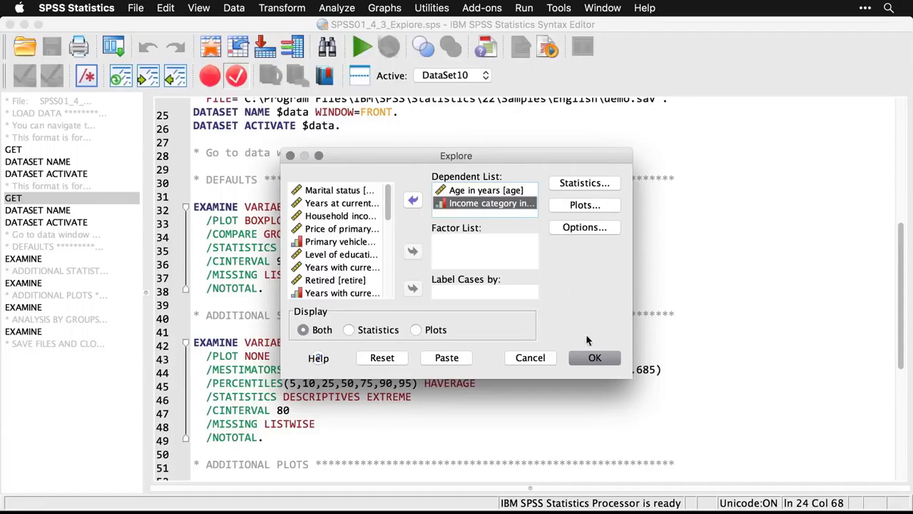
{"action": "left_click", "coordinate": [600, 362]}
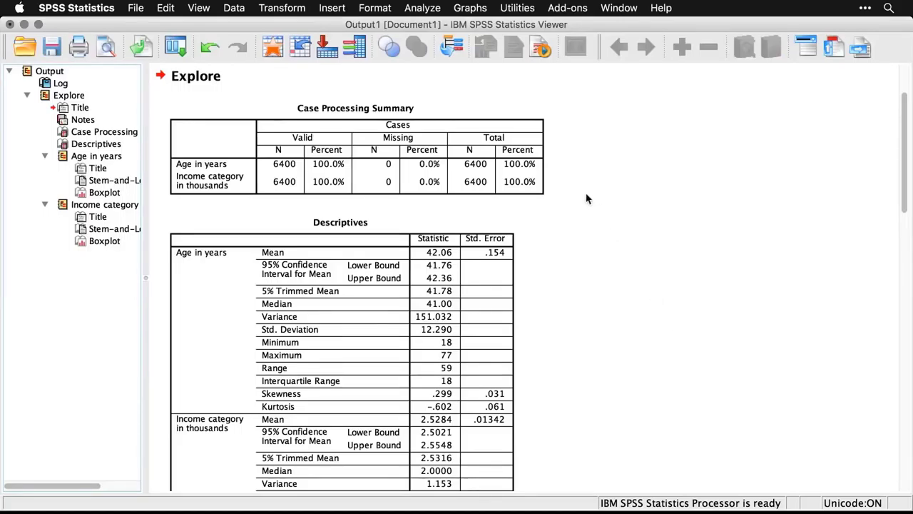
Examine the Explore output's Descriptives table for both variables and the stem-and-leaf plot for age
{"action": "scroll", "coordinate": [586, 198], "scroll_direction": "down", "scroll_amount": 3}
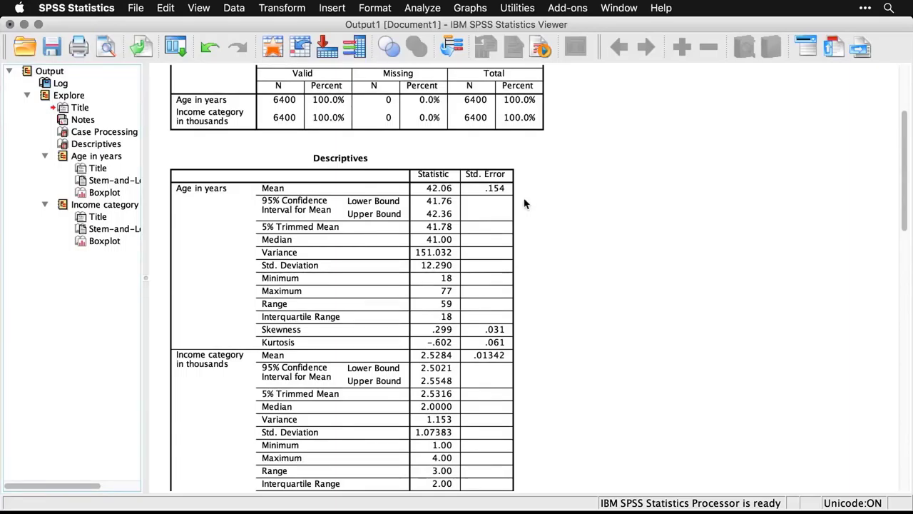
{"action": "left_click", "coordinate": [487, 201]}
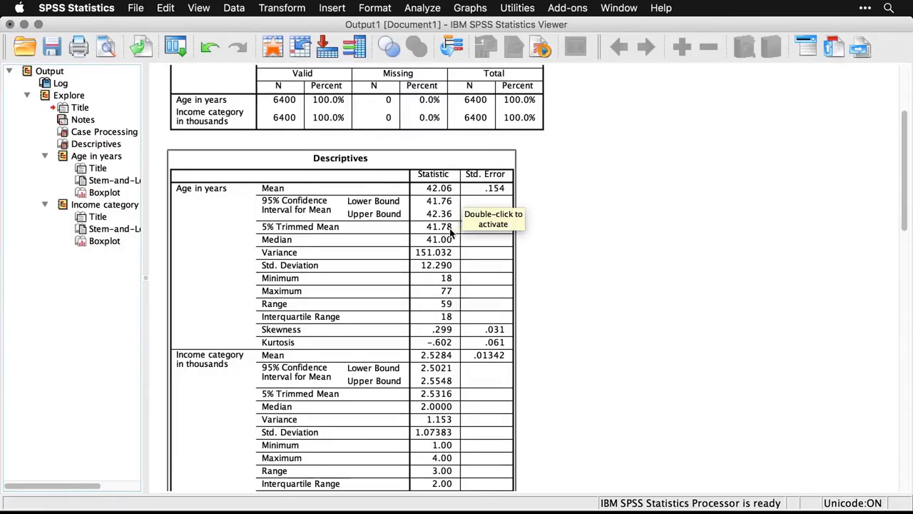
{"action": "left_click", "coordinate": [551, 269]}
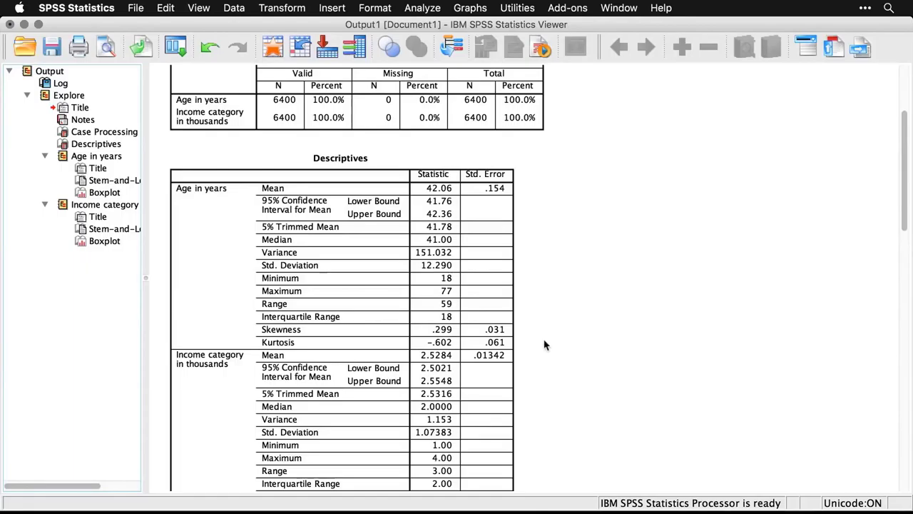
{"action": "scroll", "coordinate": [545, 345], "scroll_direction": "down", "scroll_amount": 2}
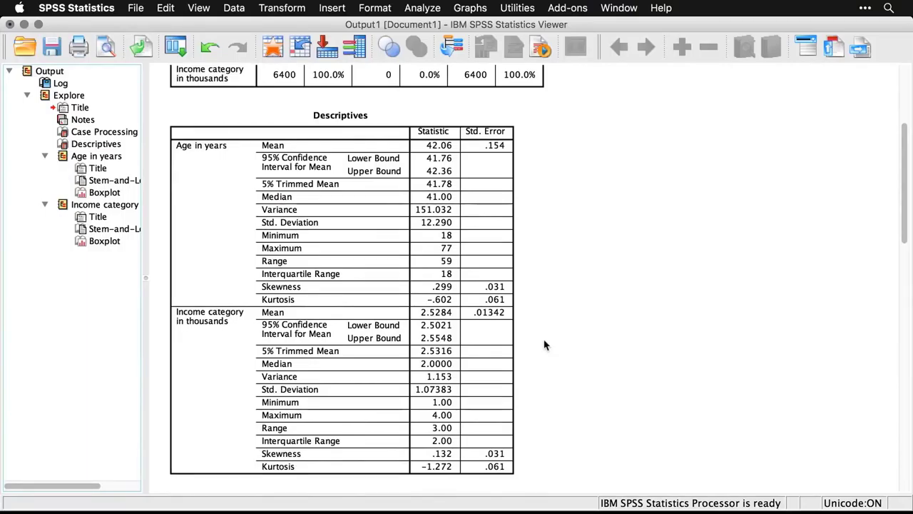
{"action": "scroll", "coordinate": [545, 345], "scroll_direction": "down", "scroll_amount": 1}
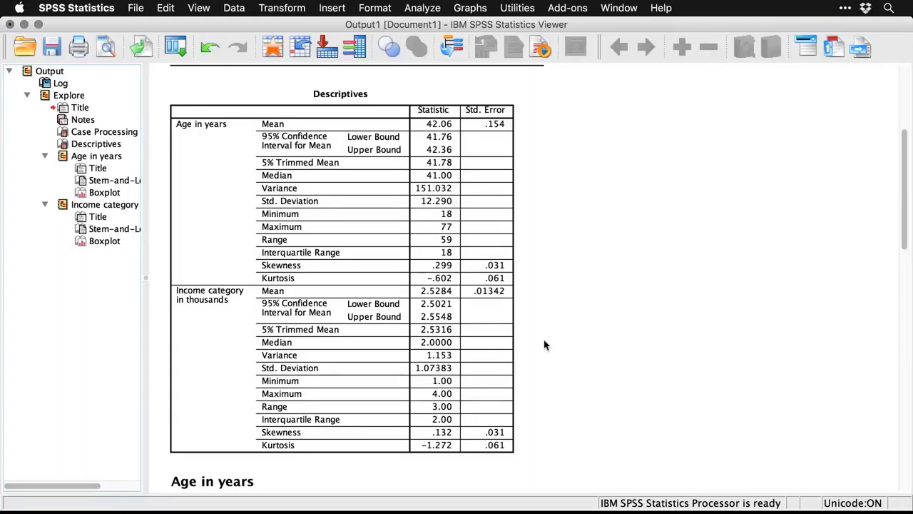
{"action": "scroll", "coordinate": [545, 345], "scroll_direction": "down", "scroll_amount": 10}
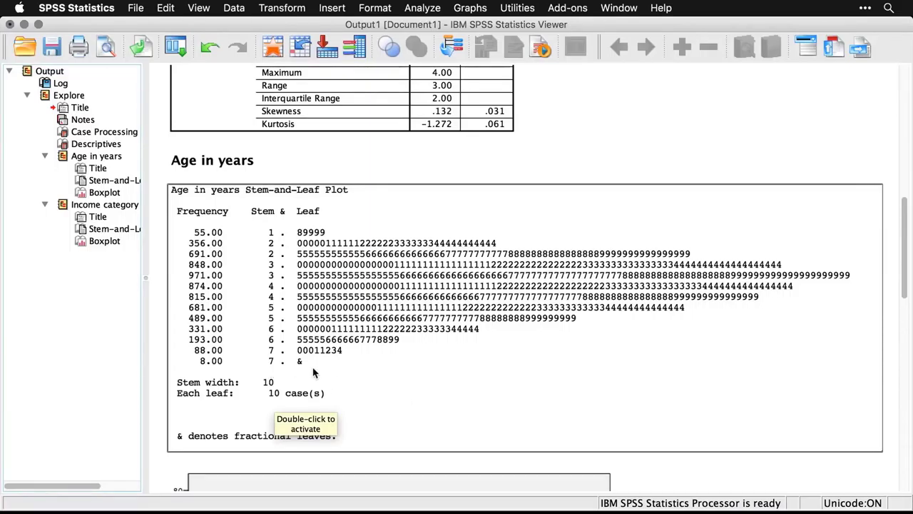
Examine the Explore output's boxplot for age and the stem-and-leaf plot and boxplot for income category
{"action": "scroll", "coordinate": [313, 371], "scroll_direction": "down", "scroll_amount": 5}
{"action": "scroll", "coordinate": [312, 372], "scroll_direction": "down", "scroll_amount": 4}
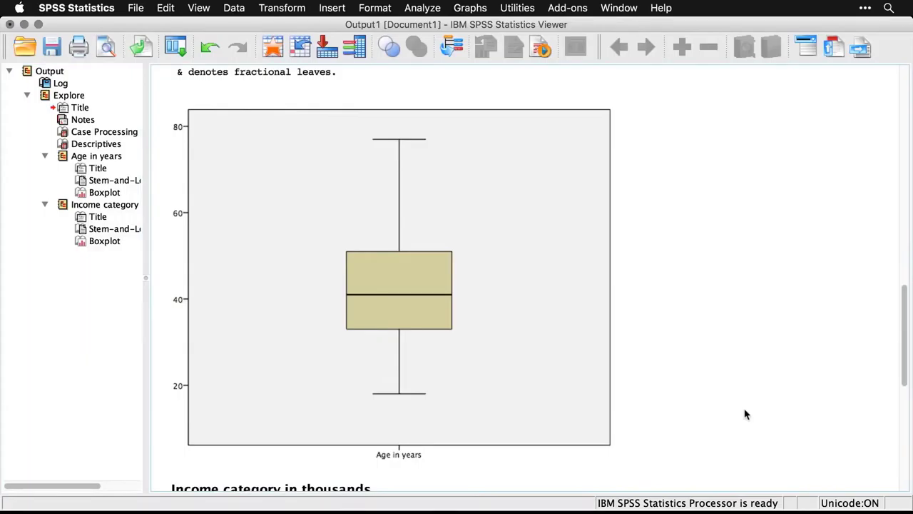
{"action": "scroll", "coordinate": [744, 414], "scroll_direction": "down", "scroll_amount": 9}
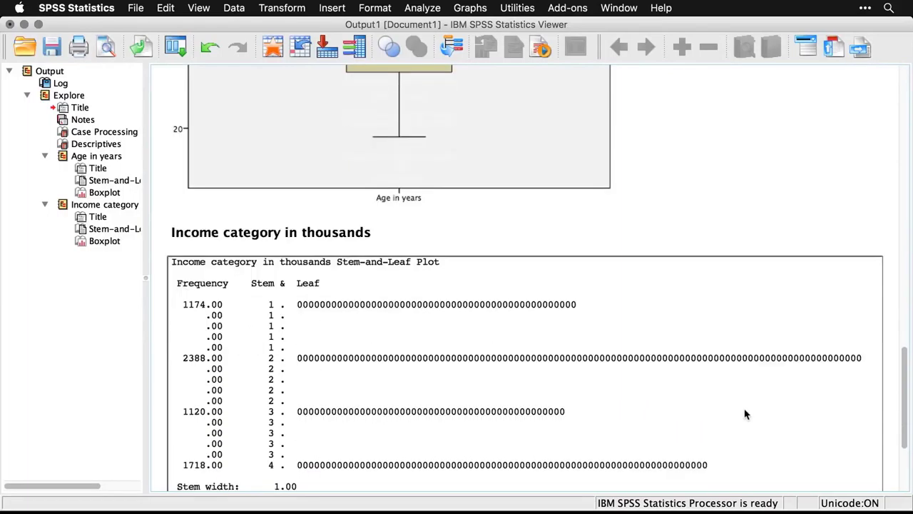
{"action": "scroll", "coordinate": [744, 414], "scroll_direction": "down", "scroll_amount": 1}
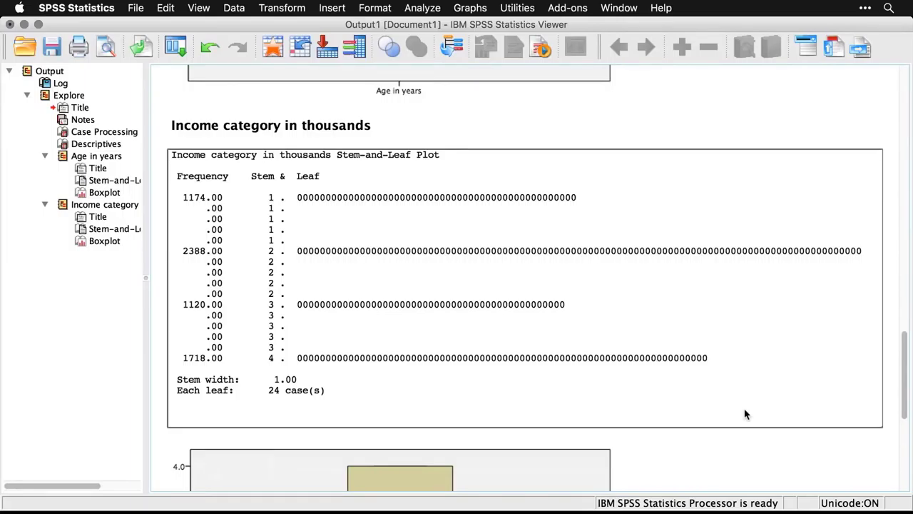
{"action": "scroll", "coordinate": [745, 413], "scroll_direction": "down", "scroll_amount": 10}
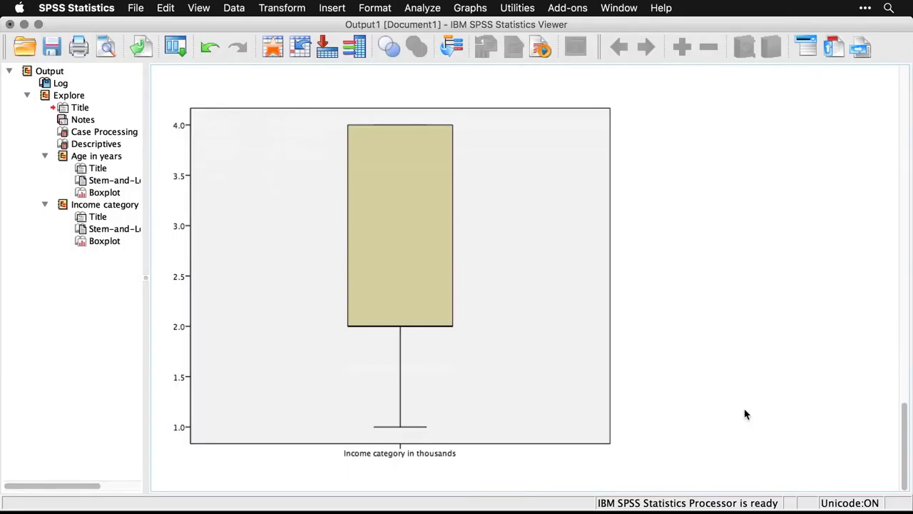
Reopen the Explore analysis for age and income category from the syntax window and limit its display to statistics
{"action": "key", "text": "super+grave"}
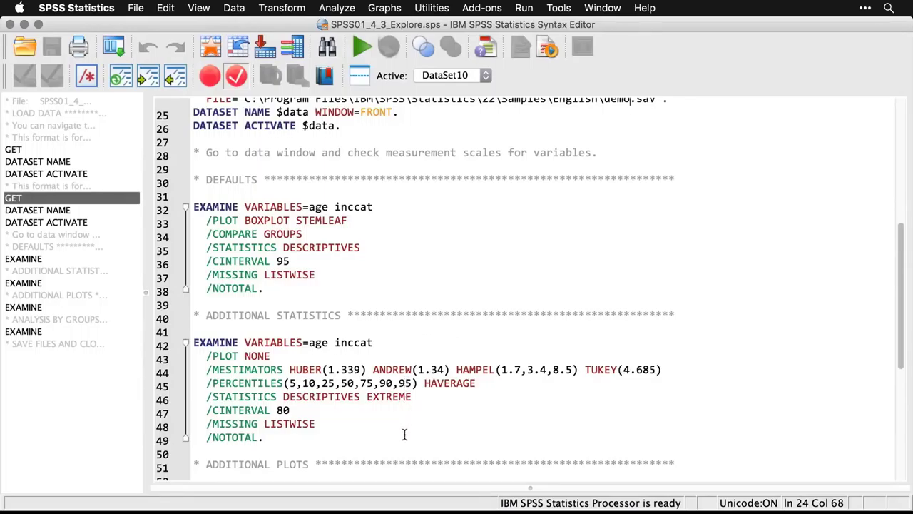
{"action": "left_click", "coordinate": [117, 42]}
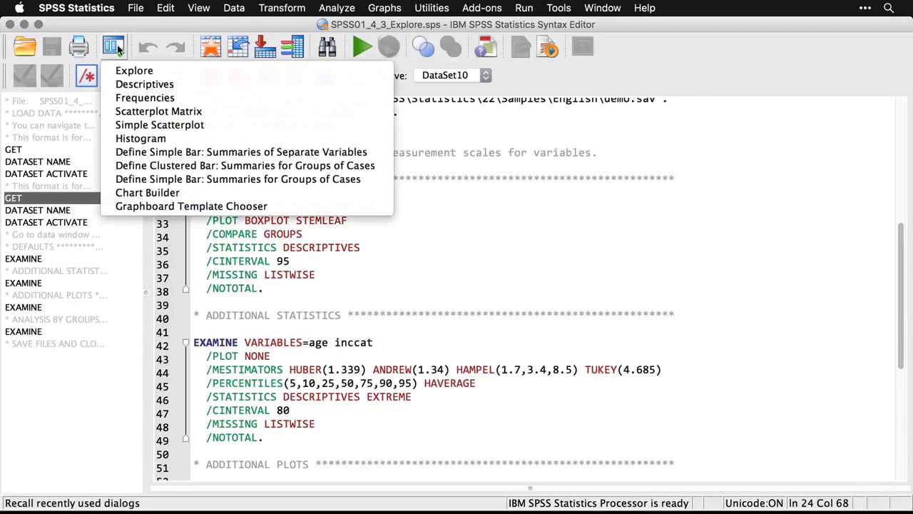
{"action": "left_click", "coordinate": [131, 71]}
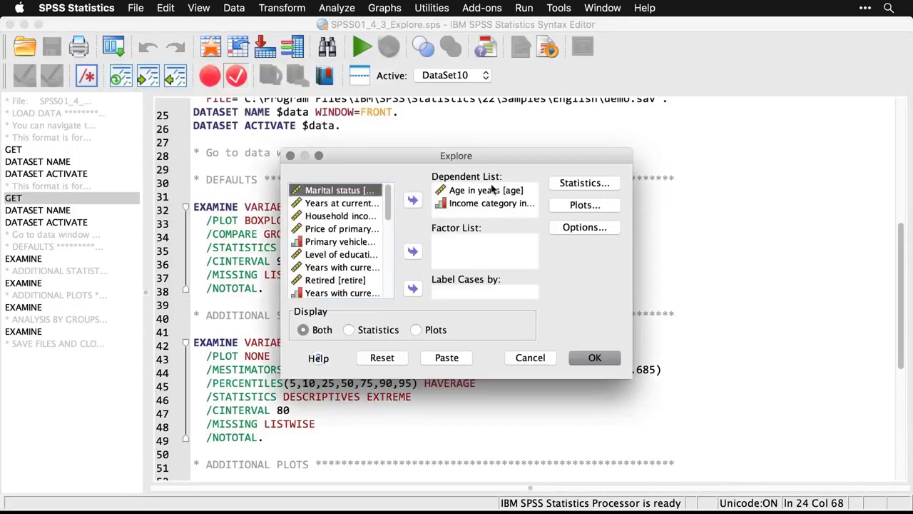
{"action": "left_click", "coordinate": [348, 330]}
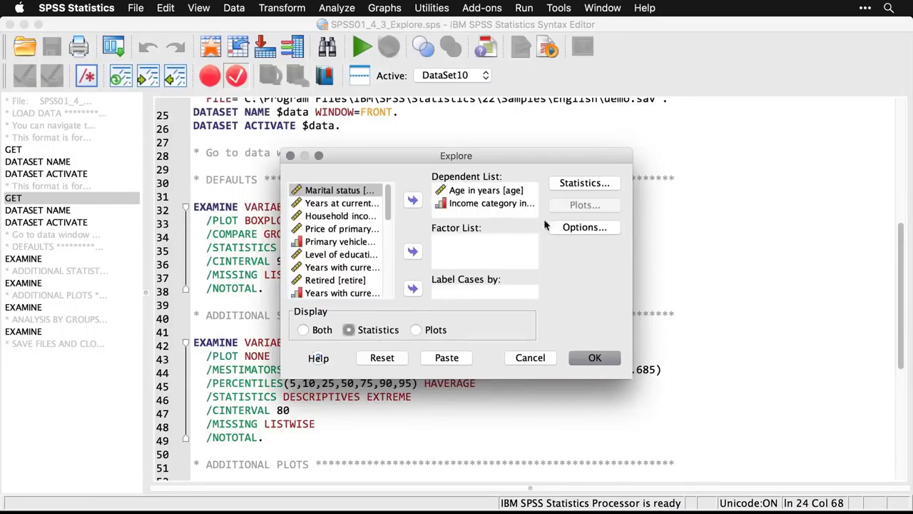
Set the confidence interval for the mean to 80%, add M-estimators, outliers and percentiles, and run the Explore analysis
{"action": "left_click", "coordinate": [596, 190]}
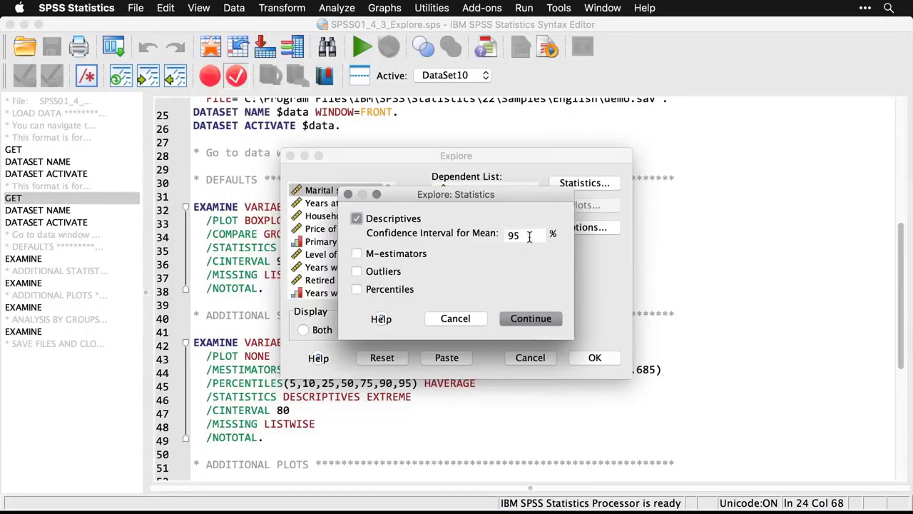
{"action": "left_click_drag", "start_coordinate": [529, 236], "coordinate": [493, 235]}
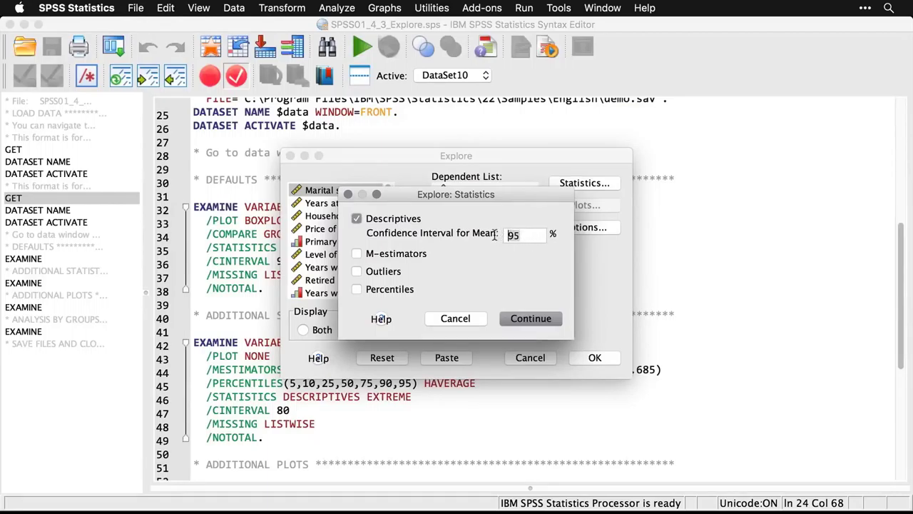
{"action": "type", "text": "80"}
{"action": "left_click", "coordinate": [357, 255]}
{"action": "left_click", "coordinate": [357, 272]}
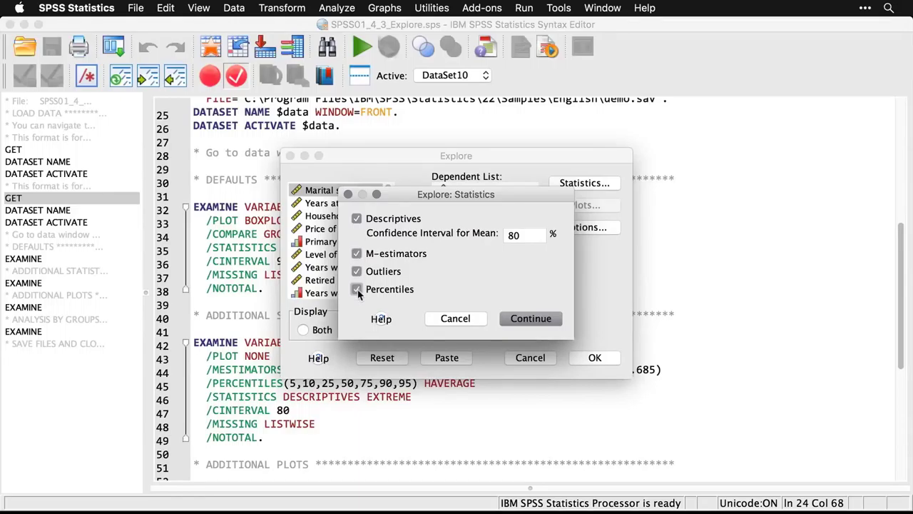
{"action": "left_click", "coordinate": [530, 319]}
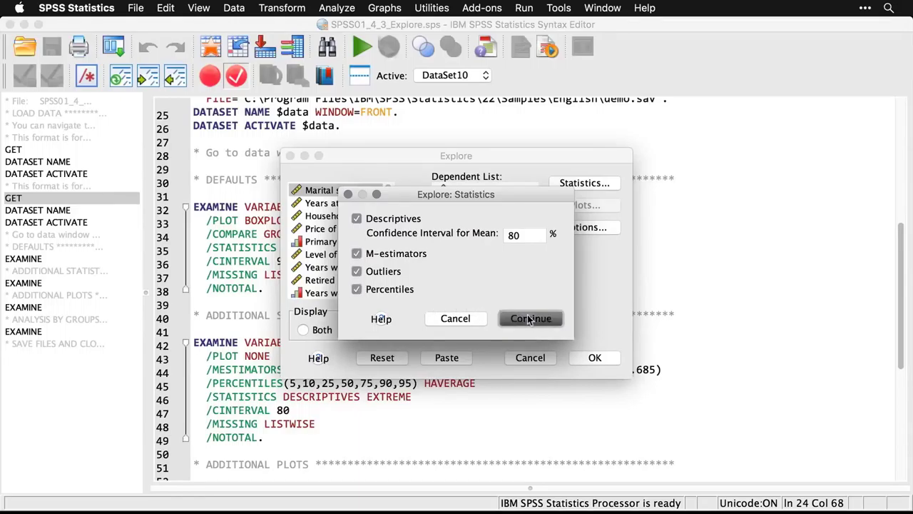
{"action": "left_click", "coordinate": [596, 359]}
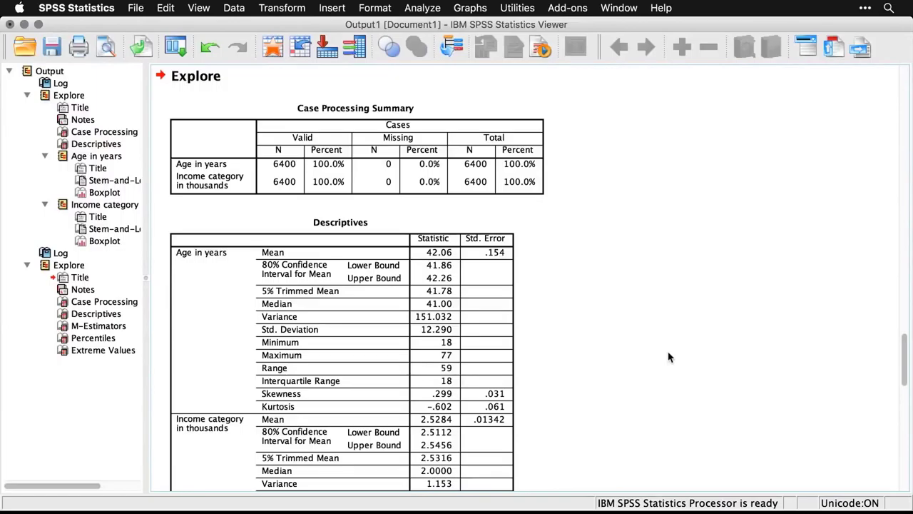
Examine the Descriptives, M-Estimators, Percentiles and Extreme Values tables for age and income category in the new Explore output
{"action": "scroll", "coordinate": [669, 357], "scroll_direction": "down", "scroll_amount": 3}
{"action": "scroll", "coordinate": [668, 357], "scroll_direction": "down", "scroll_amount": 8}
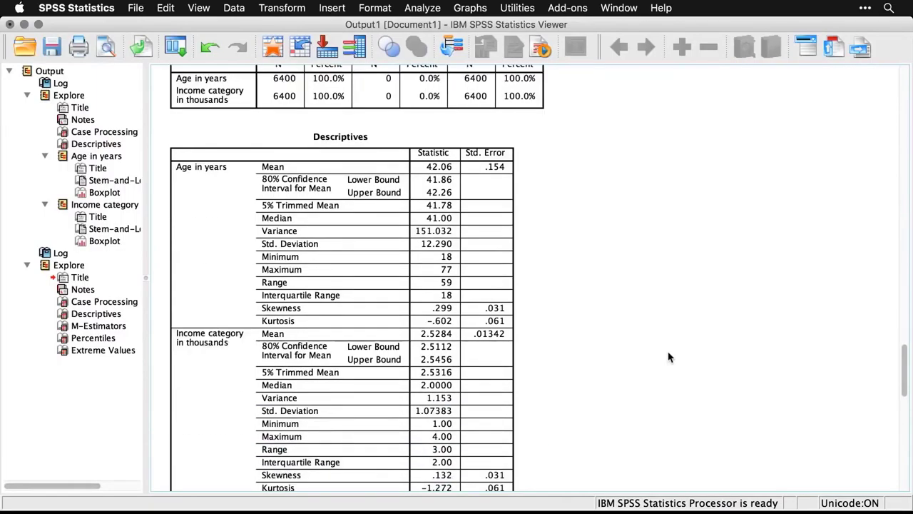
{"action": "scroll", "coordinate": [669, 357], "scroll_direction": "down", "scroll_amount": 10}
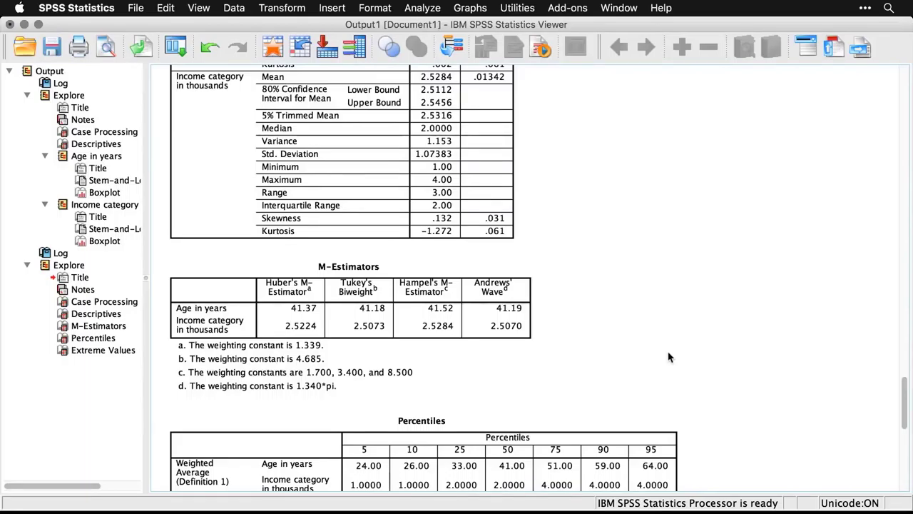
{"action": "left_click", "coordinate": [424, 324]}
{"action": "key", "text": "super+grave"}
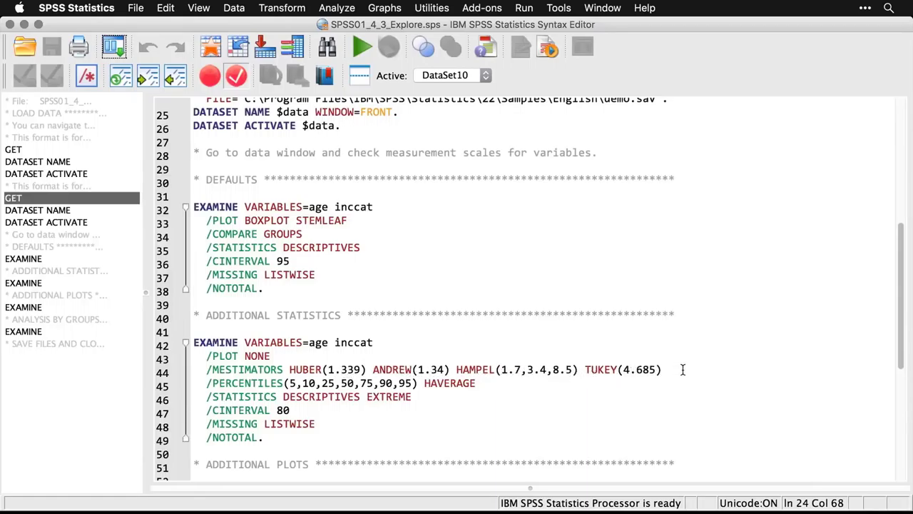
{"action": "key", "text": "super+grave"}
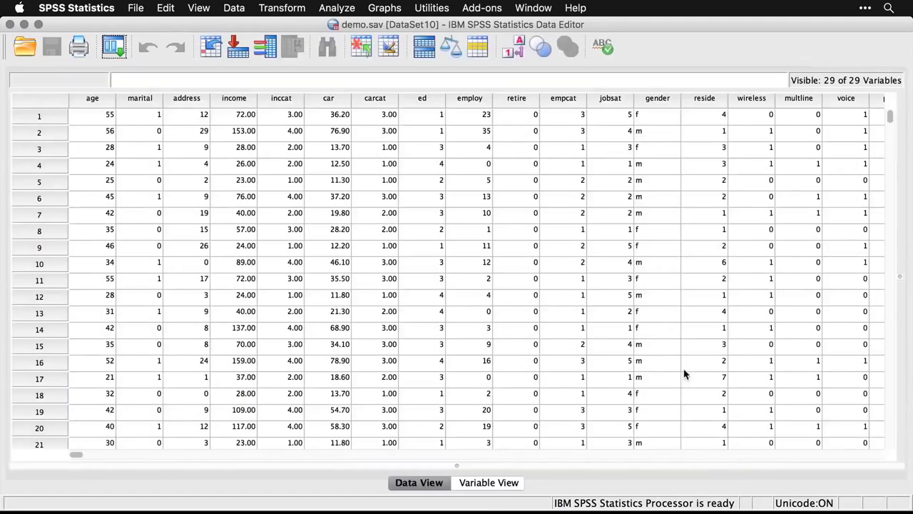
{"action": "key", "text": "super+grave"}
{"action": "scroll", "coordinate": [683, 374], "scroll_direction": "down", "scroll_amount": 4}
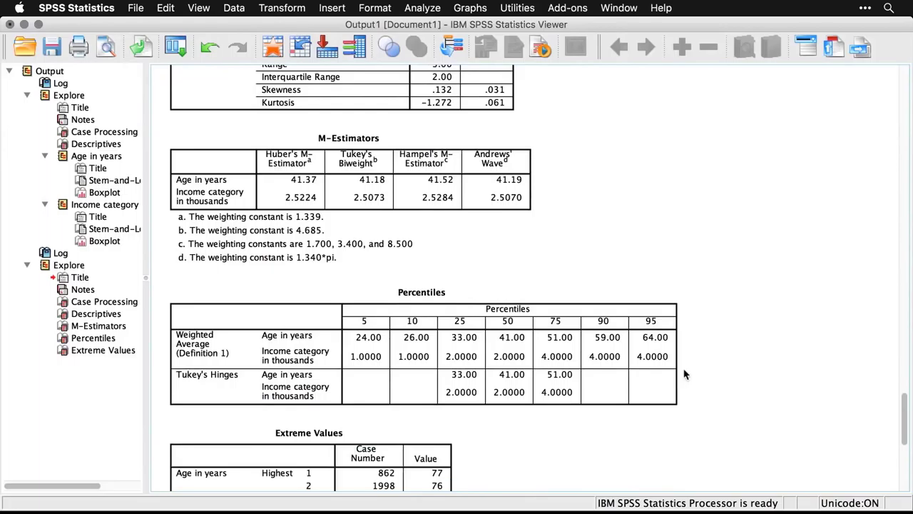
{"action": "scroll", "coordinate": [683, 374], "scroll_direction": "down", "scroll_amount": 5}
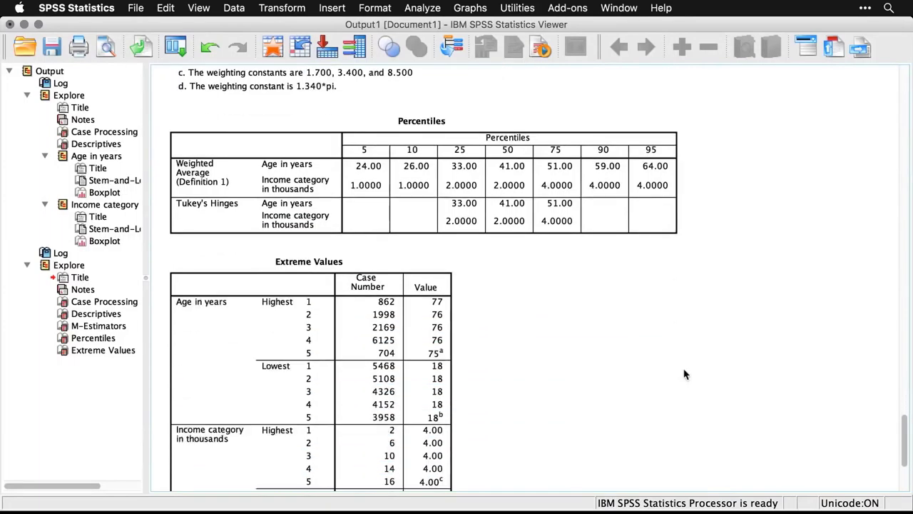
{"action": "scroll", "coordinate": [684, 374], "scroll_direction": "down", "scroll_amount": 1}
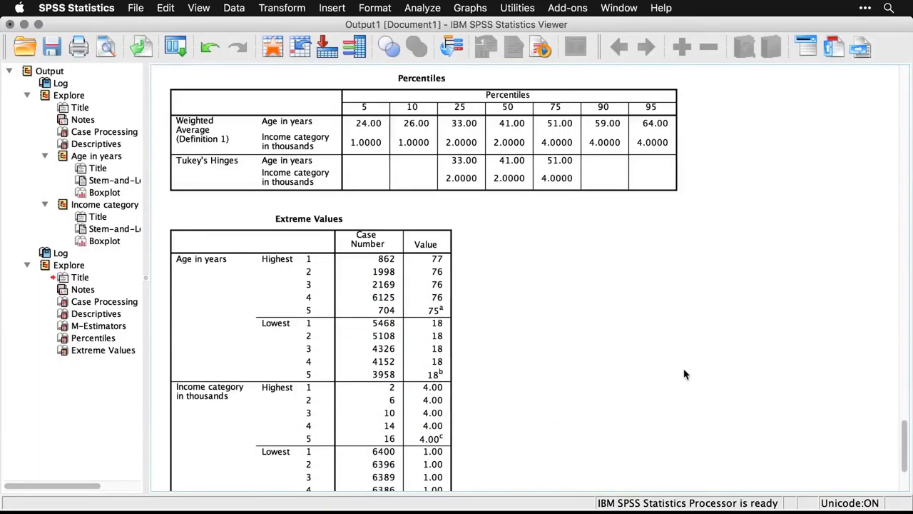
{"action": "scroll", "coordinate": [684, 374], "scroll_direction": "down", "scroll_amount": 2}
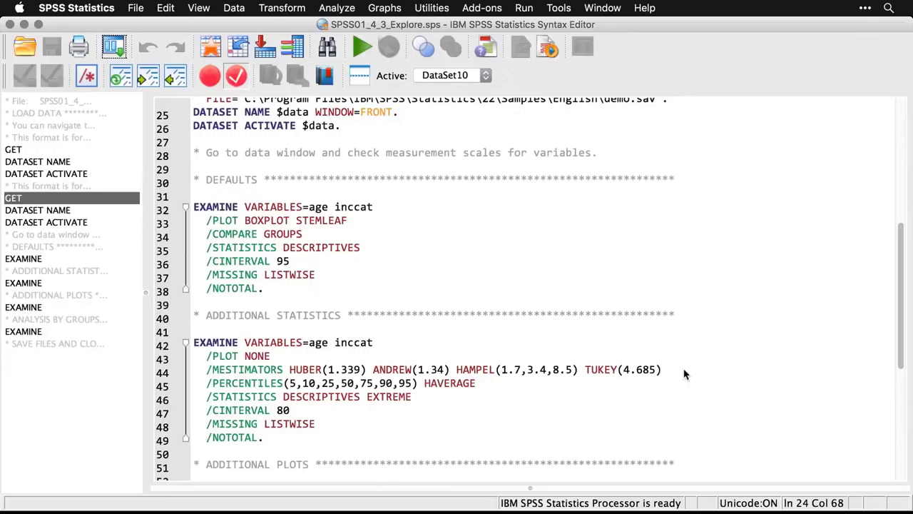
Reopen the Explore analysis for age and income category from the syntax window and limit its display to plots
{"action": "scroll", "coordinate": [684, 373], "scroll_direction": "down", "scroll_amount": 6}
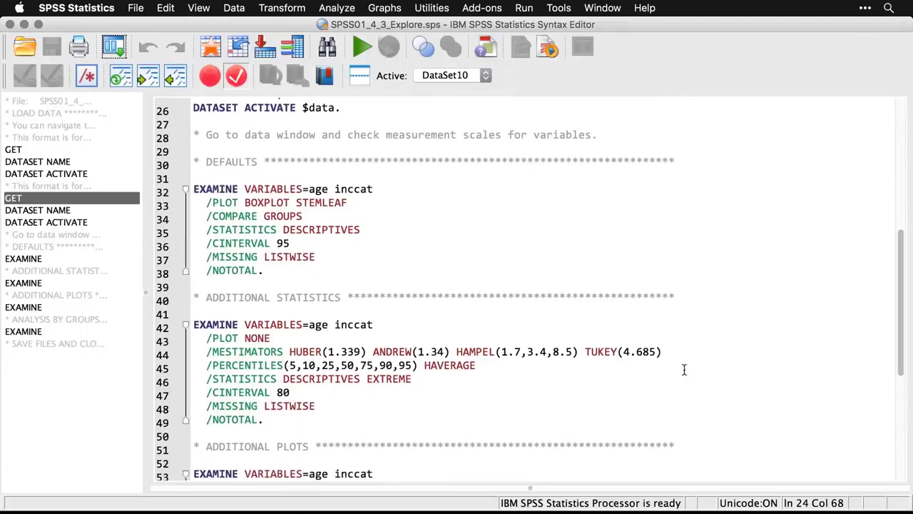
{"action": "scroll", "coordinate": [683, 370], "scroll_direction": "down", "scroll_amount": 1}
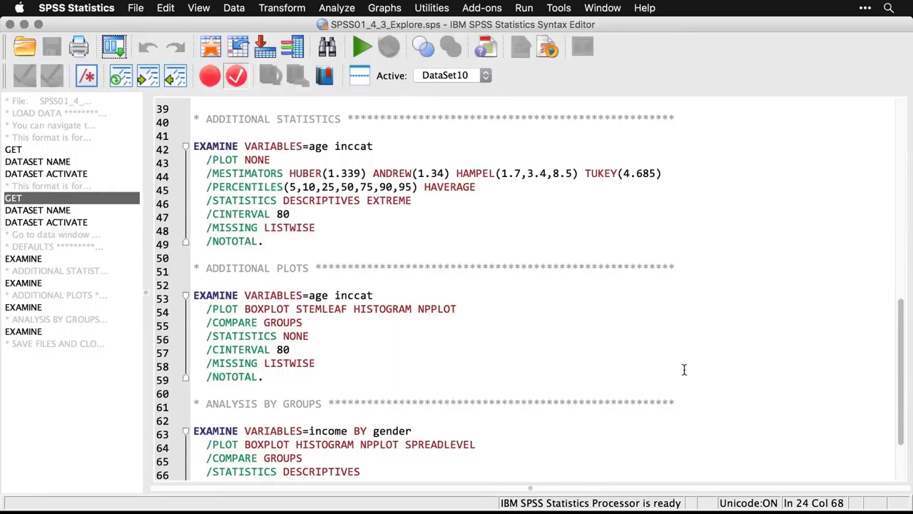
{"action": "left_click", "coordinate": [112, 47]}
{"action": "left_click", "coordinate": [128, 70]}
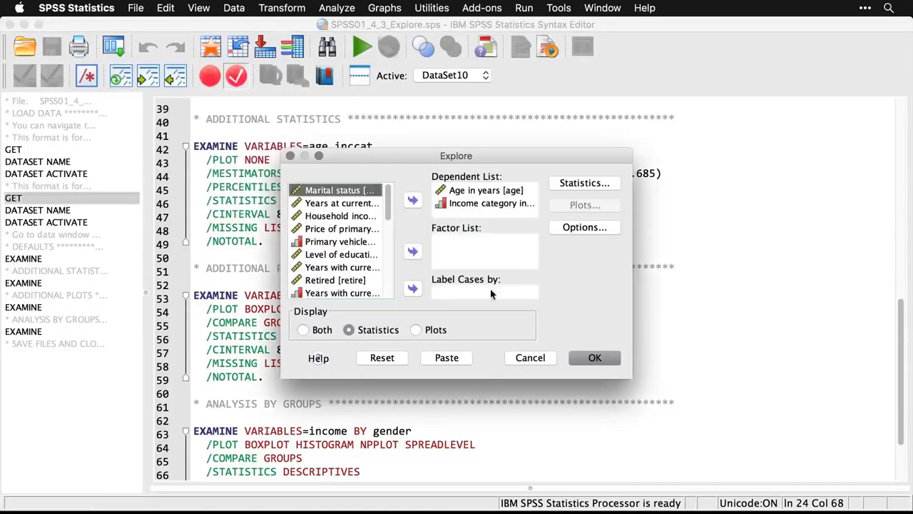
{"action": "left_click", "coordinate": [417, 333]}
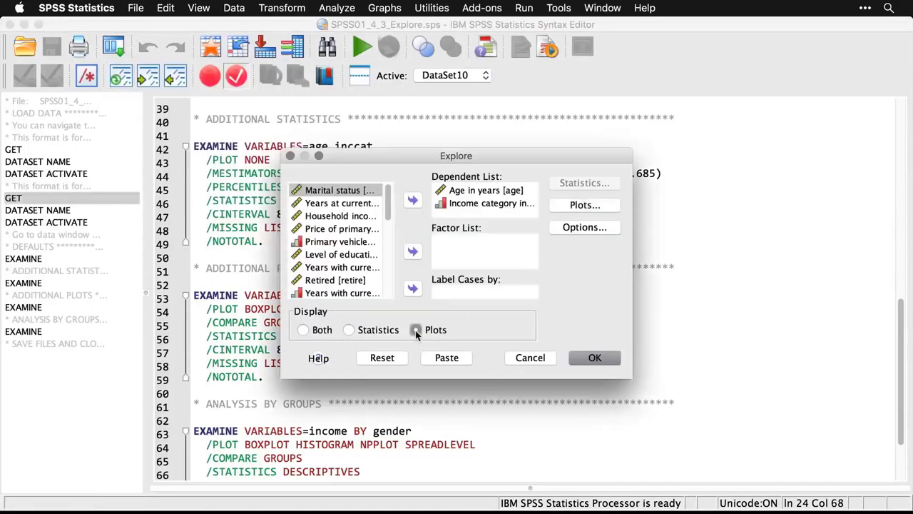
Add histograms and normality plots with tests to the stem-and-leaf plots and boxplots, and run the Explore analysis
{"action": "left_click", "coordinate": [592, 209]}
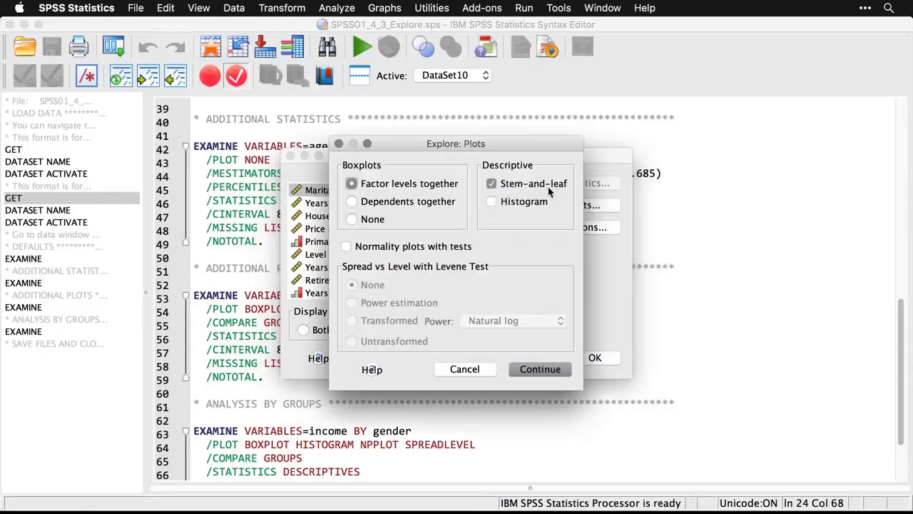
{"action": "left_click", "coordinate": [491, 203]}
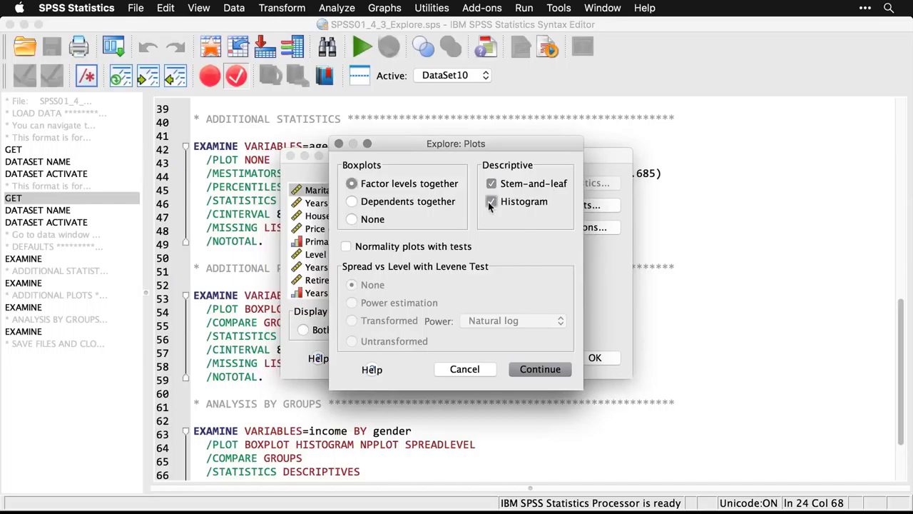
{"action": "left_click", "coordinate": [347, 247]}
{"action": "left_click", "coordinate": [546, 371]}
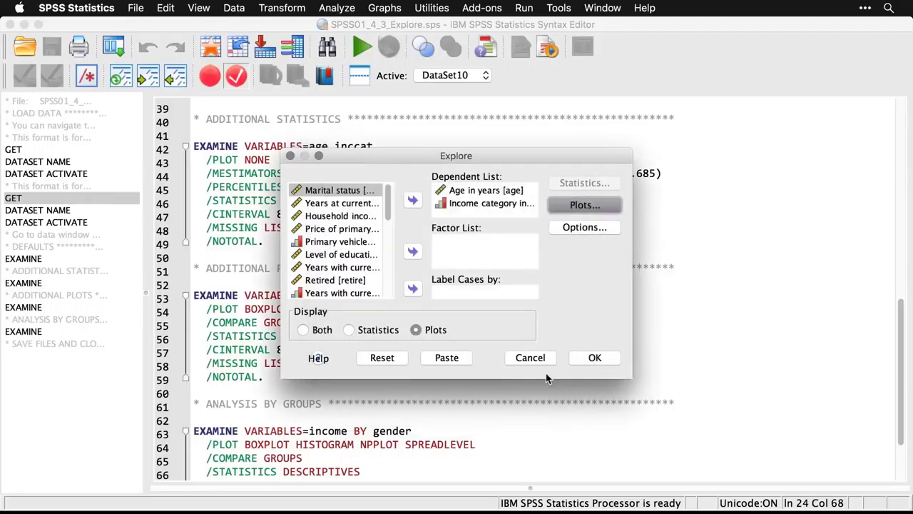
{"action": "left_click", "coordinate": [603, 359]}
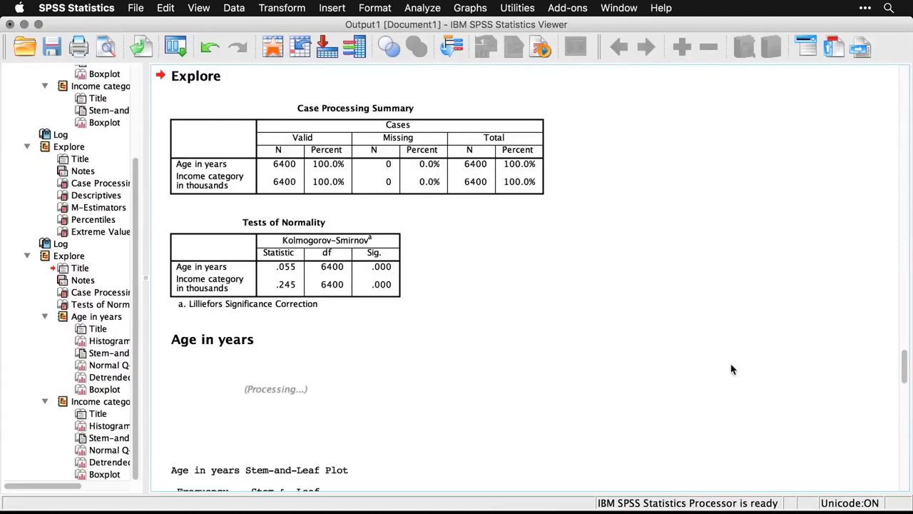
Examine the histogram, stem-and-leaf plot and normal Q-Q plot for age in the latest Explore output
{"action": "scroll", "coordinate": [732, 369], "scroll_direction": "down", "scroll_amount": 4}
{"action": "scroll", "coordinate": [731, 369], "scroll_direction": "down", "scroll_amount": 3}
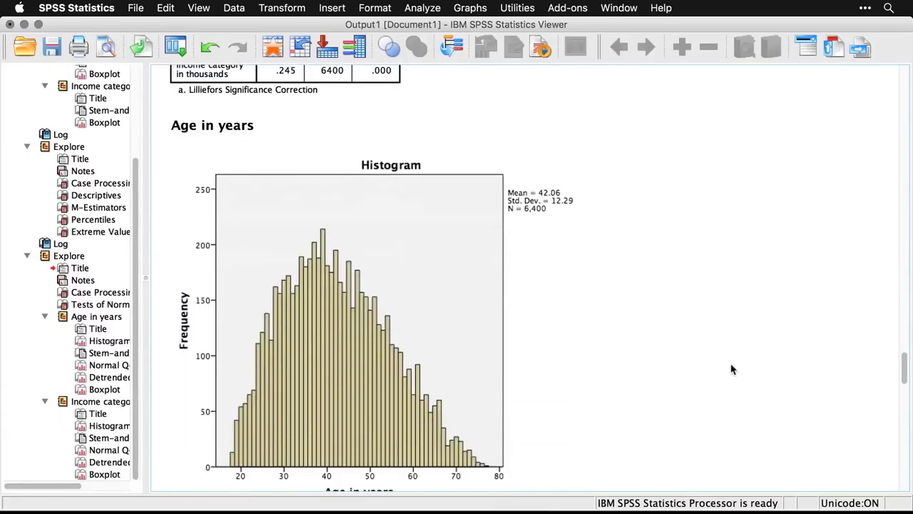
{"action": "scroll", "coordinate": [732, 369], "scroll_direction": "down", "scroll_amount": 10}
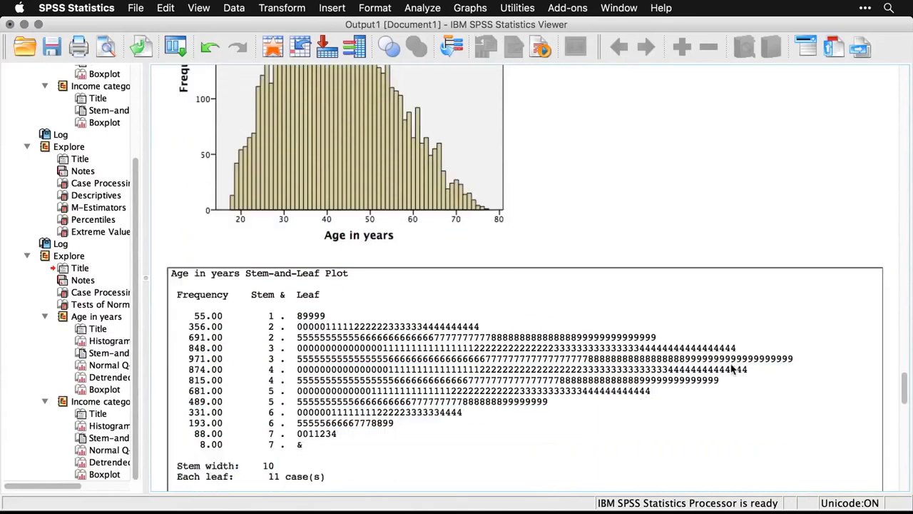
{"action": "scroll", "coordinate": [731, 369], "scroll_direction": "down", "scroll_amount": 10}
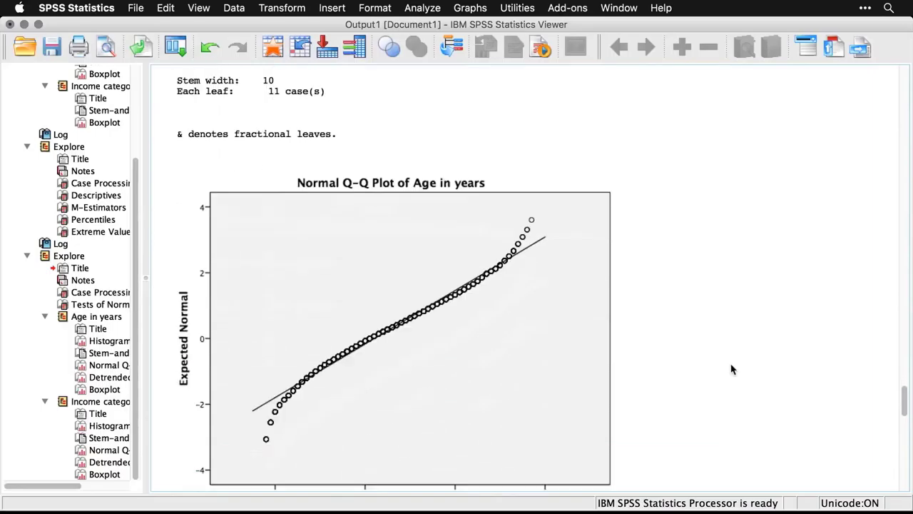
{"action": "scroll", "coordinate": [731, 369], "scroll_direction": "down", "scroll_amount": 1}
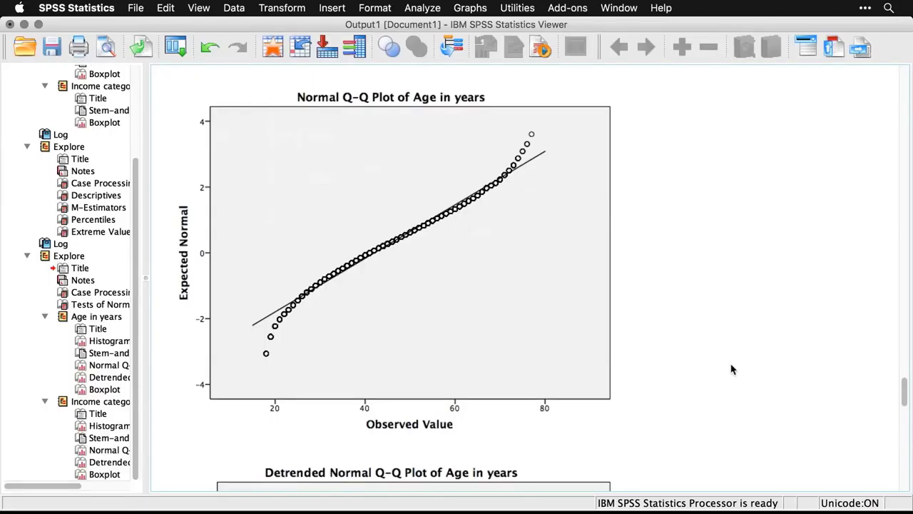
{"action": "left_click", "coordinate": [724, 370]}
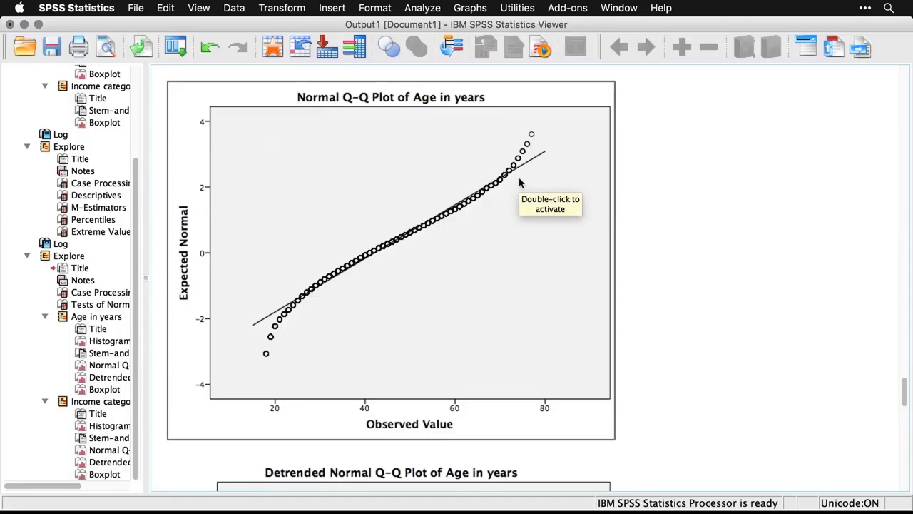
{"action": "left_click", "coordinate": [674, 279]}
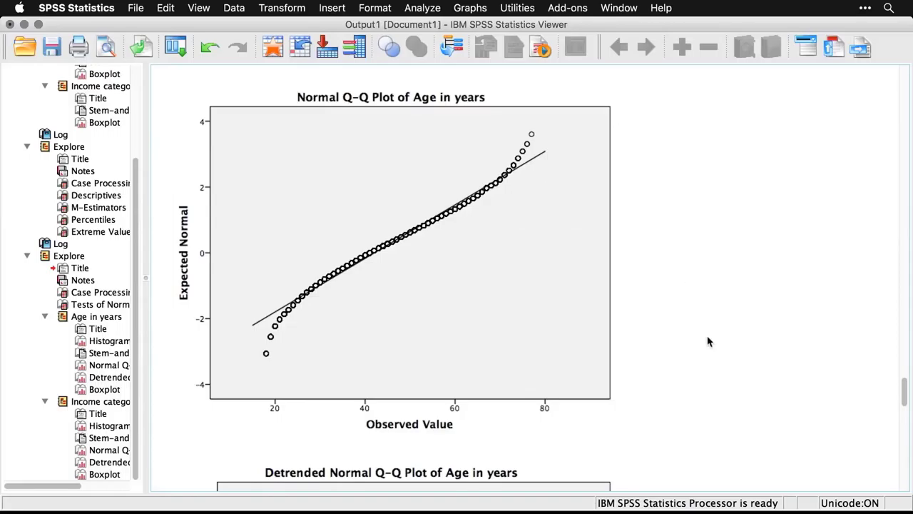
Examine the detrended normal Q-Q plot and the boxplot for age in the latest Explore output
{"action": "scroll", "coordinate": [708, 341], "scroll_direction": "down", "scroll_amount": 10}
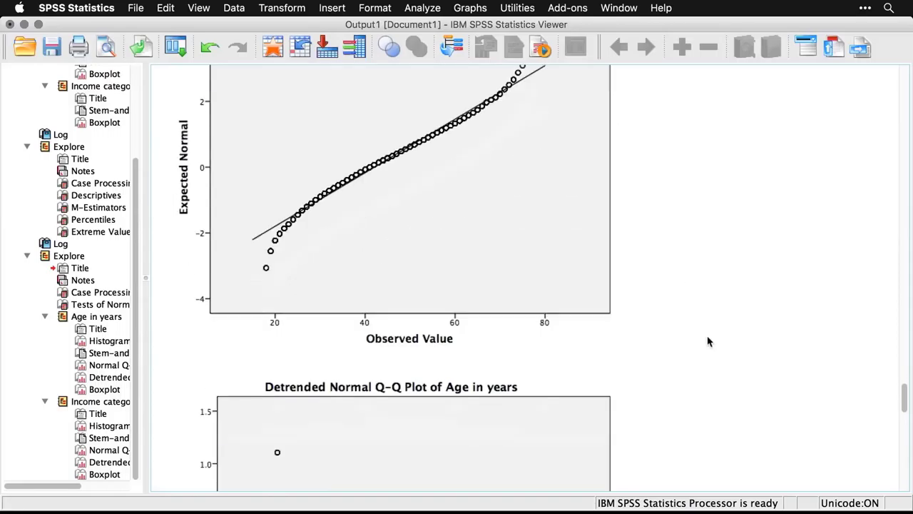
{"action": "scroll", "coordinate": [708, 341], "scroll_direction": "down", "scroll_amount": 2}
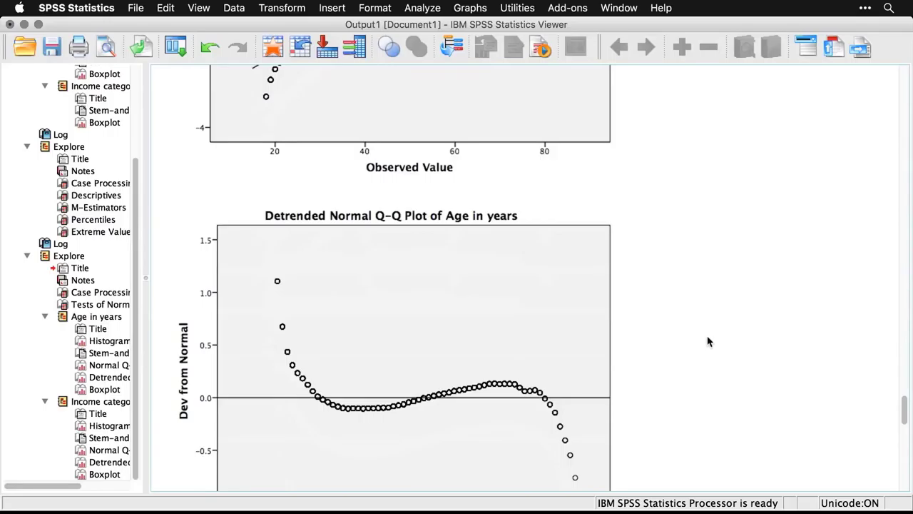
{"action": "scroll", "coordinate": [708, 341], "scroll_direction": "down", "scroll_amount": 14}
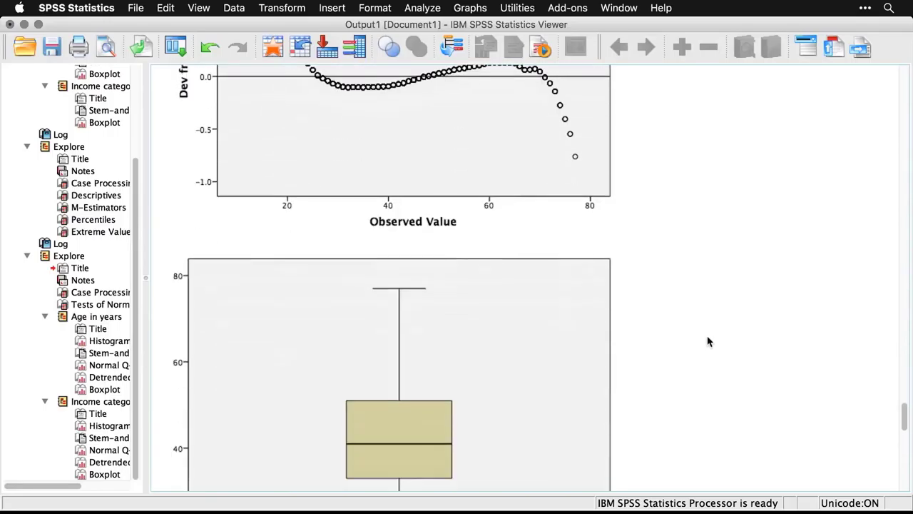
{"action": "scroll", "coordinate": [708, 341], "scroll_direction": "down", "scroll_amount": 7}
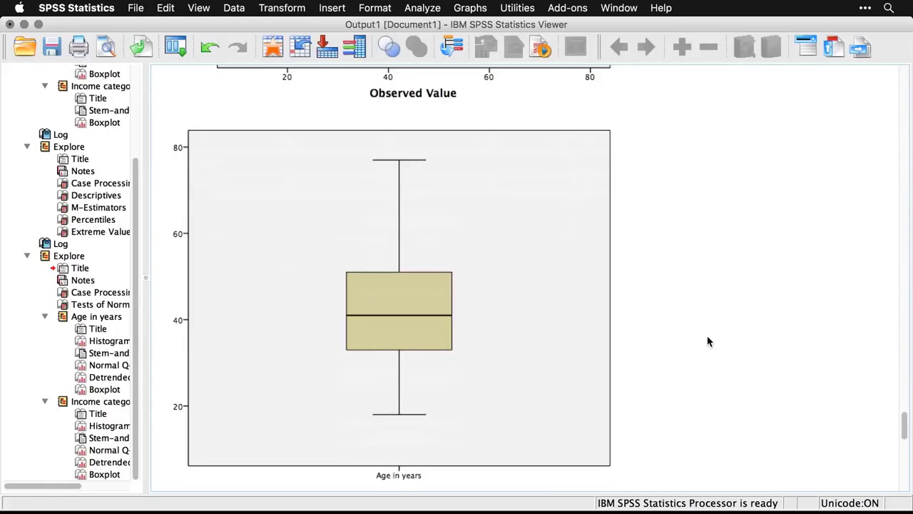
Examine the histogram, stem-and-leaf plot, normal and detrended Q-Q plots and boxplot for income category in the Explore output
{"action": "scroll", "coordinate": [708, 341], "scroll_direction": "down", "scroll_amount": 16}
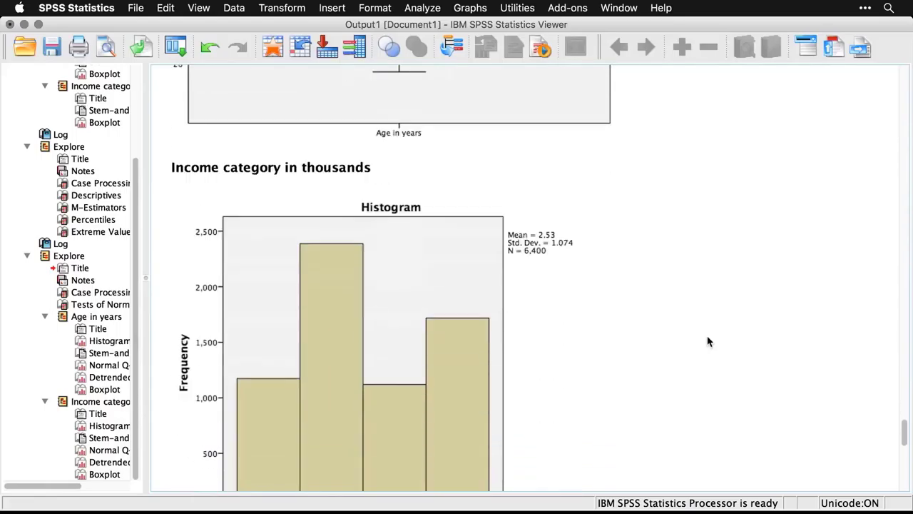
{"action": "scroll", "coordinate": [708, 341], "scroll_direction": "down", "scroll_amount": 14}
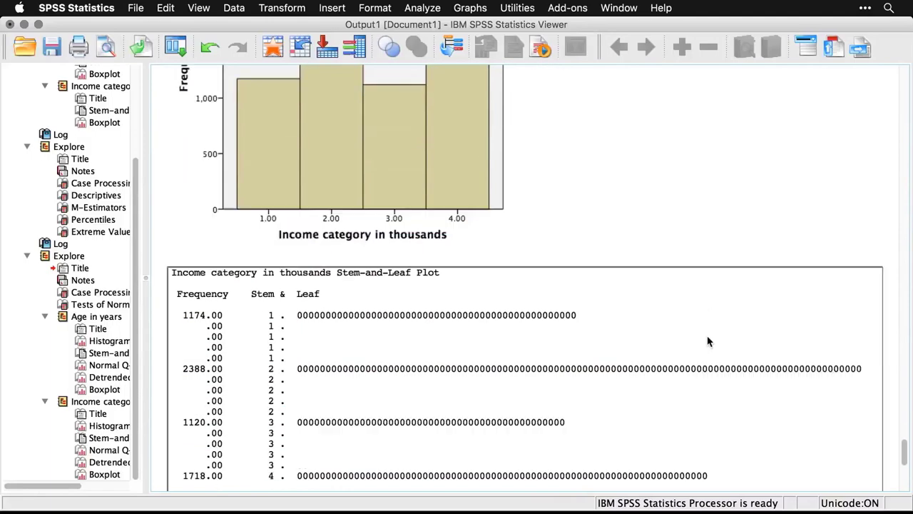
{"action": "scroll", "coordinate": [708, 341], "scroll_direction": "down", "scroll_amount": 16}
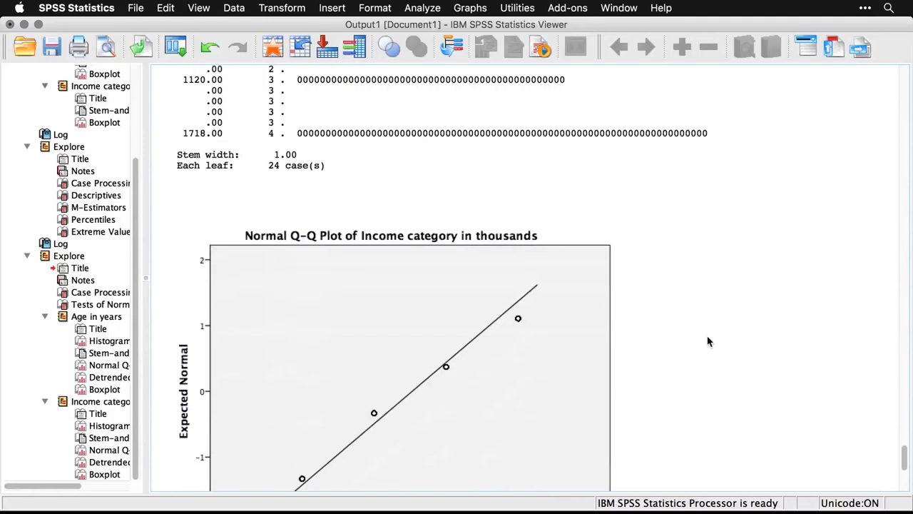
{"action": "scroll", "coordinate": [708, 341], "scroll_direction": "down", "scroll_amount": 2}
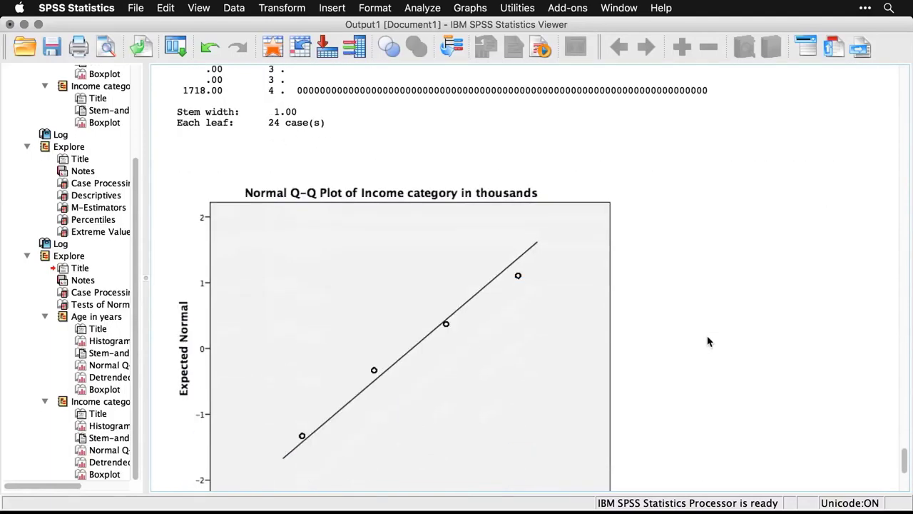
{"action": "scroll", "coordinate": [708, 341], "scroll_direction": "down", "scroll_amount": 1}
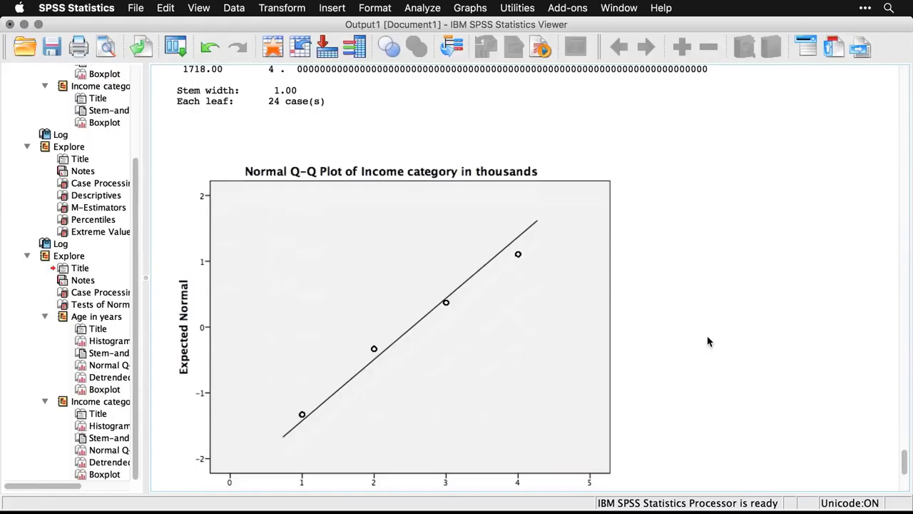
{"action": "scroll", "coordinate": [708, 341], "scroll_direction": "down", "scroll_amount": 7}
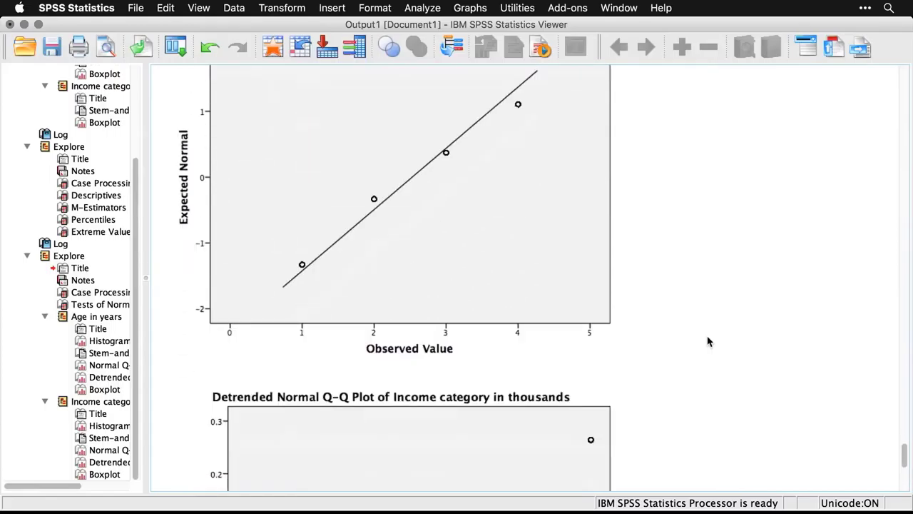
{"action": "scroll", "coordinate": [708, 341], "scroll_direction": "down", "scroll_amount": 12}
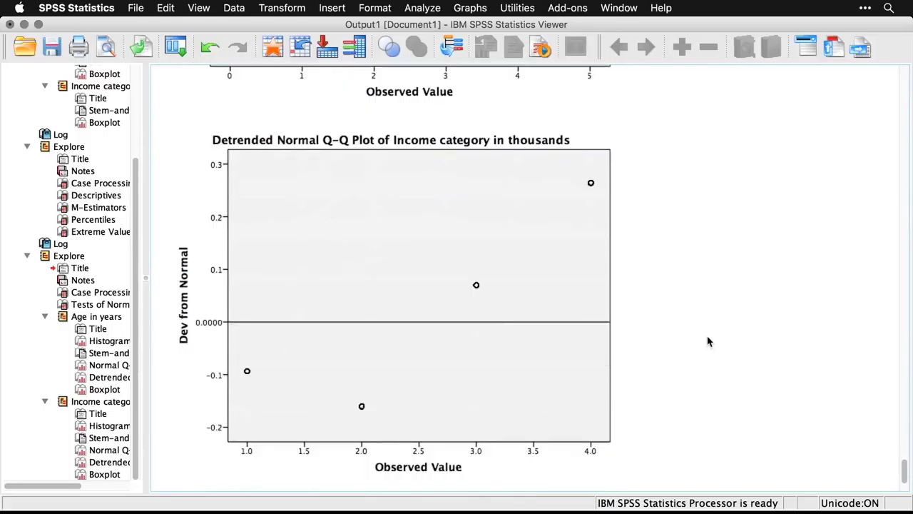
{"action": "scroll", "coordinate": [707, 341], "scroll_direction": "down", "scroll_amount": 18}
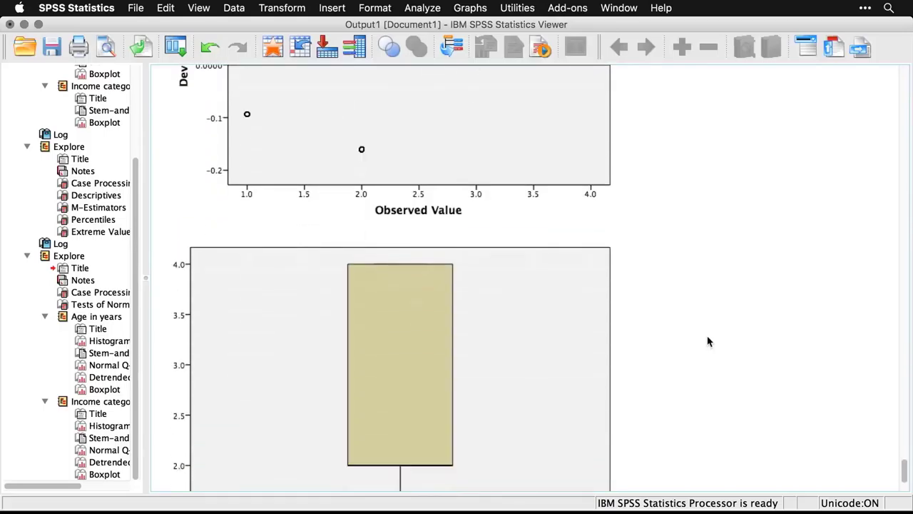
{"action": "scroll", "coordinate": [708, 341], "scroll_direction": "down", "scroll_amount": 1}
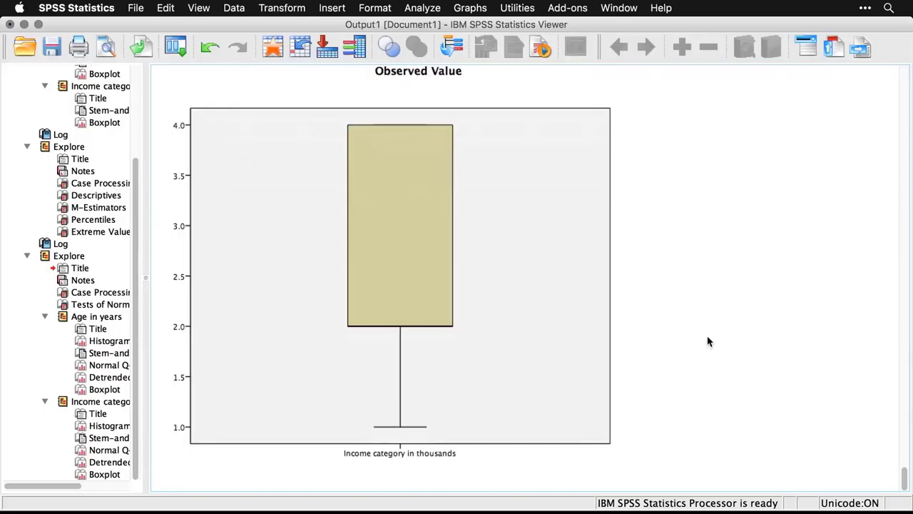
Reopen the Explore analysis from the syntax window and reset all its settings to the defaults
{"action": "key", "text": "super+grave"}
{"action": "key", "text": "super+grave"}
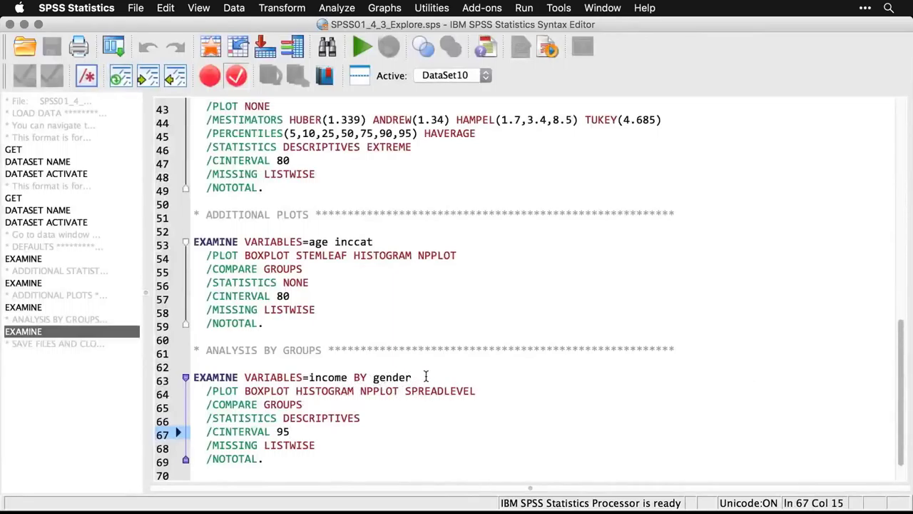
{"action": "left_click", "coordinate": [116, 47]}
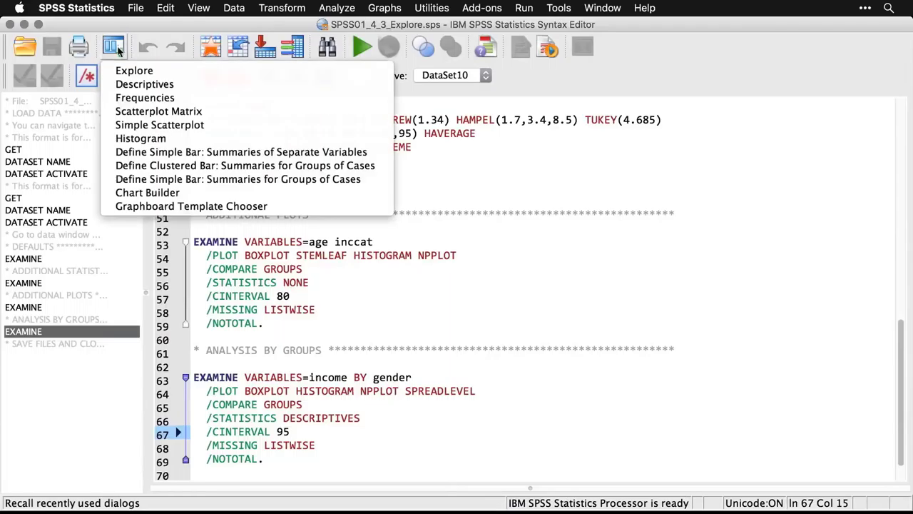
{"action": "left_click", "coordinate": [134, 71]}
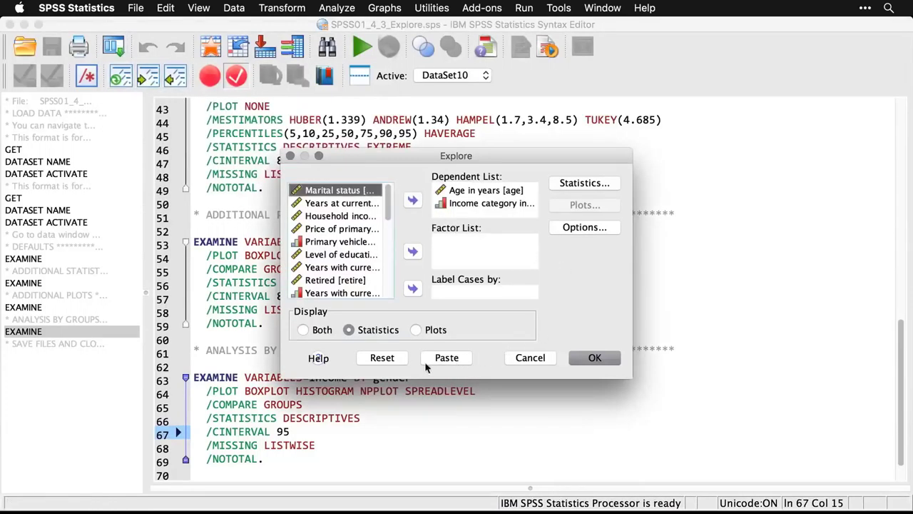
{"action": "left_click", "coordinate": [383, 357]}
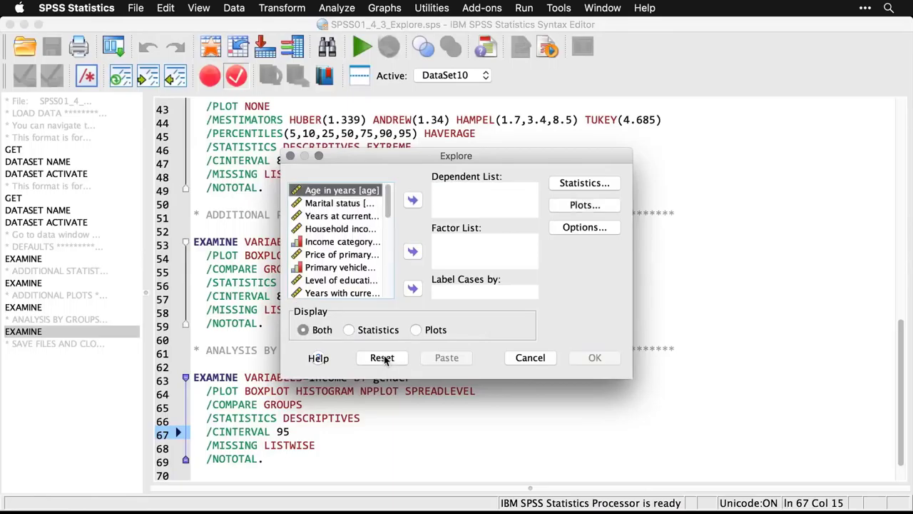
Set household income as the dependent variable and gender as the factor in the Explore analysis
{"action": "left_click", "coordinate": [349, 231]}
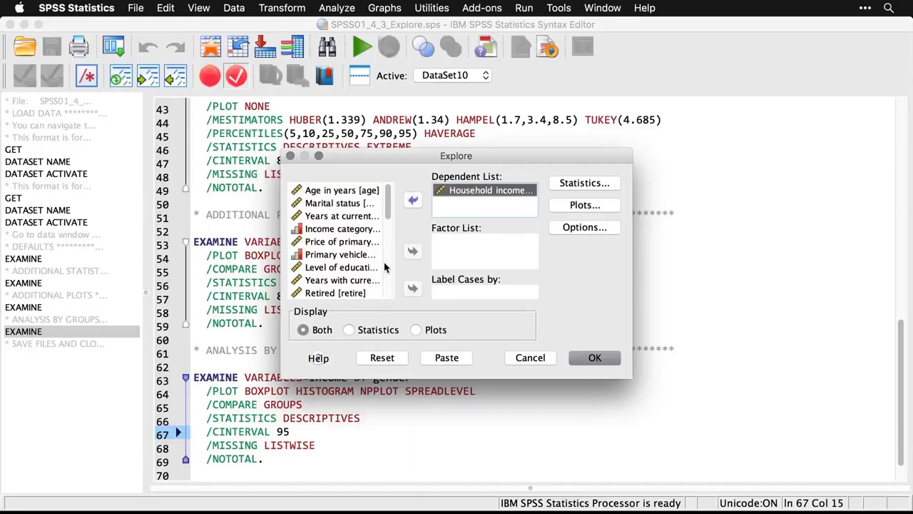
{"action": "scroll", "coordinate": [386, 267], "scroll_direction": "down", "scroll_amount": 3}
{"action": "left_click", "coordinate": [319, 231]}
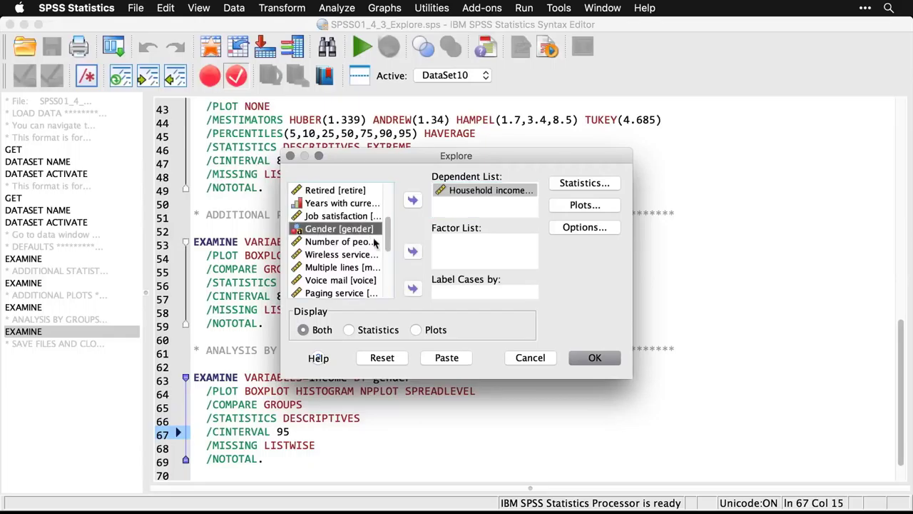
{"action": "left_click", "coordinate": [413, 253]}
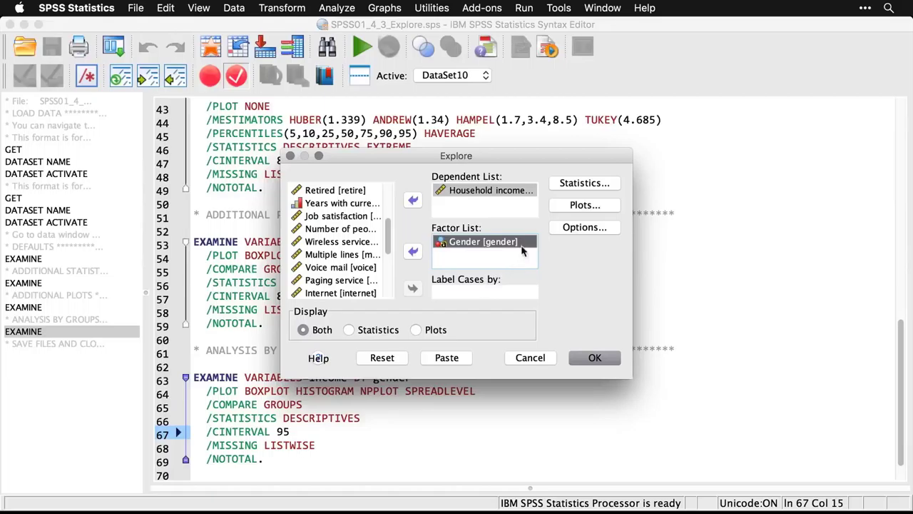
Display only plots, replacing stem-and-leaf with histograms and adding normality plots with tests and spread-vs-level power estimation, and run the Explore analysis
{"action": "left_click", "coordinate": [416, 331]}
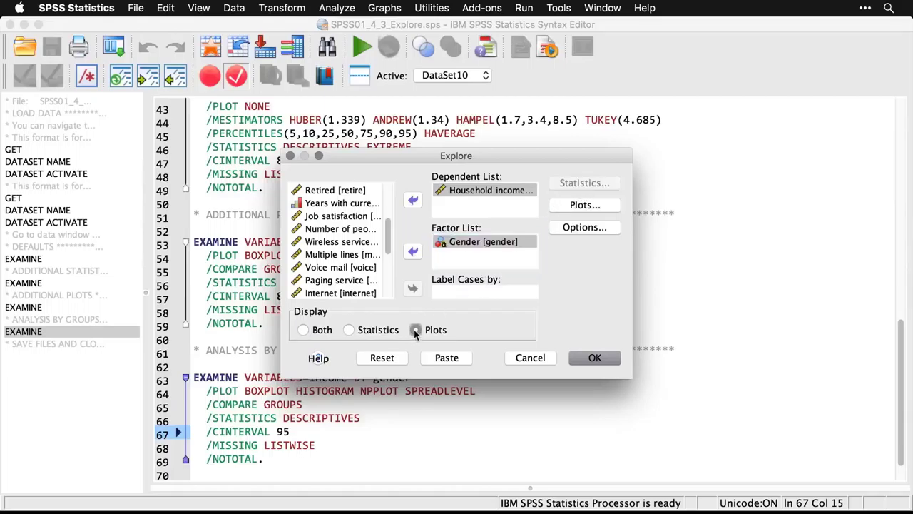
{"action": "left_click", "coordinate": [586, 205]}
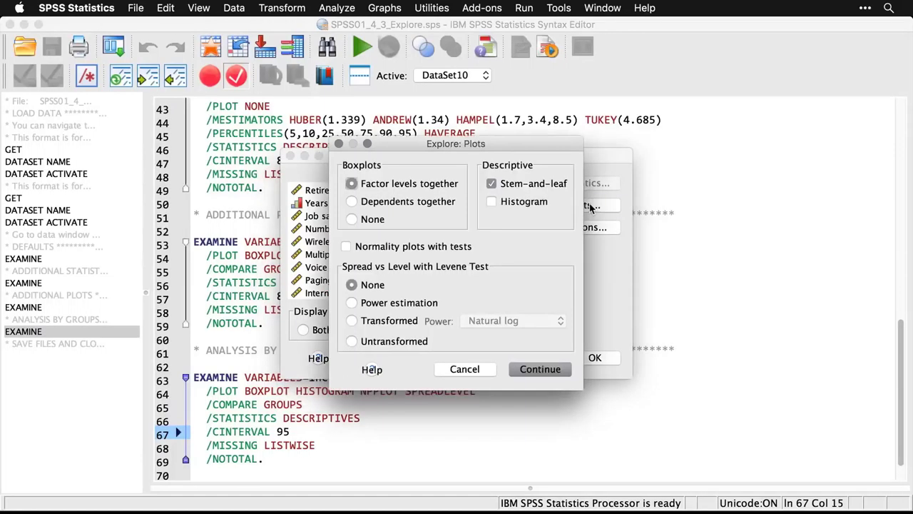
{"action": "left_click", "coordinate": [491, 183]}
{"action": "left_click", "coordinate": [492, 203]}
{"action": "left_click", "coordinate": [345, 248]}
{"action": "left_click", "coordinate": [363, 303]}
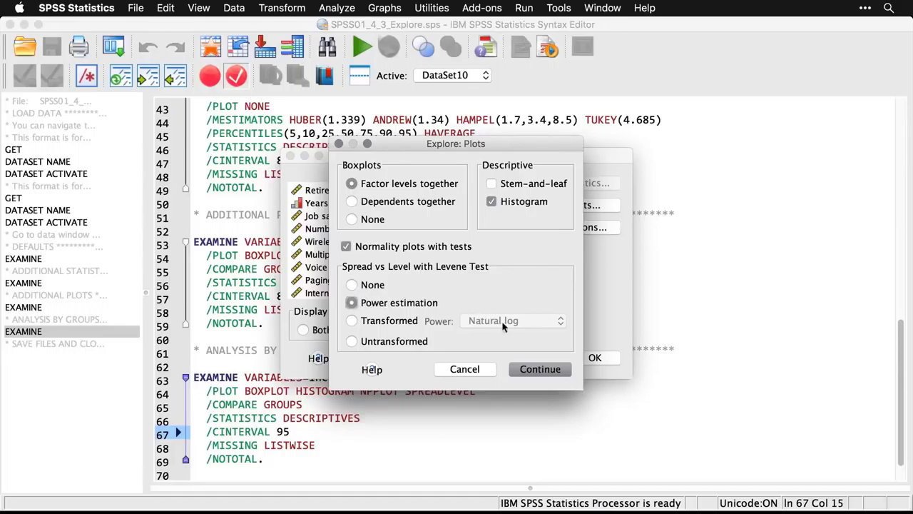
{"action": "left_click", "coordinate": [539, 369]}
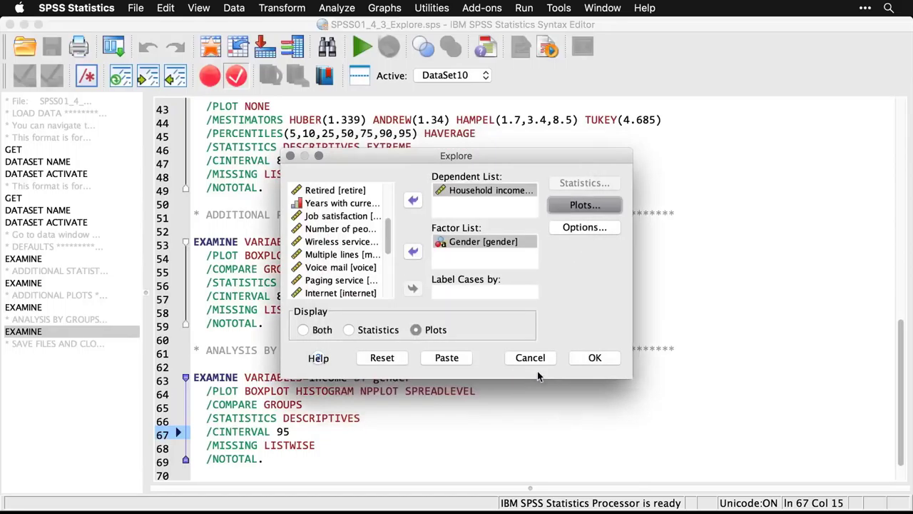
{"action": "left_click", "coordinate": [597, 357]}
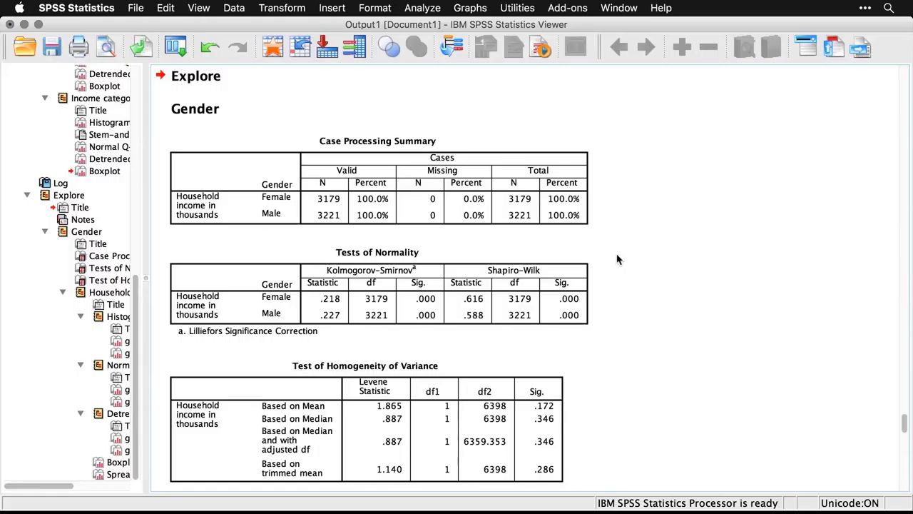
Examine the Tests of Normality and Test of Homogeneity of Variance tables for household income by gender
{"action": "left_click", "coordinate": [577, 289]}
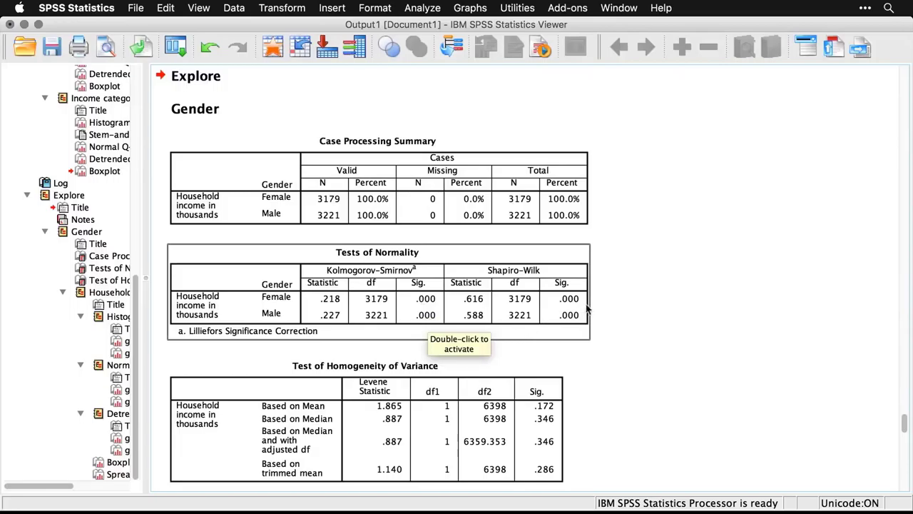
{"action": "left_click", "coordinate": [635, 337]}
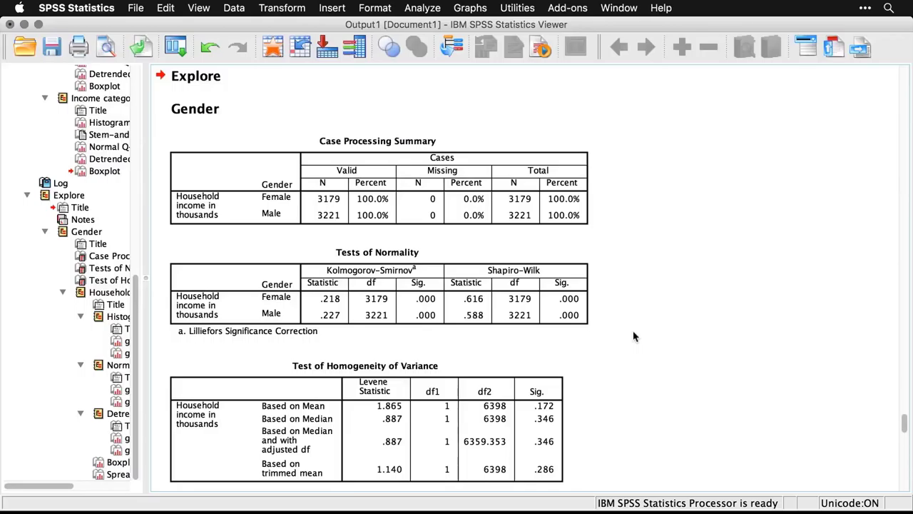
{"action": "scroll", "coordinate": [635, 337], "scroll_direction": "down", "scroll_amount": 2}
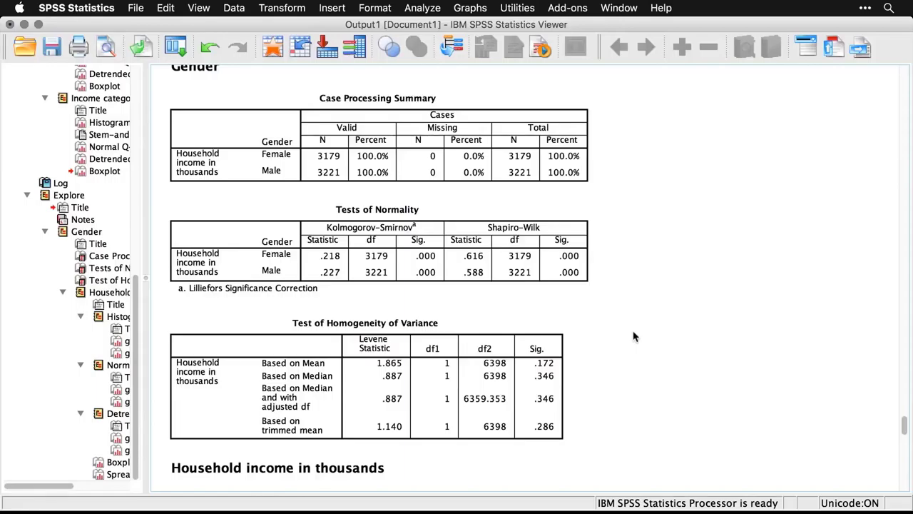
{"action": "left_click", "coordinate": [486, 378]}
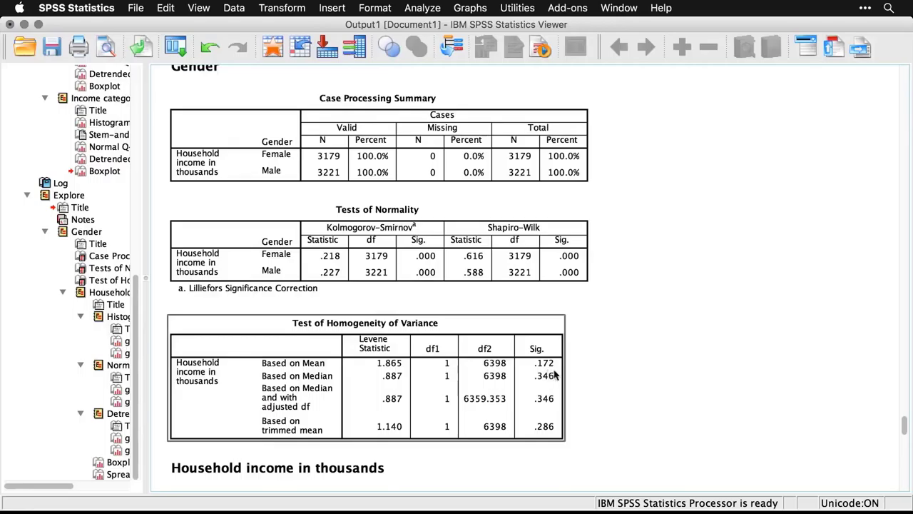
{"action": "left_click", "coordinate": [605, 445]}
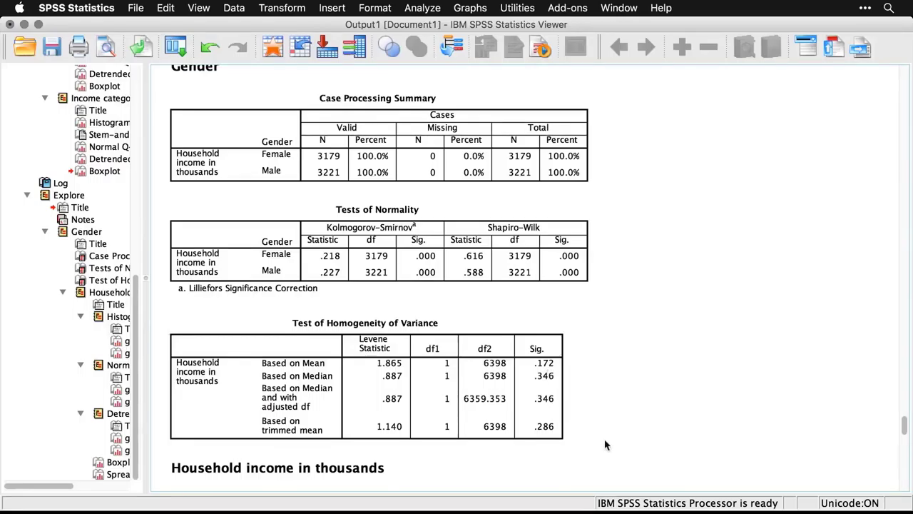
Examine the female and male histograms of household income in the Explore output
{"action": "scroll", "coordinate": [605, 446], "scroll_direction": "down", "scroll_amount": 6}
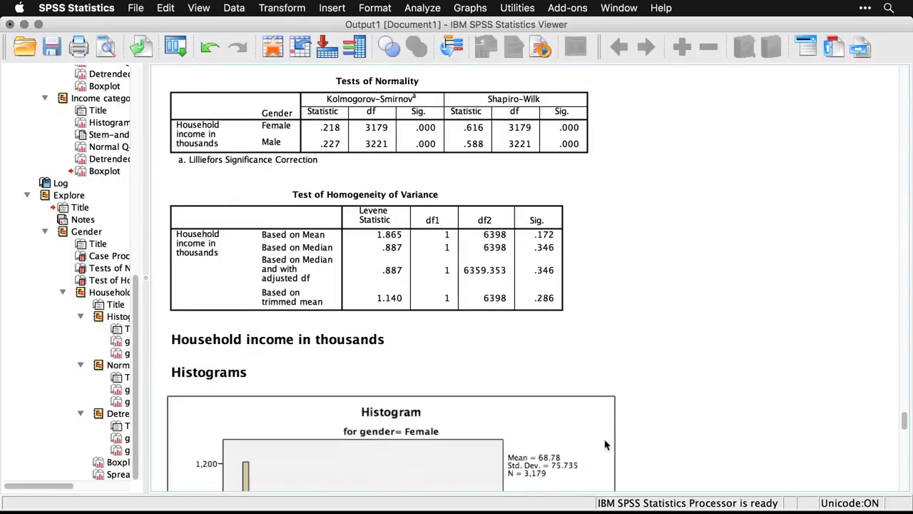
{"action": "scroll", "coordinate": [605, 445], "scroll_direction": "down", "scroll_amount": 3}
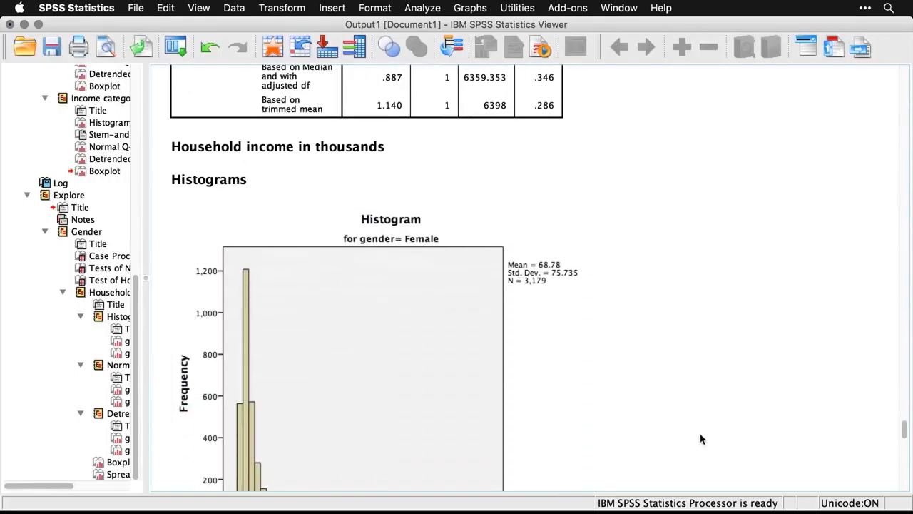
{"action": "scroll", "coordinate": [700, 437], "scroll_direction": "down", "scroll_amount": 2}
{"action": "scroll", "coordinate": [700, 439], "scroll_direction": "down", "scroll_amount": 1}
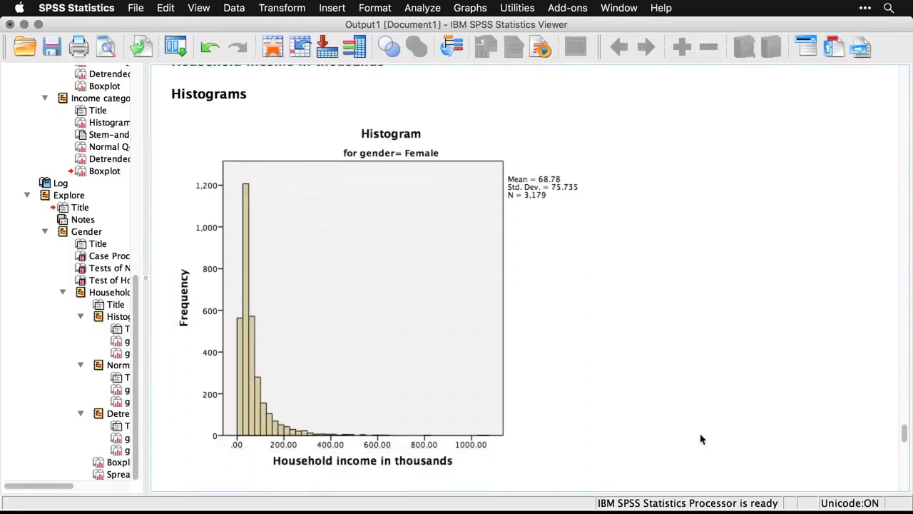
{"action": "scroll", "coordinate": [701, 439], "scroll_direction": "down", "scroll_amount": 10}
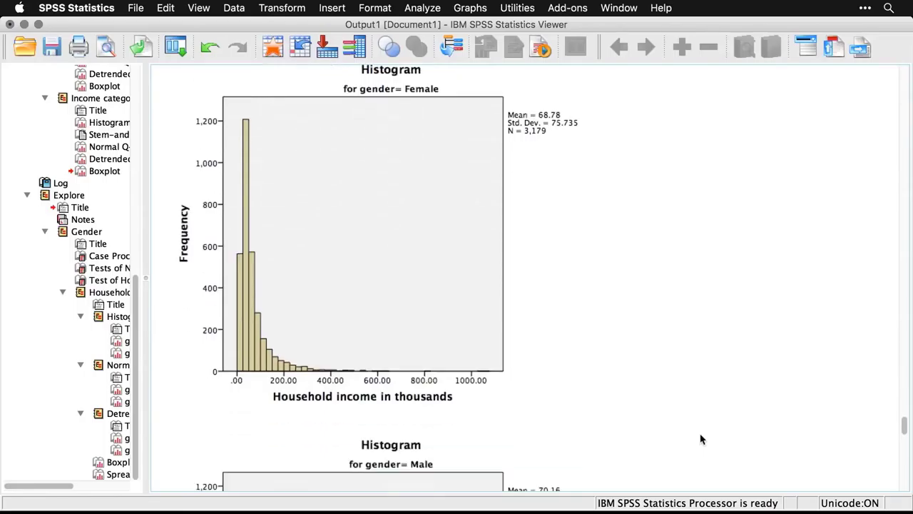
{"action": "scroll", "coordinate": [701, 438], "scroll_direction": "down", "scroll_amount": 1}
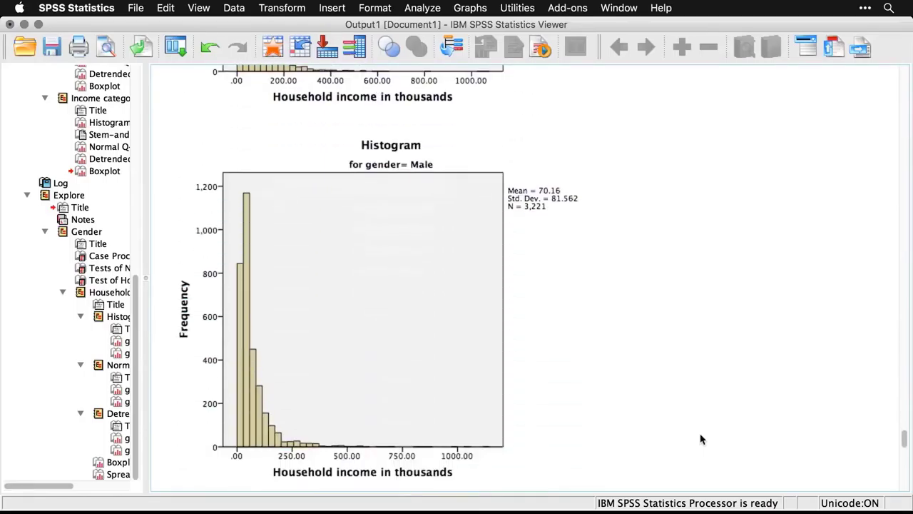
Examine the normal and detrended normal Q-Q plots of household income for females and males in the Explore output
{"action": "scroll", "coordinate": [702, 439], "scroll_direction": "down", "scroll_amount": 11}
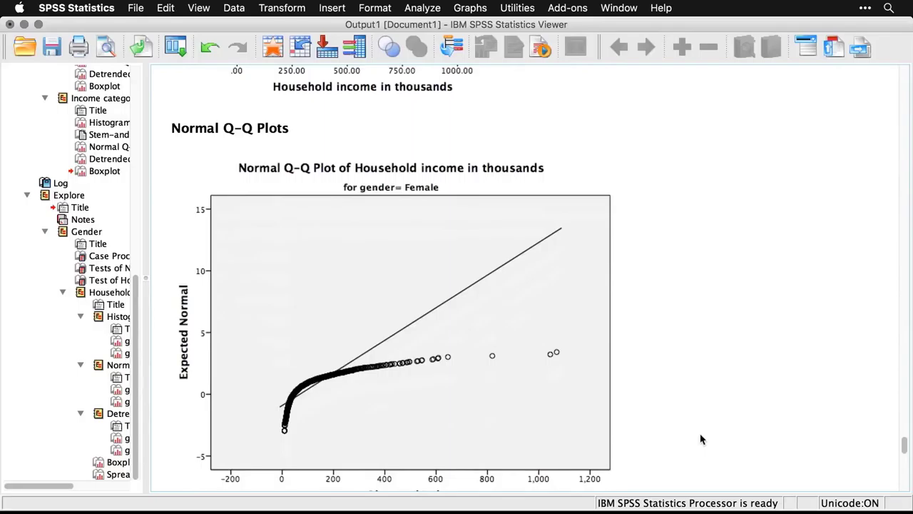
{"action": "left_click", "coordinate": [701, 439]}
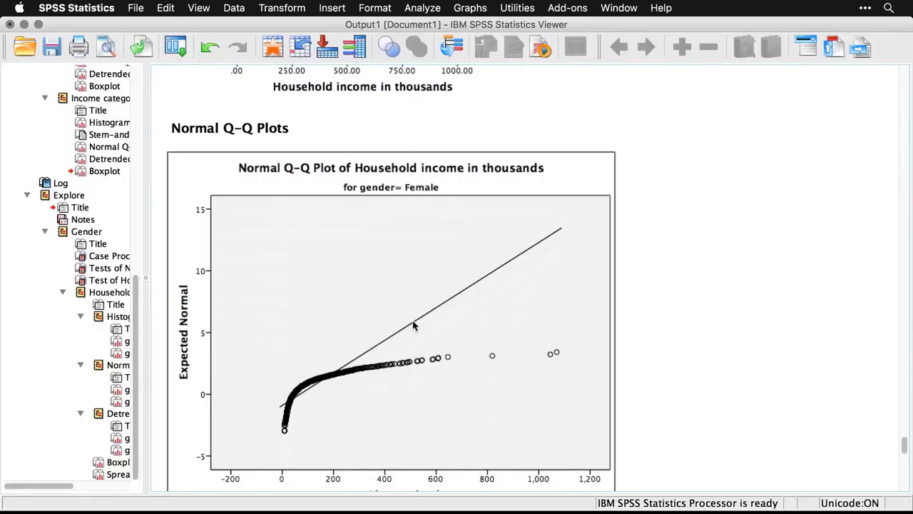
{"action": "left_click", "coordinate": [679, 420]}
{"action": "left_click", "coordinate": [537, 404]}
{"action": "left_click", "coordinate": [709, 413]}
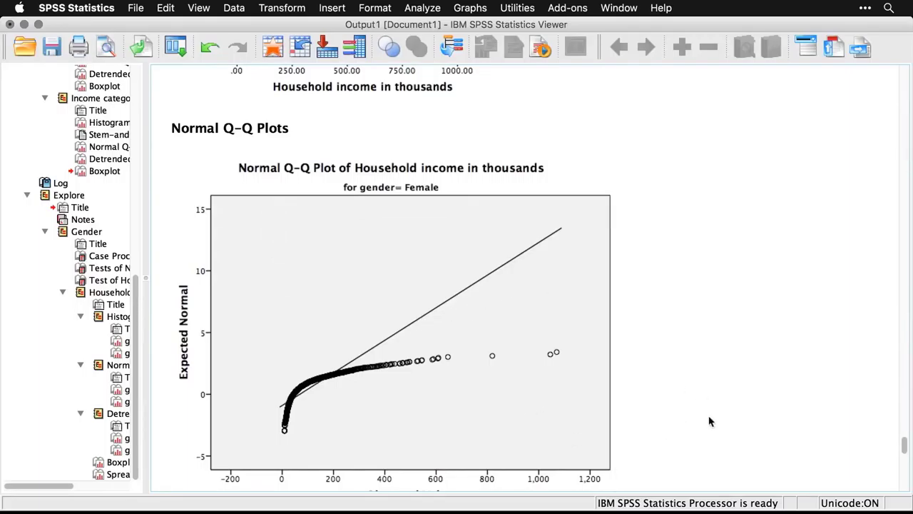
{"action": "scroll", "coordinate": [710, 421], "scroll_direction": "down", "scroll_amount": 9}
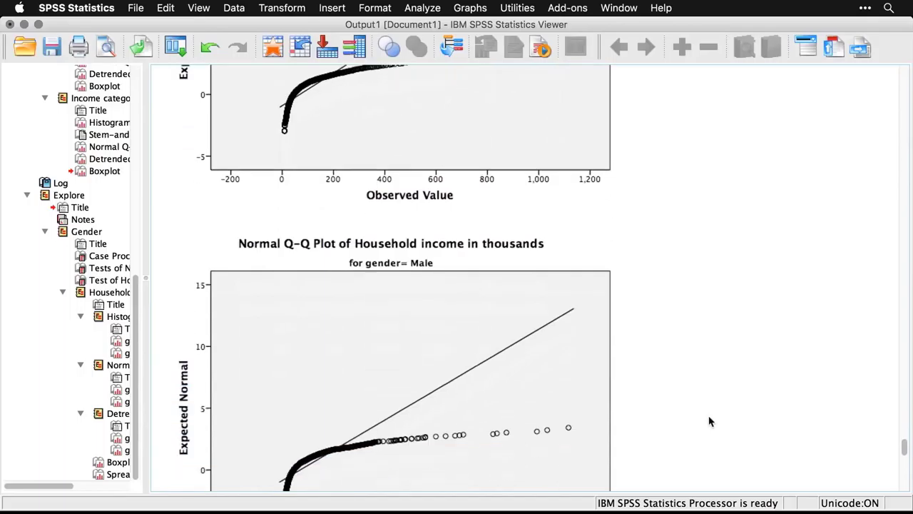
{"action": "scroll", "coordinate": [709, 421], "scroll_direction": "down", "scroll_amount": 9}
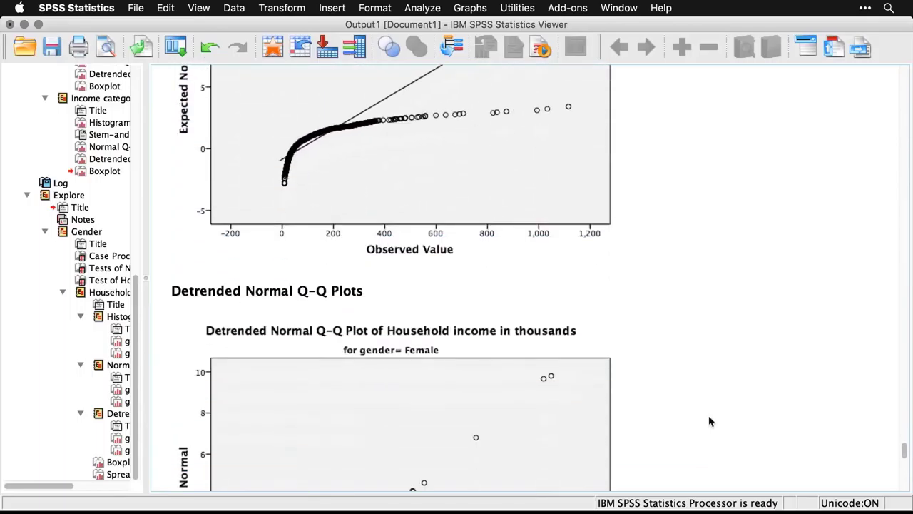
{"action": "scroll", "coordinate": [709, 420], "scroll_direction": "down", "scroll_amount": 5}
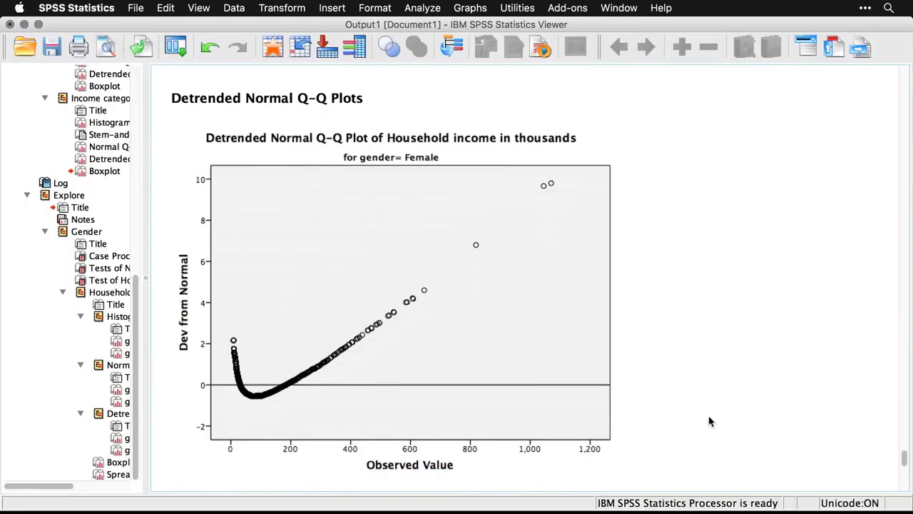
{"action": "scroll", "coordinate": [710, 421], "scroll_direction": "down", "scroll_amount": 8}
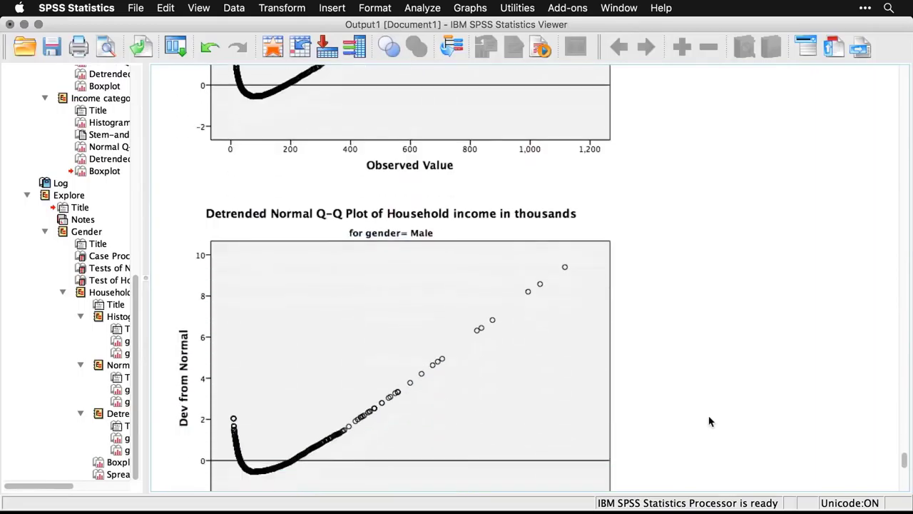
{"action": "scroll", "coordinate": [710, 421], "scroll_direction": "down", "scroll_amount": 10}
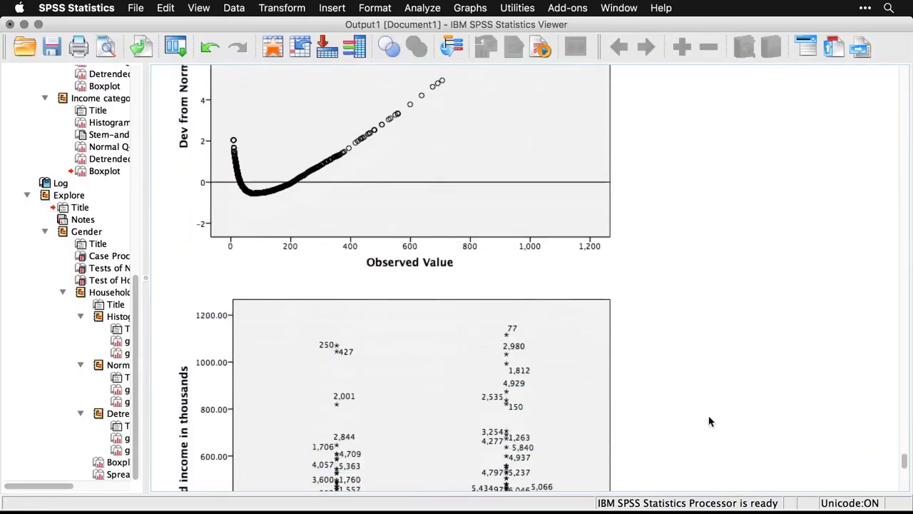
Hide the outlier case labels on the boxplot of household income by gender and close the chart editor
{"action": "scroll", "coordinate": [709, 421], "scroll_direction": "down", "scroll_amount": 3}
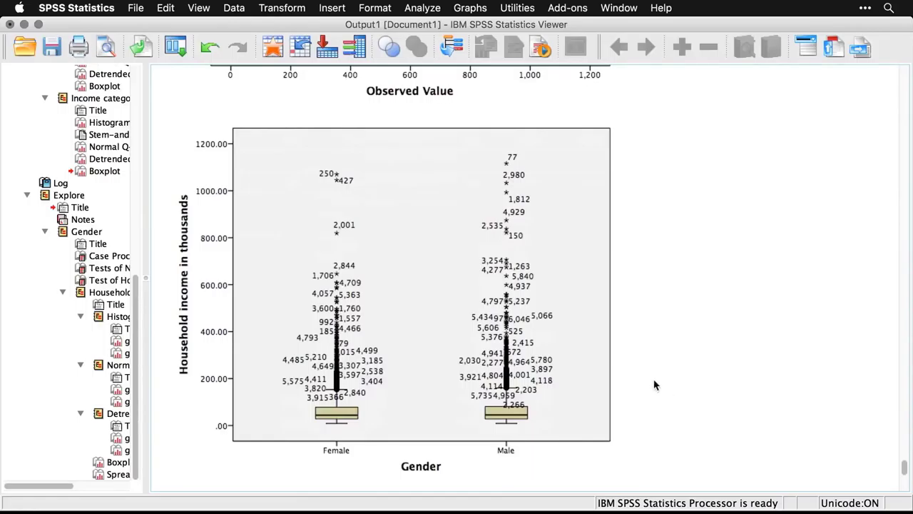
{"action": "left_click", "coordinate": [557, 350]}
{"action": "double_click", "coordinate": [490, 324]}
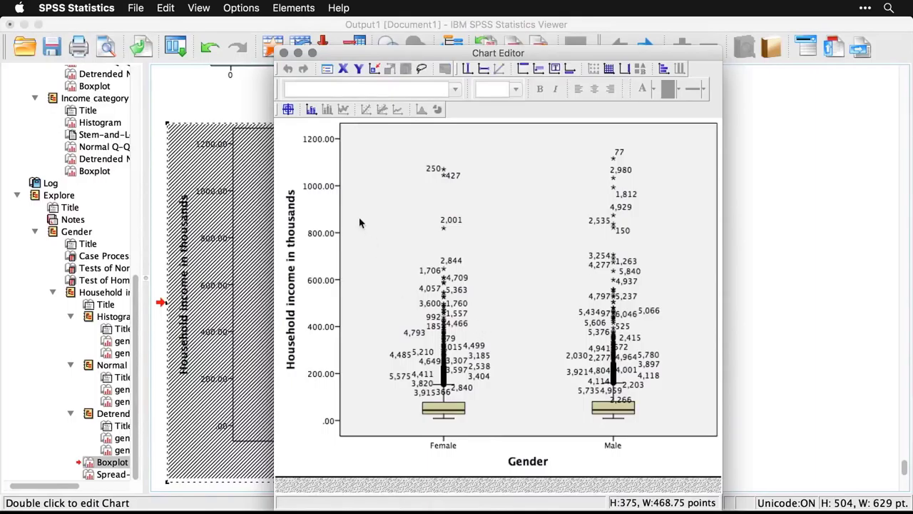
{"action": "left_click", "coordinate": [311, 111]}
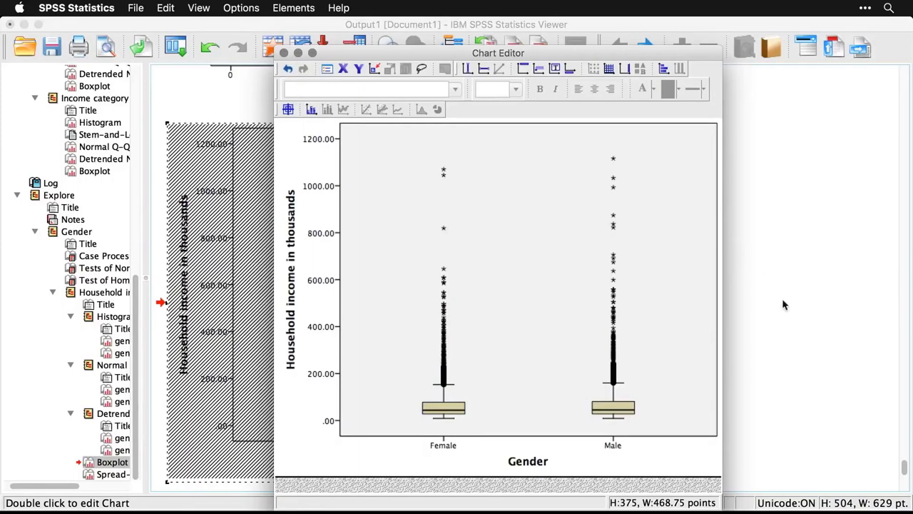
{"action": "key", "text": "super+w"}
{"action": "left_click", "coordinate": [747, 351]}
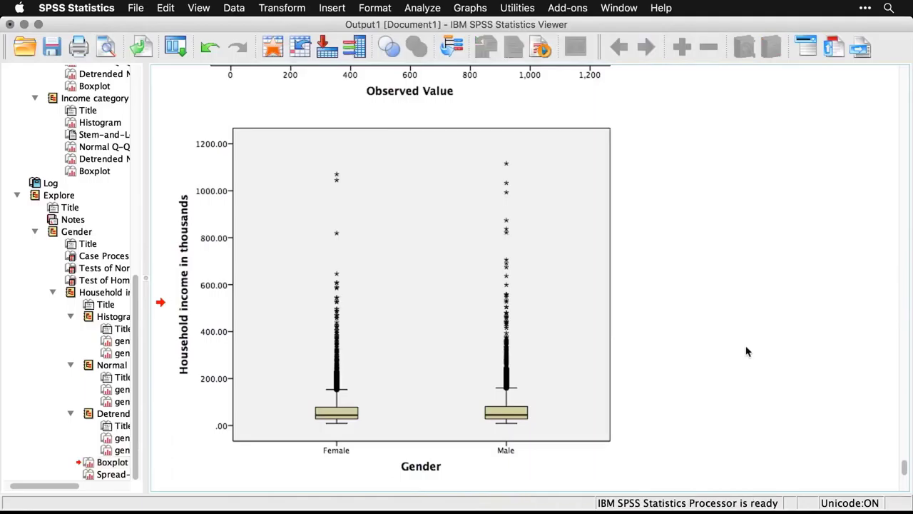
Examine the Spread vs. Level plot of income by gender, including its slope and power for transformation
{"action": "scroll", "coordinate": [747, 351], "scroll_direction": "down", "scroll_amount": 8}
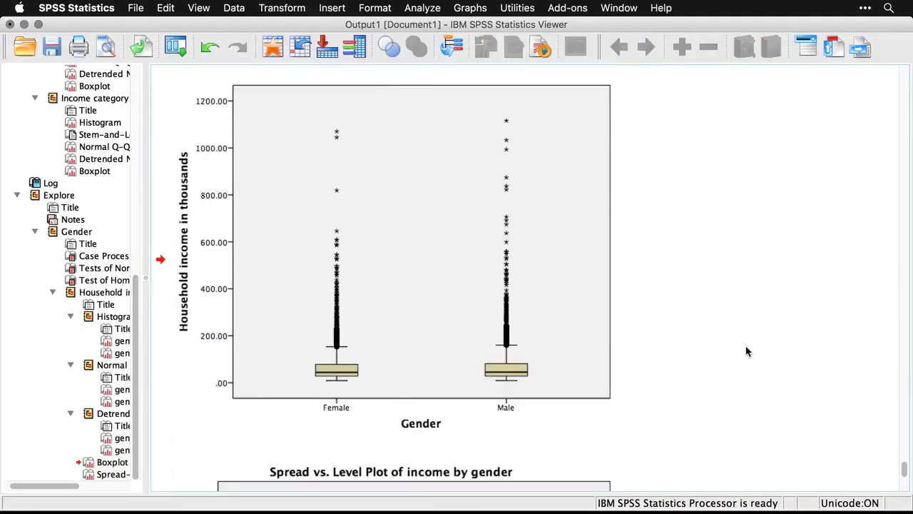
{"action": "scroll", "coordinate": [747, 351], "scroll_direction": "down", "scroll_amount": 2}
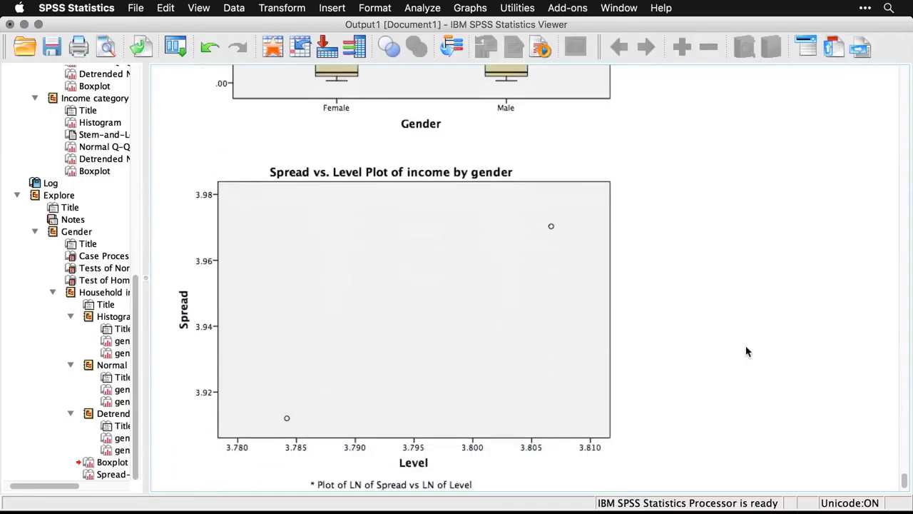
{"action": "scroll", "coordinate": [747, 351], "scroll_direction": "down", "scroll_amount": 1}
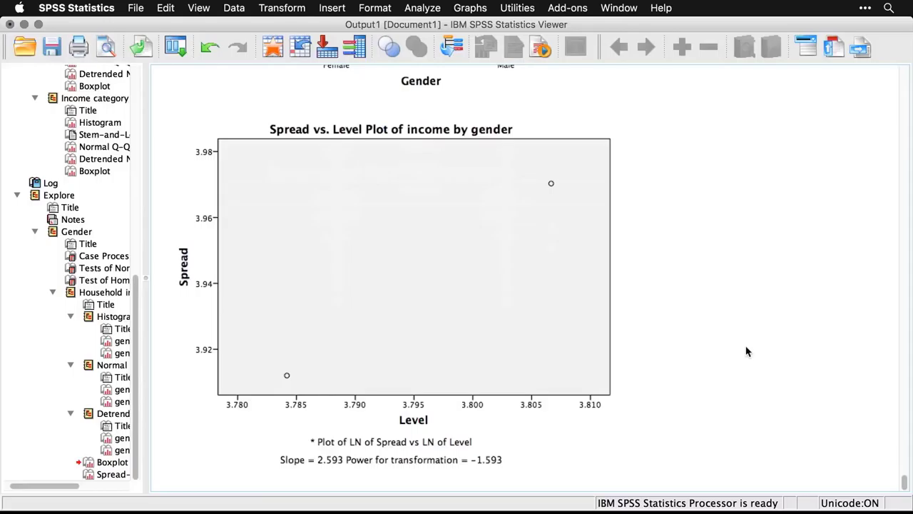
{"action": "scroll", "coordinate": [747, 351], "scroll_direction": "down", "scroll_amount": 1}
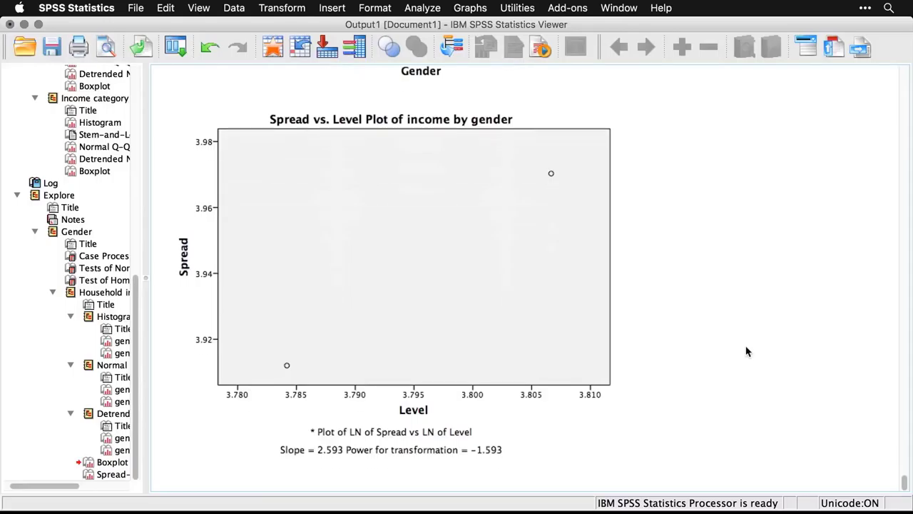
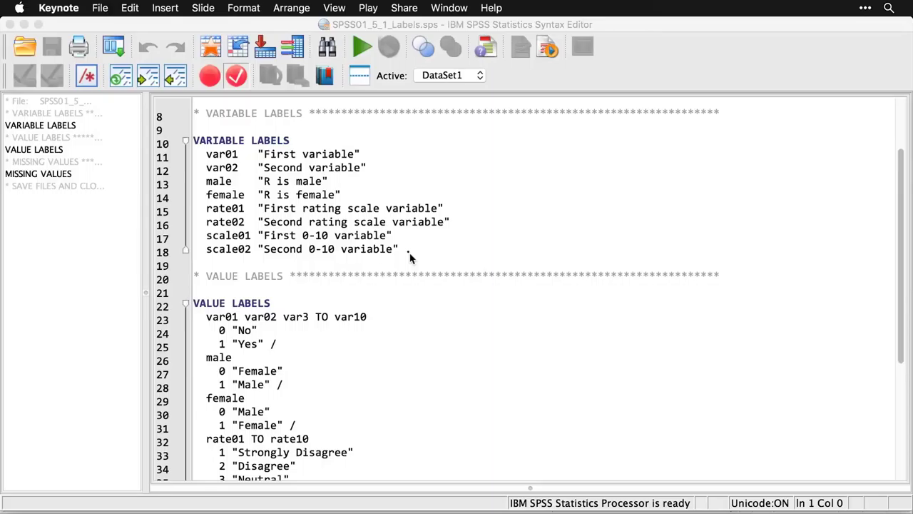
Review the VALUE LABELS and MISSING VALUES commands in the SPSS01_5_1_Labels.sps syntax file
{"action": "scroll", "coordinate": [411, 258], "scroll_direction": "down", "scroll_amount": 5}
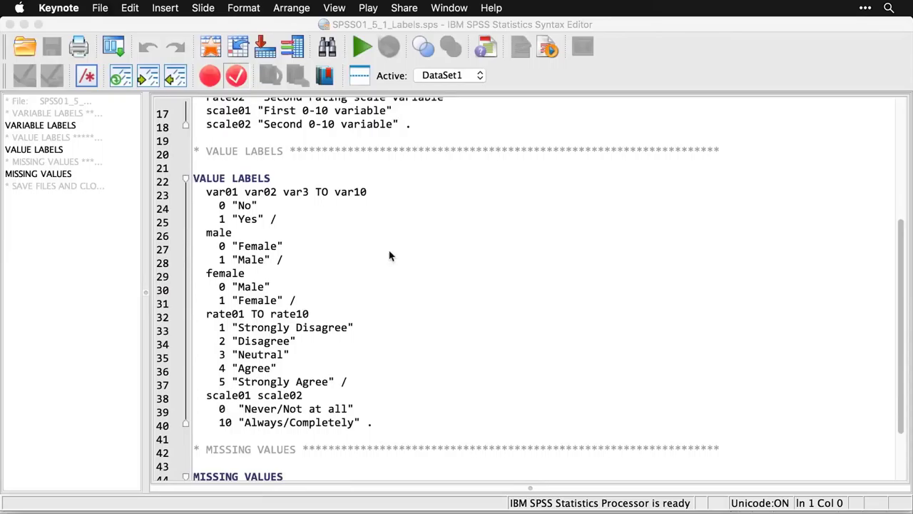
{"action": "left_click", "coordinate": [289, 184]}
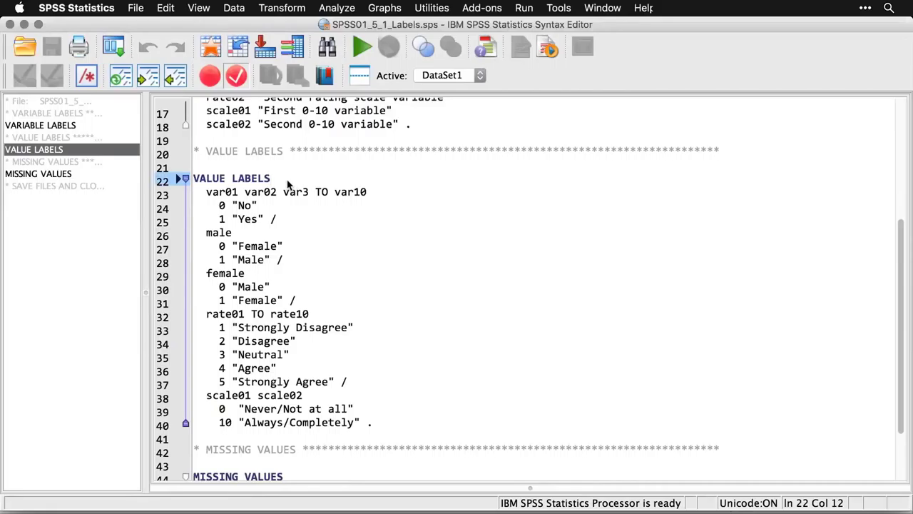
{"action": "left_click", "coordinate": [371, 193]}
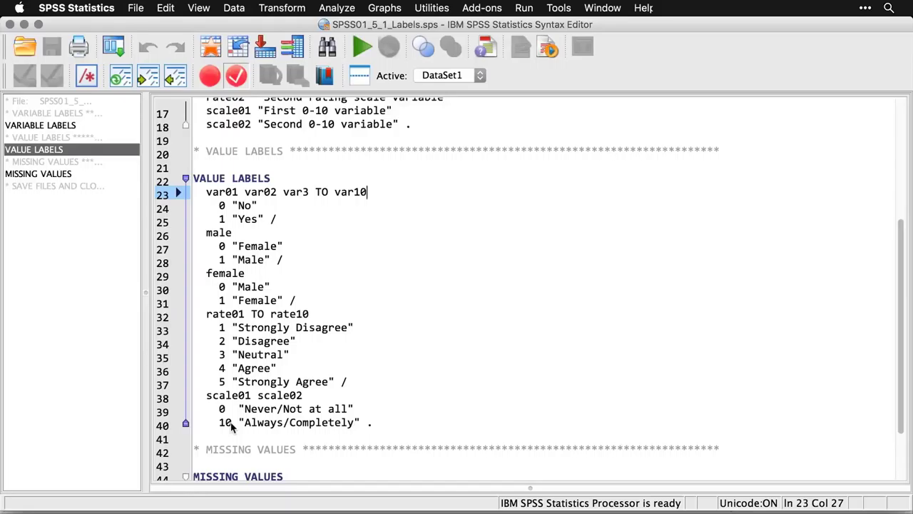
{"action": "left_click", "coordinate": [378, 429]}
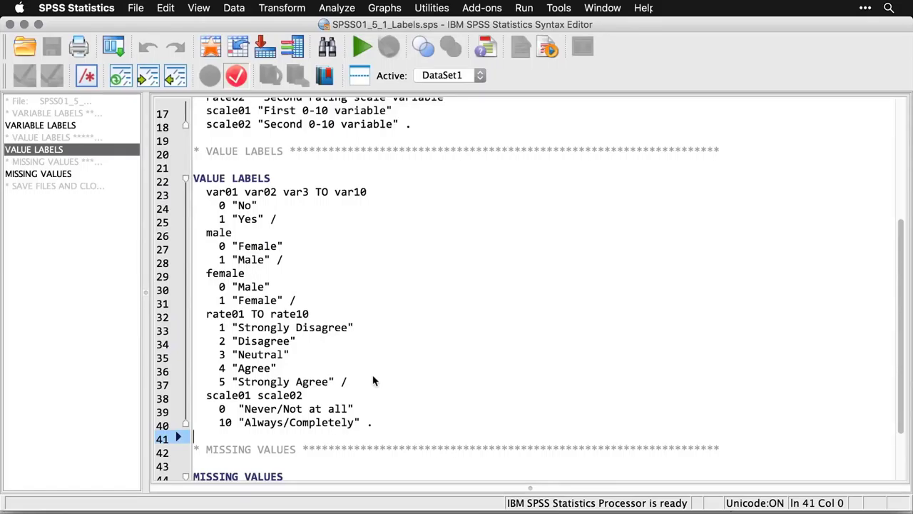
{"action": "scroll", "coordinate": [372, 381], "scroll_direction": "down", "scroll_amount": 2}
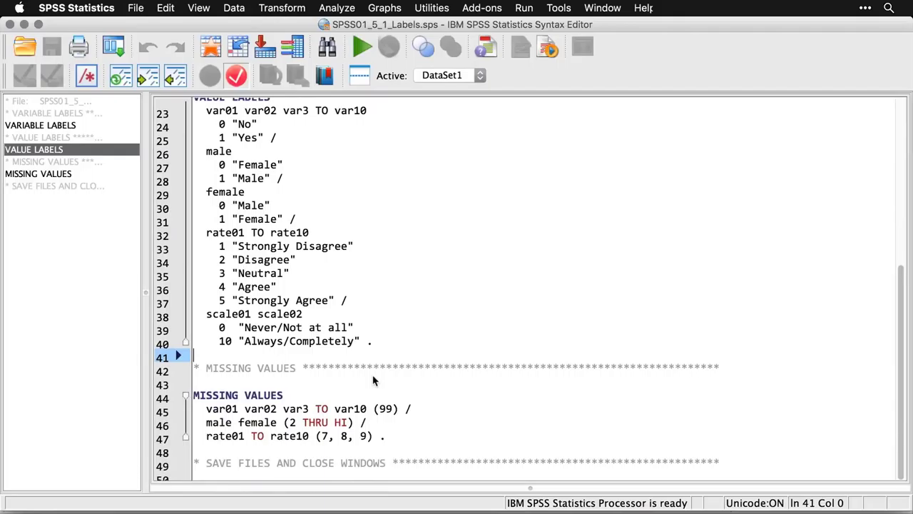
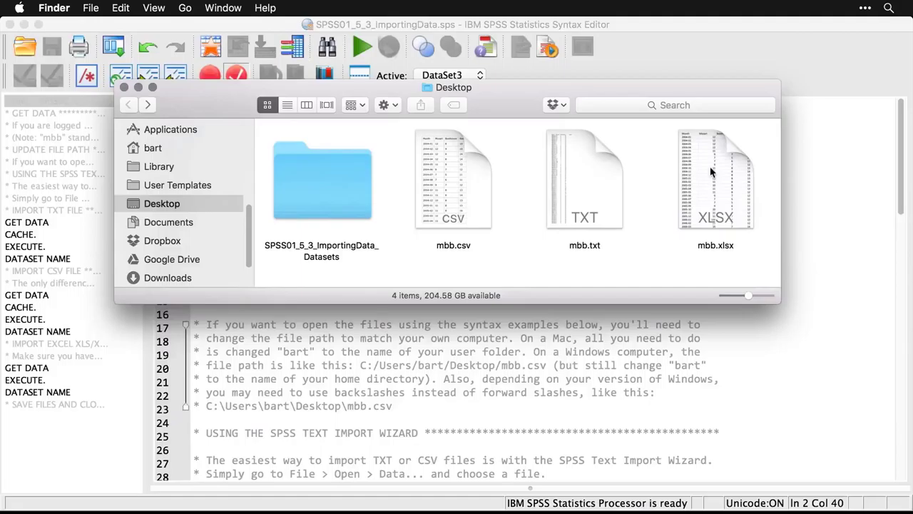
Preview the contents of mbb.csv, mbb.txt and mbb.xlsx in the Desktop folder, one after another
{"action": "left_click", "coordinate": [470, 202]}
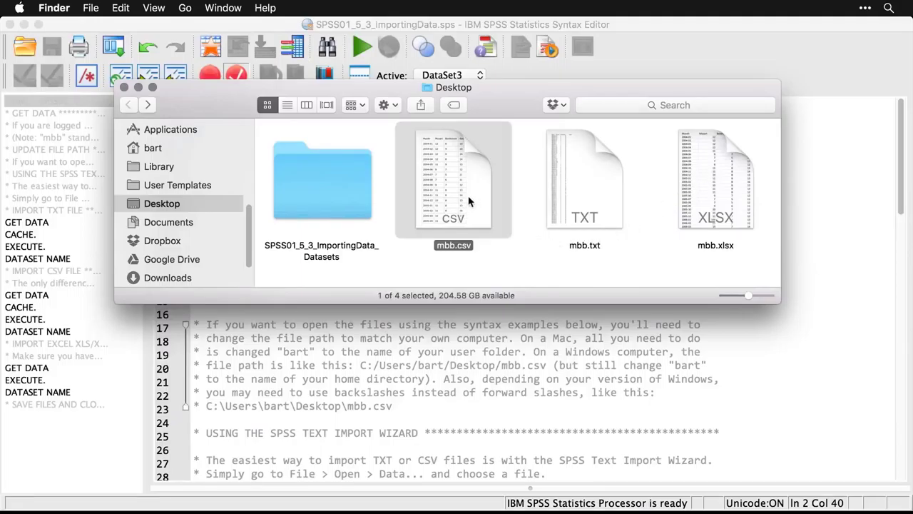
{"action": "key", "text": "space"}
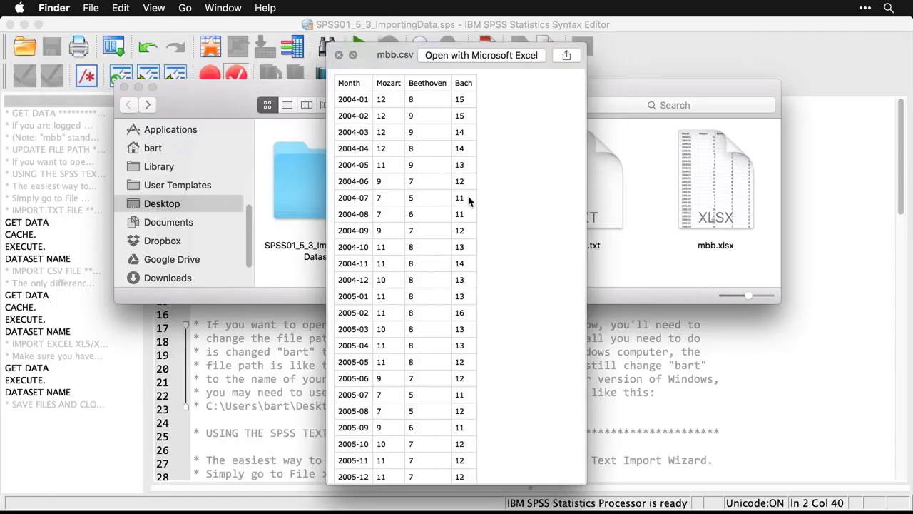
{"action": "key", "text": "space"}
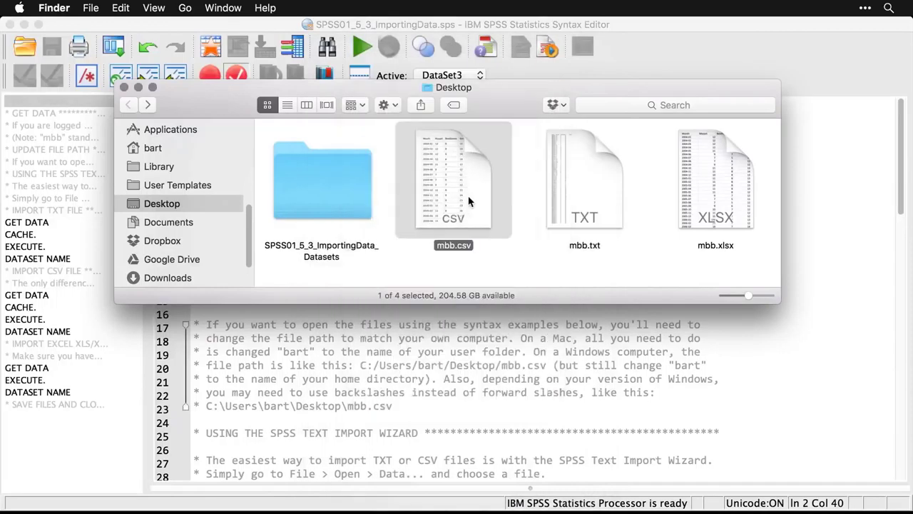
{"action": "left_click", "coordinate": [576, 190]}
{"action": "key", "text": "space"}
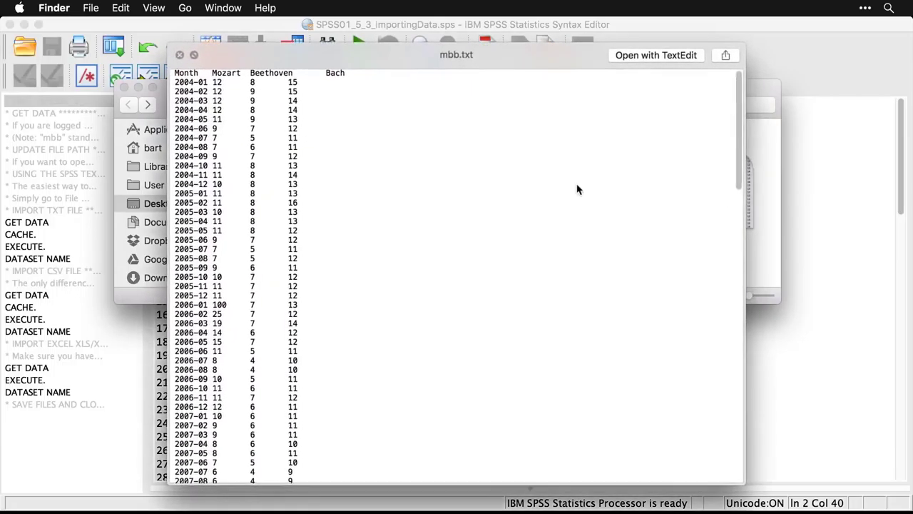
{"action": "key", "text": "space"}
{"action": "left_click", "coordinate": [691, 182]}
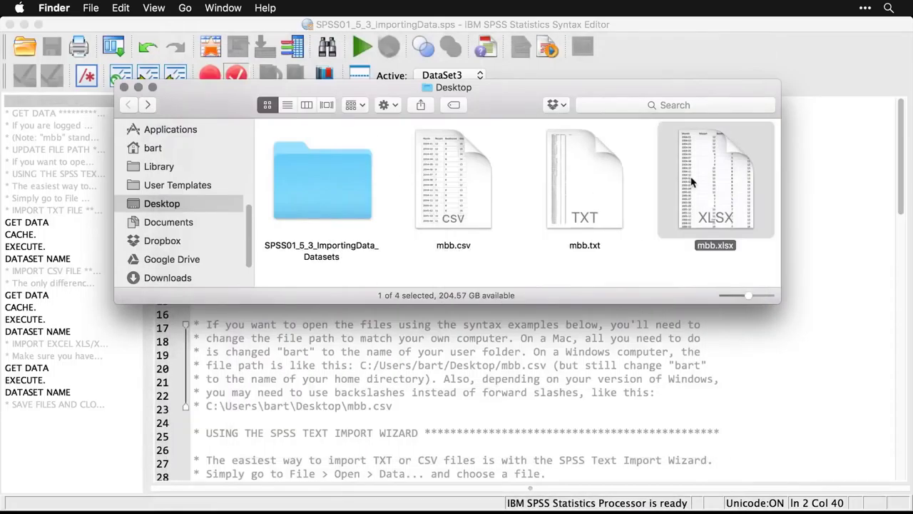
{"action": "key", "text": "space"}
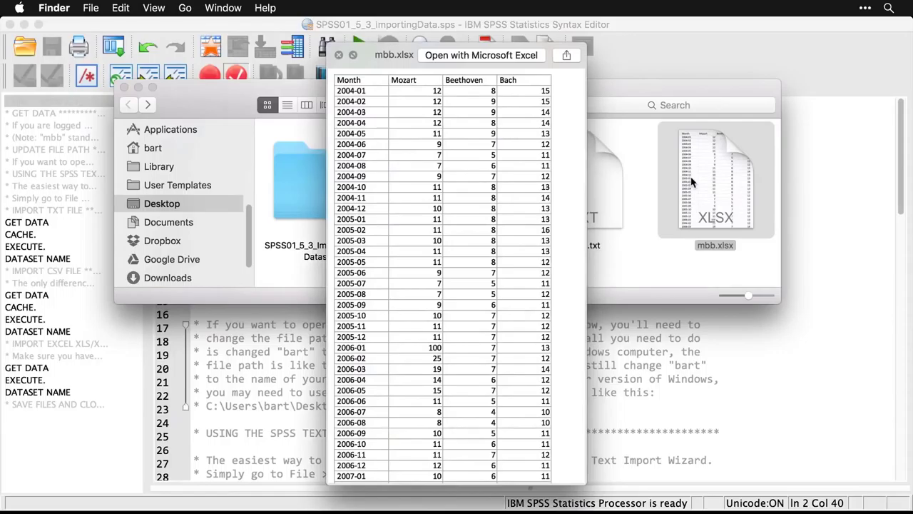
{"action": "key", "text": "space"}
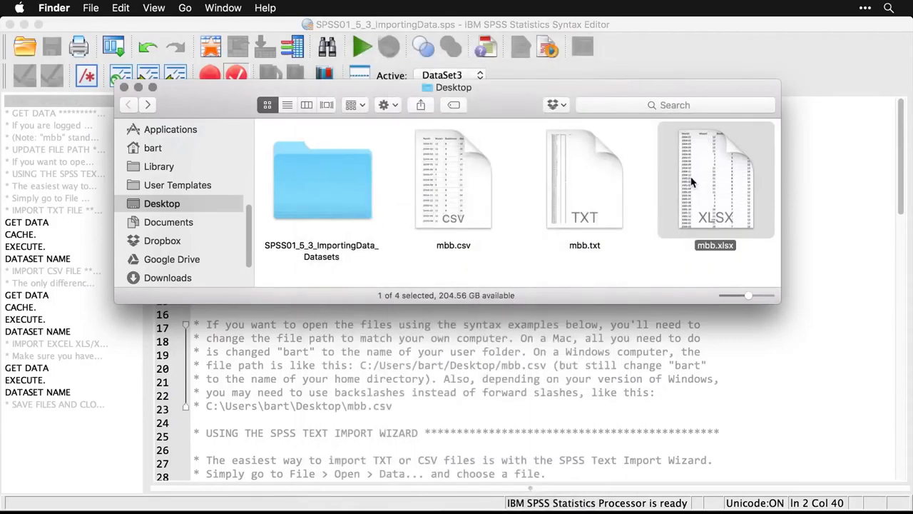
Switch back to the SPSS import syntax and highlight the mbb.txt path in GET DATA and the Windows-style mbb.csv example path in the notes
{"action": "left_click", "coordinate": [845, 191]}
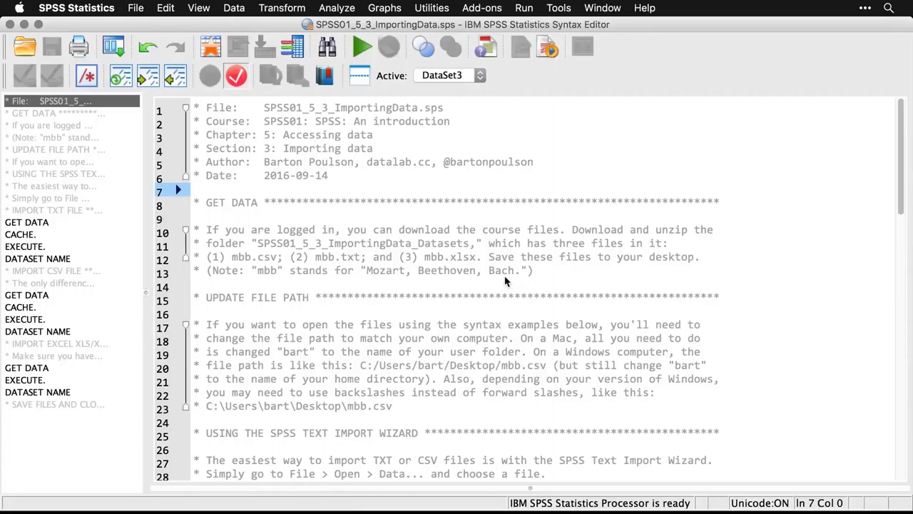
{"action": "scroll", "coordinate": [505, 281], "scroll_direction": "down", "scroll_amount": 2}
{"action": "scroll", "coordinate": [505, 281], "scroll_direction": "down", "scroll_amount": 2}
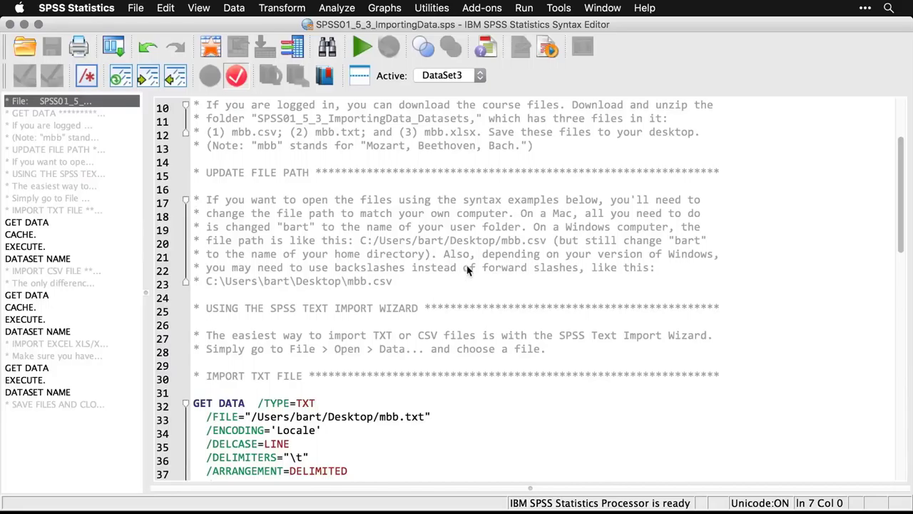
{"action": "left_click", "coordinate": [412, 238]}
{"action": "scroll", "coordinate": [412, 237], "scroll_direction": "down", "scroll_amount": 4}
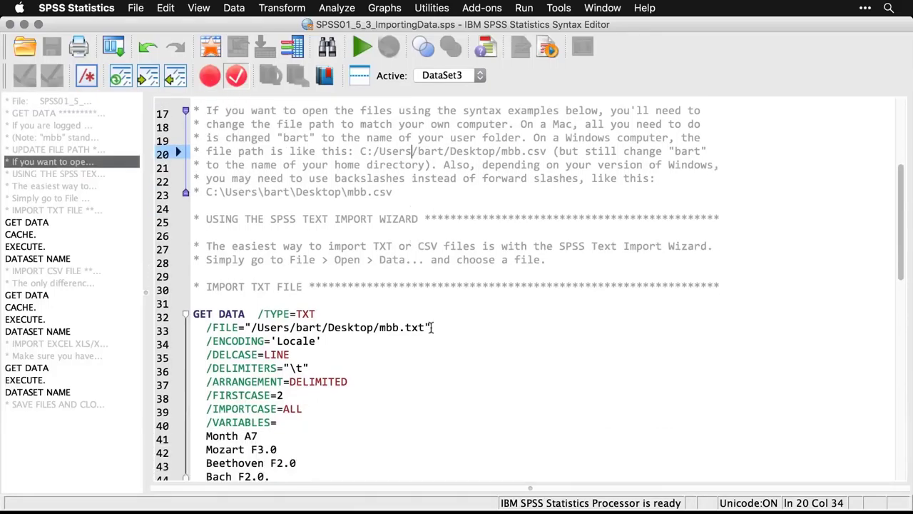
{"action": "left_click_drag", "start_coordinate": [431, 326], "coordinate": [247, 327]}
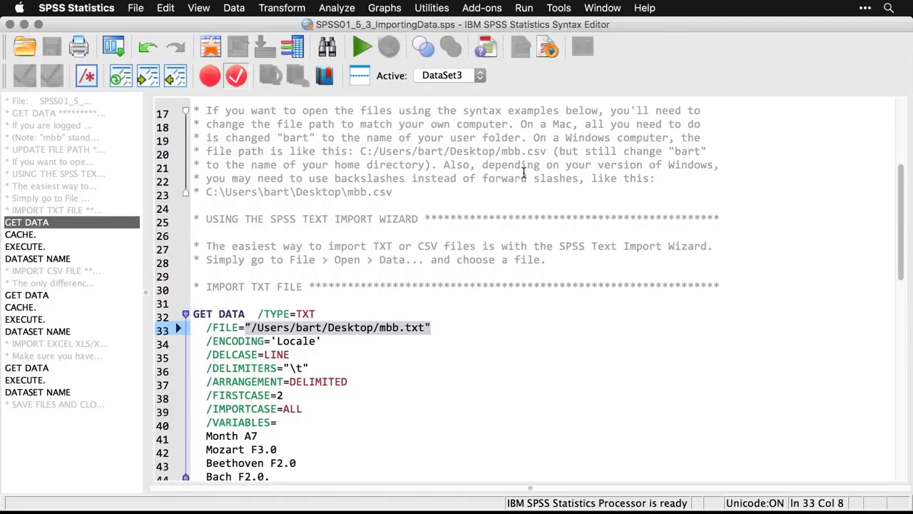
{"action": "left_click_drag", "start_coordinate": [547, 151], "coordinate": [359, 151]}
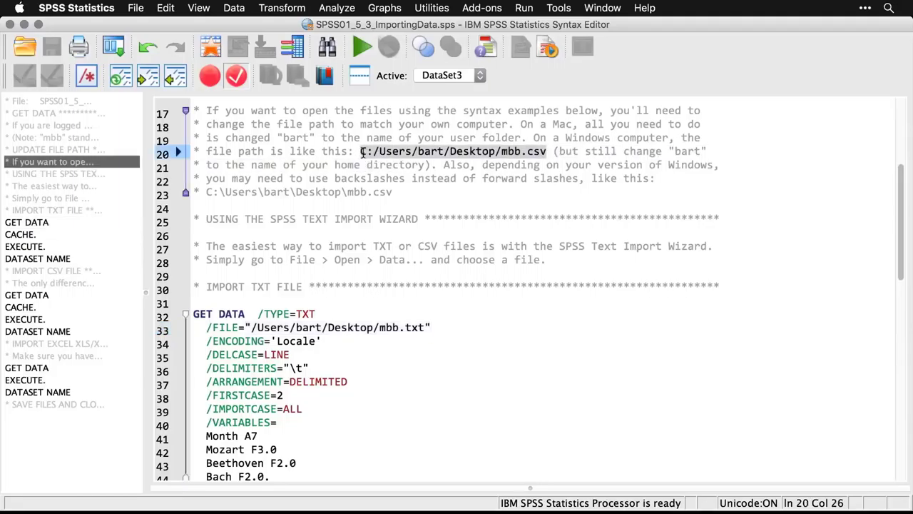
Highlight the Windows backslash example path to mbb.csv in the notes and review the Text Import Wizard and TXT import syntax sections
{"action": "left_click_drag", "start_coordinate": [395, 192], "coordinate": [206, 192]}
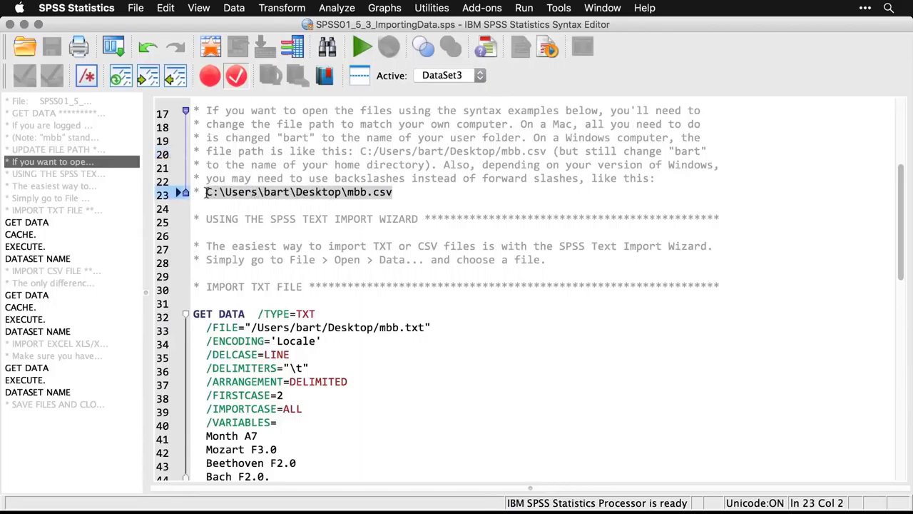
{"action": "left_click", "coordinate": [355, 245]}
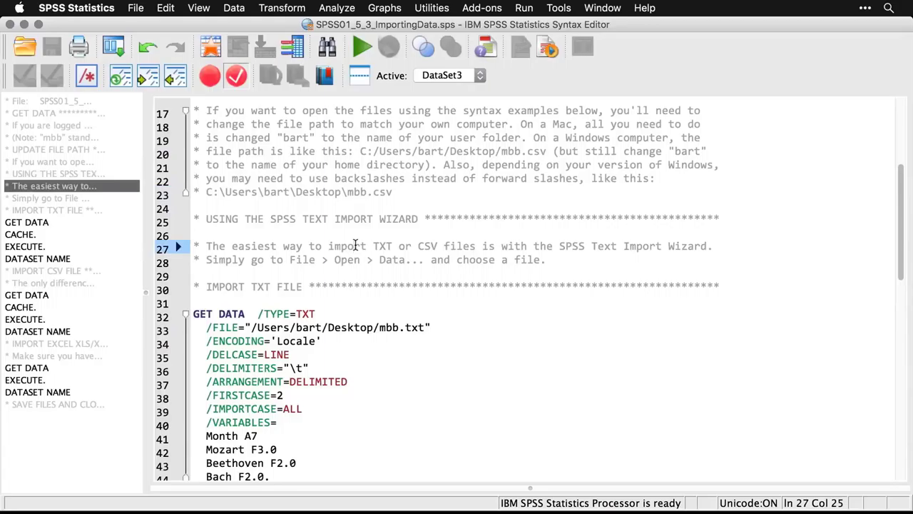
{"action": "scroll", "coordinate": [354, 246], "scroll_direction": "down", "scroll_amount": 2}
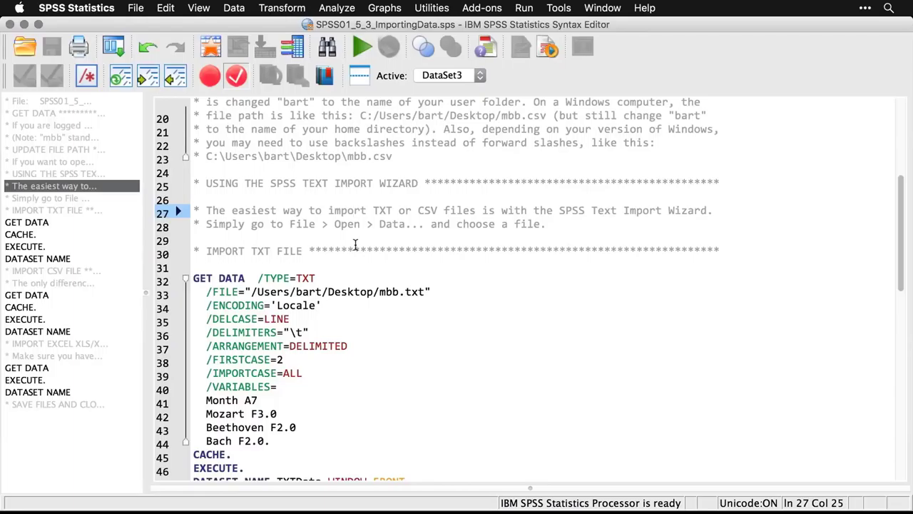
{"action": "scroll", "coordinate": [381, 326], "scroll_direction": "down", "scroll_amount": 3}
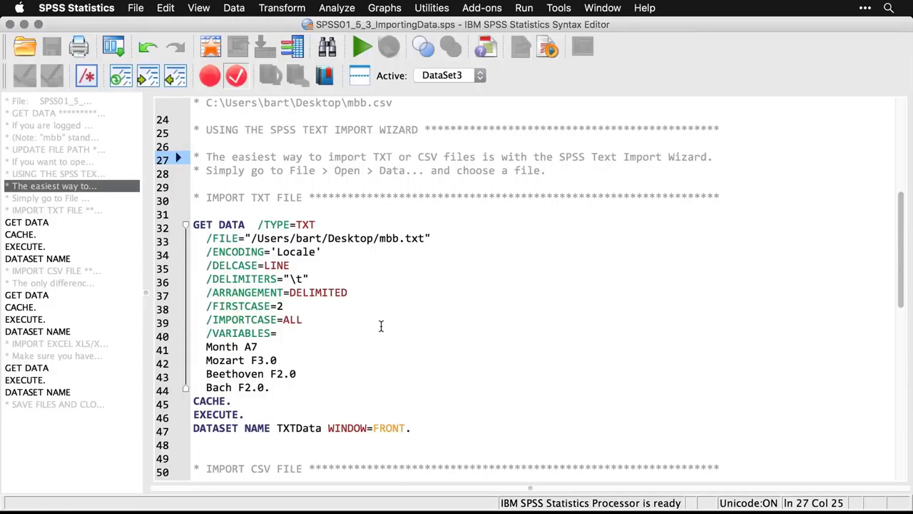
Switch to the empty data window and open mbb.txt from the Desktop as a Text data file
{"action": "key", "text": "super+w"}
{"action": "key", "text": "super+w"}
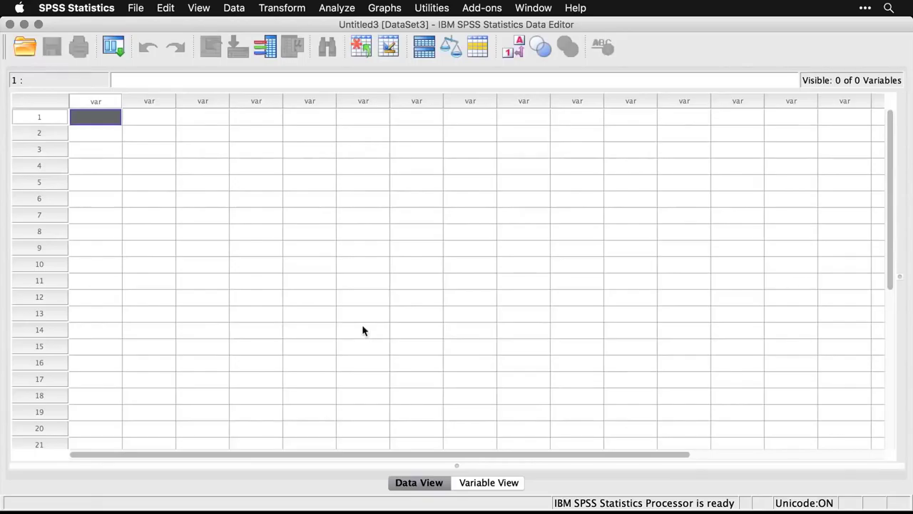
{"action": "left_click", "coordinate": [136, 8]}
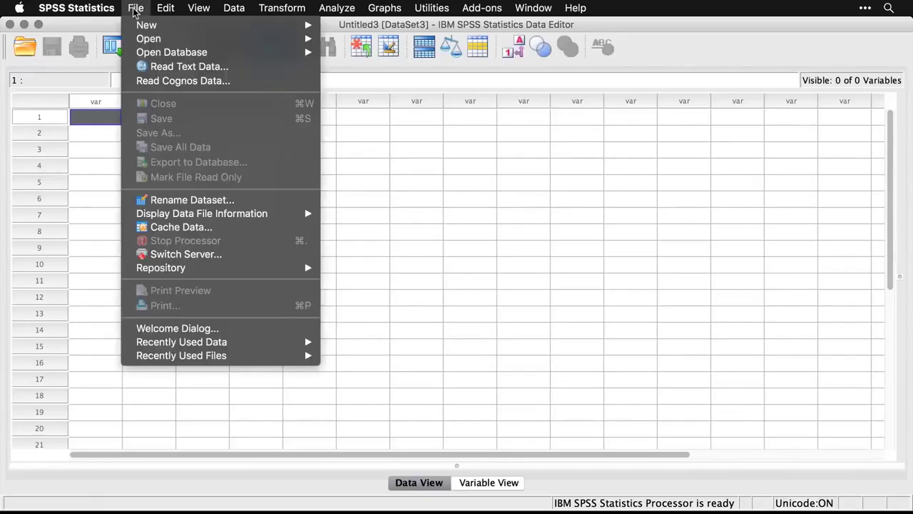
{"action": "mouse_move", "coordinate": [140, 39]}
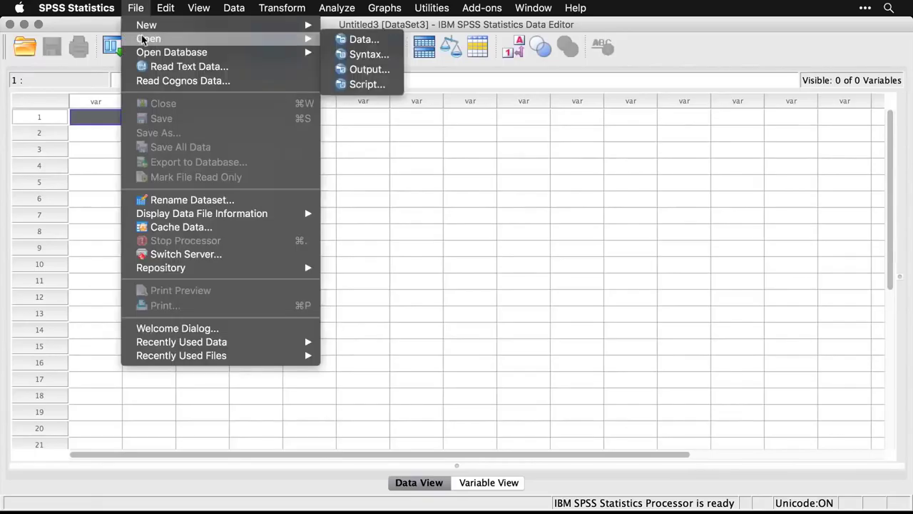
{"action": "left_click", "coordinate": [351, 40]}
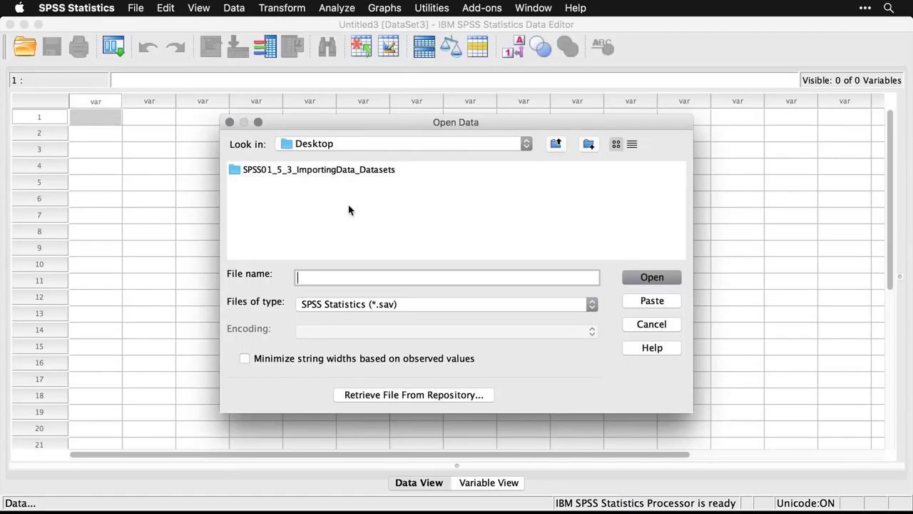
{"action": "left_click", "coordinate": [412, 307]}
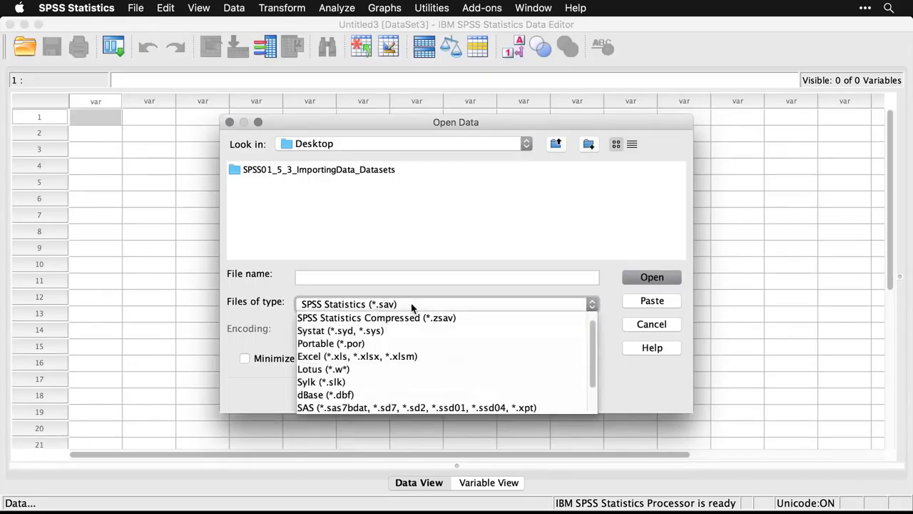
{"action": "scroll", "coordinate": [433, 356], "scroll_direction": "down", "scroll_amount": 3}
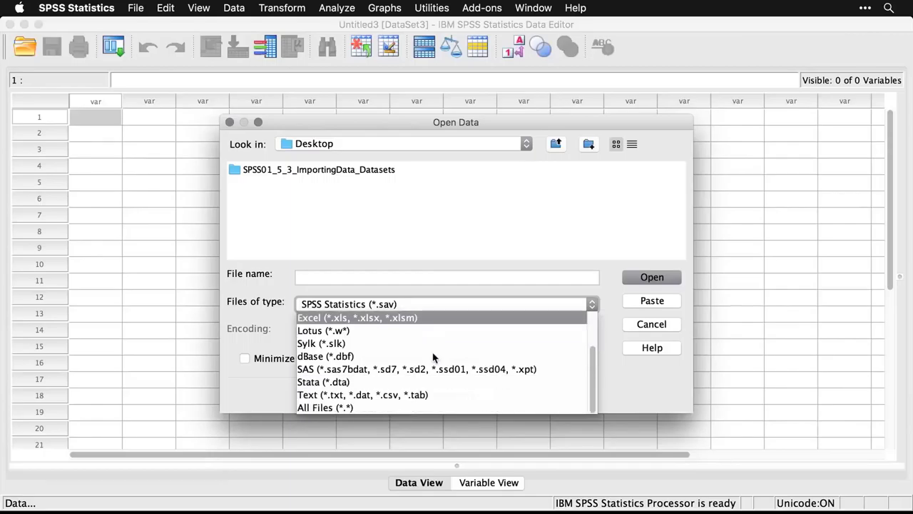
{"action": "left_click", "coordinate": [450, 393]}
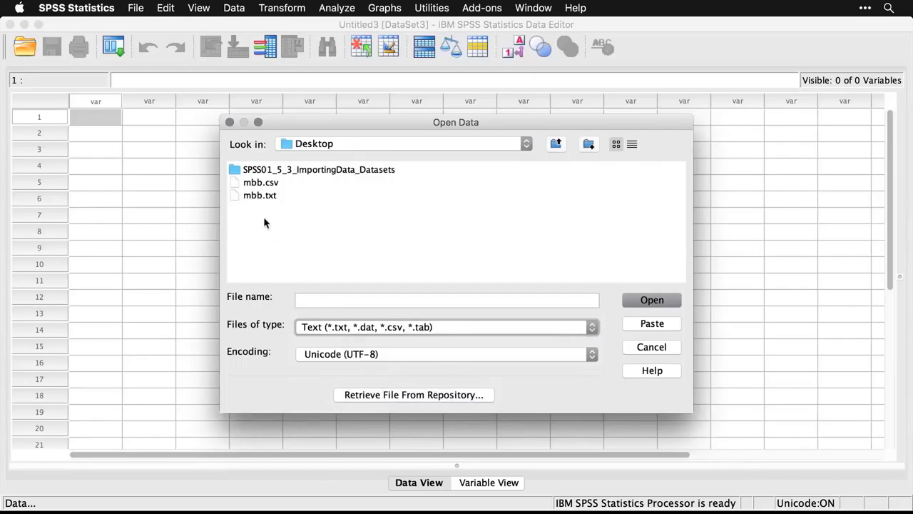
{"action": "left_click", "coordinate": [251, 196]}
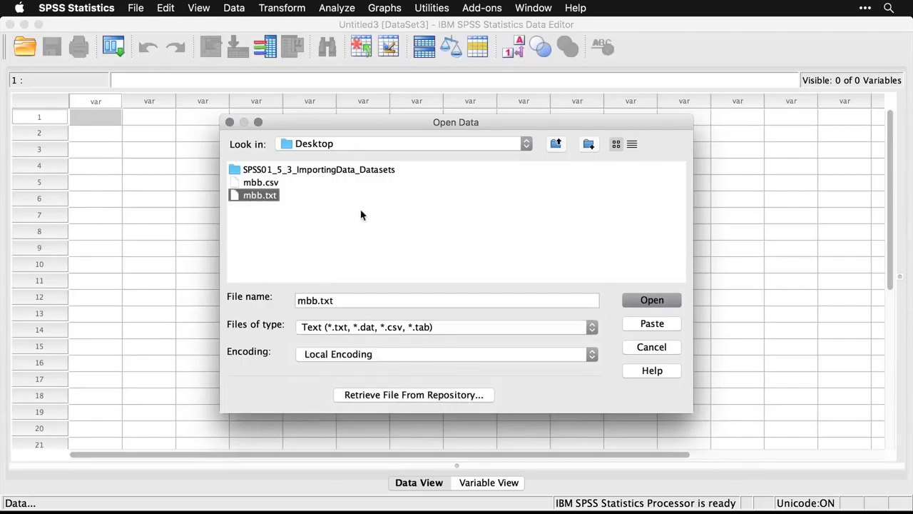
{"action": "left_click", "coordinate": [652, 300]}
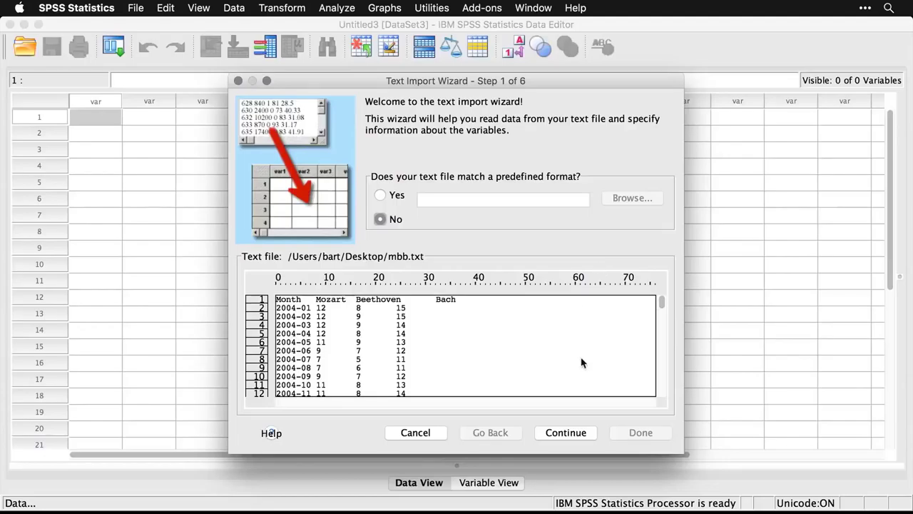
Complete the text import of mbb.txt with variable names included at the top, keeping the tab delimiter and remaining defaults
{"action": "left_click", "coordinate": [571, 434]}
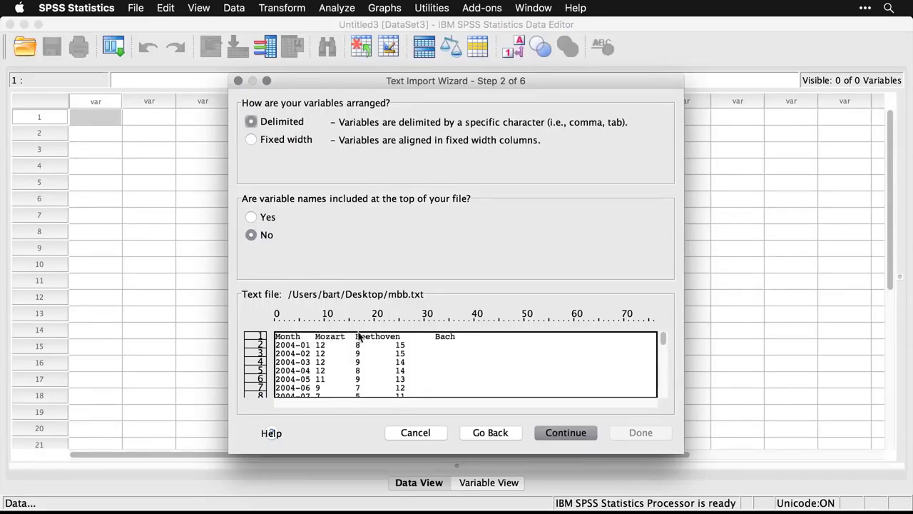
{"action": "left_click", "coordinate": [252, 218]}
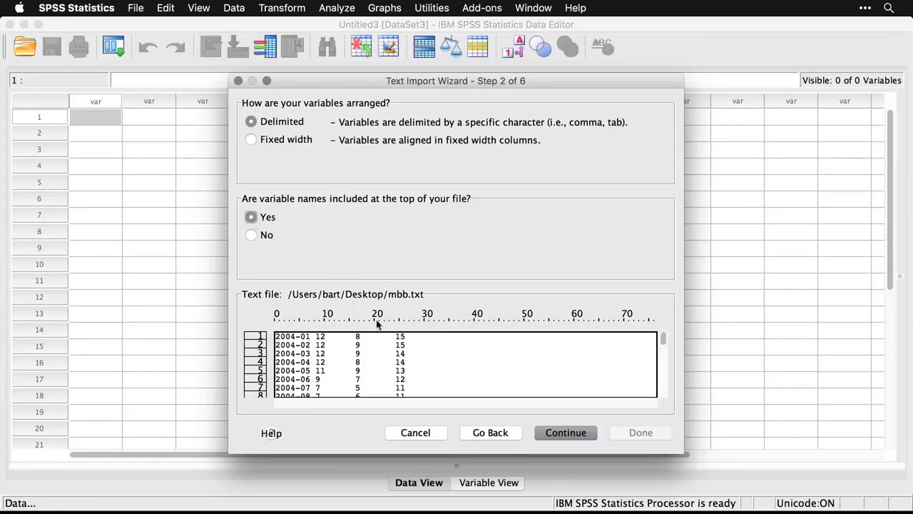
{"action": "left_click", "coordinate": [578, 435]}
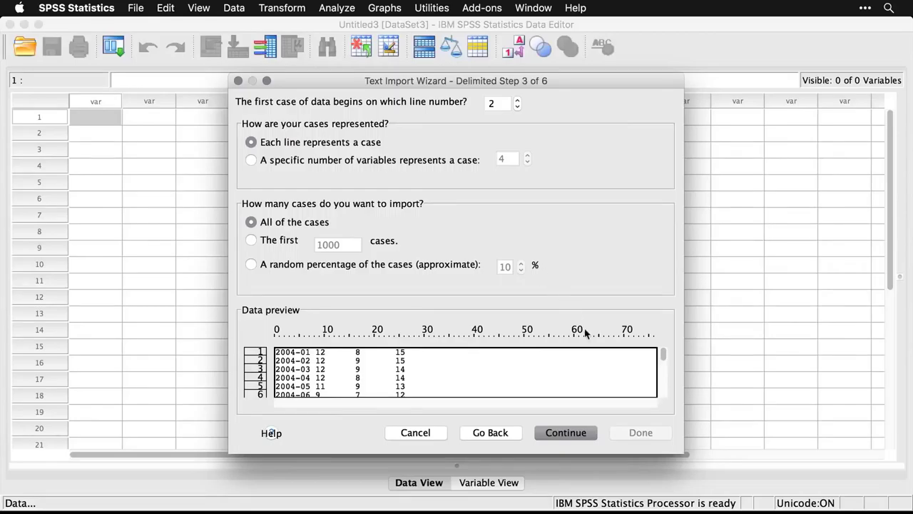
{"action": "left_click", "coordinate": [572, 436]}
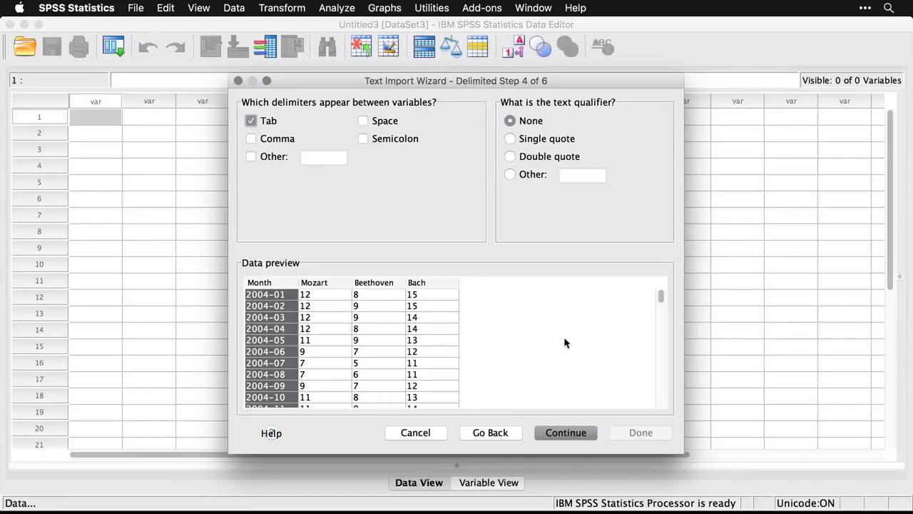
{"action": "left_click", "coordinate": [574, 432]}
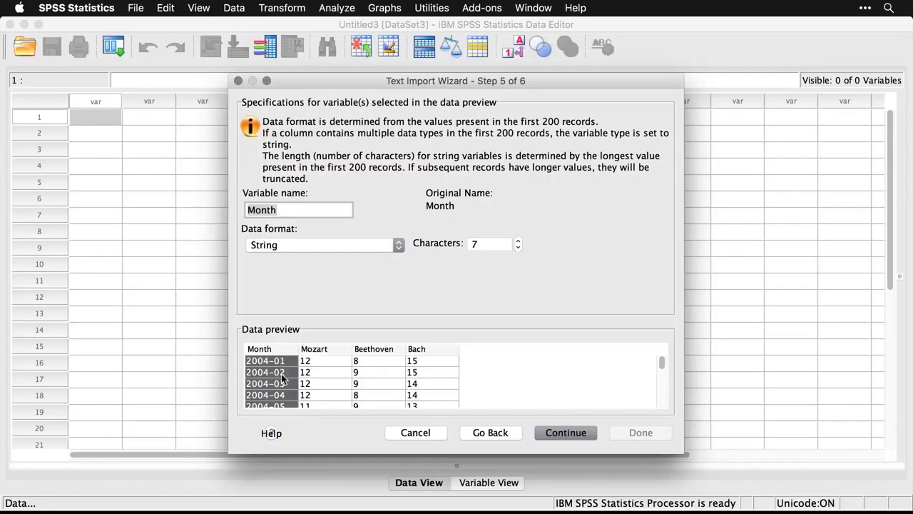
{"action": "left_click", "coordinate": [570, 431]}
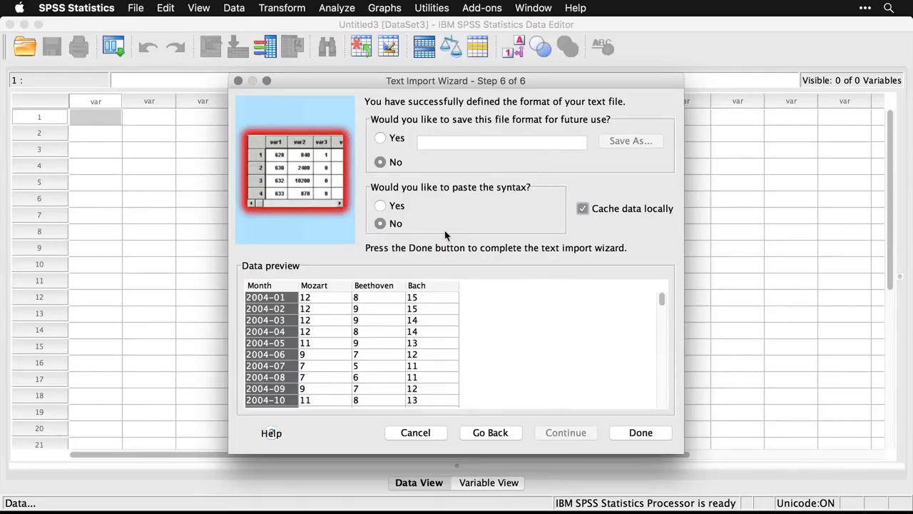
{"action": "left_click", "coordinate": [647, 438]}
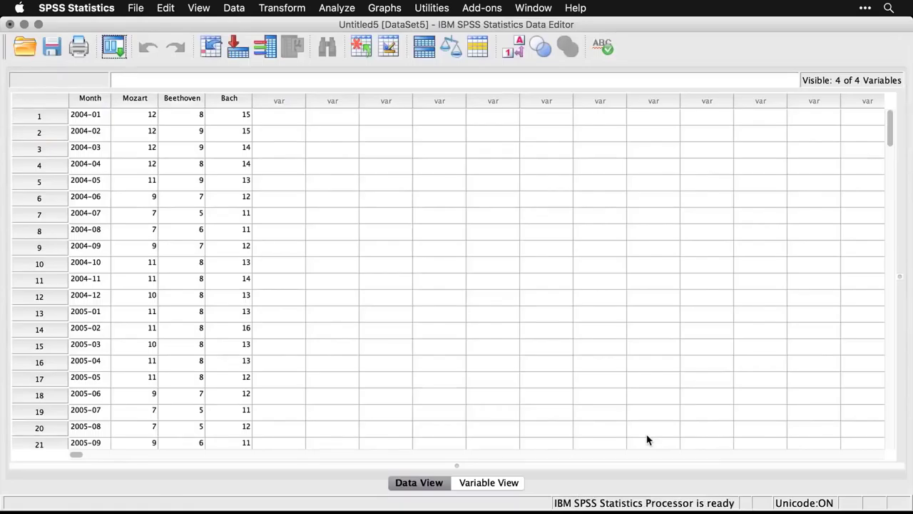
Set the measurement level of Mozart, Beethoven and Bach to Scale in the variable definitions, and return to the data
{"action": "left_click", "coordinate": [499, 483]}
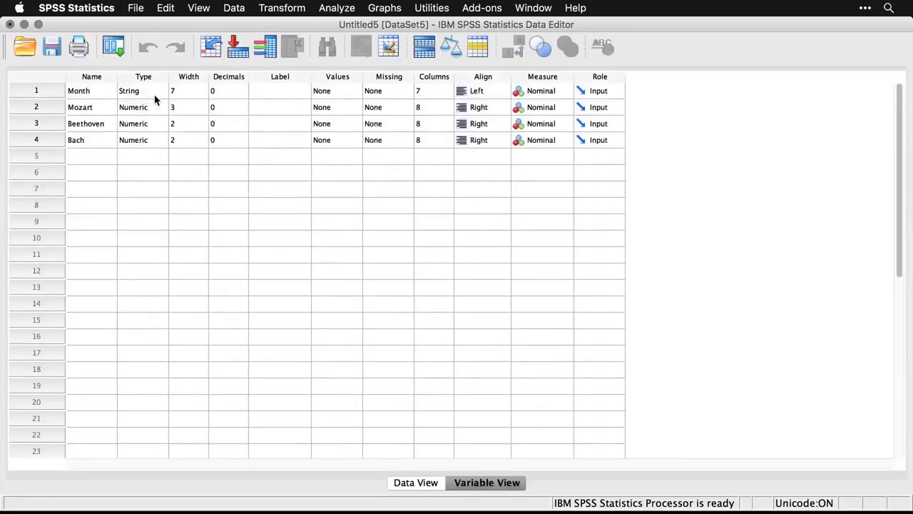
{"action": "left_click", "coordinate": [188, 142]}
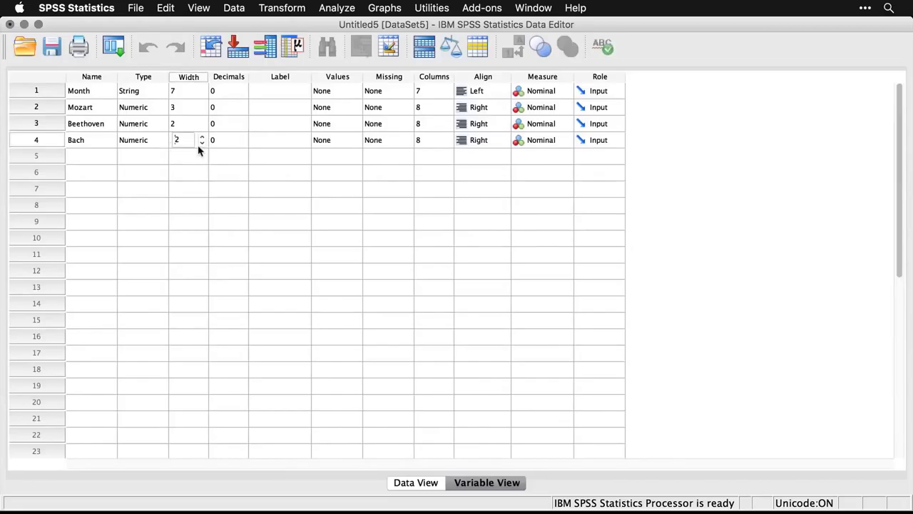
{"action": "left_click", "coordinate": [224, 154]}
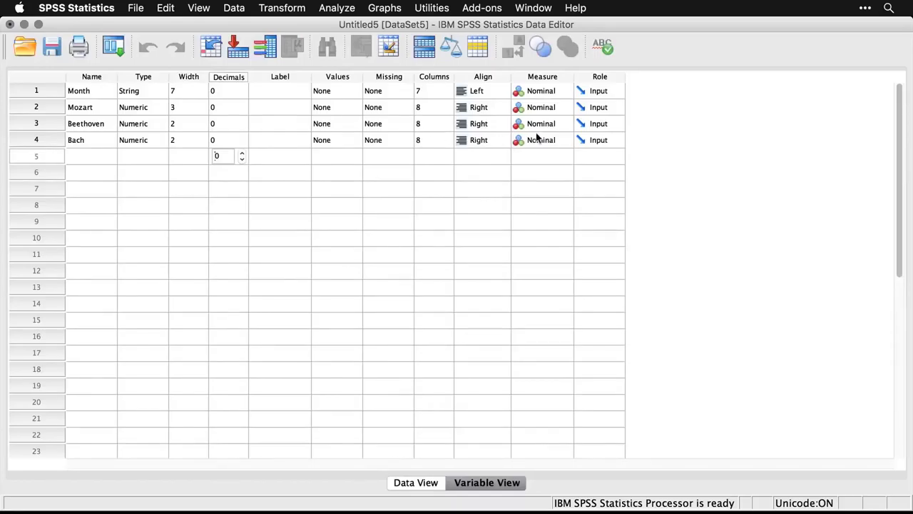
{"action": "left_click", "coordinate": [553, 109]}
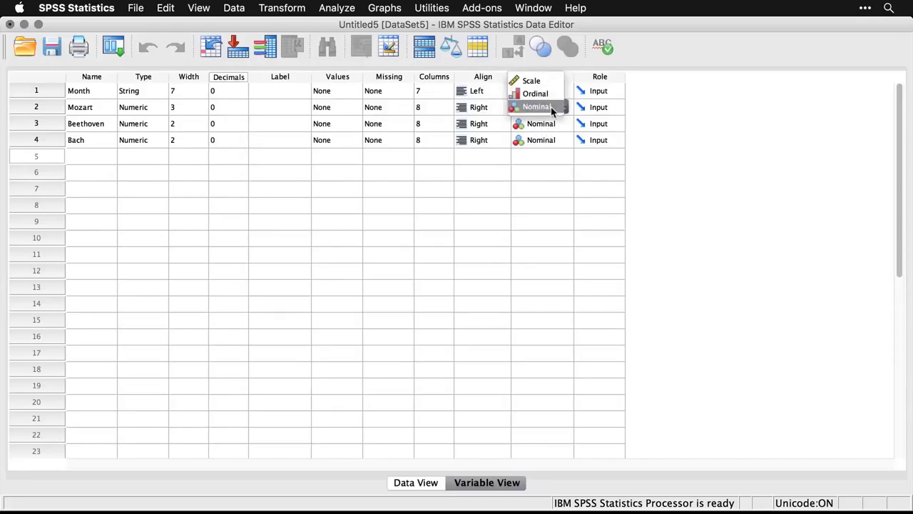
{"action": "left_click", "coordinate": [534, 81]}
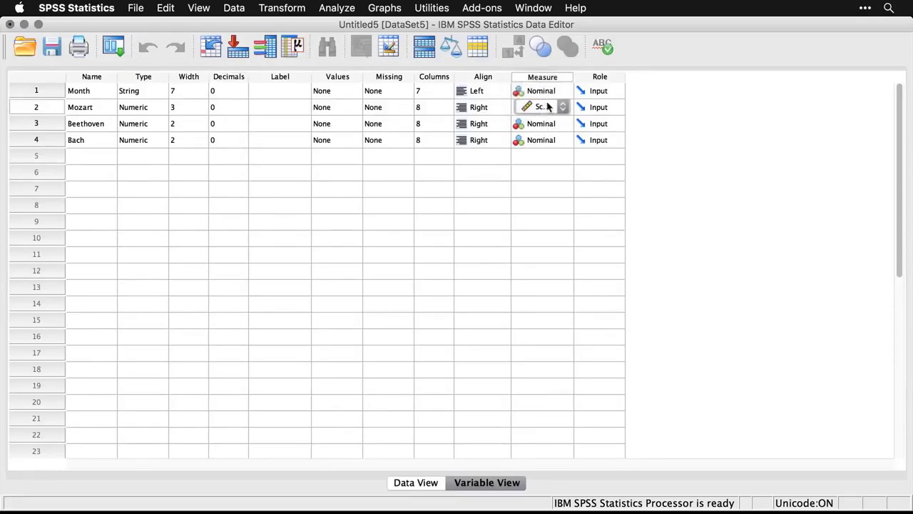
{"action": "left_click", "coordinate": [539, 122]}
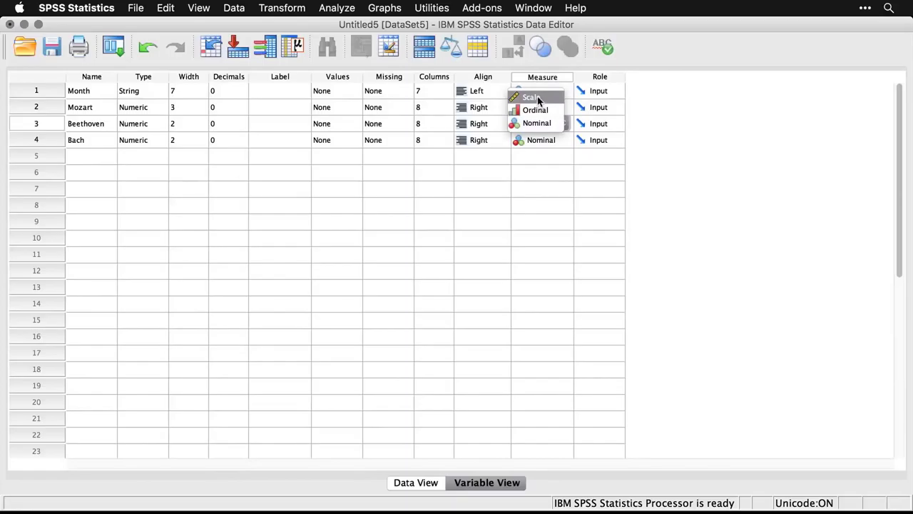
{"action": "left_click", "coordinate": [539, 100]}
{"action": "left_click", "coordinate": [550, 142]}
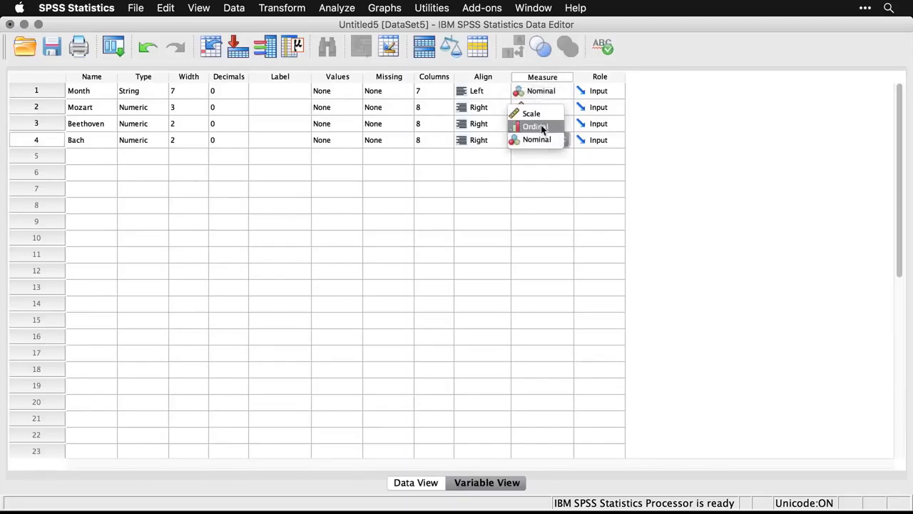
{"action": "left_click", "coordinate": [537, 113]}
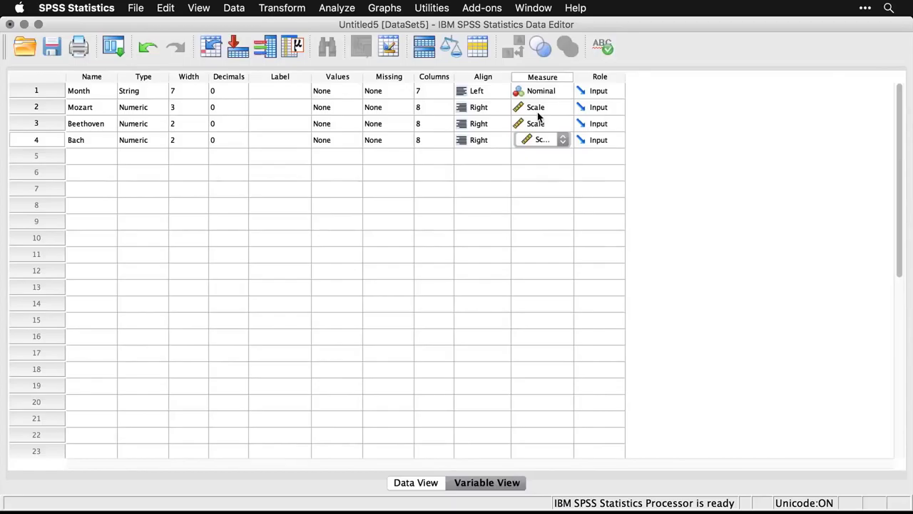
{"action": "left_click", "coordinate": [497, 164]}
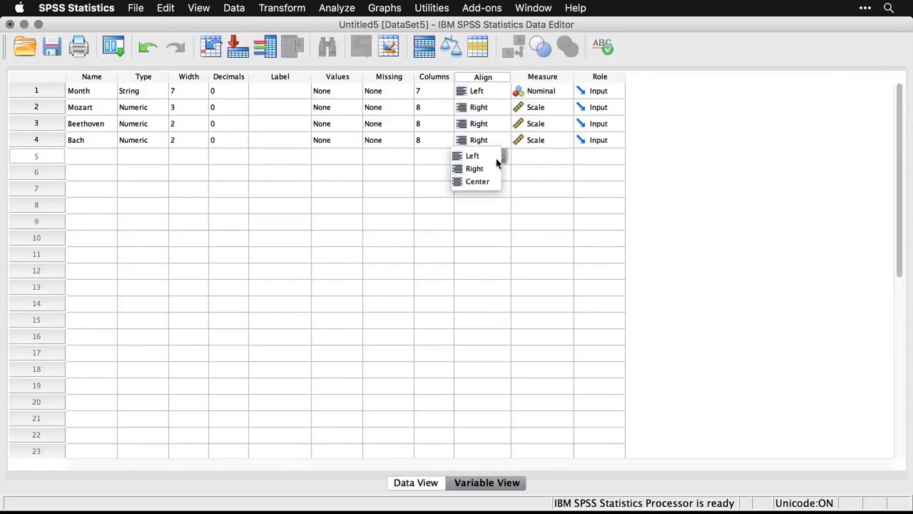
{"action": "left_click", "coordinate": [559, 161]}
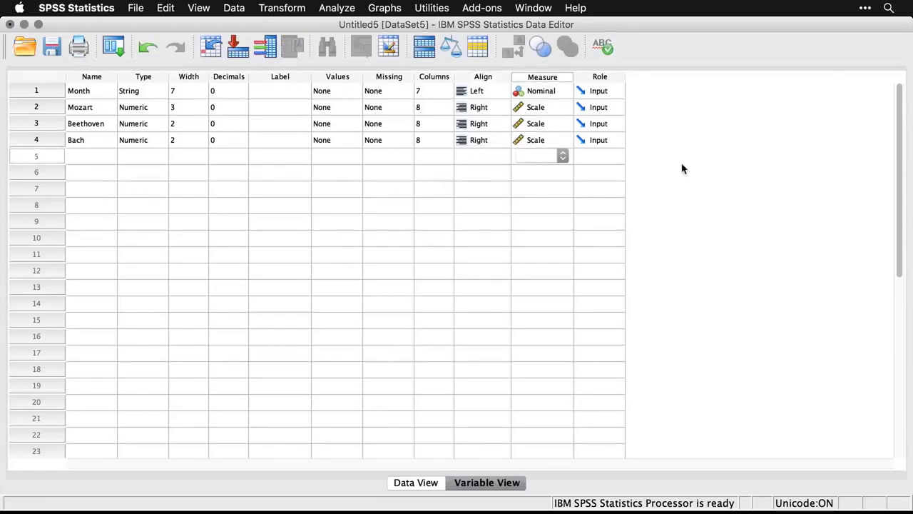
{"action": "left_click", "coordinate": [424, 485]}
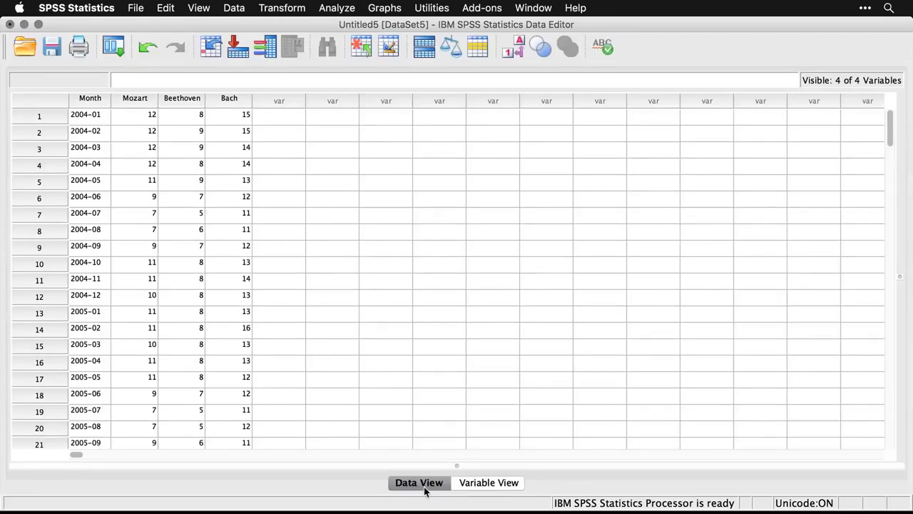
Create a new empty data window and open mbb.csv from the Desktop as a Text data file
{"action": "key", "text": "super+n"}
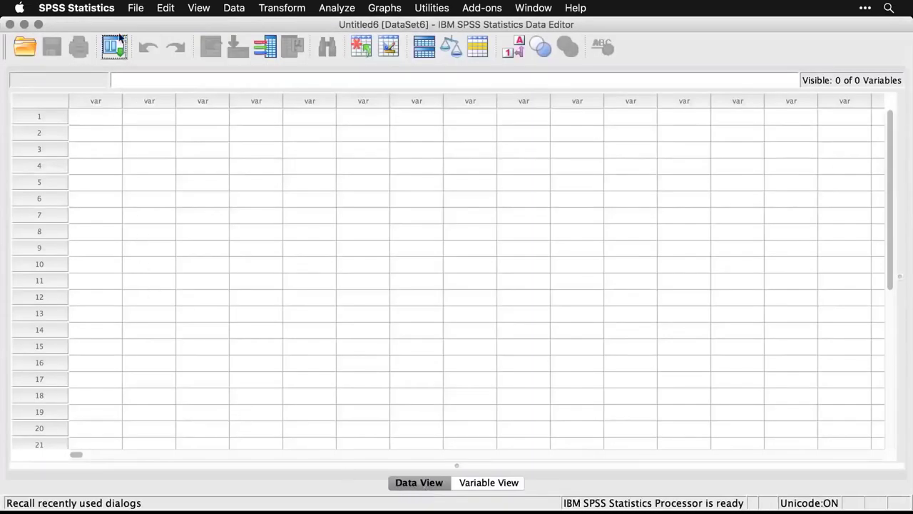
{"action": "left_click", "coordinate": [134, 8]}
{"action": "mouse_move", "coordinate": [162, 41]}
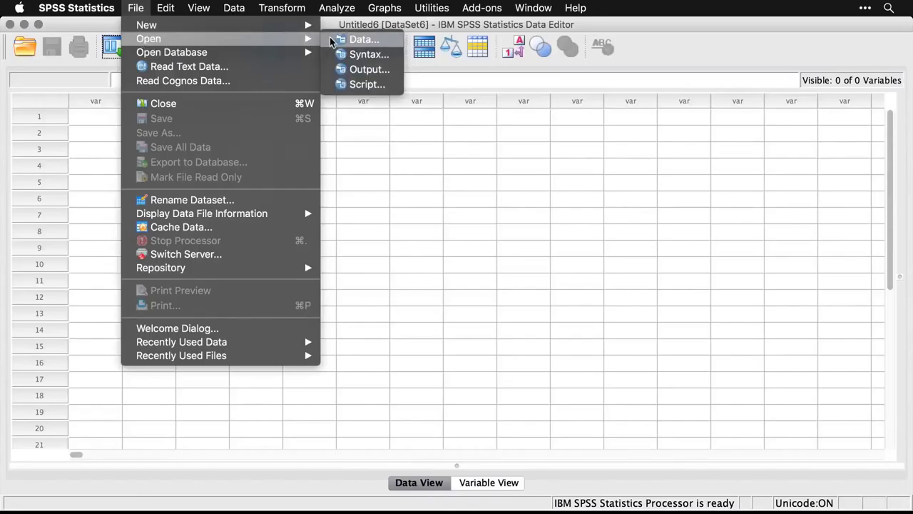
{"action": "left_click", "coordinate": [360, 39]}
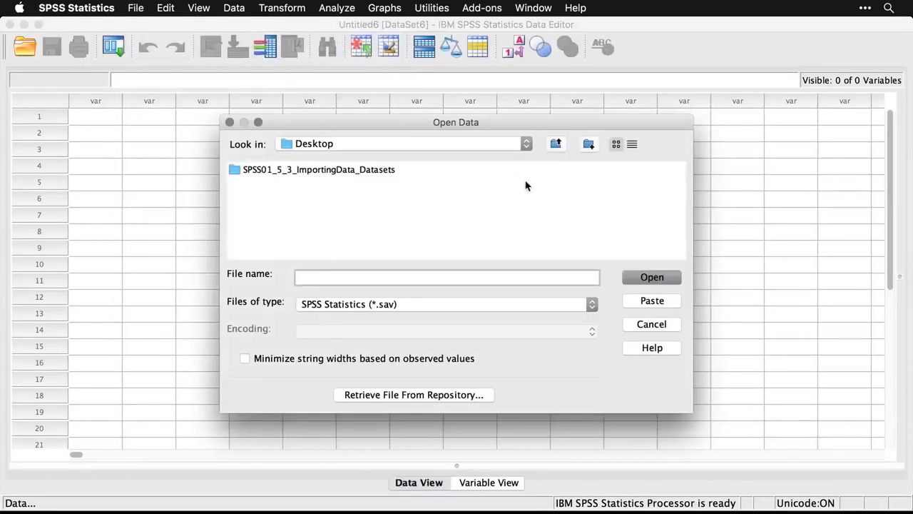
{"action": "left_click", "coordinate": [438, 310]}
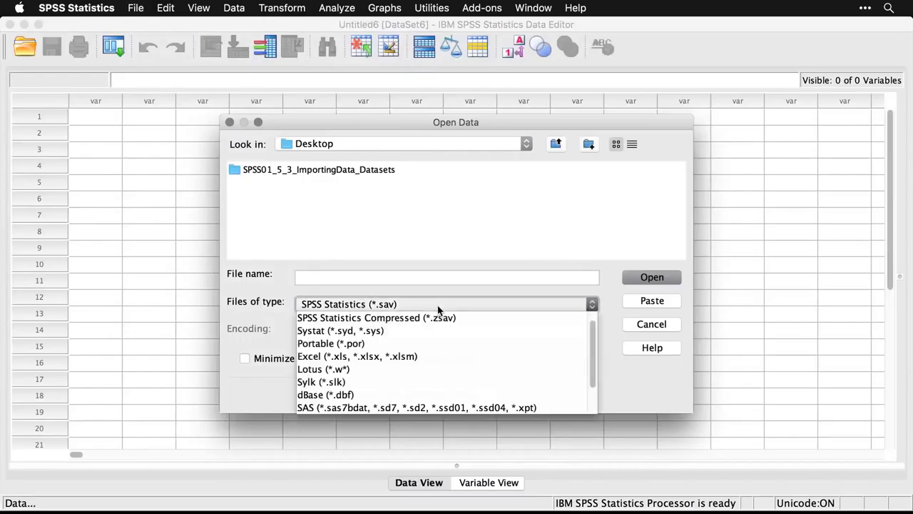
{"action": "scroll", "coordinate": [441, 351], "scroll_direction": "down", "scroll_amount": 2}
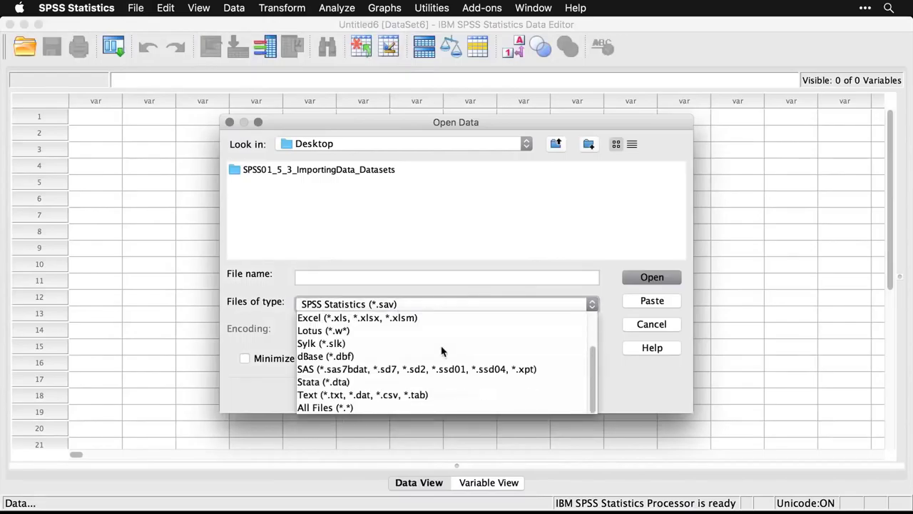
{"action": "left_click", "coordinate": [449, 398]}
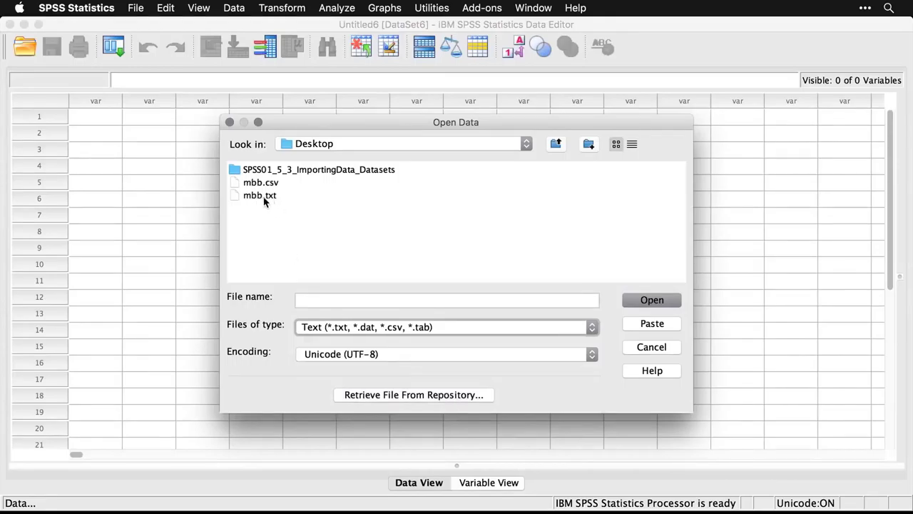
{"action": "left_click", "coordinate": [260, 182]}
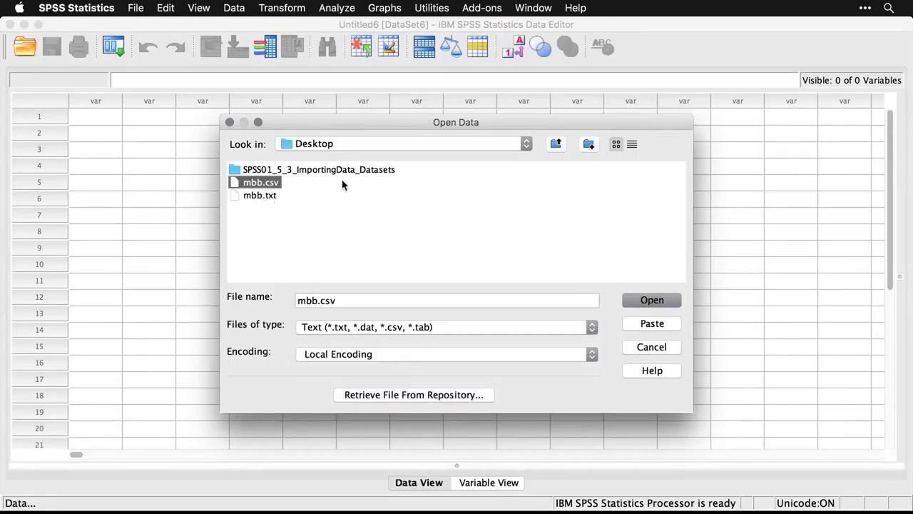
{"action": "left_click", "coordinate": [655, 303]}
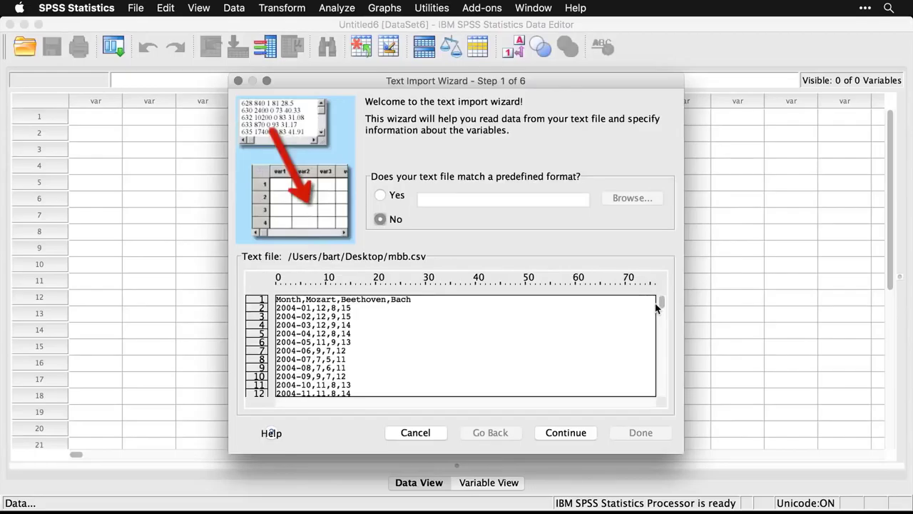
Complete the text import of mbb.csv with variable names included at the top, keeping the comma delimiter and remaining defaults
{"action": "left_click", "coordinate": [573, 440]}
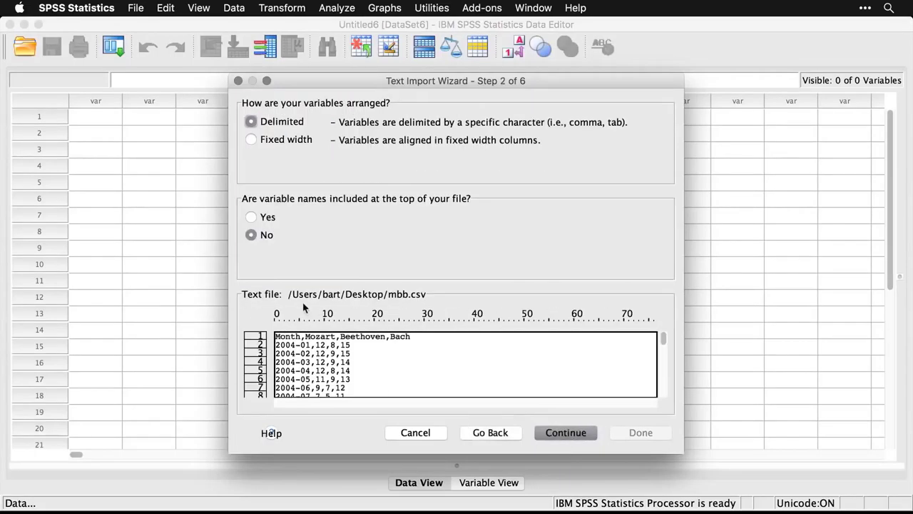
{"action": "left_click", "coordinate": [253, 218]}
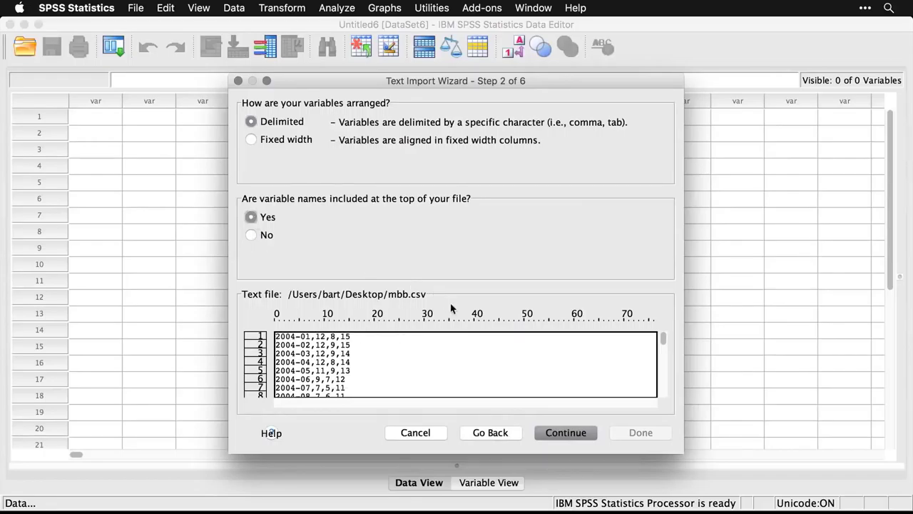
{"action": "left_click", "coordinate": [571, 440]}
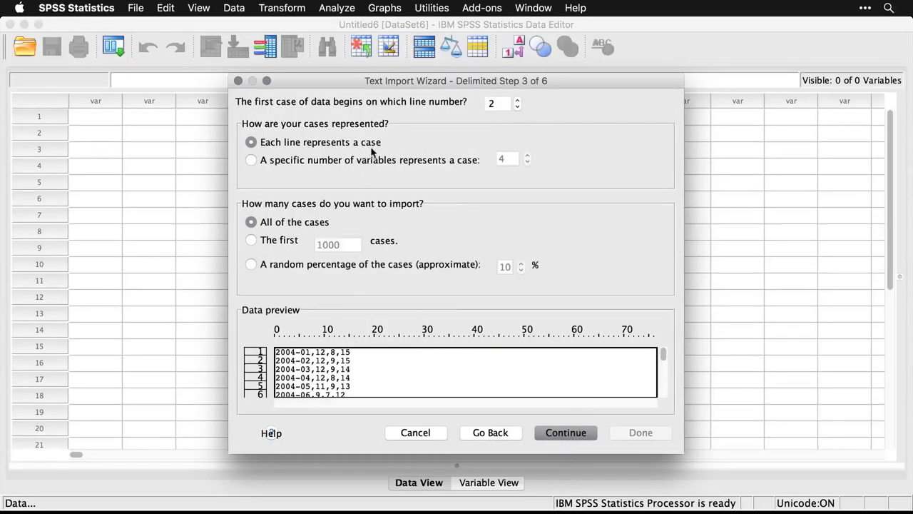
{"action": "left_click", "coordinate": [577, 432]}
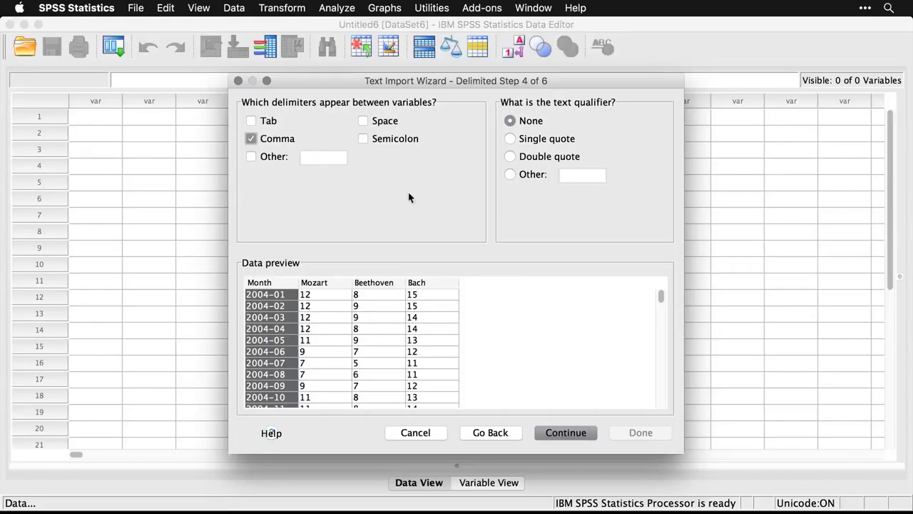
{"action": "left_click", "coordinate": [575, 433]}
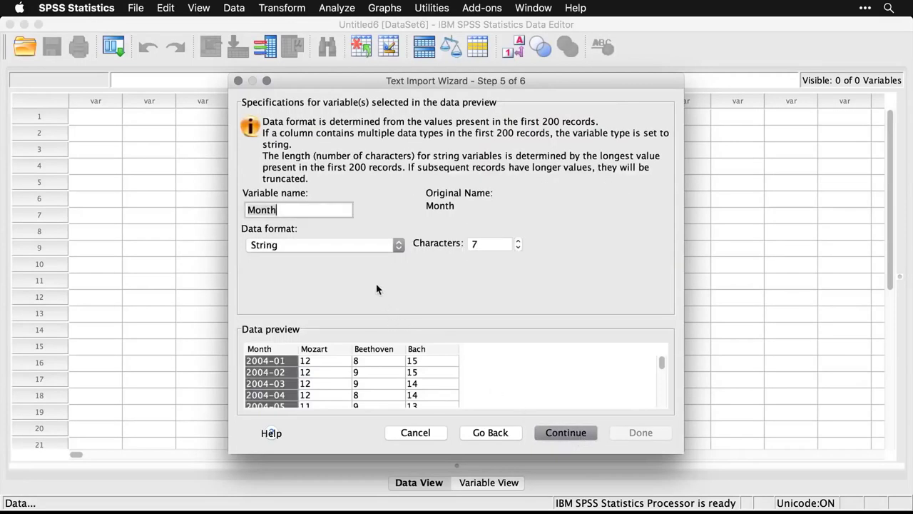
{"action": "left_click", "coordinate": [576, 437]}
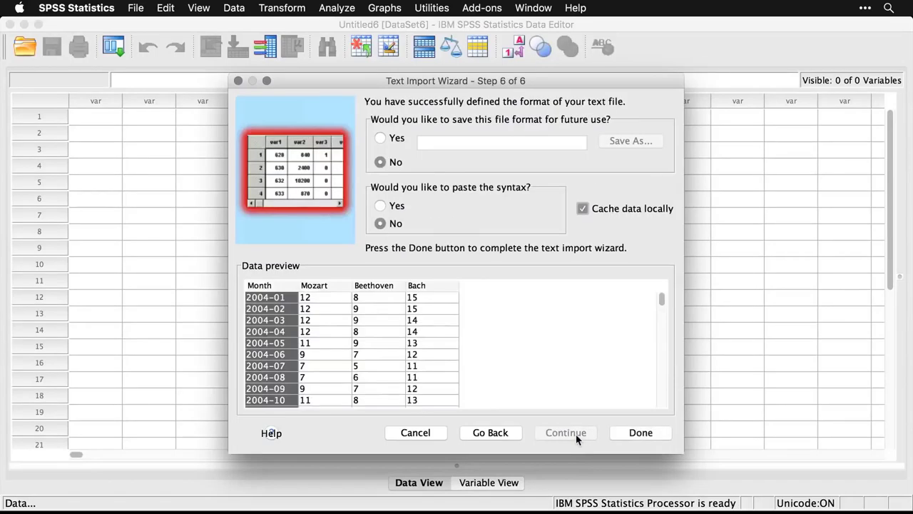
{"action": "left_click", "coordinate": [650, 433]}
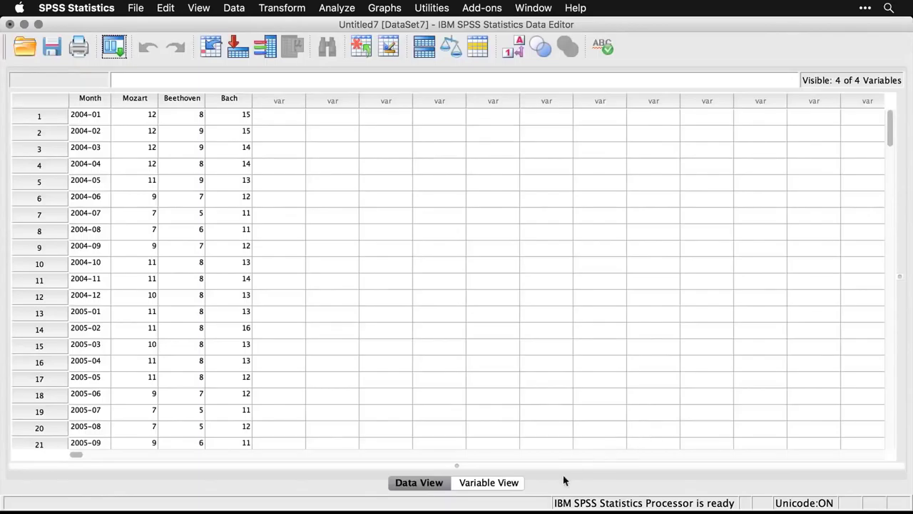
Set the measurement level of Mozart, Beethoven and Bach to Scale in the dataset imported from mbb.csv
{"action": "left_click", "coordinate": [490, 485]}
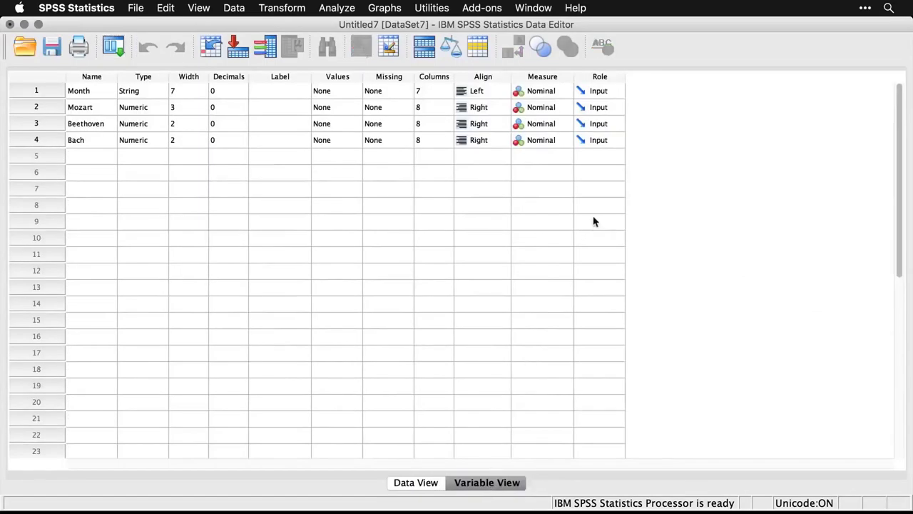
{"action": "left_click", "coordinate": [550, 108]}
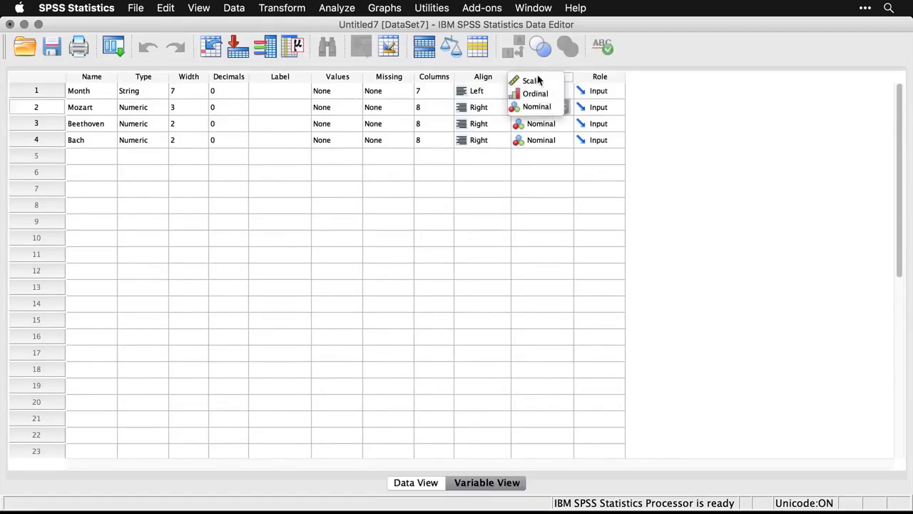
{"action": "left_click", "coordinate": [537, 77]}
{"action": "left_click", "coordinate": [540, 125]}
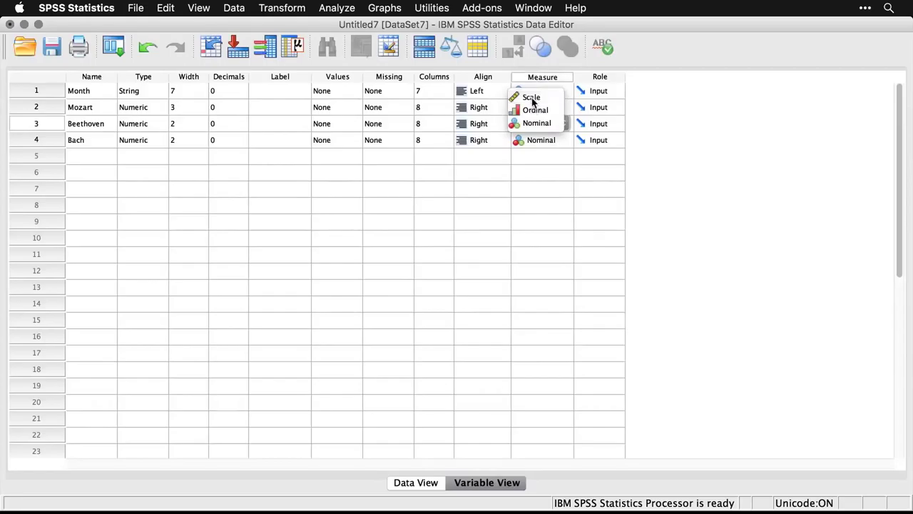
{"action": "left_click", "coordinate": [536, 93]}
{"action": "left_click", "coordinate": [544, 140]}
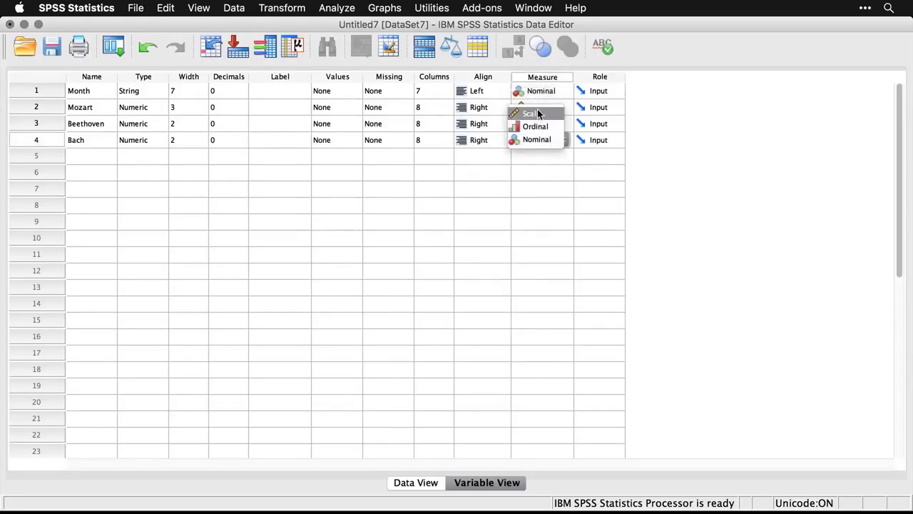
{"action": "left_click", "coordinate": [541, 112]}
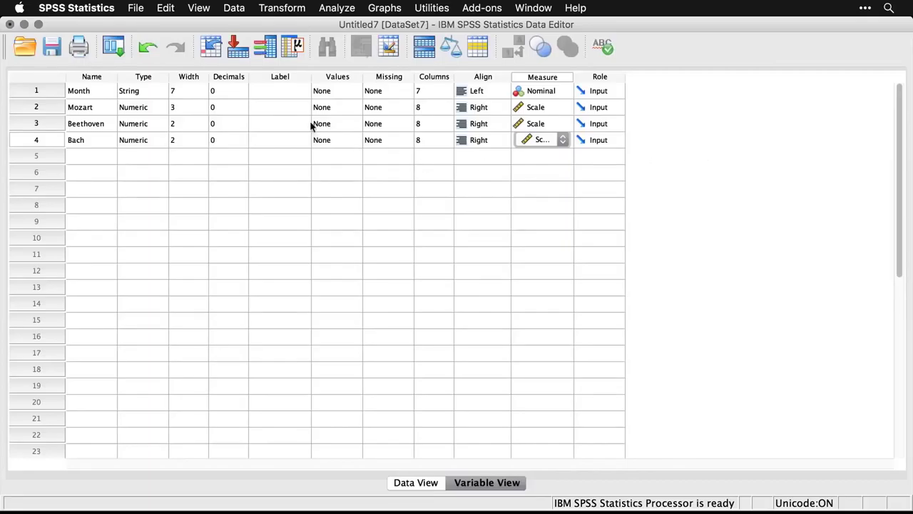
Import mbb.xlsx from the Desktop as an Excel file, reading variable names from the first row and keeping the default worksheet
{"action": "left_click", "coordinate": [135, 9]}
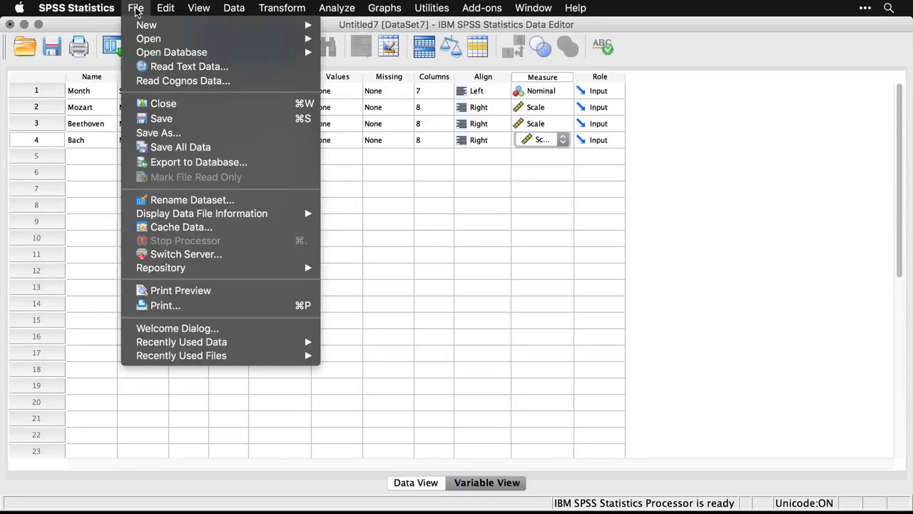
{"action": "mouse_move", "coordinate": [146, 29]}
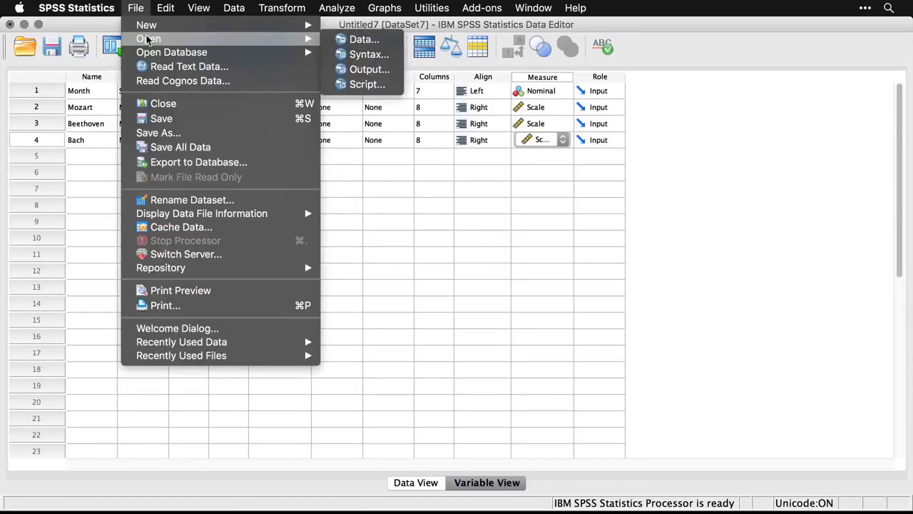
{"action": "mouse_move", "coordinate": [314, 38]}
{"action": "left_click", "coordinate": [344, 39]}
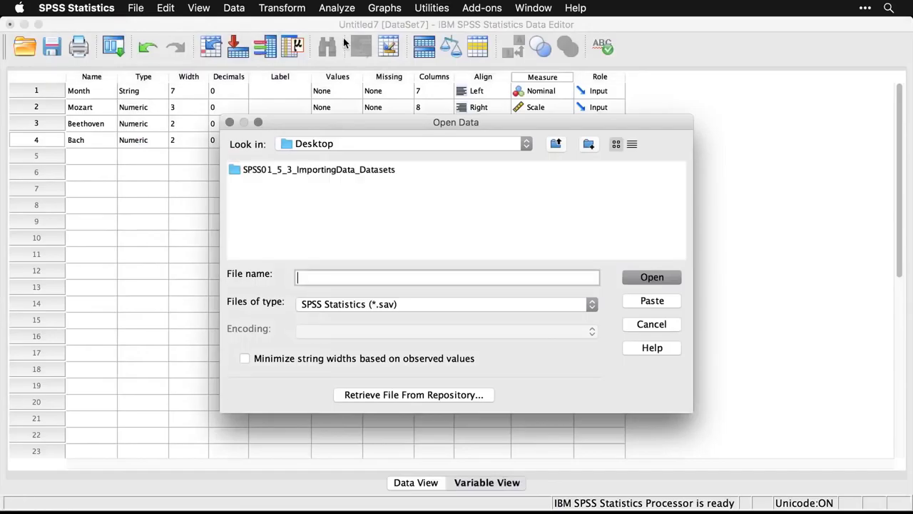
{"action": "left_click", "coordinate": [439, 305]}
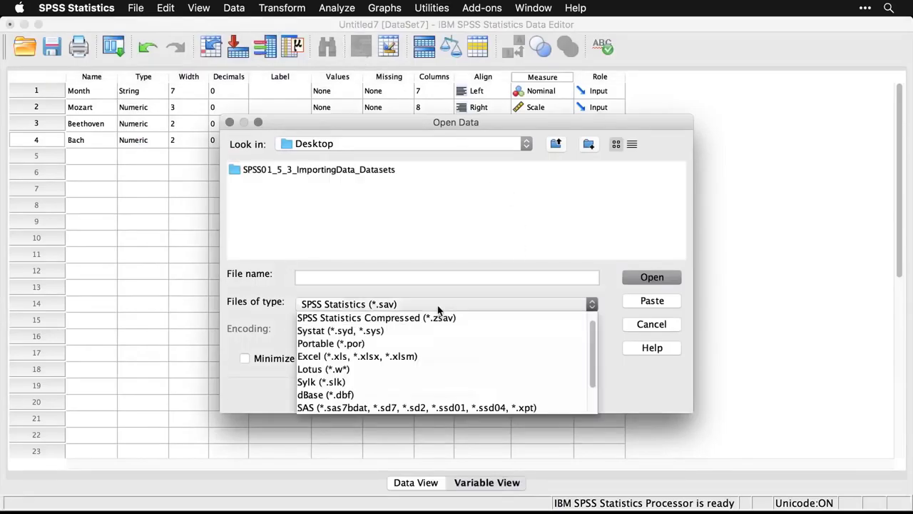
{"action": "left_click", "coordinate": [459, 356]}
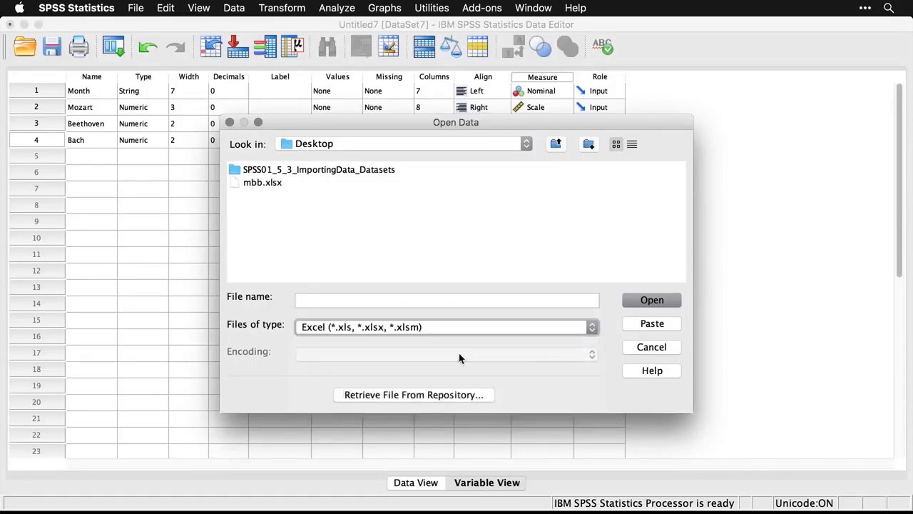
{"action": "left_click", "coordinate": [261, 183]}
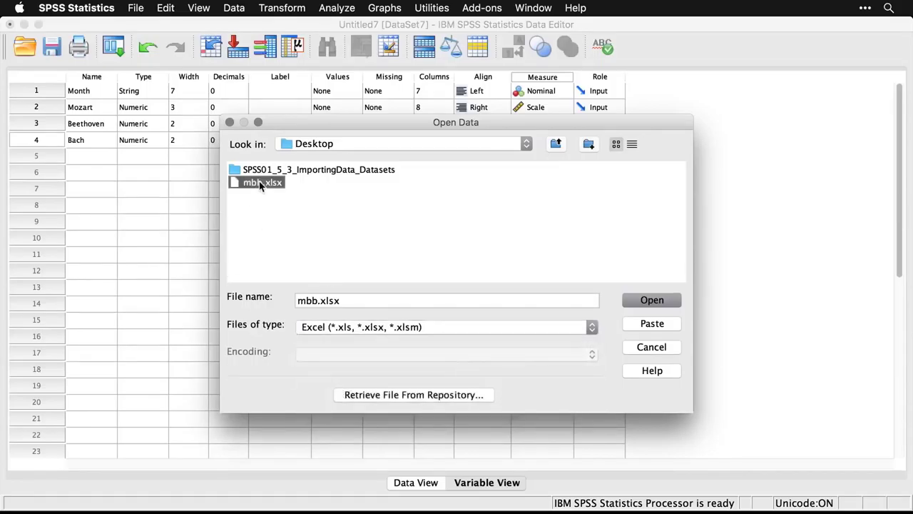
{"action": "left_click", "coordinate": [652, 301]}
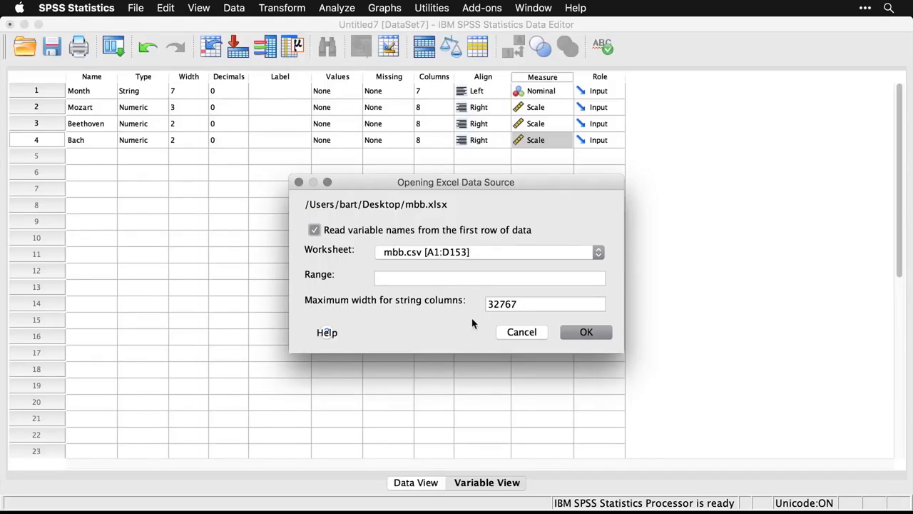
{"action": "left_click", "coordinate": [589, 332]}
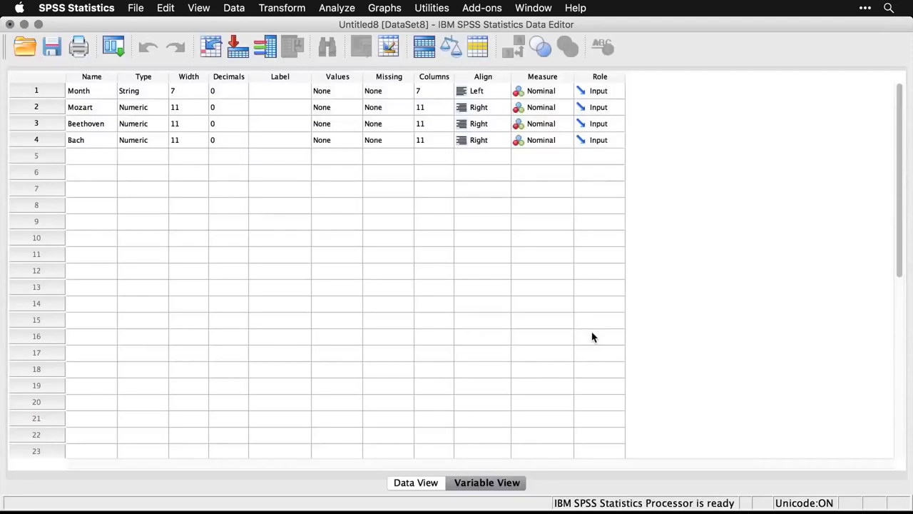
View the data rows imported from mbb.xlsx, and set the measurement level of Mozart, Beethoven and Bach to Scale
{"action": "left_click", "coordinate": [412, 488]}
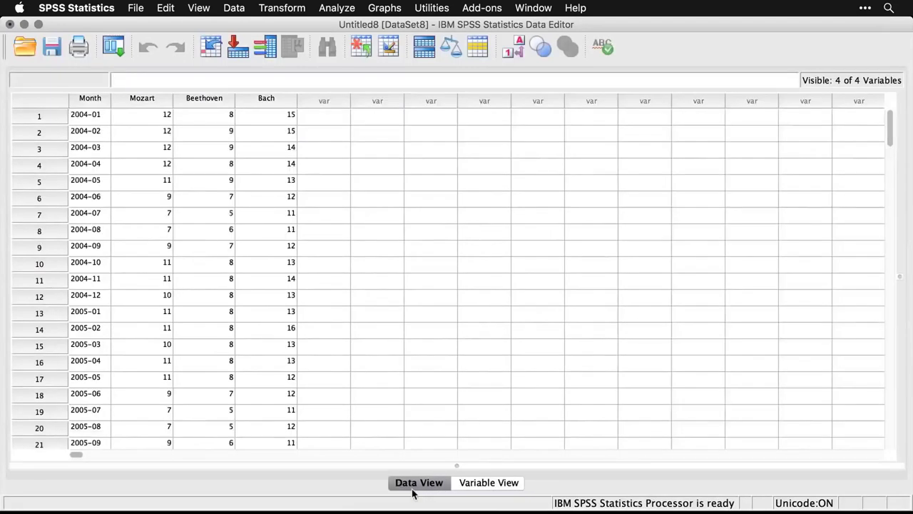
{"action": "left_click", "coordinate": [479, 484]}
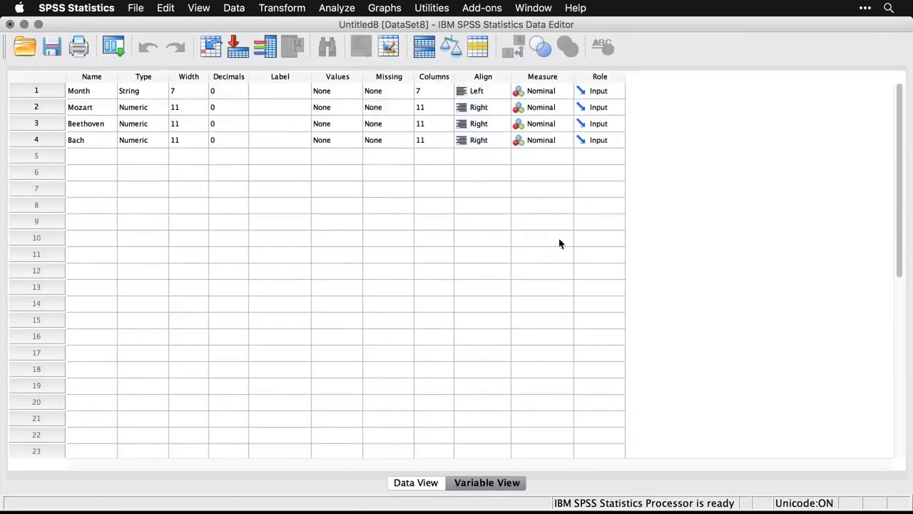
{"action": "left_click", "coordinate": [550, 107]}
{"action": "left_click", "coordinate": [550, 107]}
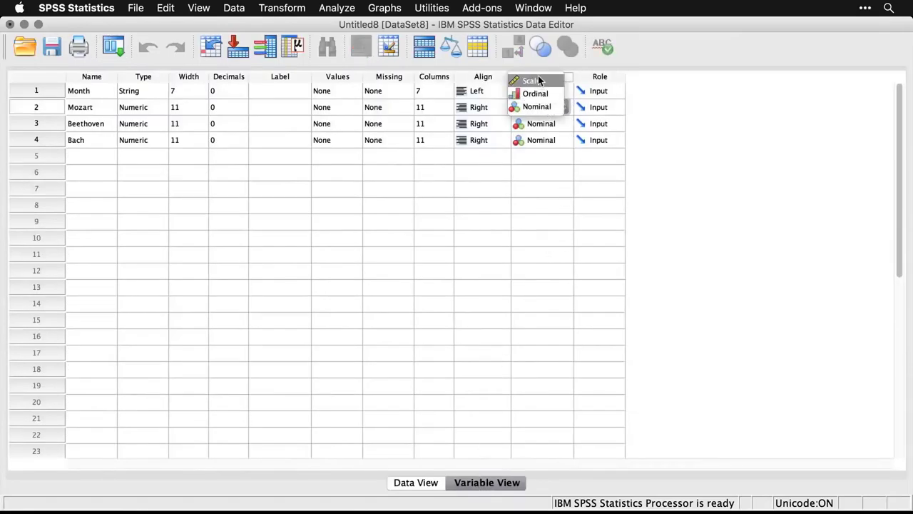
{"action": "left_click", "coordinate": [533, 122]}
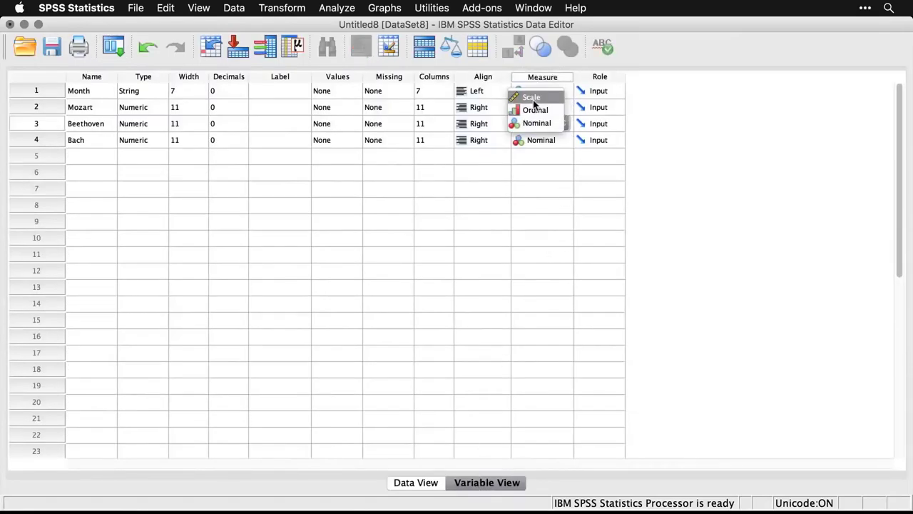
{"action": "left_click", "coordinate": [533, 100]}
{"action": "left_click", "coordinate": [541, 140]}
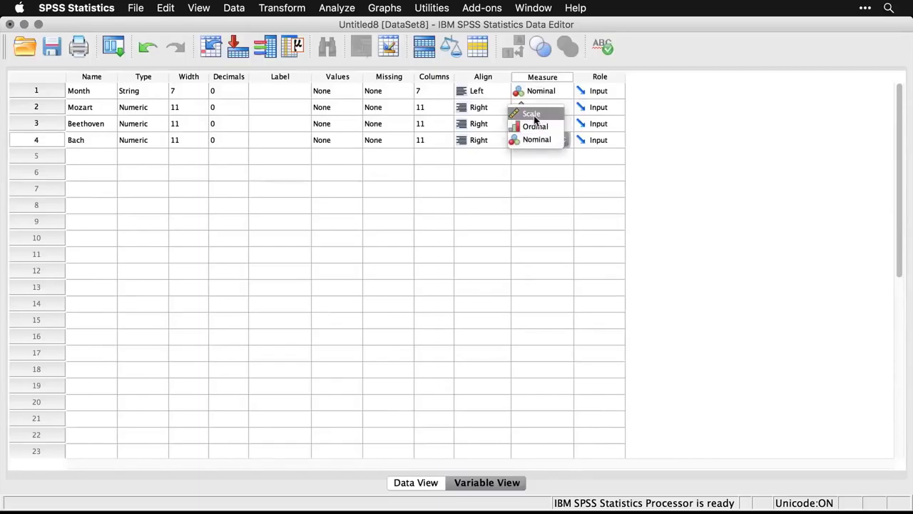
{"action": "left_click", "coordinate": [534, 115]}
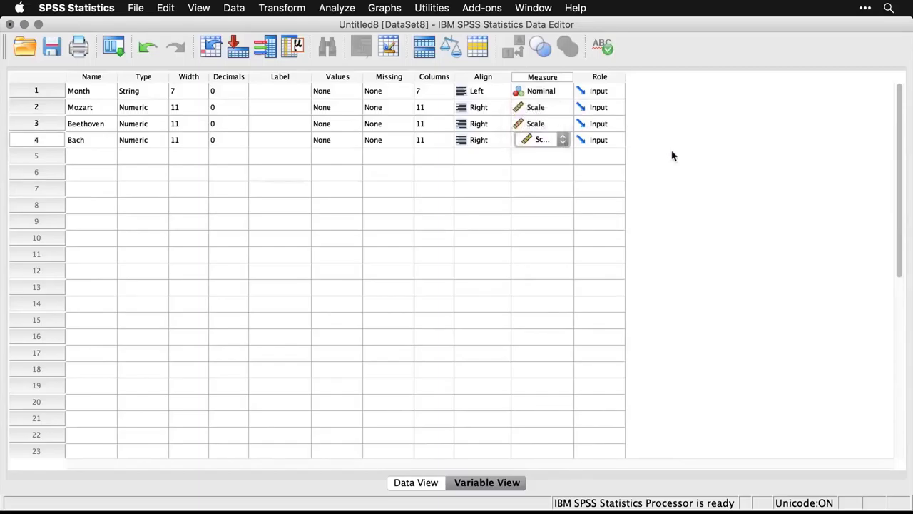
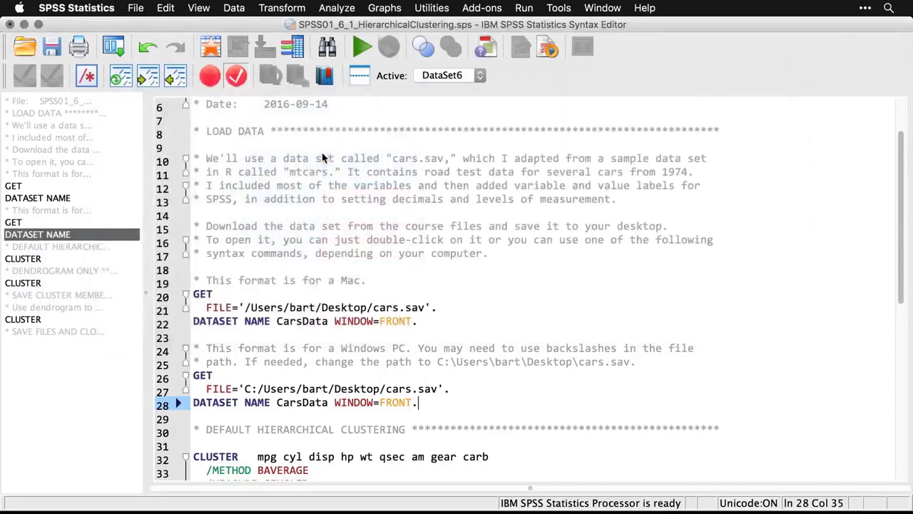
Open cars.sav and display its data rows with value labels shown in place of the coded values
{"action": "key", "text": "super+r"}
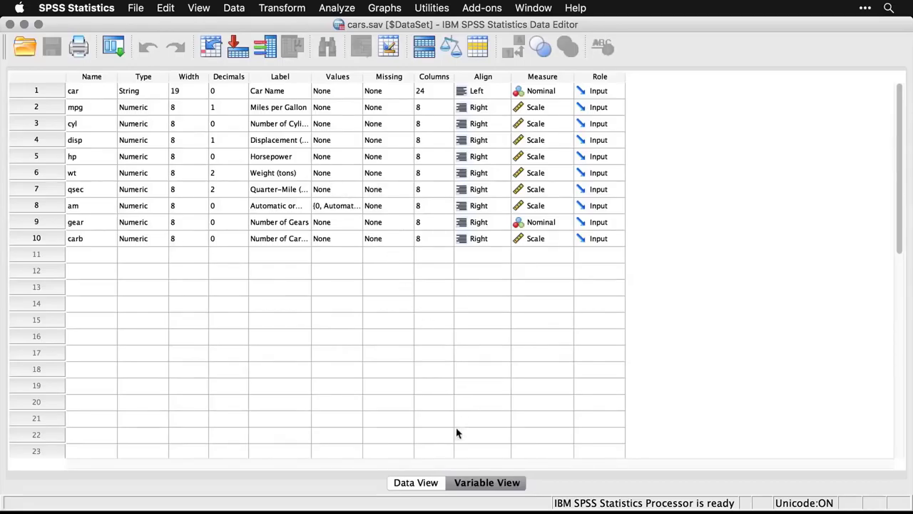
{"action": "left_click", "coordinate": [415, 483]}
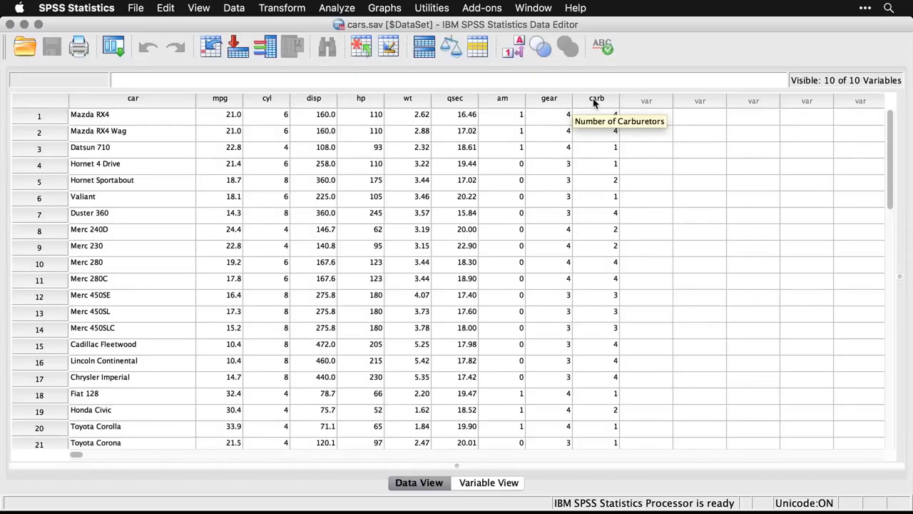
{"action": "left_click", "coordinate": [517, 57]}
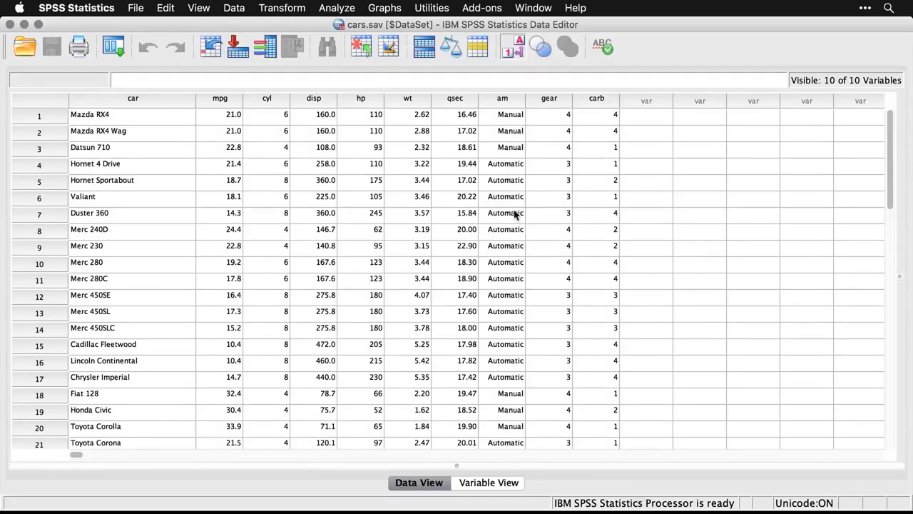
Return to the SPSS01_6_1_HierarchicalClustering.sps syntax and select the CLUSTER command under DEFAULT HIERARCHICAL CLUSTERING
{"action": "key", "text": "super+grave"}
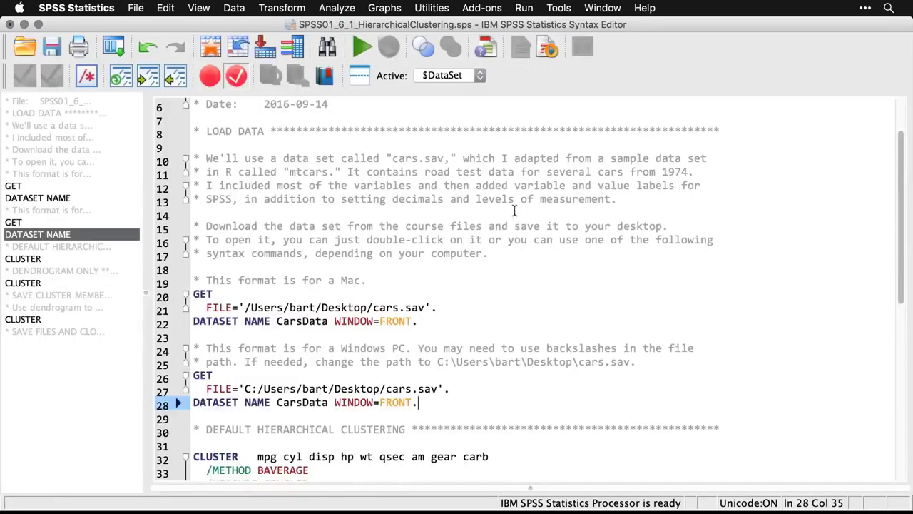
{"action": "scroll", "coordinate": [512, 272], "scroll_direction": "down", "scroll_amount": 5}
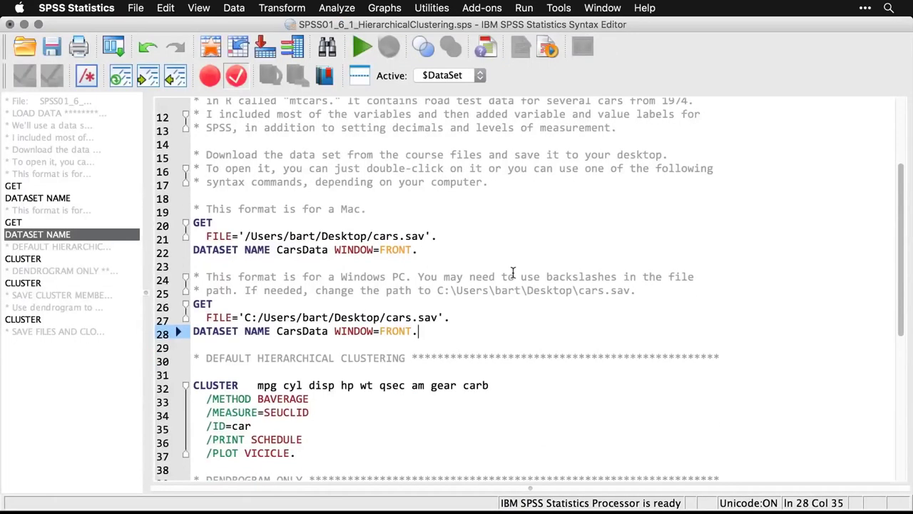
{"action": "scroll", "coordinate": [512, 272], "scroll_direction": "down", "scroll_amount": 5}
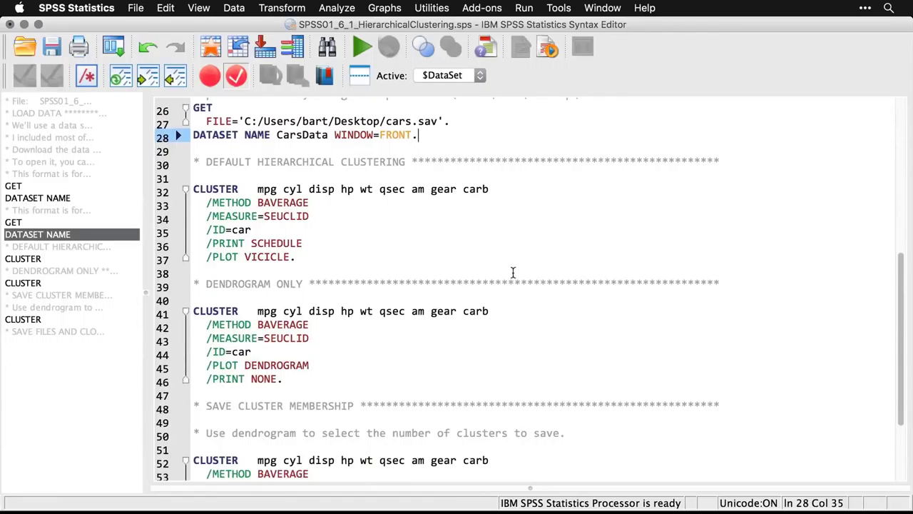
{"action": "left_click_drag", "start_coordinate": [312, 257], "coordinate": [193, 184]}
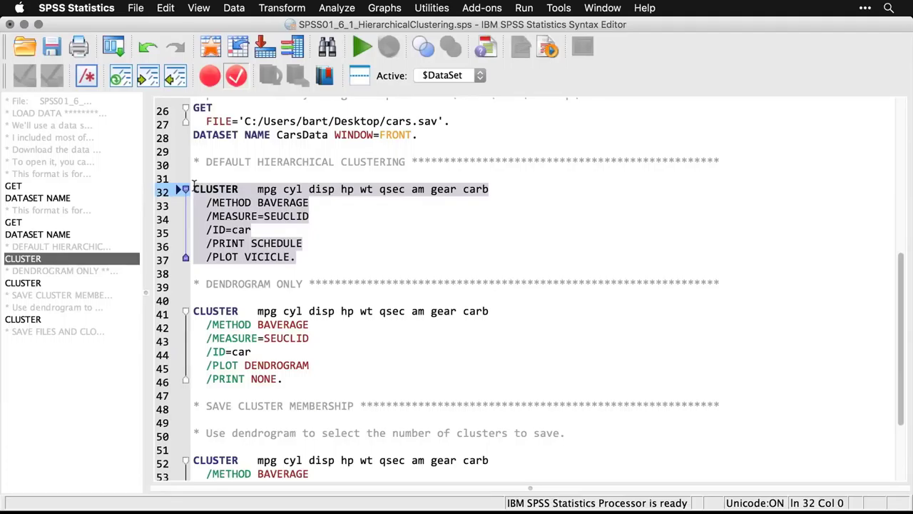
Run a Hierarchical Cluster analysis of all nine variables from Miles per Gallon to Number of Carburetors, labelling cases by Car Name and keeping the defaults
{"action": "left_click", "coordinate": [339, 8]}
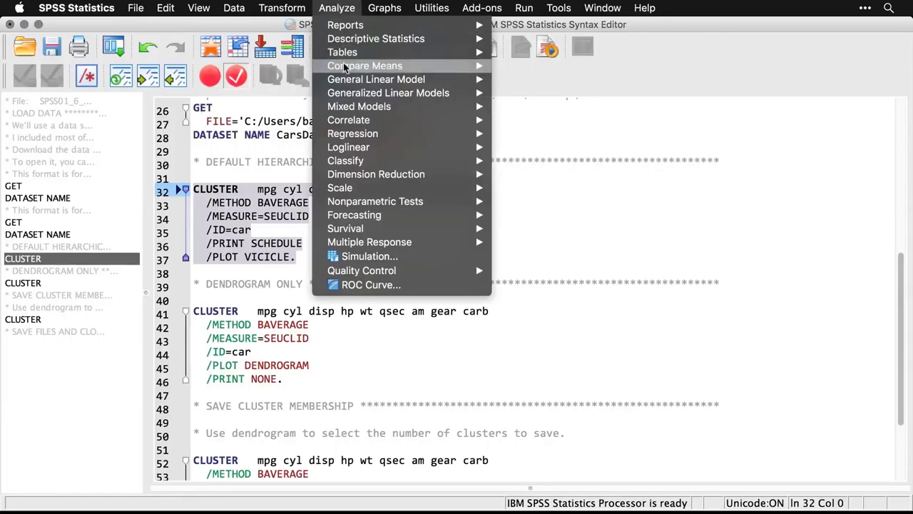
{"action": "mouse_move", "coordinate": [348, 163]}
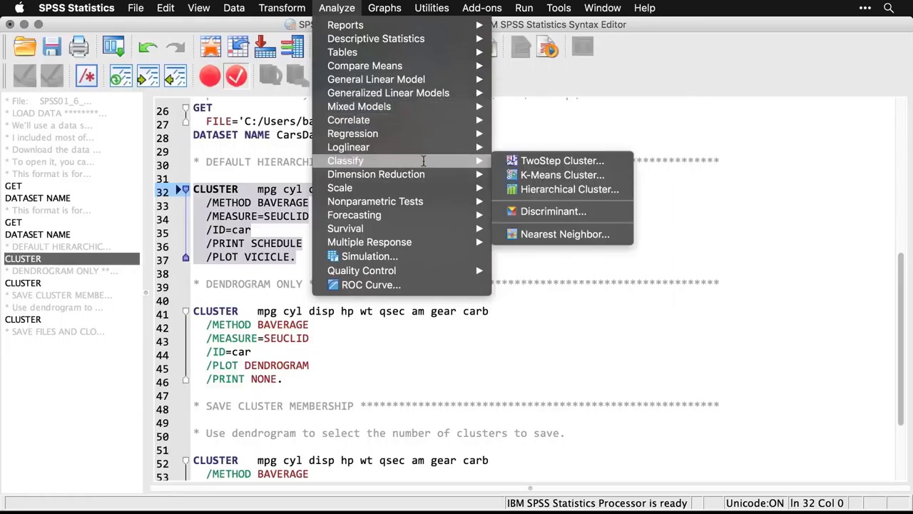
{"action": "left_click", "coordinate": [595, 189]}
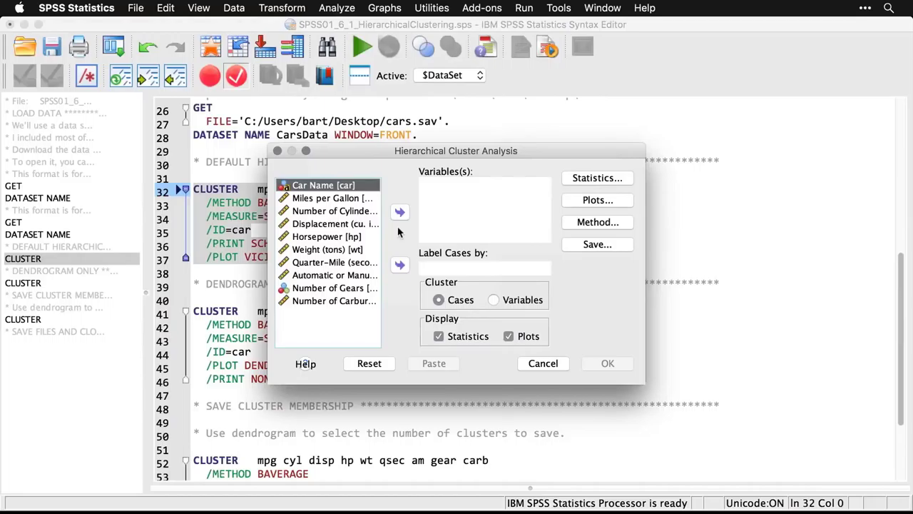
{"action": "left_click", "coordinate": [400, 265]}
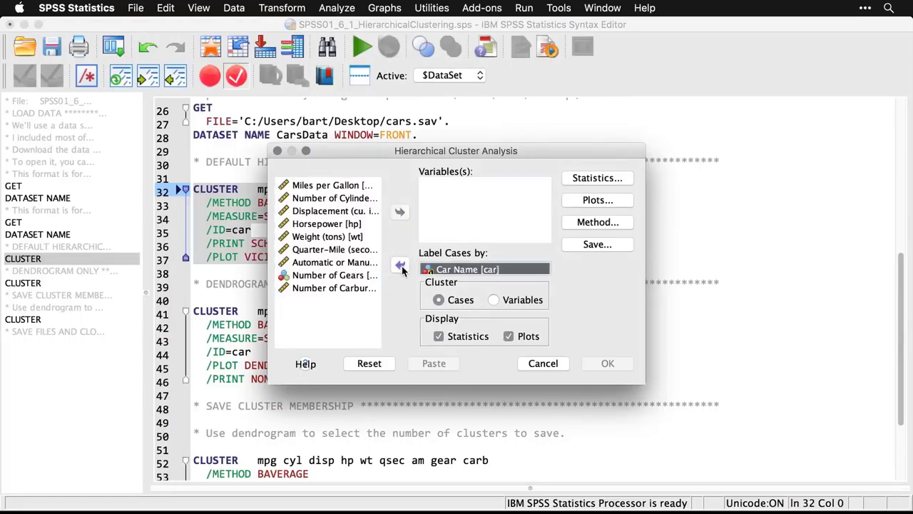
{"action": "left_click", "coordinate": [325, 187]}
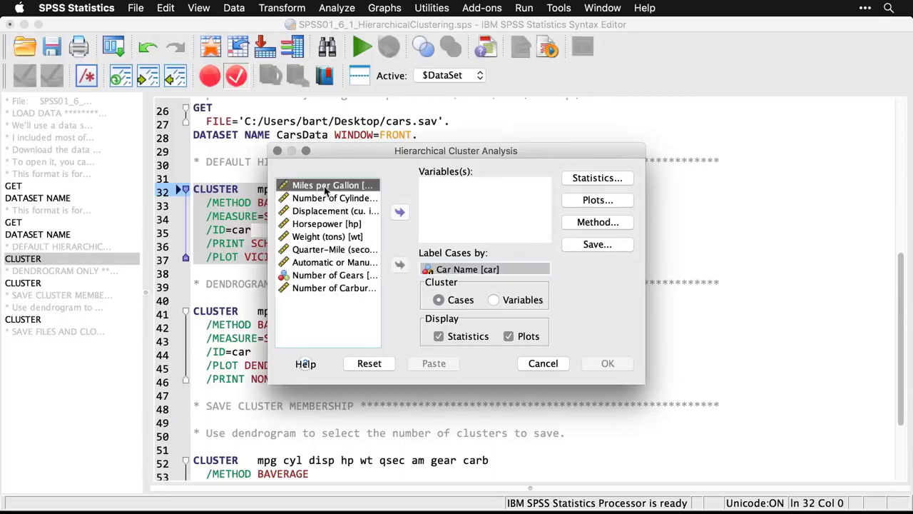
{"action": "left_click", "coordinate": [319, 289], "text": "shift"}
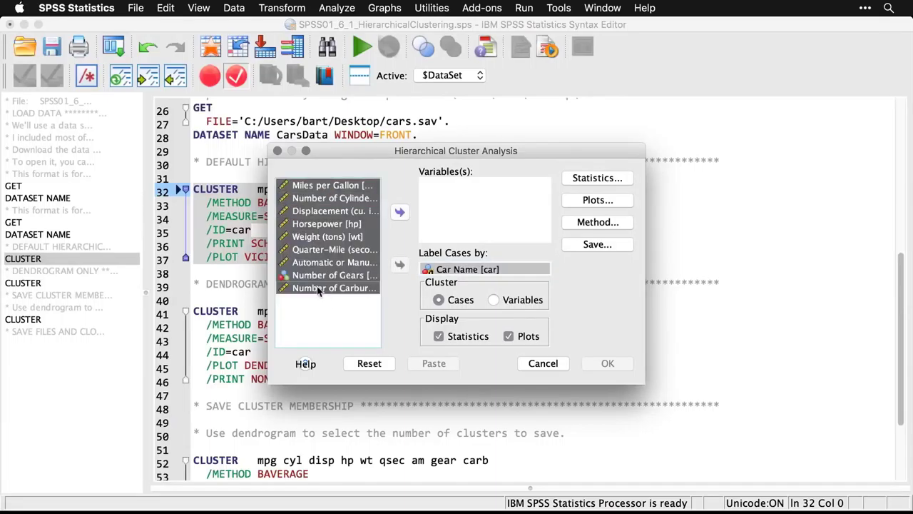
{"action": "left_click", "coordinate": [400, 213]}
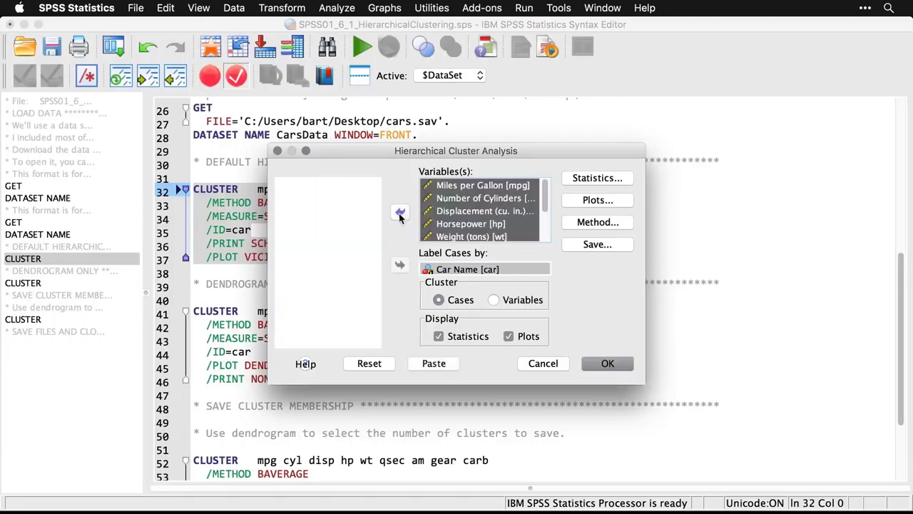
{"action": "left_click", "coordinate": [607, 364]}
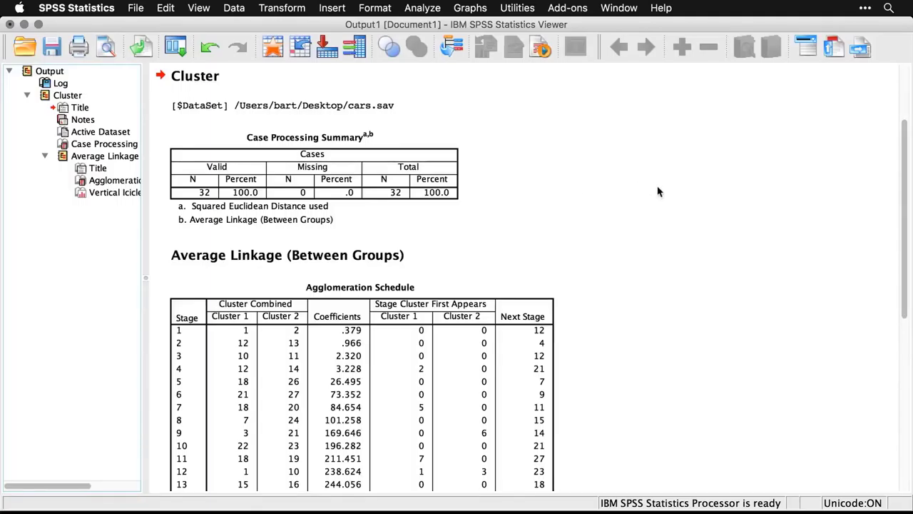
Examine the agglomeration schedule and the vertical icicle plot in the cluster output
{"action": "scroll", "coordinate": [658, 191], "scroll_direction": "down", "scroll_amount": 5}
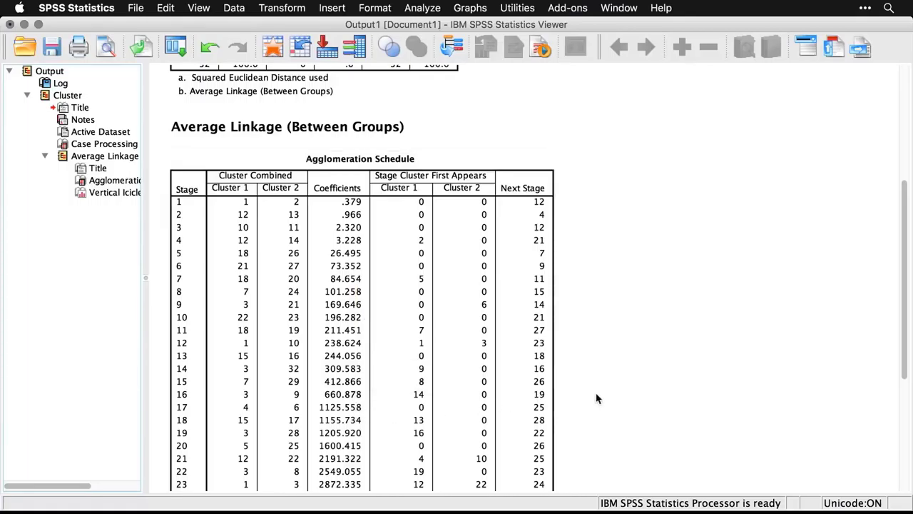
{"action": "scroll", "coordinate": [597, 398], "scroll_direction": "down", "scroll_amount": 1}
{"action": "scroll", "coordinate": [598, 398], "scroll_direction": "down", "scroll_amount": 1}
{"action": "scroll", "coordinate": [598, 398], "scroll_direction": "down", "scroll_amount": 2}
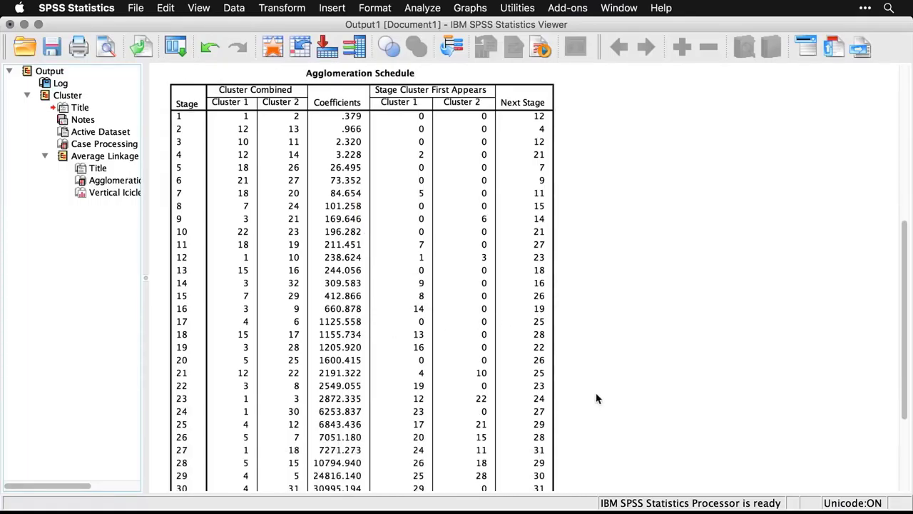
{"action": "scroll", "coordinate": [598, 398], "scroll_direction": "down", "scroll_amount": 8}
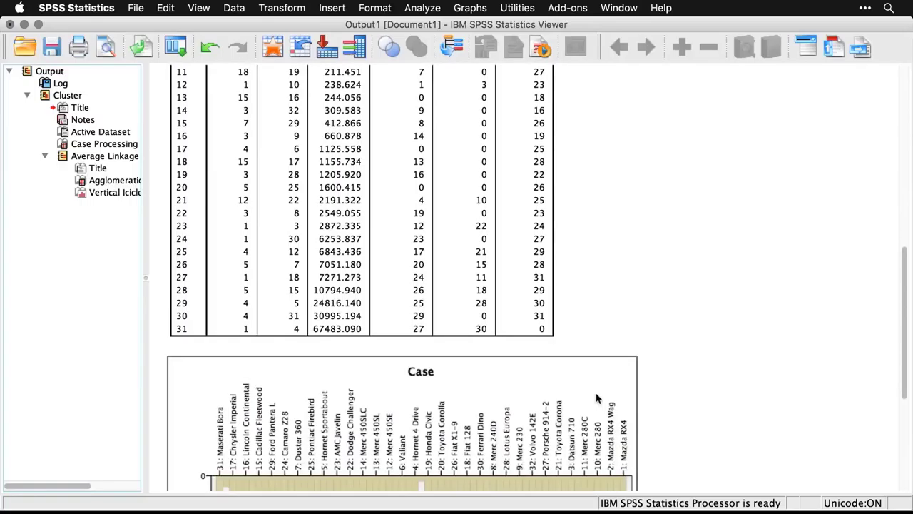
{"action": "scroll", "coordinate": [598, 398], "scroll_direction": "down", "scroll_amount": 10}
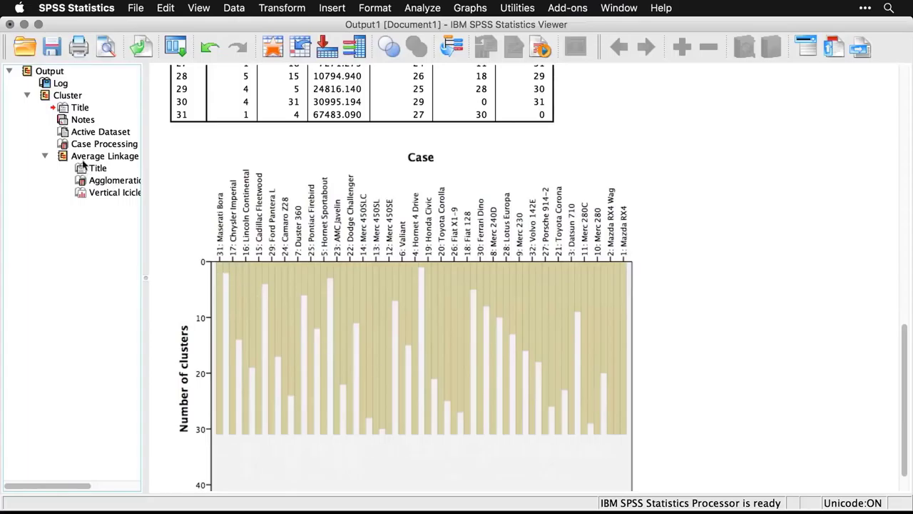
Delete all the existing output, then recall Hierarchical Cluster Analysis and turn off its Statistics display
{"action": "left_click", "coordinate": [26, 73]}
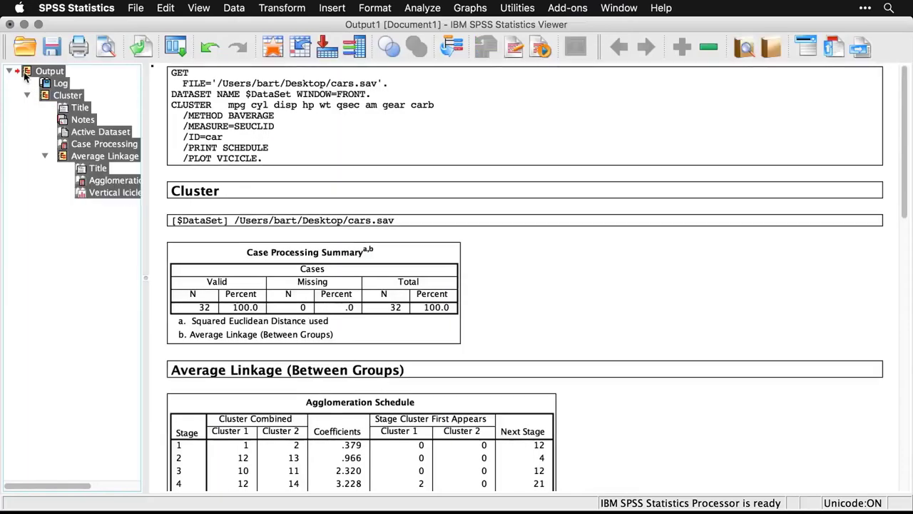
{"action": "key", "text": "Delete"}
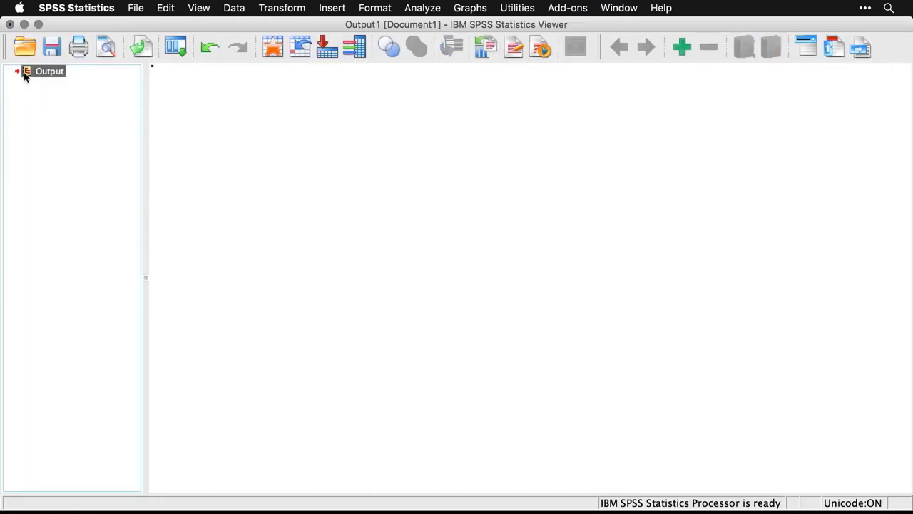
{"action": "left_click", "coordinate": [176, 49]}
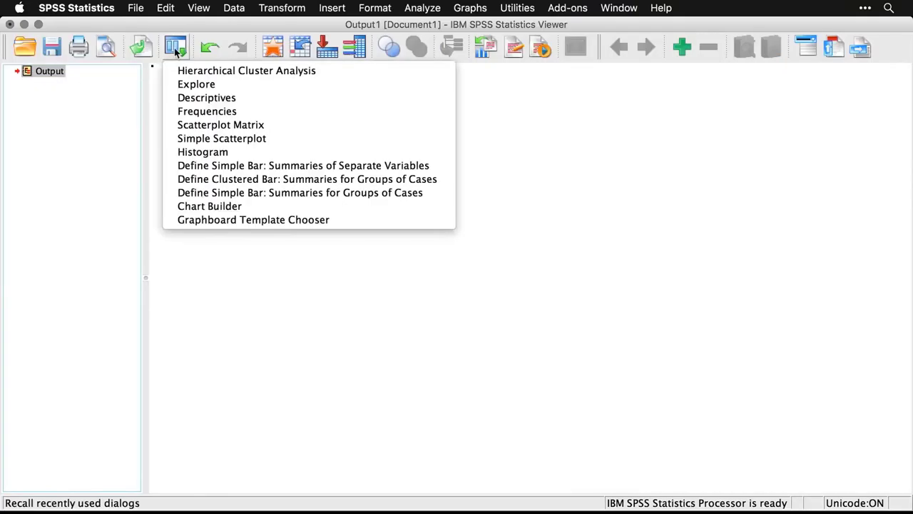
{"action": "left_click", "coordinate": [189, 71]}
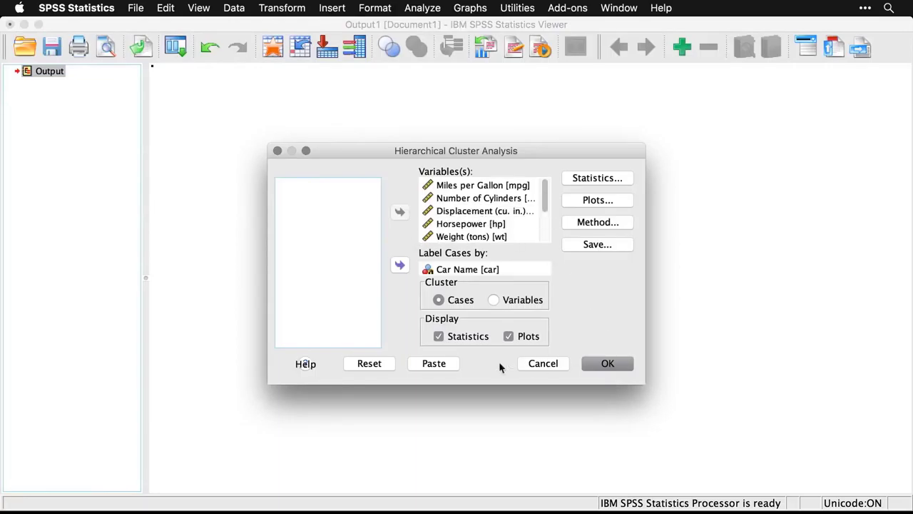
{"action": "left_click", "coordinate": [438, 338]}
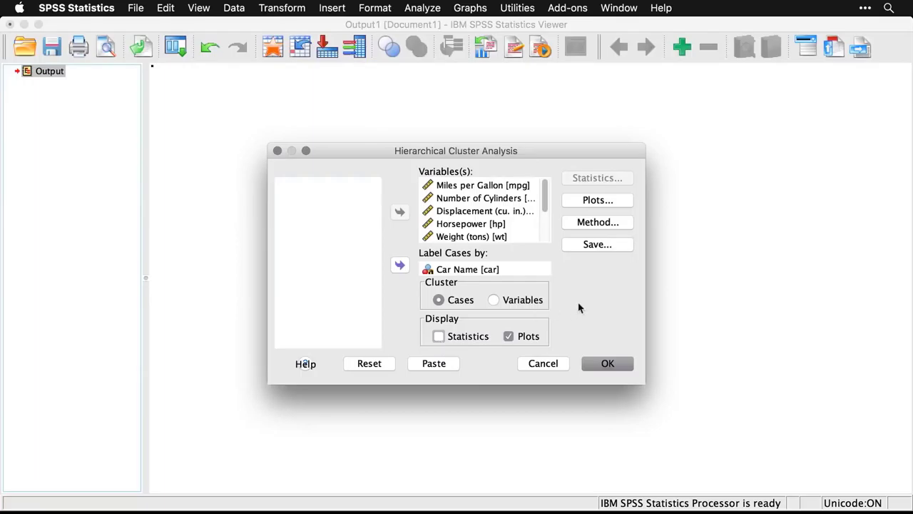
Set the cluster plots to a dendrogram with the icicle plot set to None, and run the analysis
{"action": "left_click", "coordinate": [592, 200]}
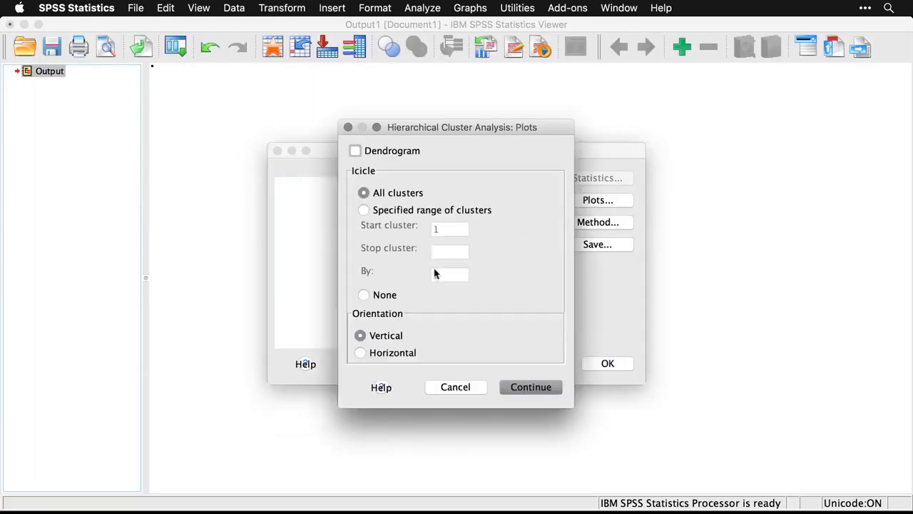
{"action": "left_click", "coordinate": [363, 297]}
{"action": "left_click", "coordinate": [355, 152]}
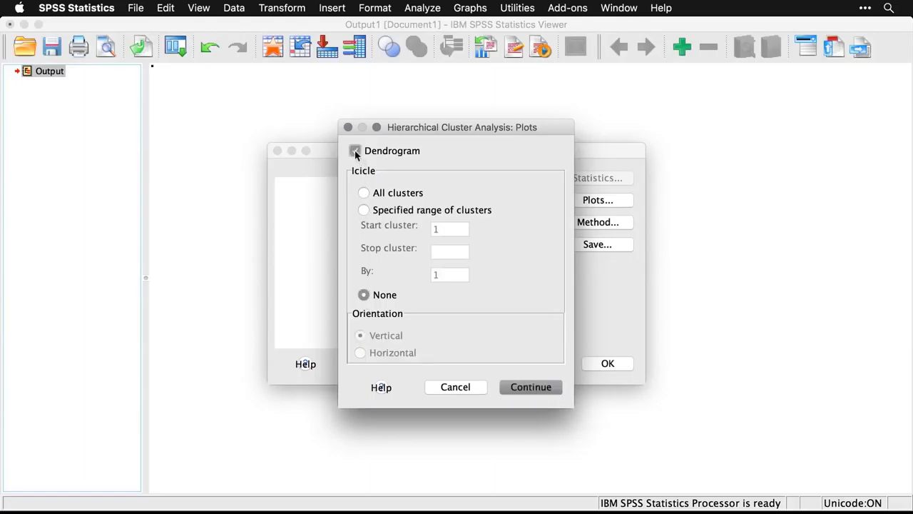
{"action": "left_click", "coordinate": [537, 388]}
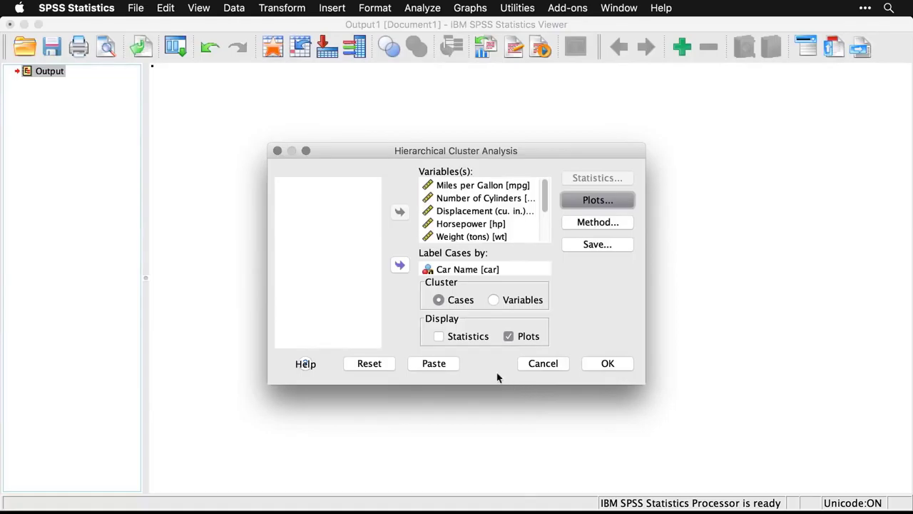
{"action": "left_click", "coordinate": [616, 363]}
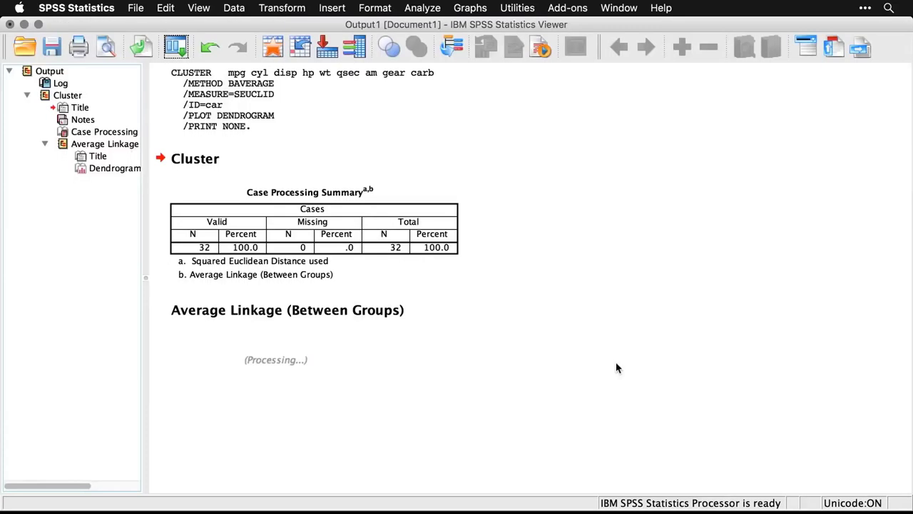
Examine how the cars are grouped across the whole average-linkage dendrogram, from Mazda RX4 to Maserati Bora
{"action": "scroll", "coordinate": [617, 367], "scroll_direction": "down", "scroll_amount": 5}
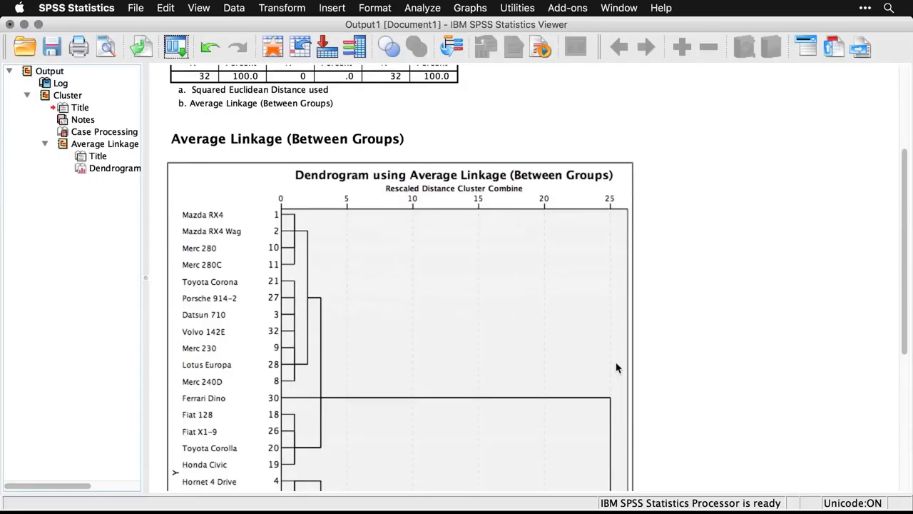
{"action": "scroll", "coordinate": [617, 367], "scroll_direction": "down", "scroll_amount": 2}
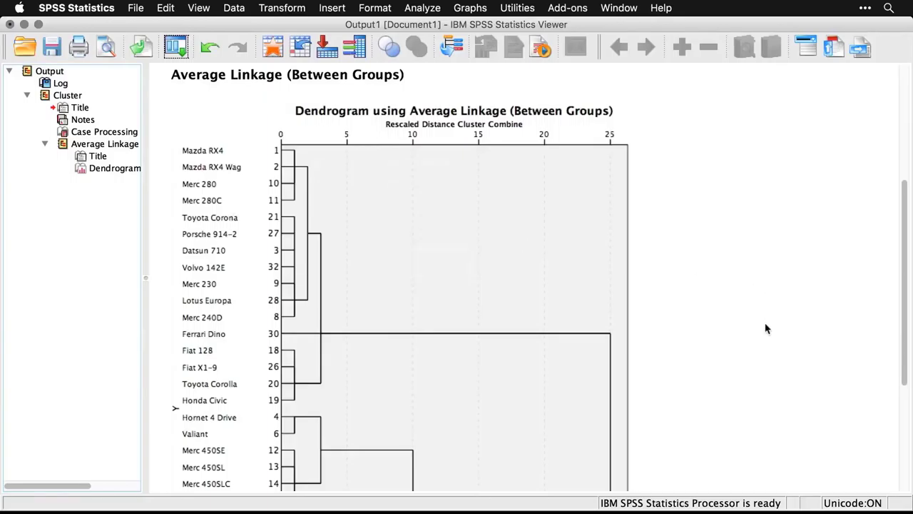
{"action": "scroll", "coordinate": [766, 329], "scroll_direction": "down", "scroll_amount": 5}
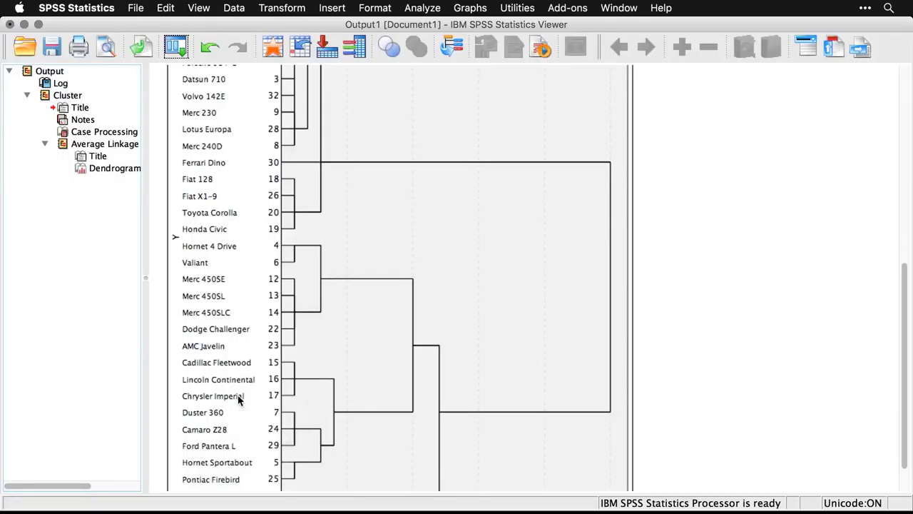
{"action": "scroll", "coordinate": [238, 401], "scroll_direction": "down", "scroll_amount": 3}
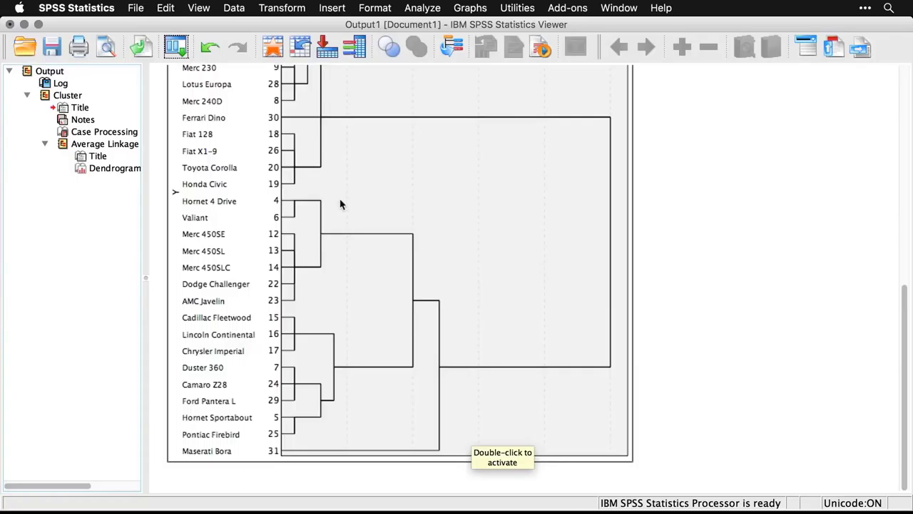
{"action": "scroll", "coordinate": [340, 204], "scroll_direction": "up", "scroll_amount": 3}
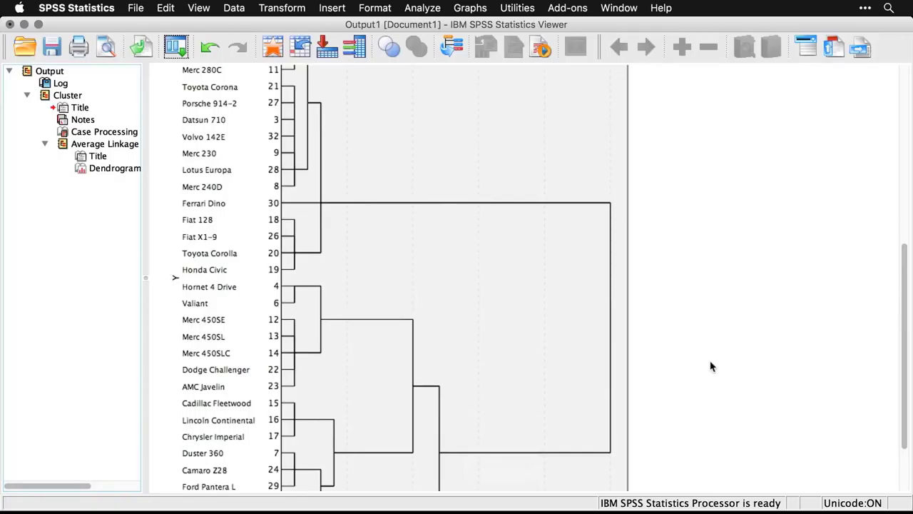
{"action": "scroll", "coordinate": [710, 366], "scroll_direction": "down", "scroll_amount": 4}
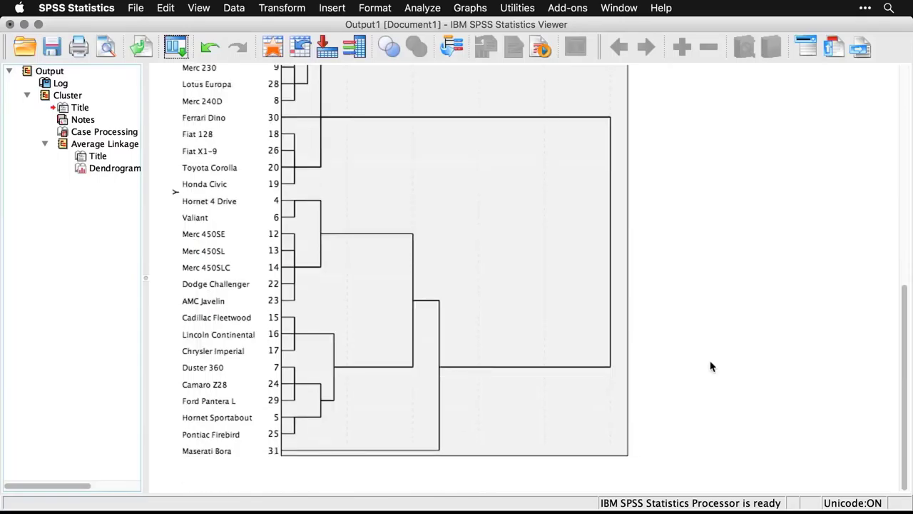
{"action": "scroll", "coordinate": [711, 367], "scroll_direction": "up", "scroll_amount": 9}
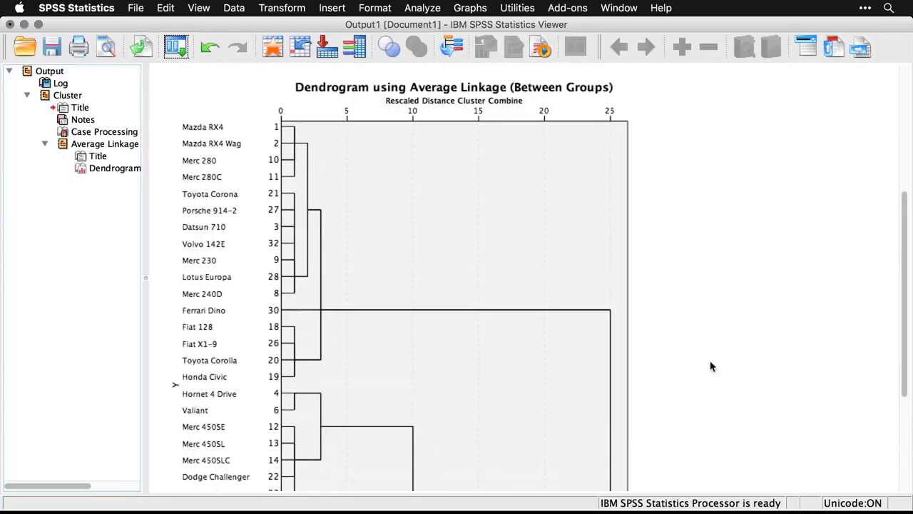
Compare the dendrogram's upper and lower branches to judge how many clusters of cars to keep
{"action": "scroll", "coordinate": [710, 366], "scroll_direction": "down", "scroll_amount": 9}
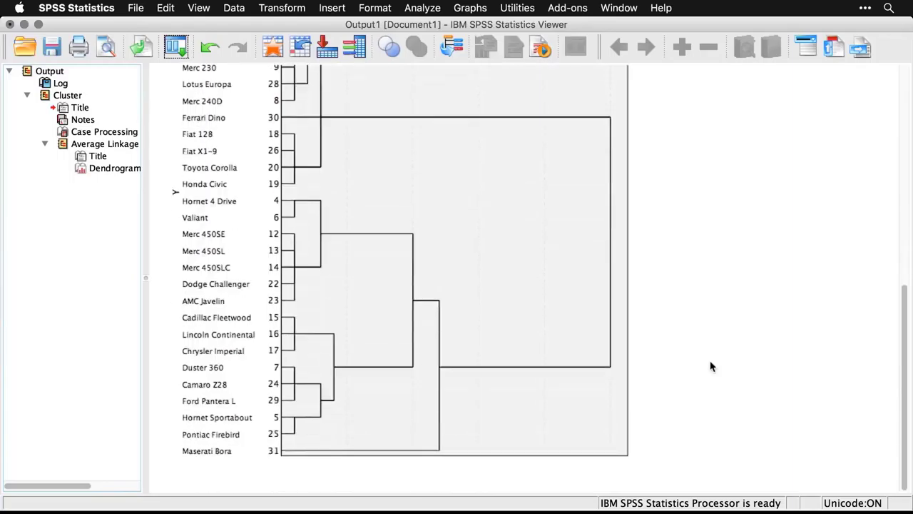
{"action": "scroll", "coordinate": [710, 367], "scroll_direction": "up", "scroll_amount": 8}
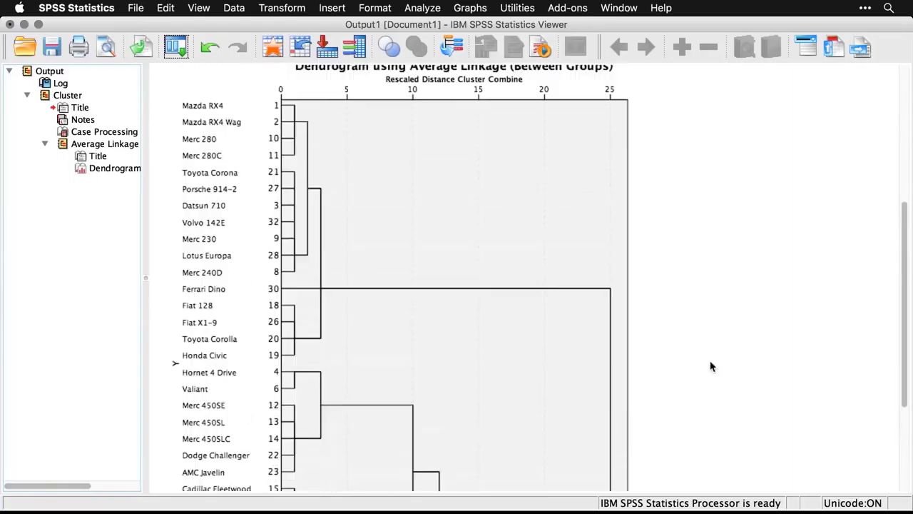
{"action": "scroll", "coordinate": [711, 367], "scroll_direction": "down", "scroll_amount": 4}
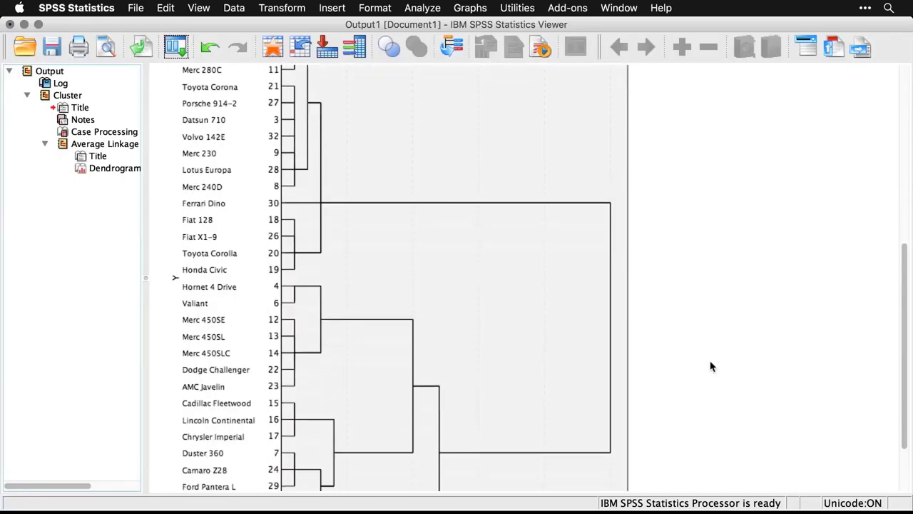
{"action": "left_click", "coordinate": [435, 286]}
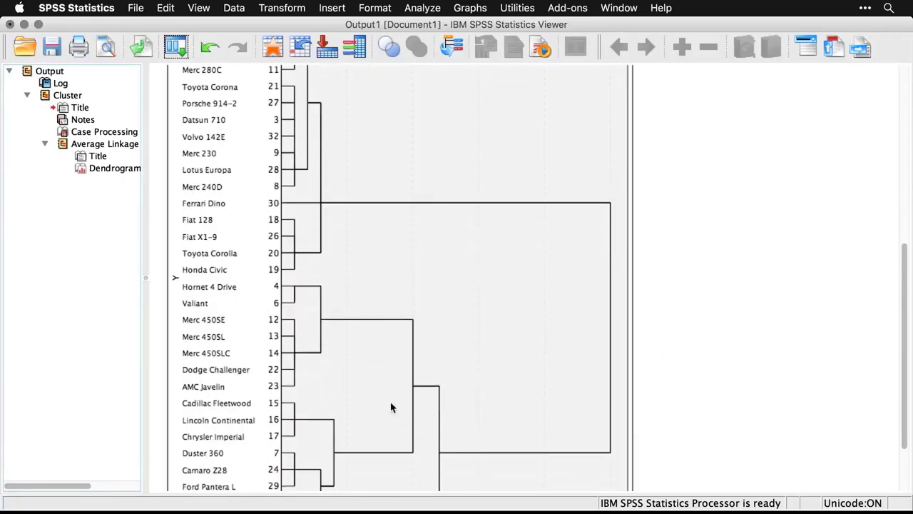
{"action": "scroll", "coordinate": [390, 459], "scroll_direction": "down", "scroll_amount": 4}
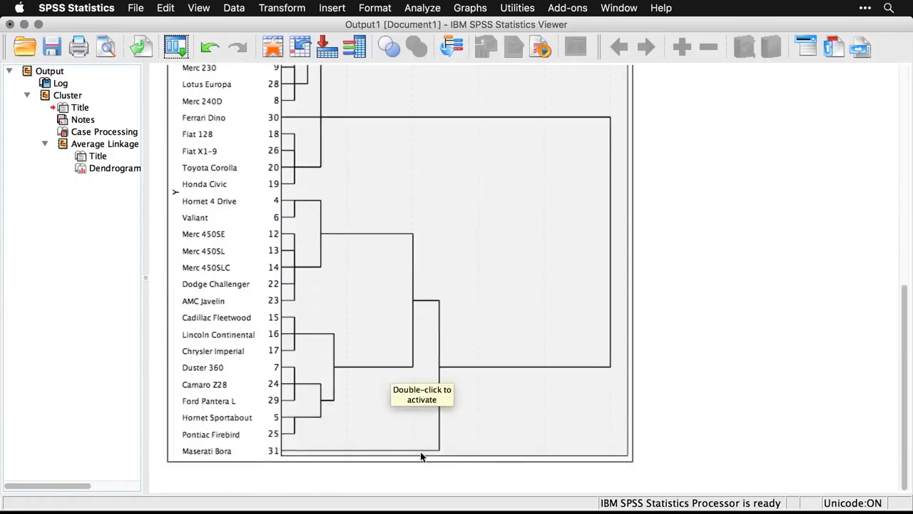
{"action": "left_click", "coordinate": [815, 241]}
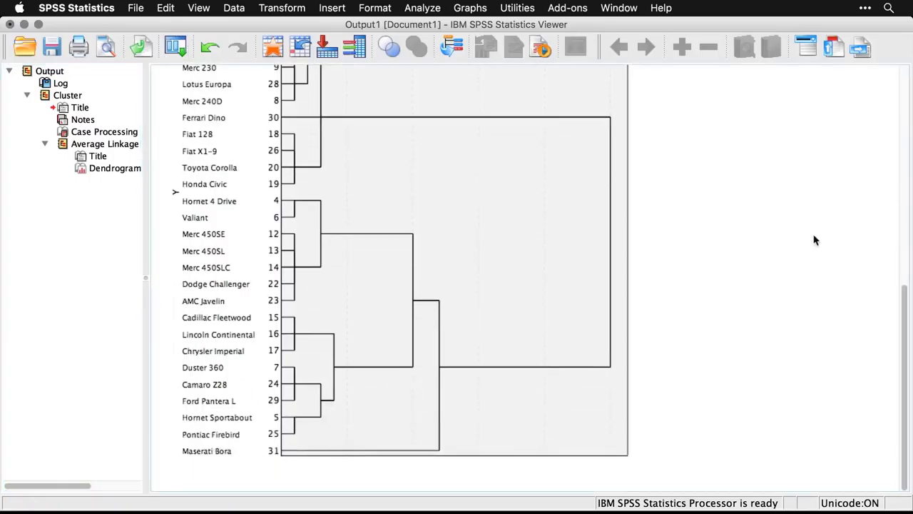
Recall Hierarchical Cluster Analysis and set it to save cluster membership as a single solution with 4 clusters
{"action": "left_click", "coordinate": [175, 47]}
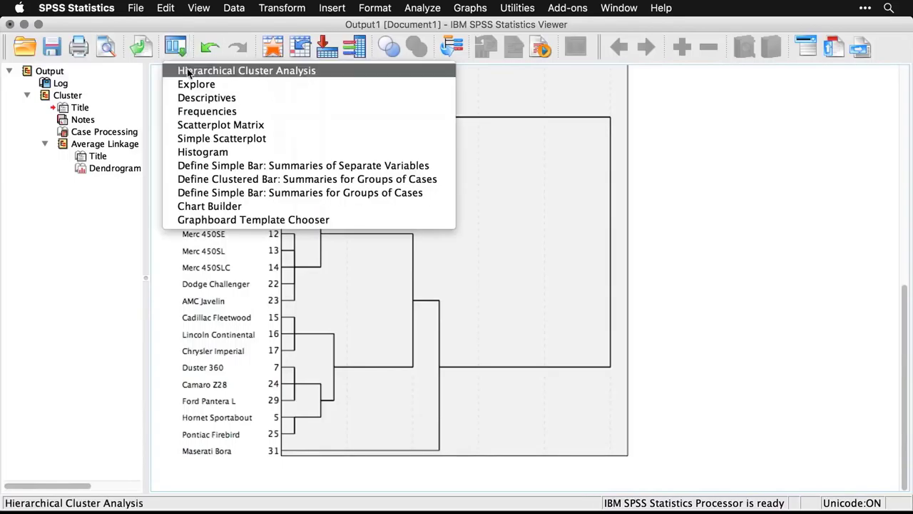
{"action": "left_click", "coordinate": [189, 72]}
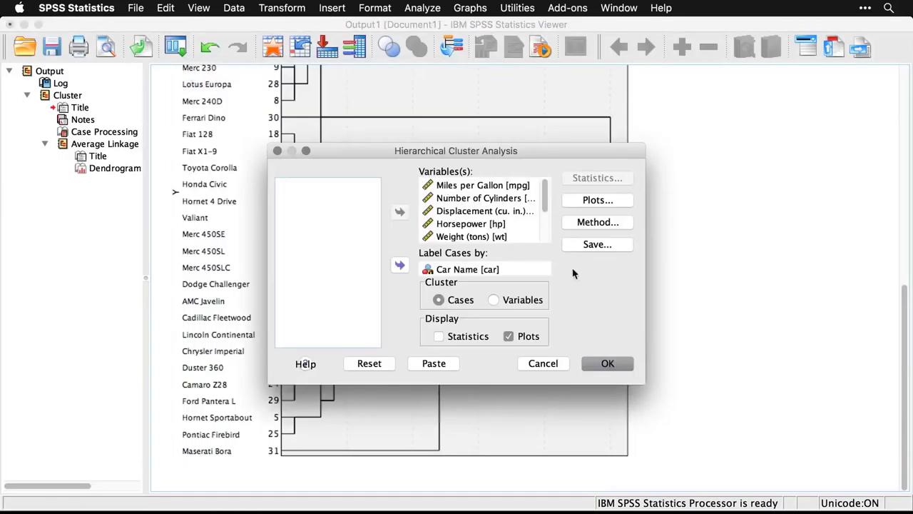
{"action": "left_click", "coordinate": [605, 246]}
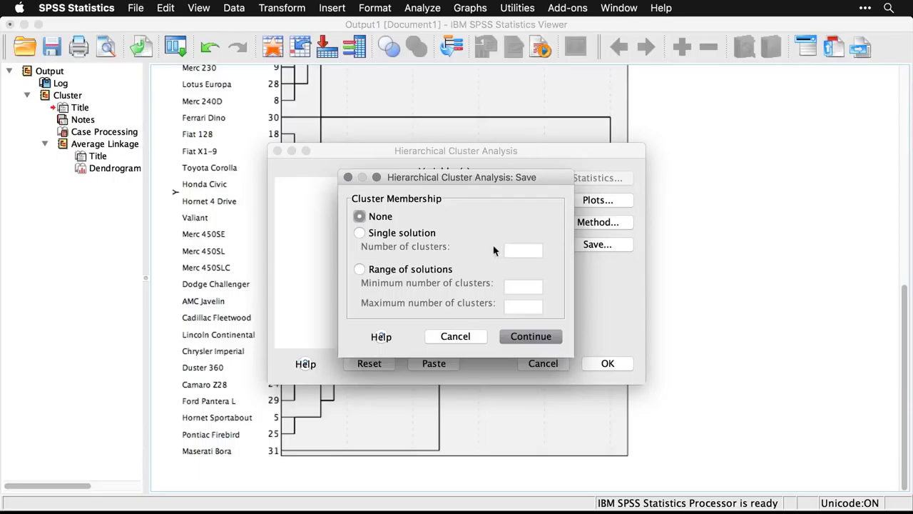
{"action": "left_click", "coordinate": [360, 235]}
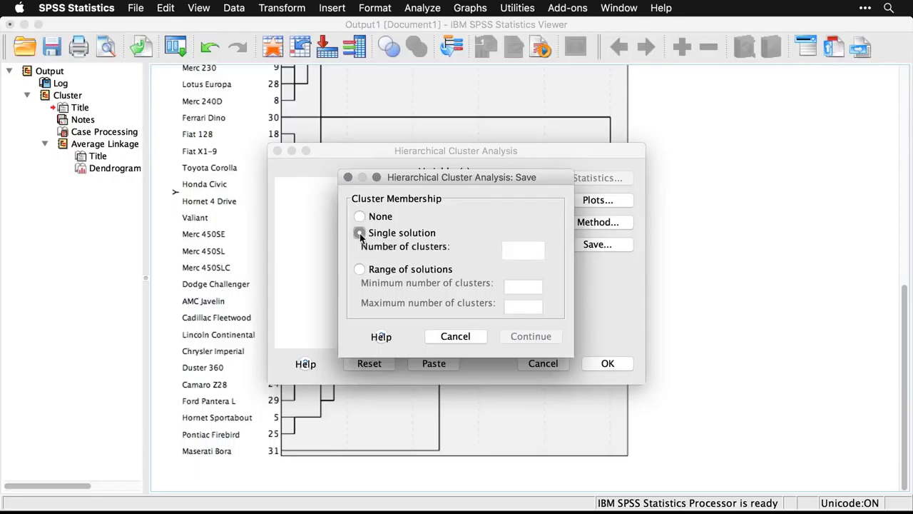
{"action": "left_click", "coordinate": [513, 255]}
{"action": "type", "text": "4"}
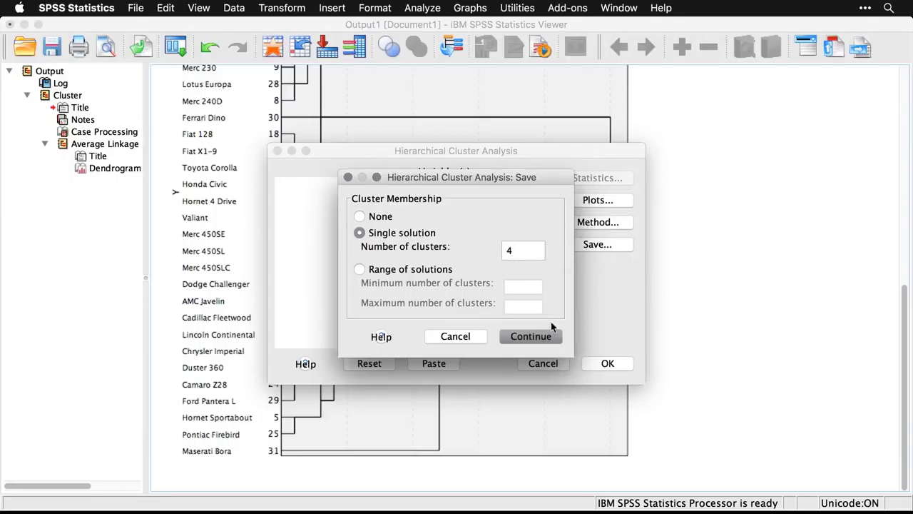
{"action": "left_click", "coordinate": [536, 342]}
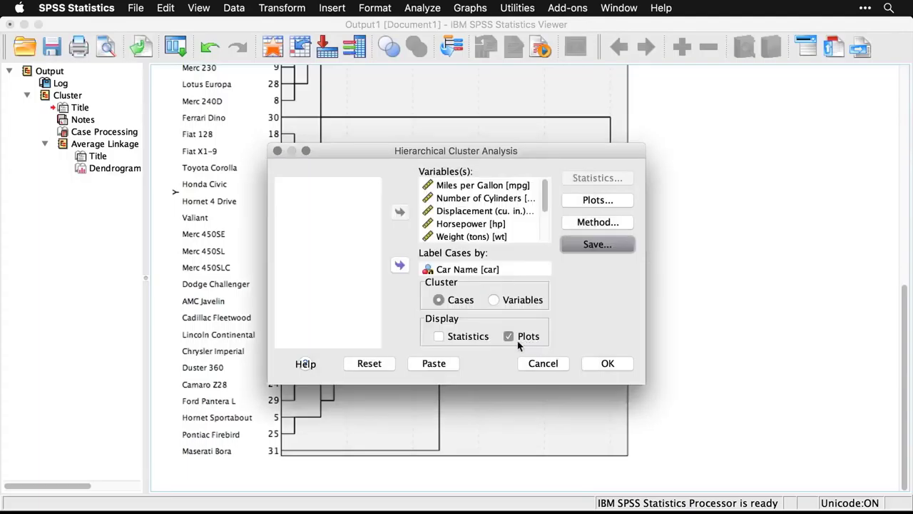
Turn off the Plots display, run the cluster analysis and review its logged CLUSTER syntax
{"action": "left_click", "coordinate": [510, 338]}
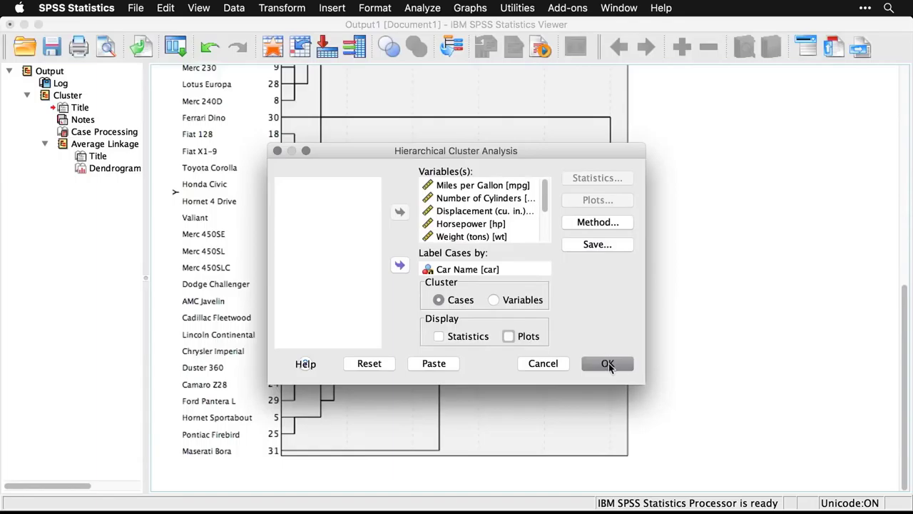
{"action": "left_click", "coordinate": [608, 366]}
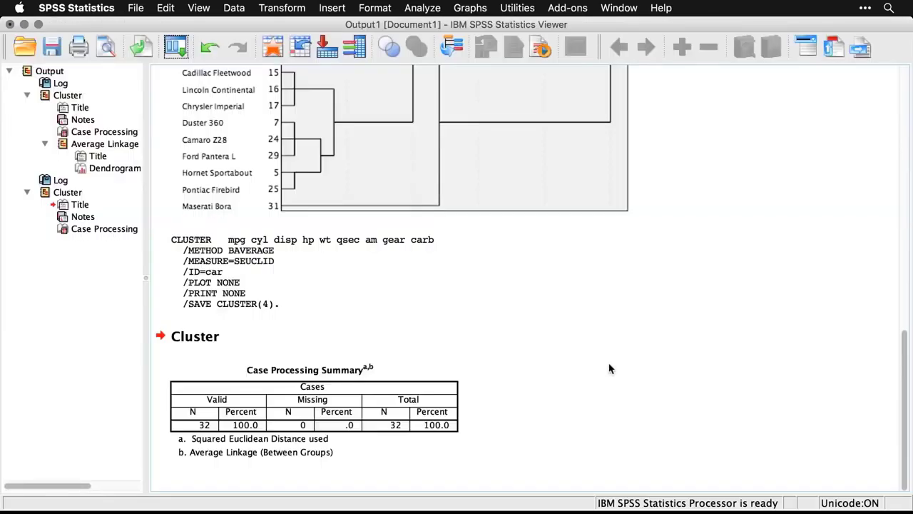
{"action": "left_click", "coordinate": [389, 397]}
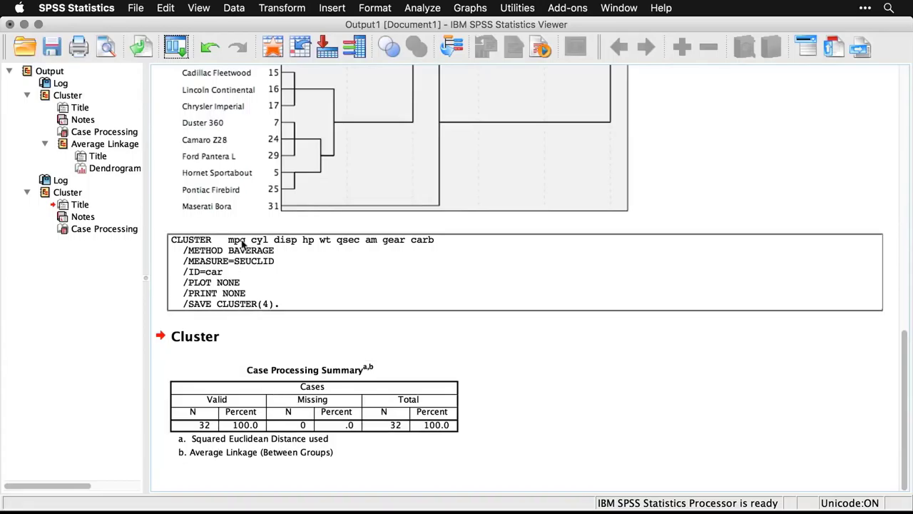
Inspect the saved cluster membership column for all cars in the cars.sav data, and highlight the Maserati Bora case
{"action": "left_click", "coordinate": [278, 47]}
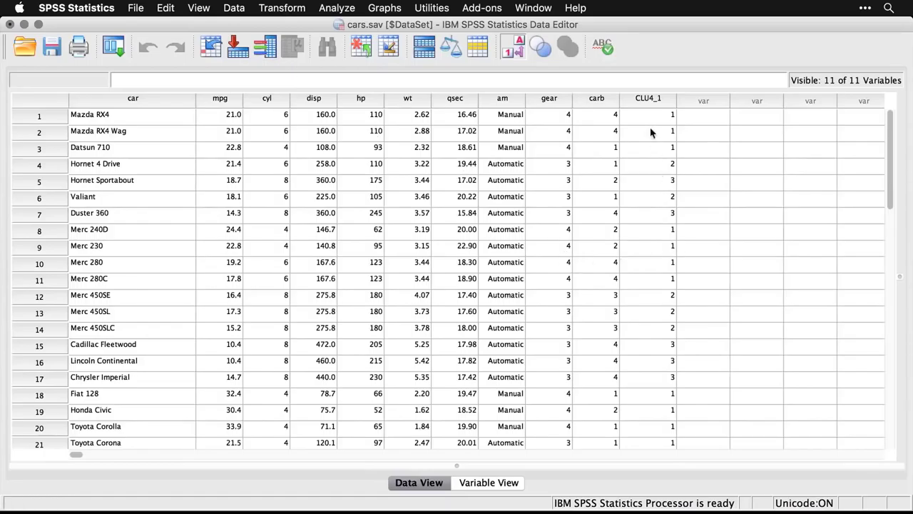
{"action": "left_click", "coordinate": [656, 99]}
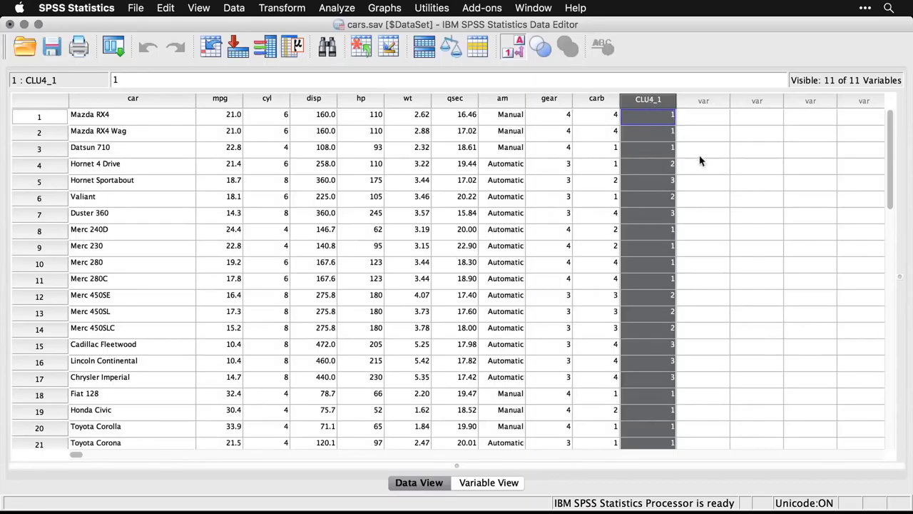
{"action": "scroll", "coordinate": [697, 212], "scroll_direction": "down", "scroll_amount": 10}
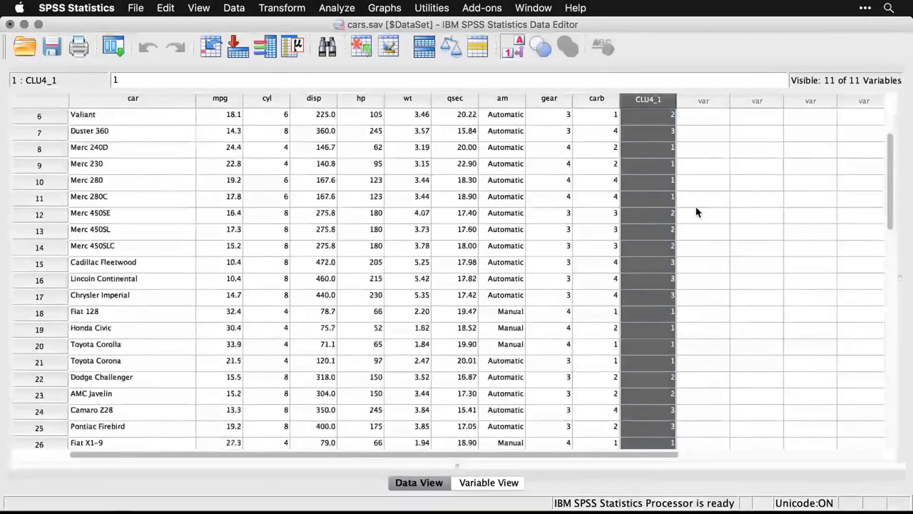
{"action": "scroll", "coordinate": [697, 212], "scroll_direction": "down", "scroll_amount": 4}
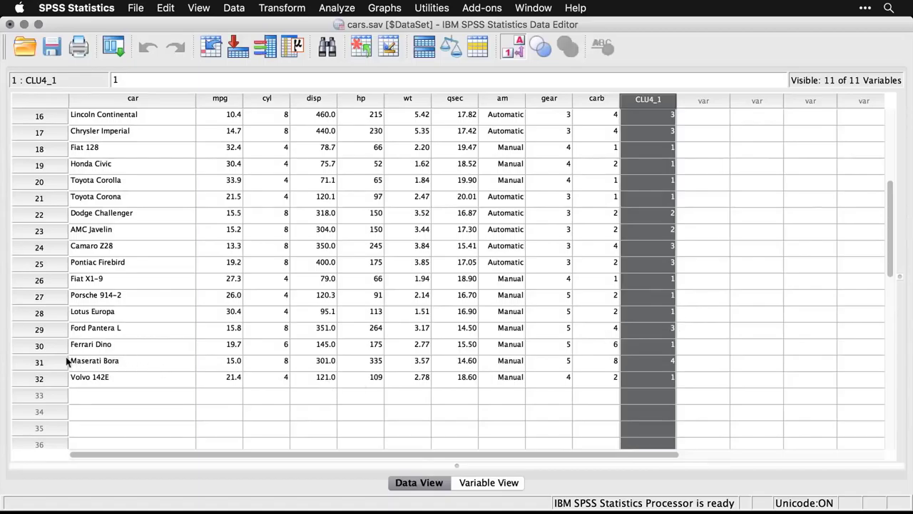
{"action": "left_click", "coordinate": [40, 363]}
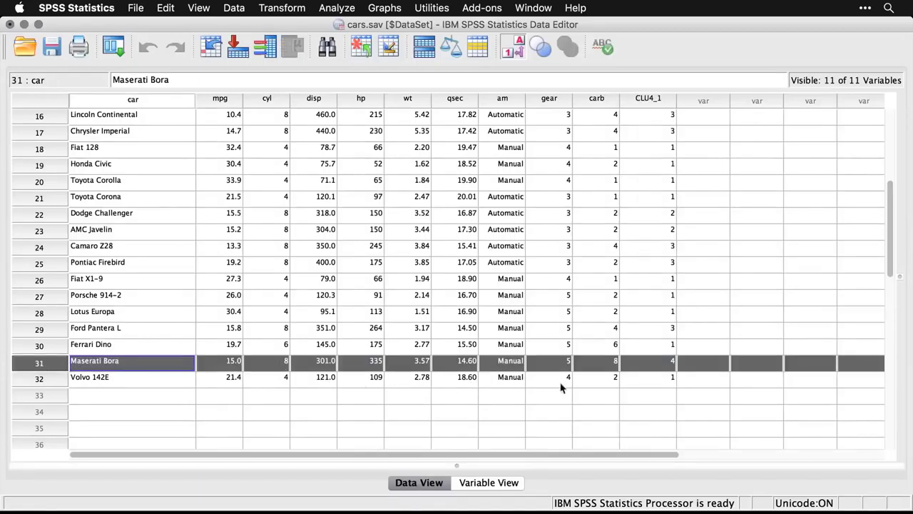